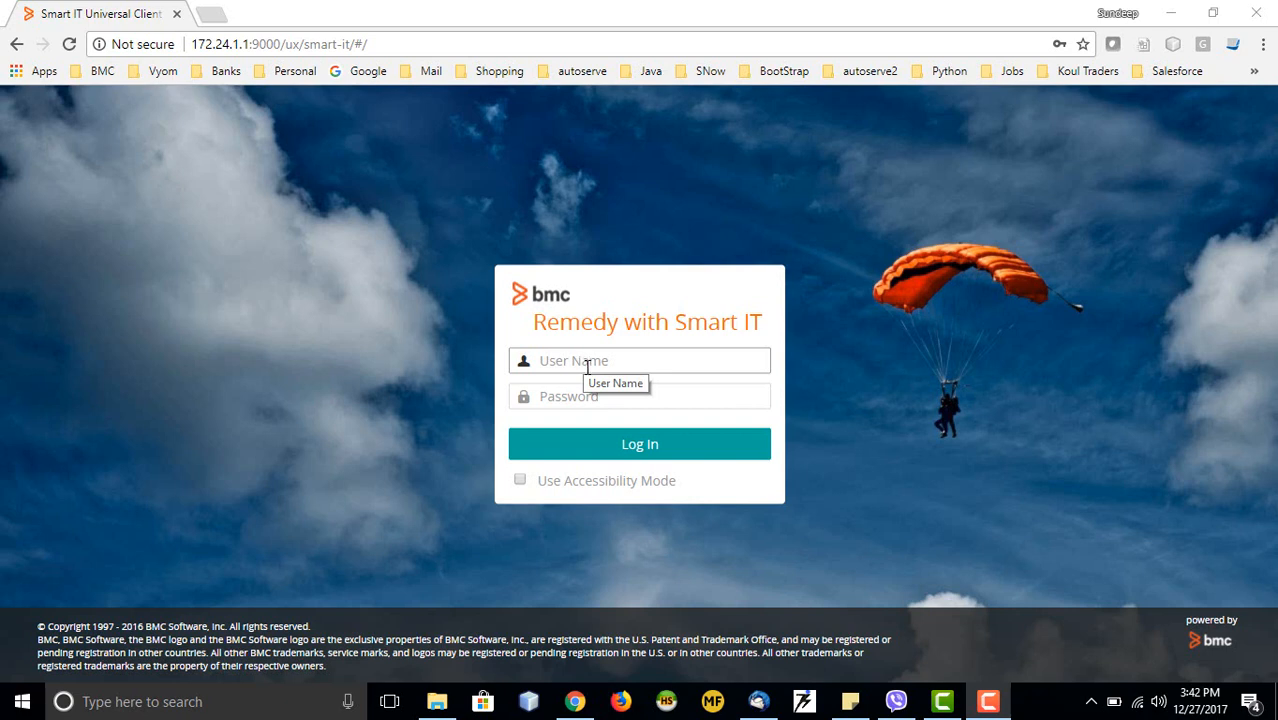
Log in with the suggested technician user name and the account password
{"action": "left_click", "coordinate": [600, 362]}
{"action": "left_click", "coordinate": [605, 368]}
{"action": "type", "text": "A"}
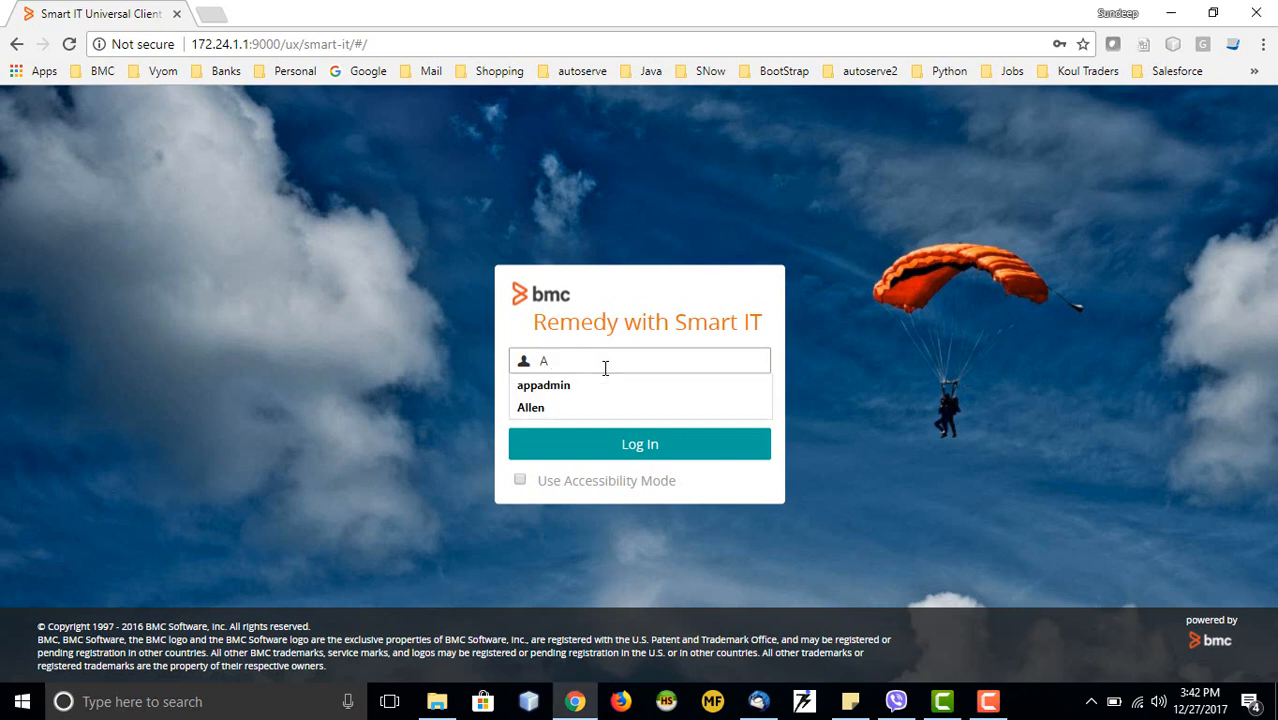
{"action": "type", "text": "llen"}
{"action": "key", "text": "Tab"}
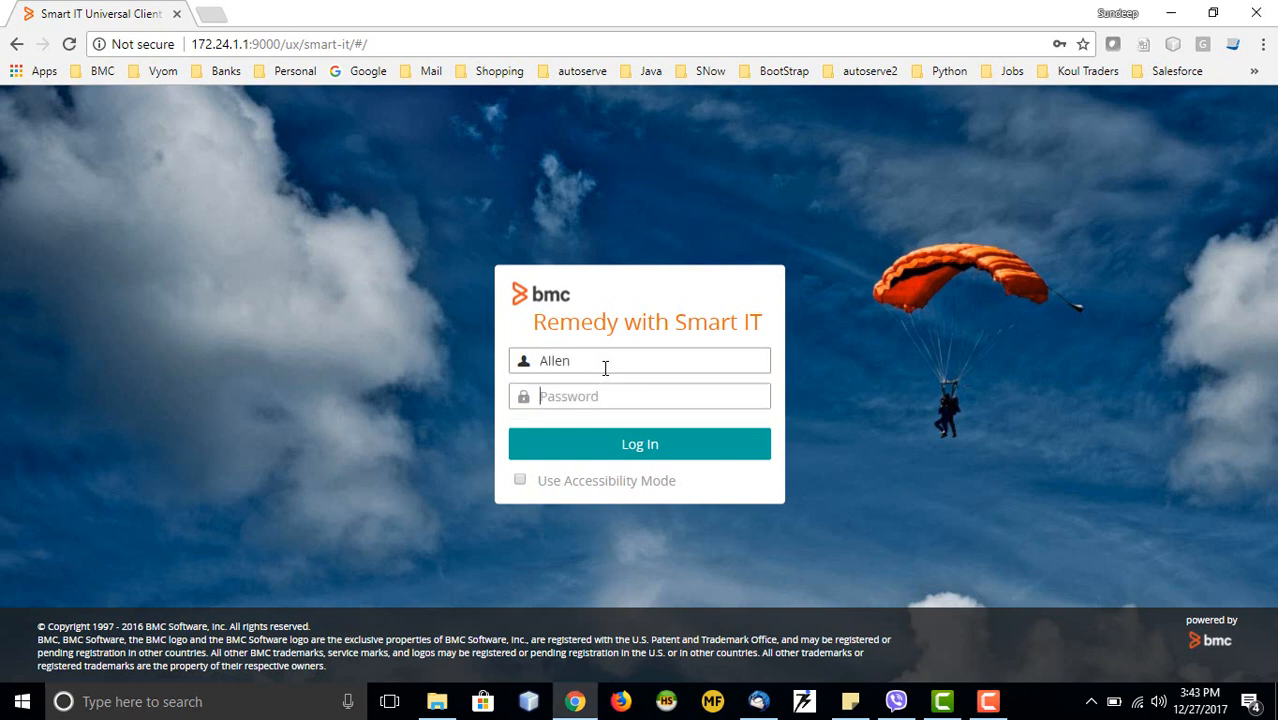
{"action": "type", "text": "pas"}
{"action": "key", "text": "Return"}
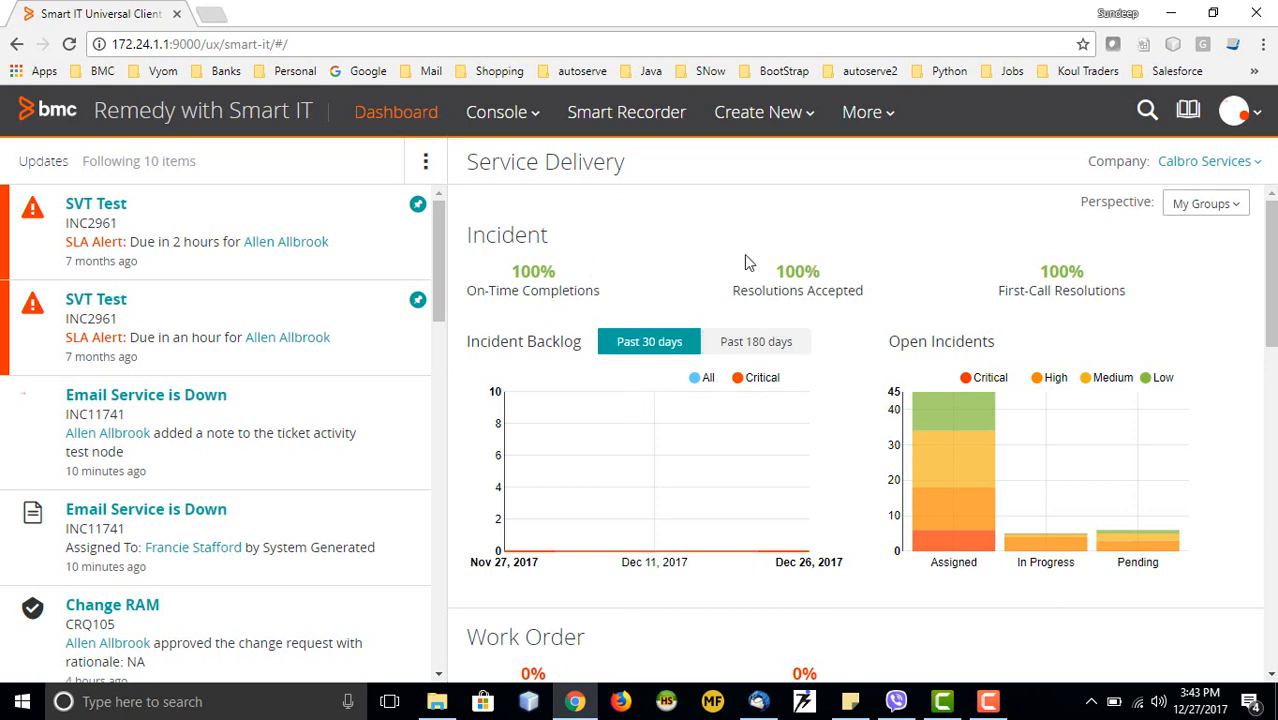
Scroll through the Service Delivery charts and Updates list, checking the flat 30-day Incident Backlog
{"action": "scroll", "coordinate": [826, 363], "scroll_direction": "down", "scroll_amount": 1}
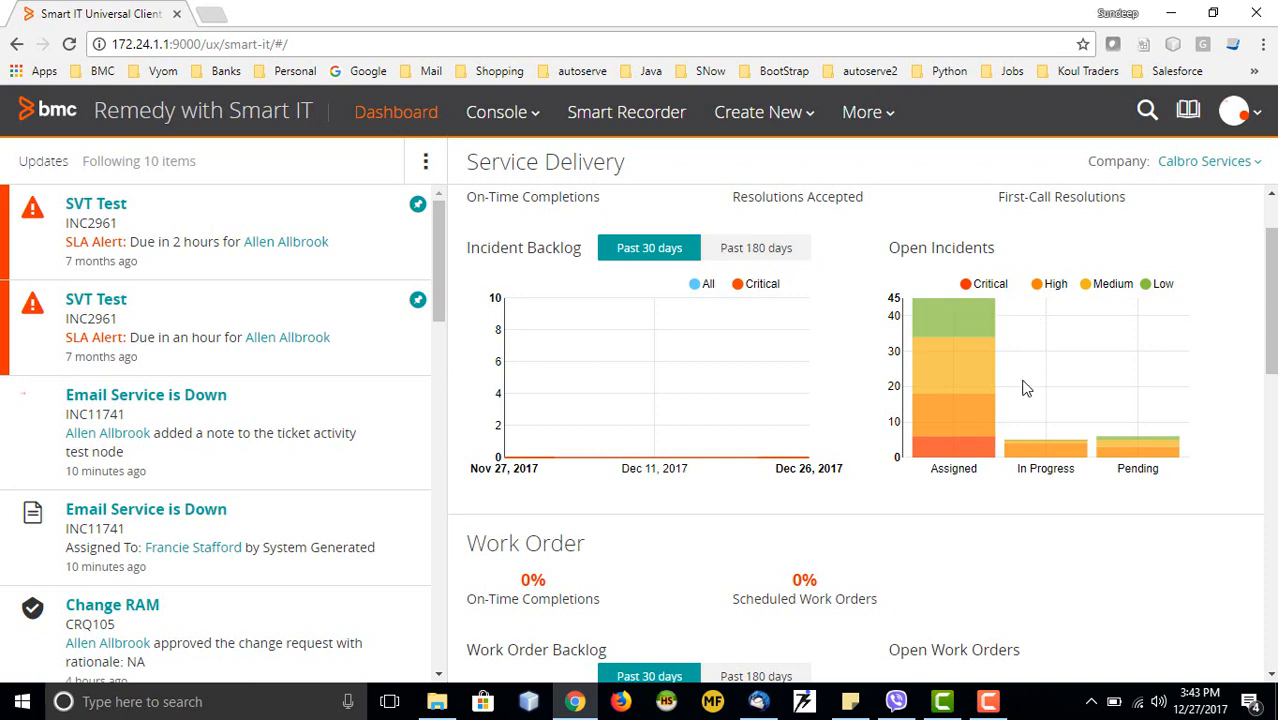
{"action": "scroll", "coordinate": [1025, 390], "scroll_direction": "down", "scroll_amount": 3}
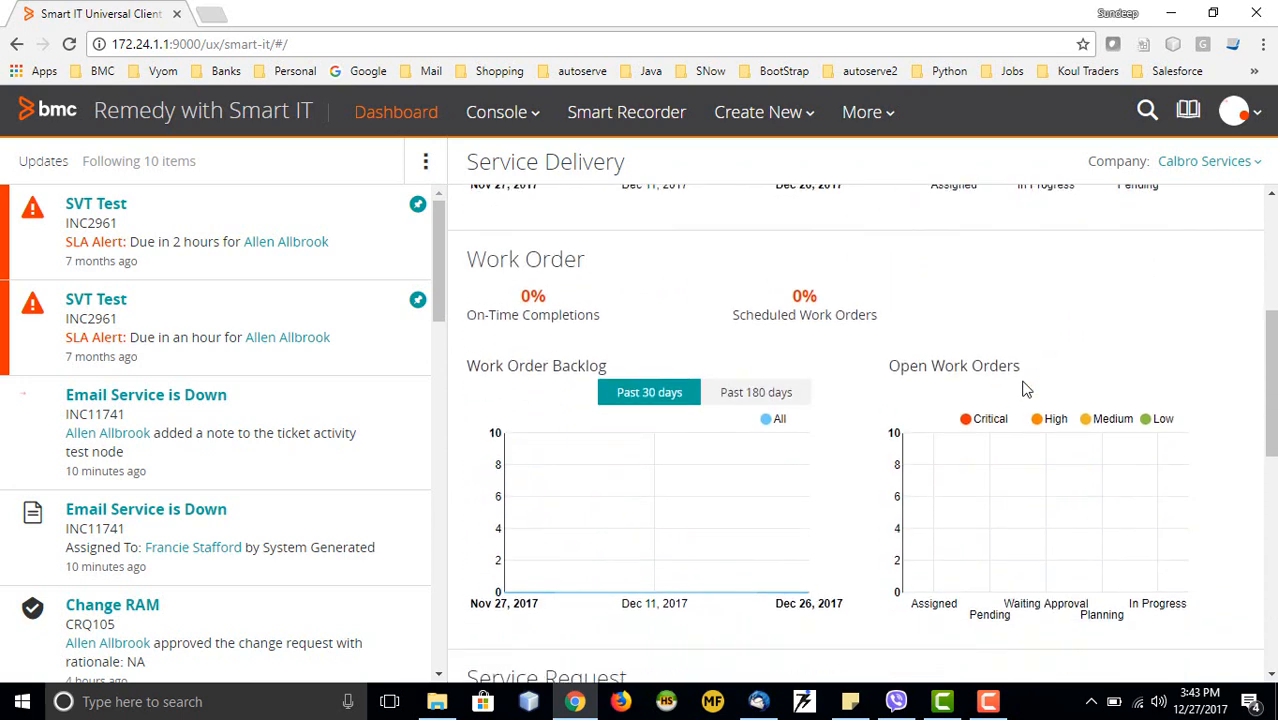
{"action": "scroll", "coordinate": [1025, 390], "scroll_direction": "down", "scroll_amount": 1}
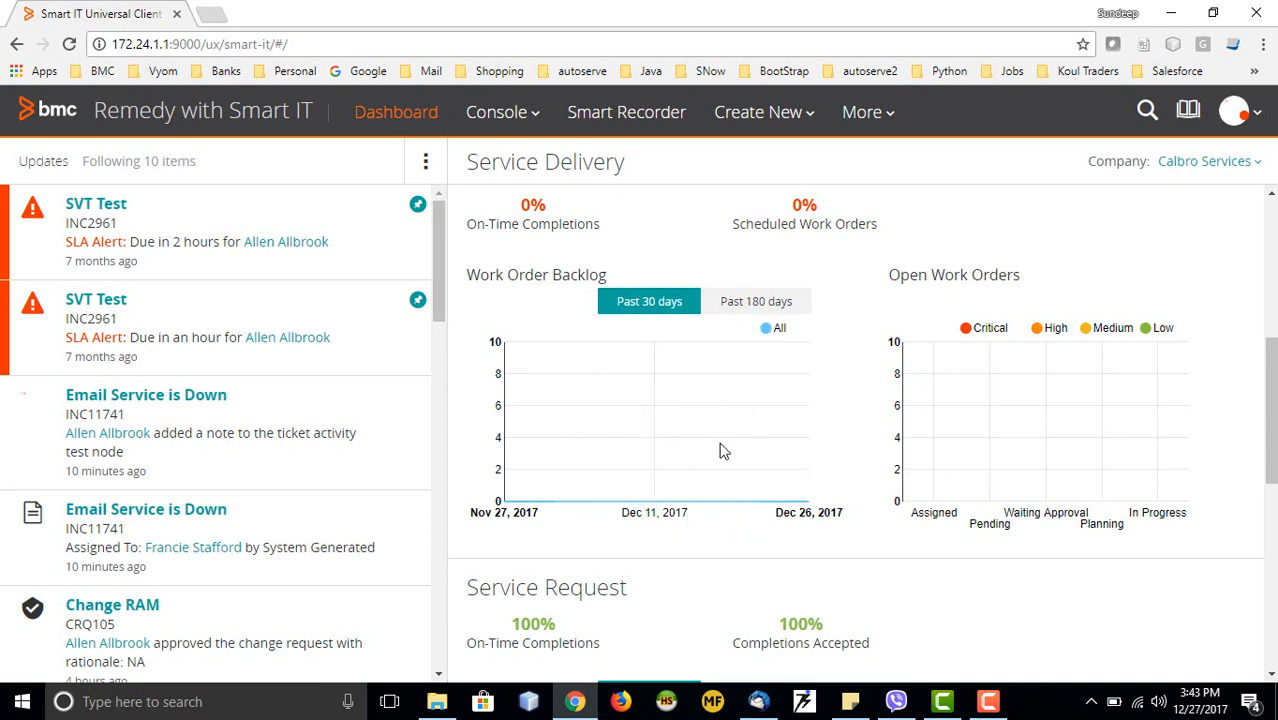
{"action": "scroll", "coordinate": [700, 448], "scroll_direction": "down", "scroll_amount": 2}
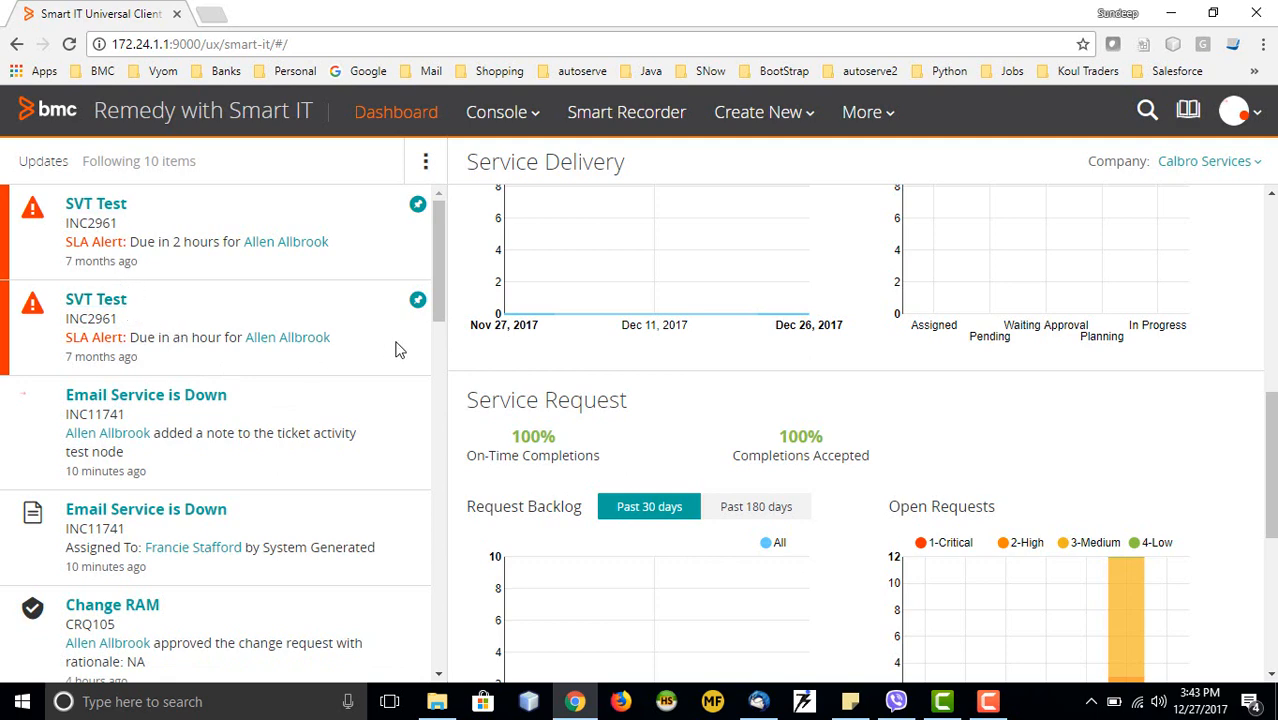
{"action": "scroll", "coordinate": [437, 297], "scroll_direction": "down", "scroll_amount": 3}
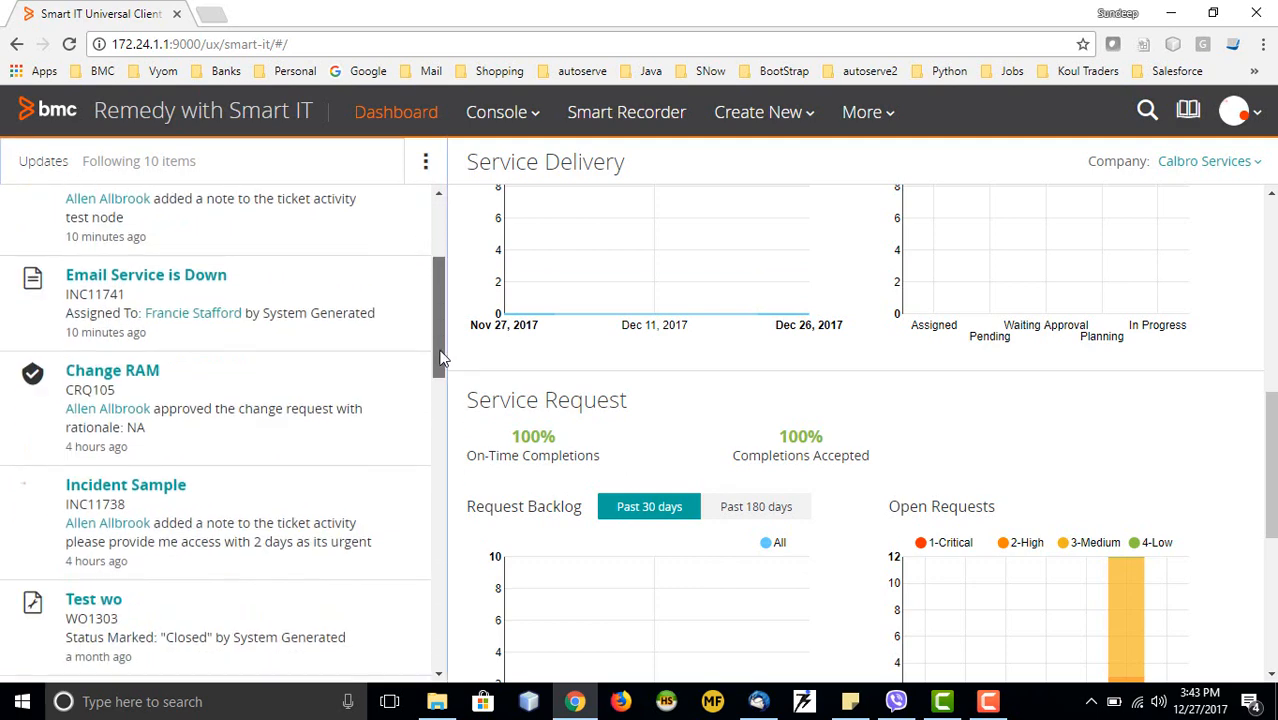
{"action": "scroll", "coordinate": [432, 268], "scroll_direction": "up", "scroll_amount": 3}
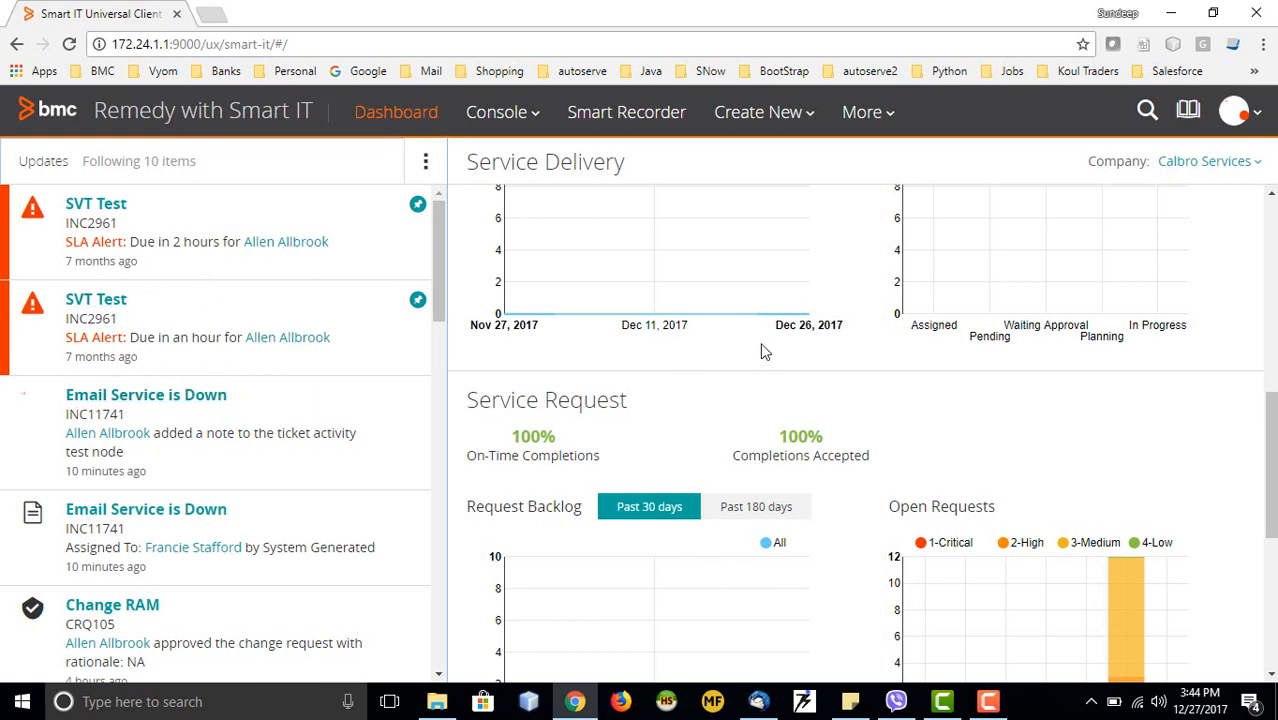
{"action": "scroll", "coordinate": [768, 362], "scroll_direction": "down", "scroll_amount": 2}
{"action": "scroll", "coordinate": [770, 365], "scroll_direction": "down", "scroll_amount": 3}
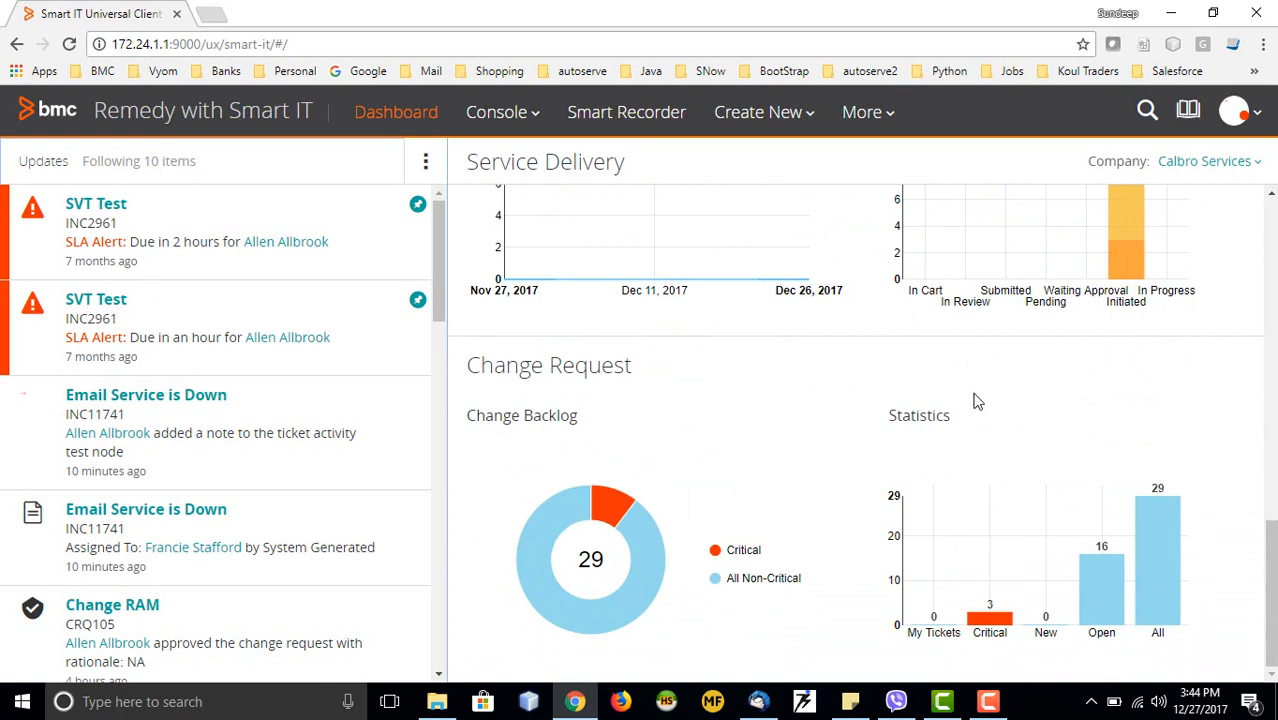
{"action": "scroll", "coordinate": [588, 403], "scroll_direction": "up", "scroll_amount": 2}
{"action": "scroll", "coordinate": [588, 403], "scroll_direction": "up", "scroll_amount": 1}
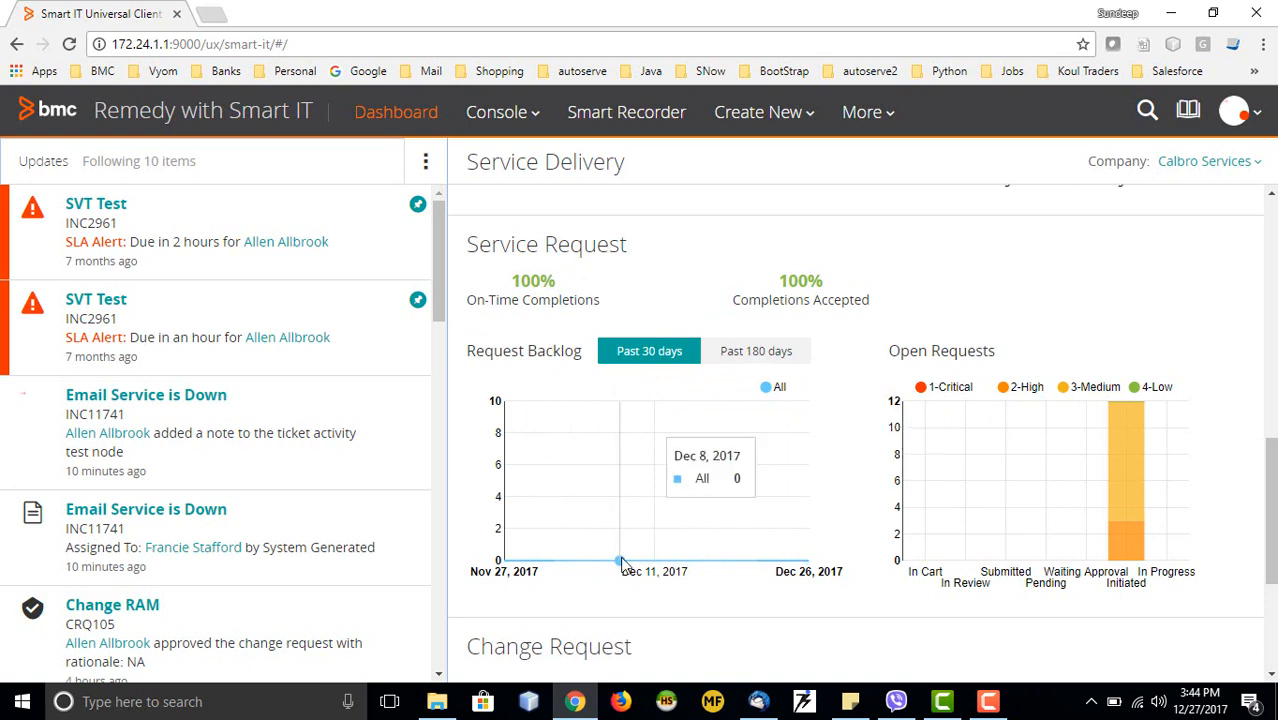
{"action": "scroll", "coordinate": [865, 420], "scroll_direction": "up", "scroll_amount": 2}
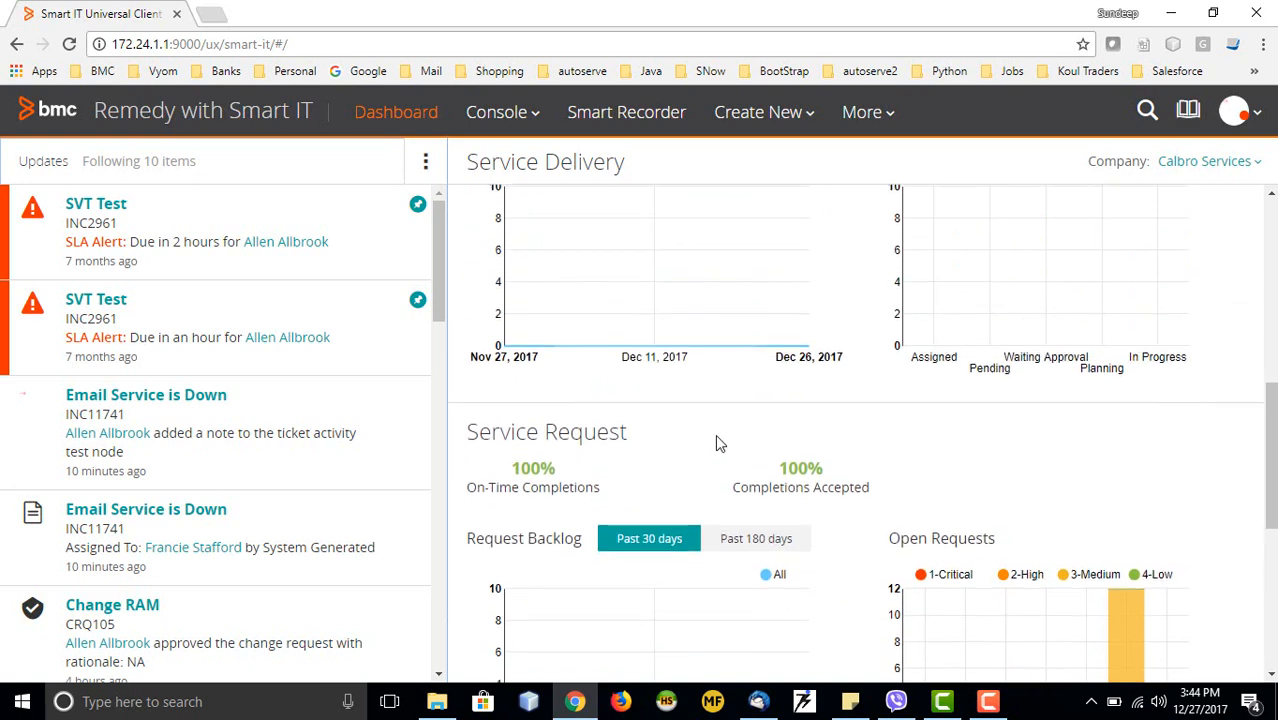
{"action": "scroll", "coordinate": [715, 442], "scroll_direction": "up", "scroll_amount": 3}
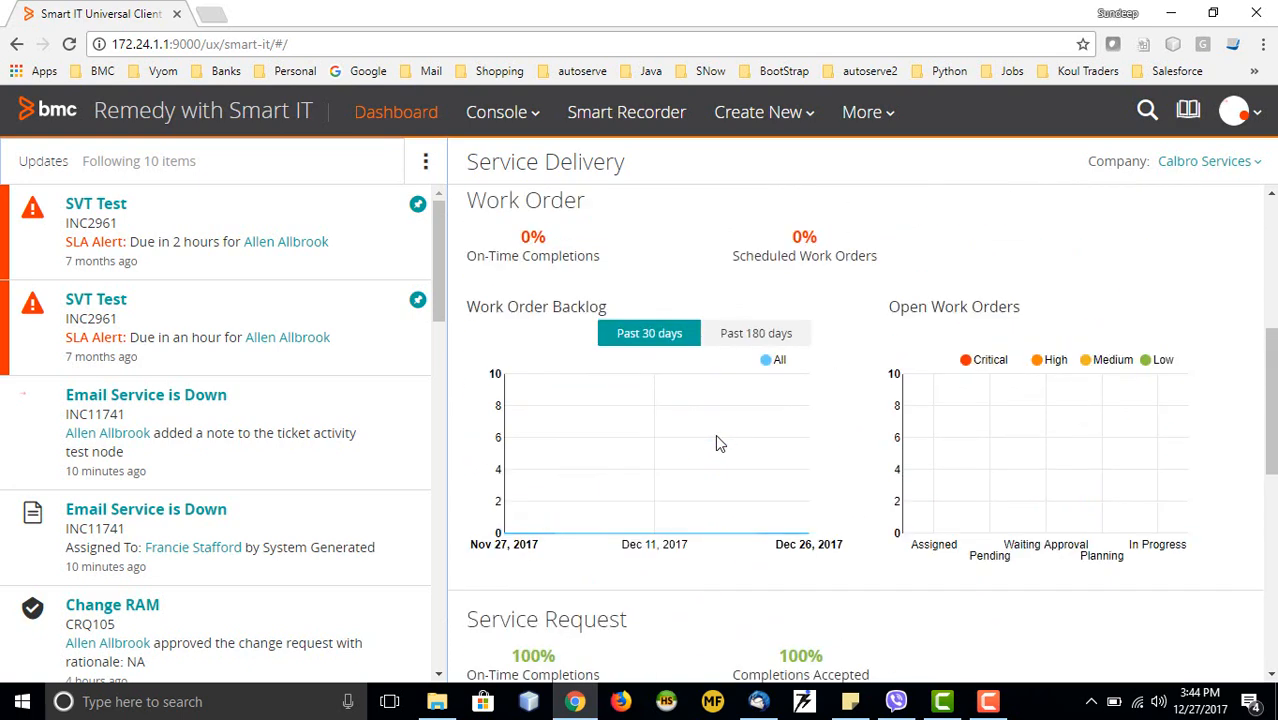
{"action": "scroll", "coordinate": [668, 440], "scroll_direction": "up", "scroll_amount": 1}
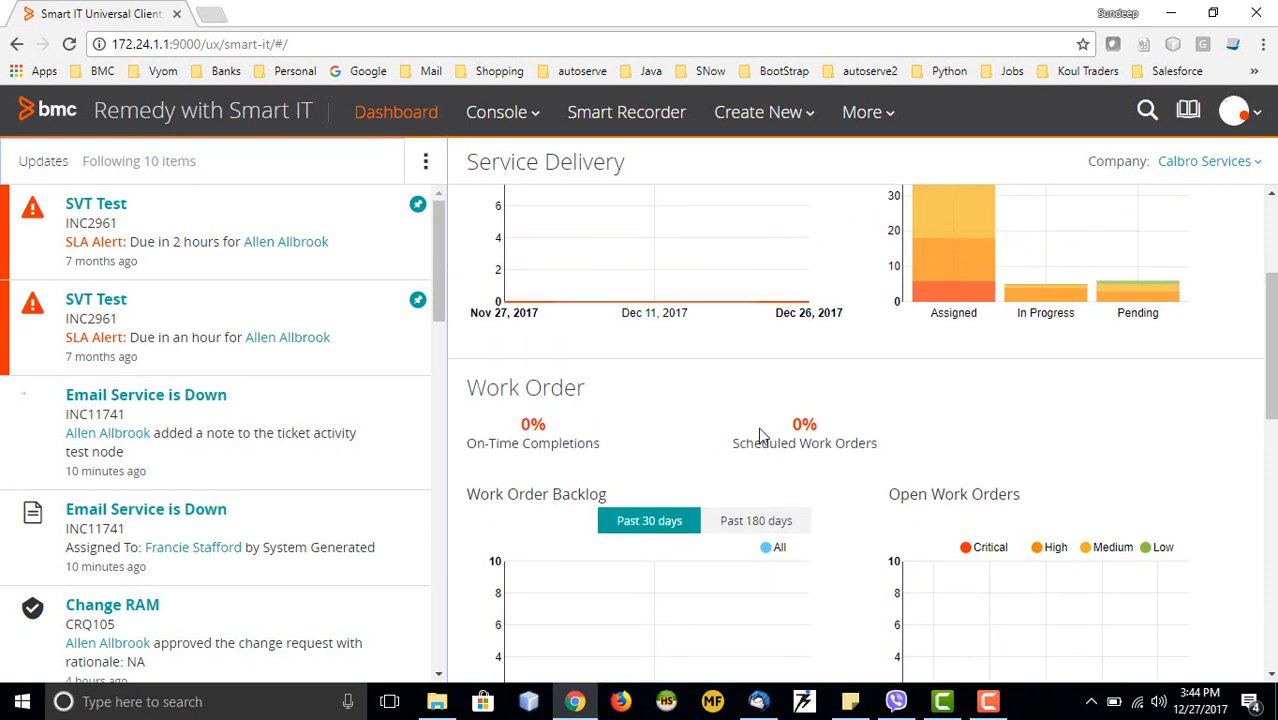
{"action": "scroll", "coordinate": [760, 436], "scroll_direction": "up", "scroll_amount": 3}
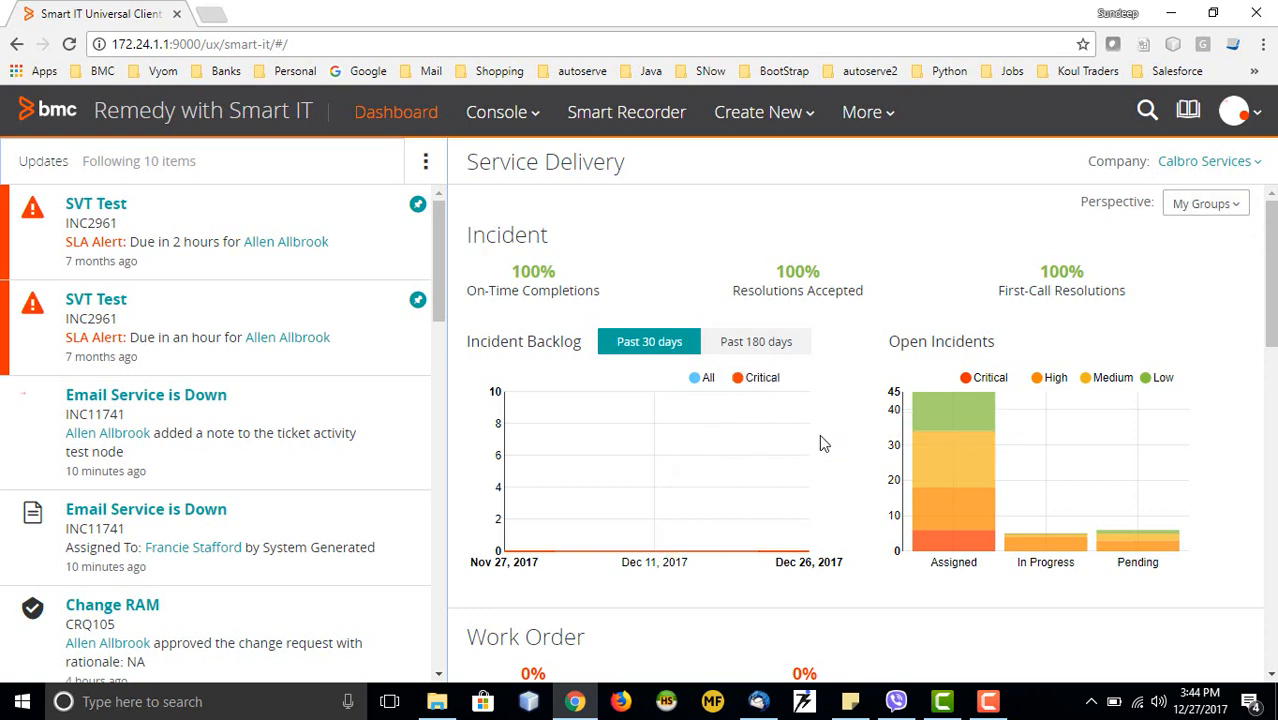
{"action": "left_click", "coordinate": [1232, 208]}
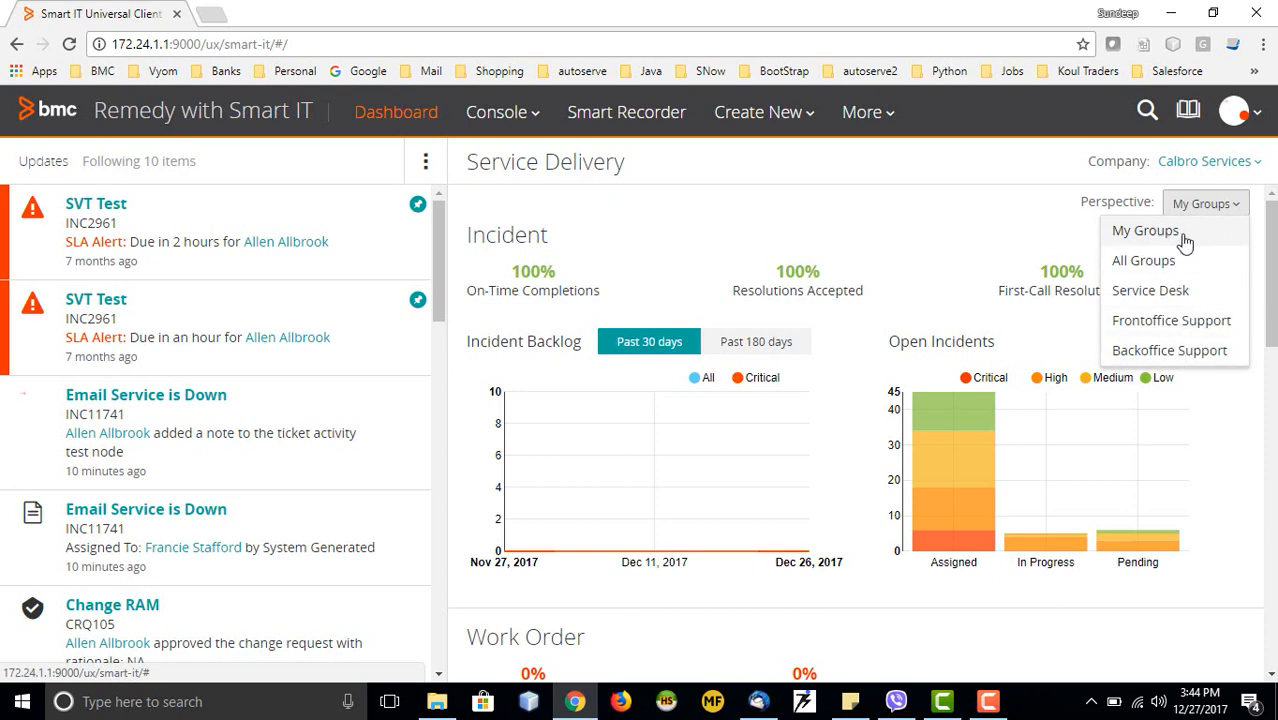
Switch to the Frontoffice Support perspective and check its 6 Assigned and 4 Pending incidents
{"action": "left_click", "coordinate": [1157, 322]}
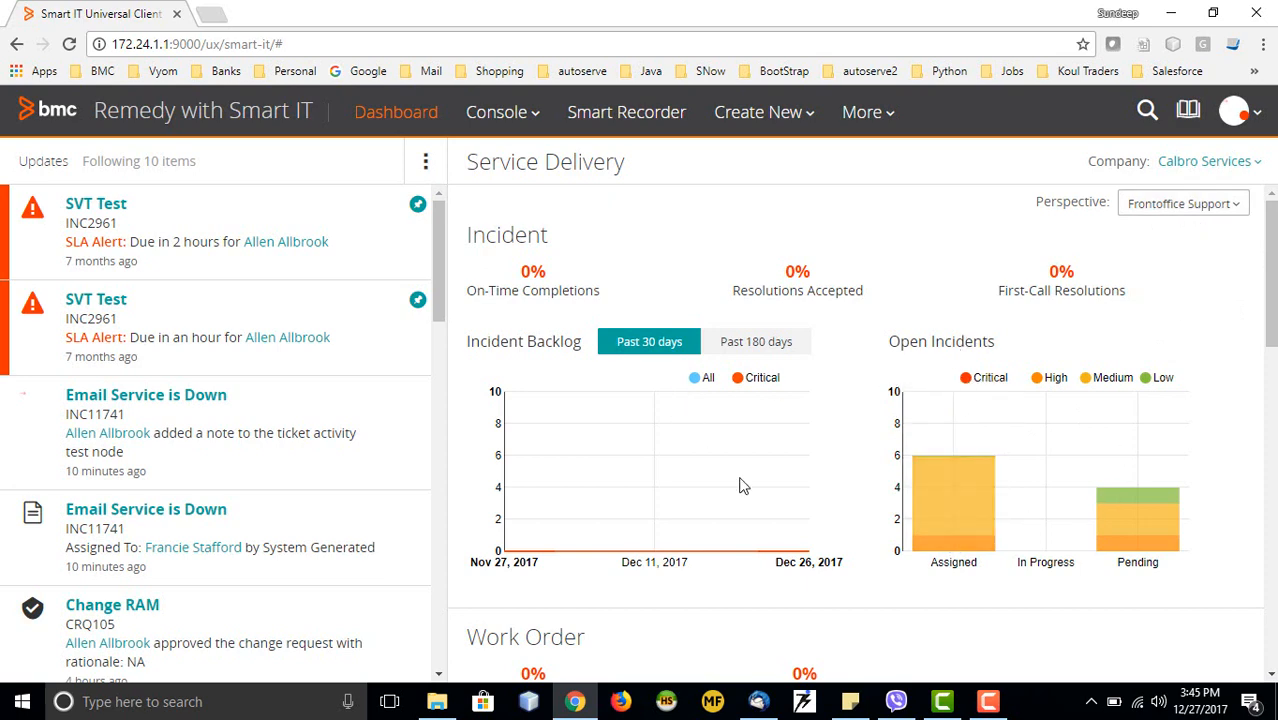
{"action": "mouse_move", "coordinate": [590, 478]}
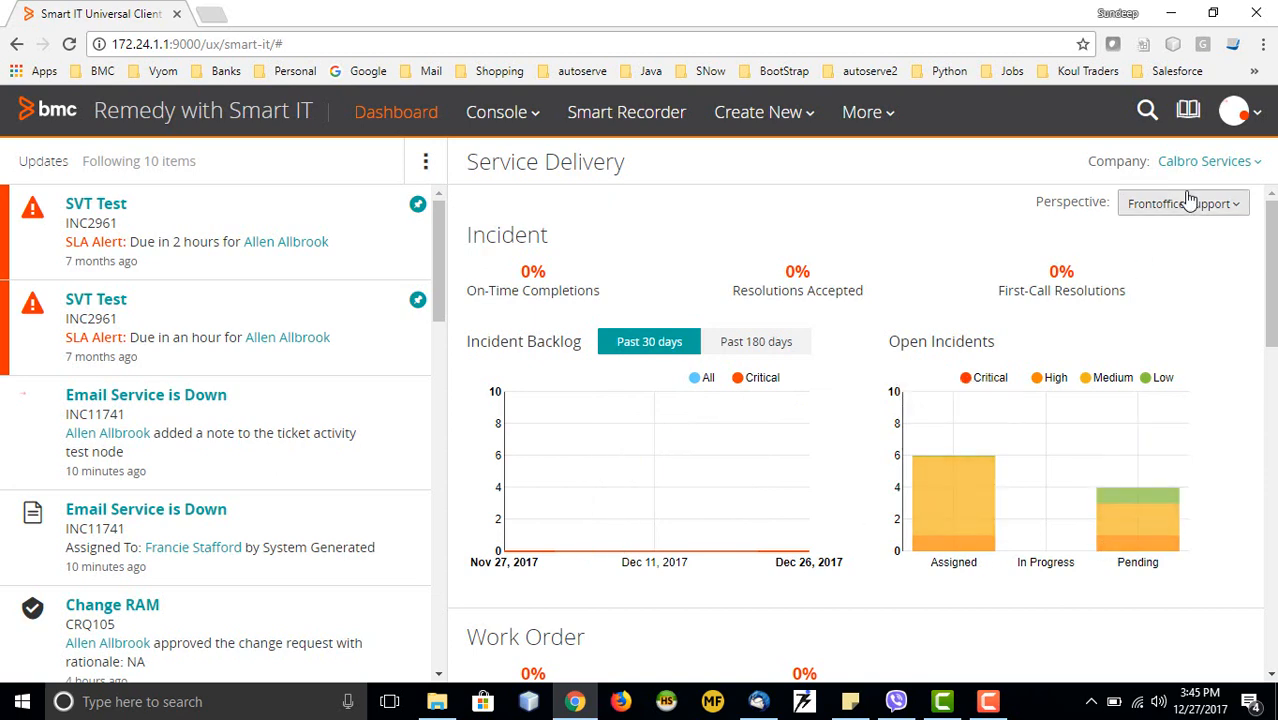
{"action": "scroll", "coordinate": [907, 514], "scroll_direction": "down", "scroll_amount": 2}
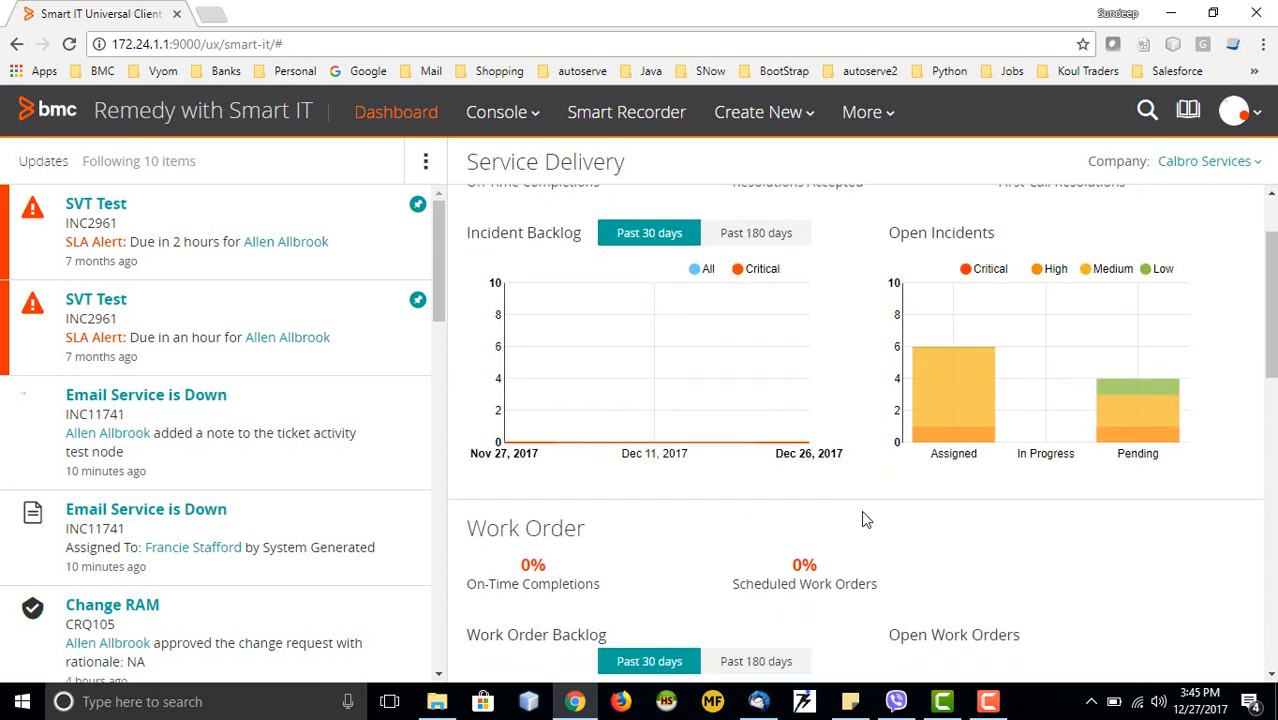
{"action": "scroll", "coordinate": [820, 550], "scroll_direction": "down", "scroll_amount": 2}
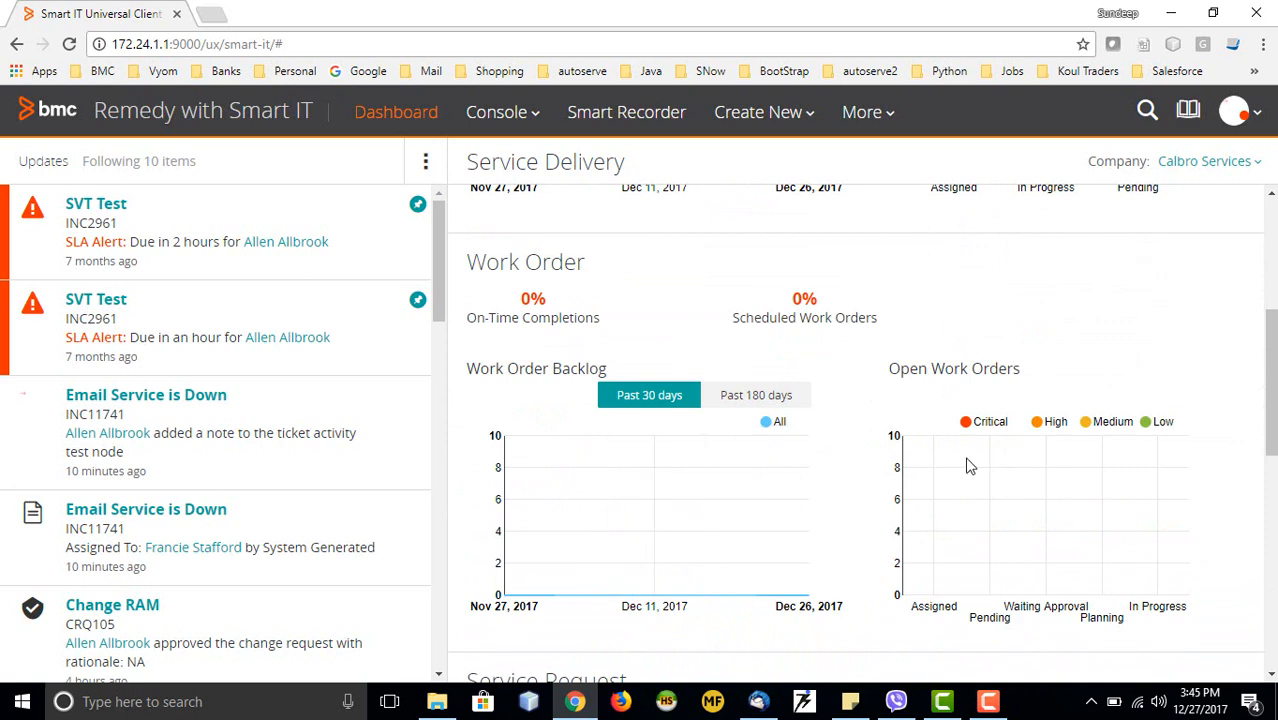
{"action": "scroll", "coordinate": [966, 463], "scroll_direction": "down", "scroll_amount": 2}
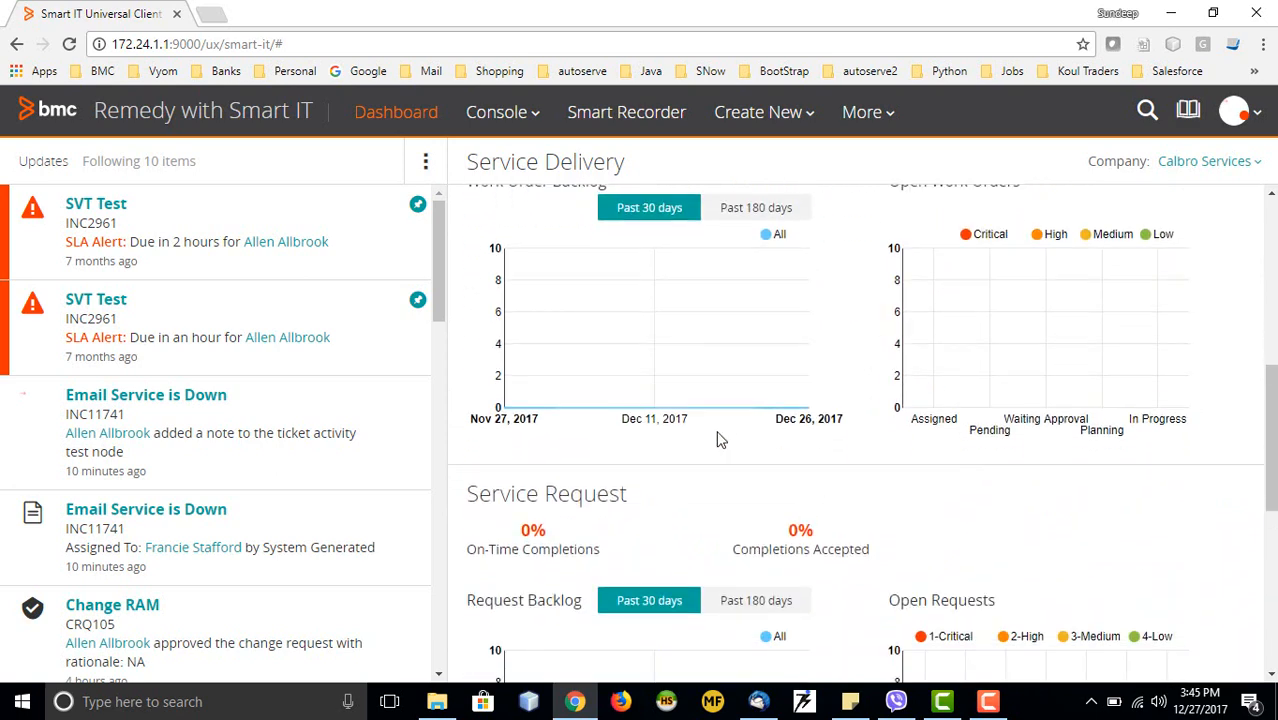
{"action": "scroll", "coordinate": [720, 440], "scroll_direction": "up", "scroll_amount": 4}
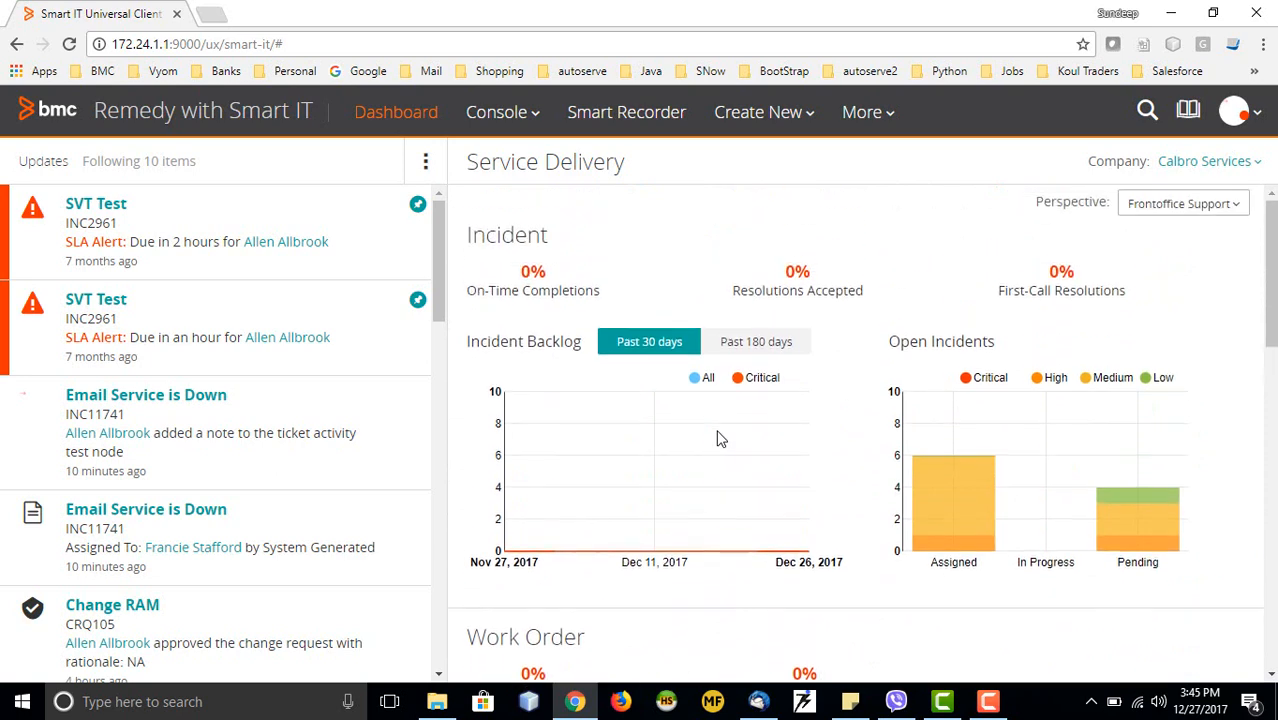
{"action": "mouse_move", "coordinate": [720, 440]}
Browse the Console, Create New and More menus, then choose Console > Ticket Console
{"action": "left_click", "coordinate": [528, 116]}
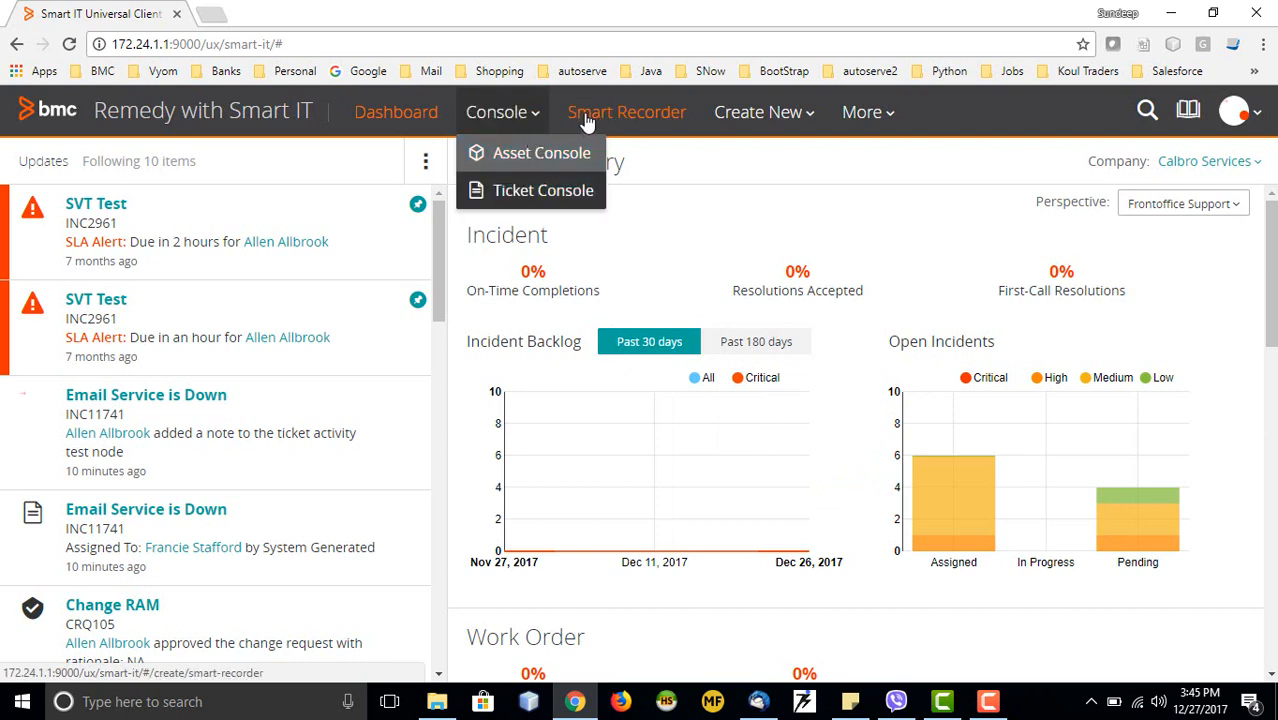
{"action": "left_click", "coordinate": [803, 116]}
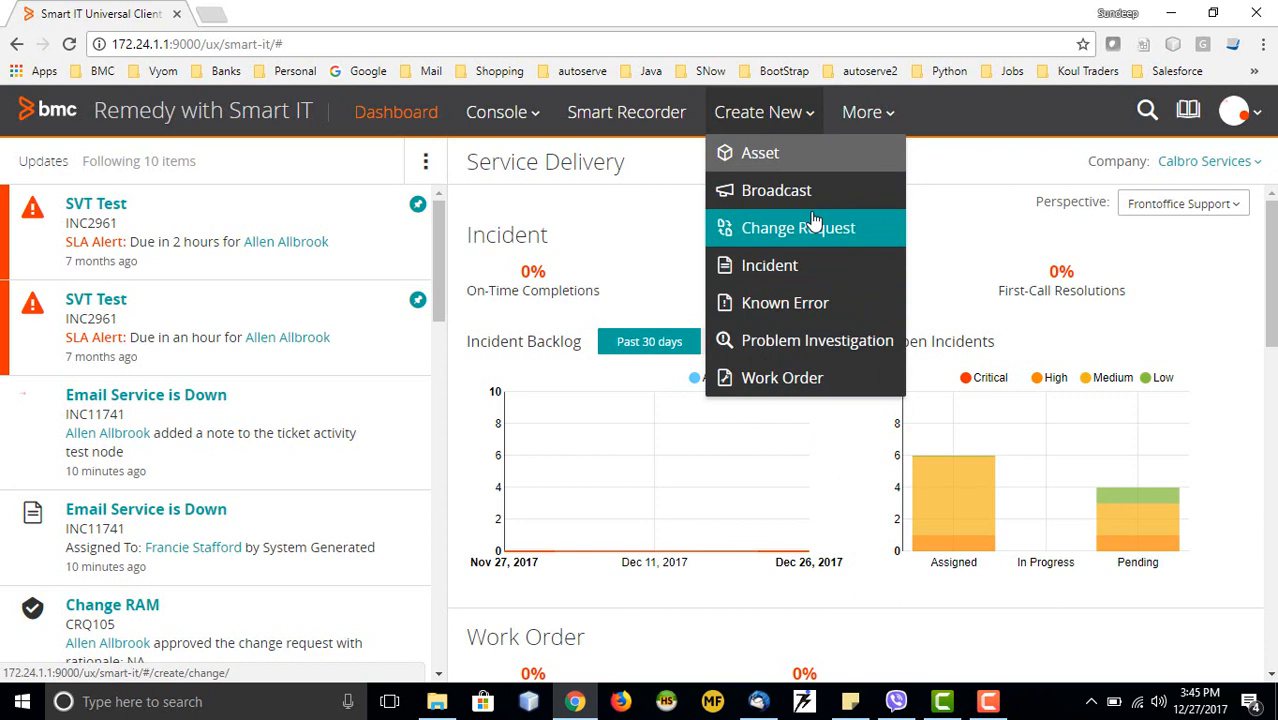
{"action": "left_click", "coordinate": [886, 122]}
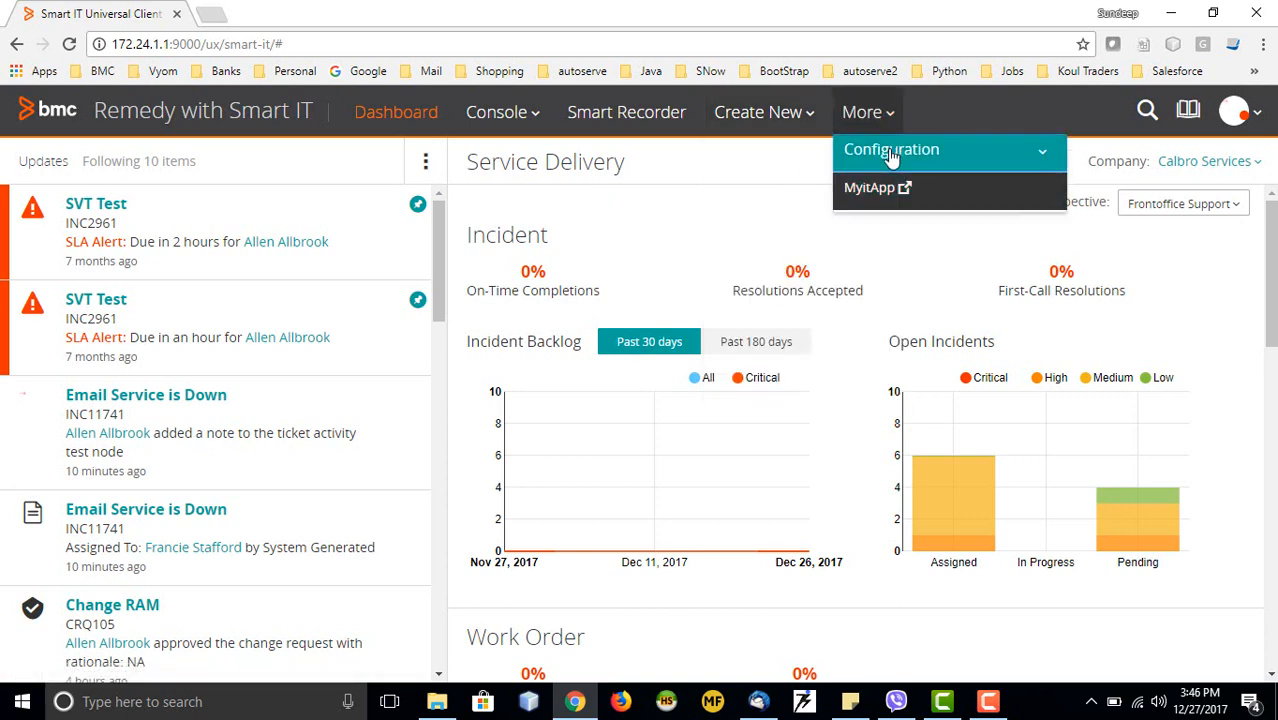
{"action": "left_click", "coordinate": [958, 116]}
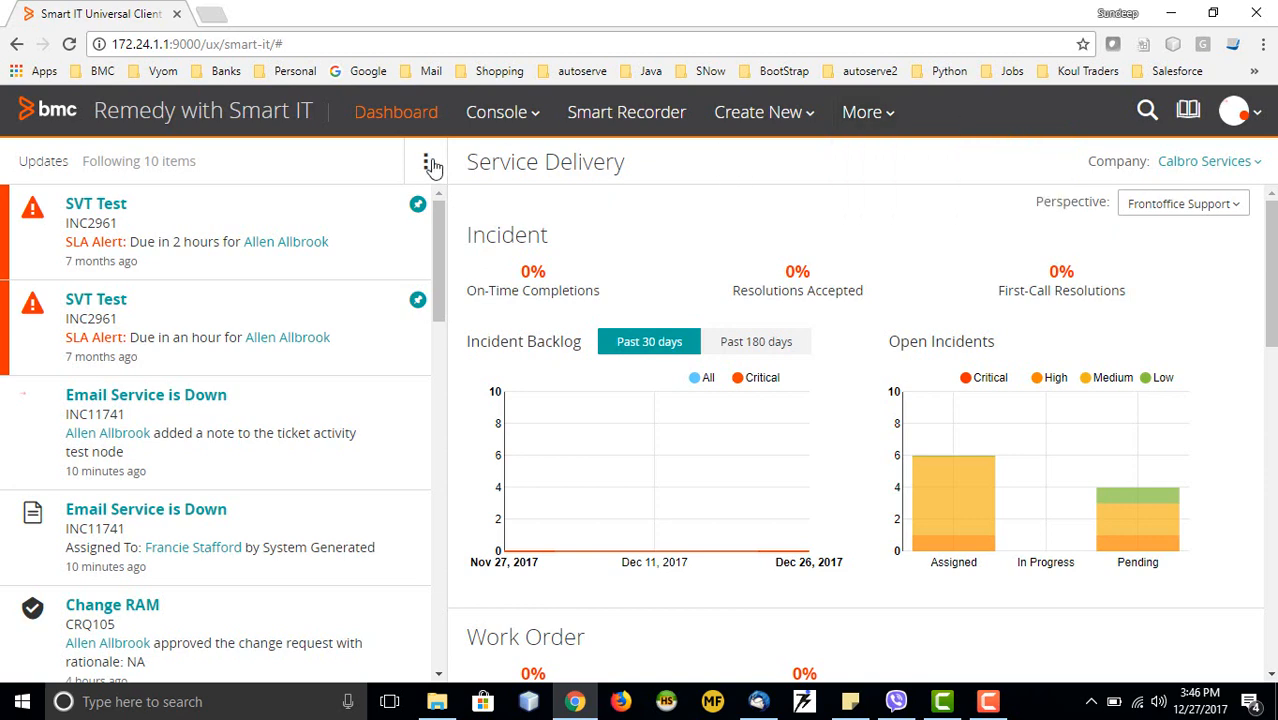
{"action": "left_click", "coordinate": [532, 118]}
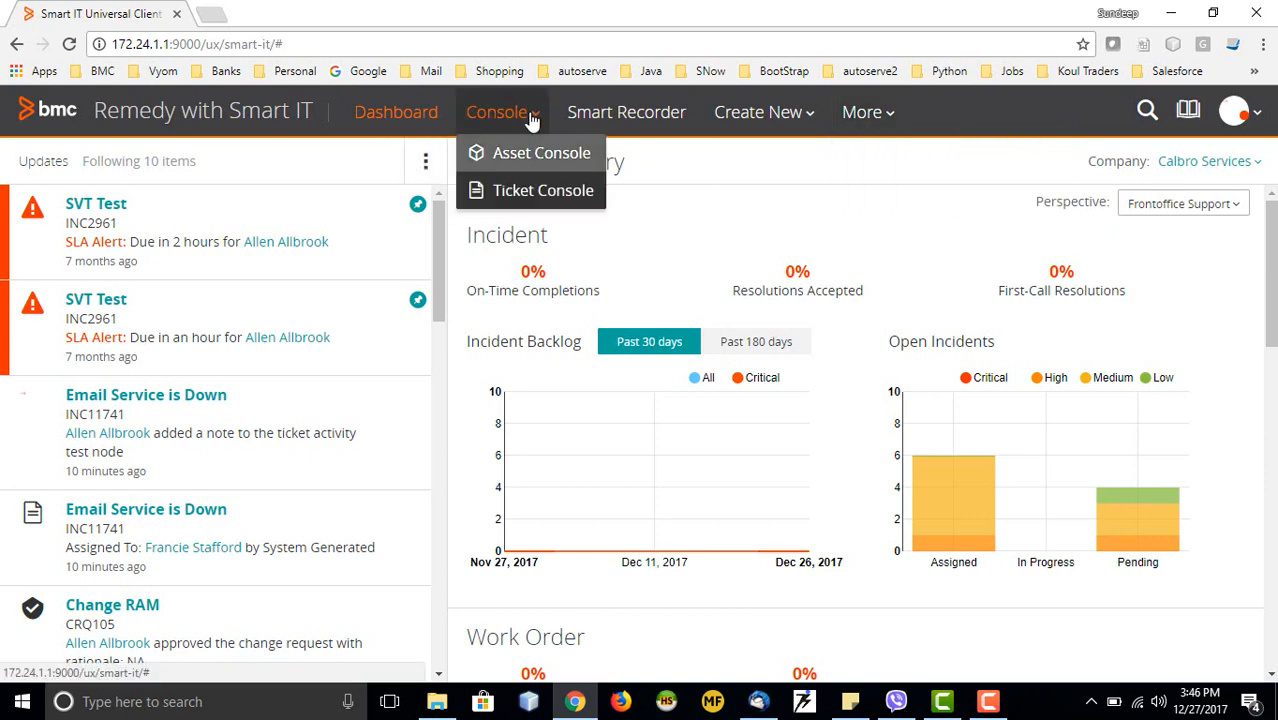
{"action": "left_click", "coordinate": [524, 194]}
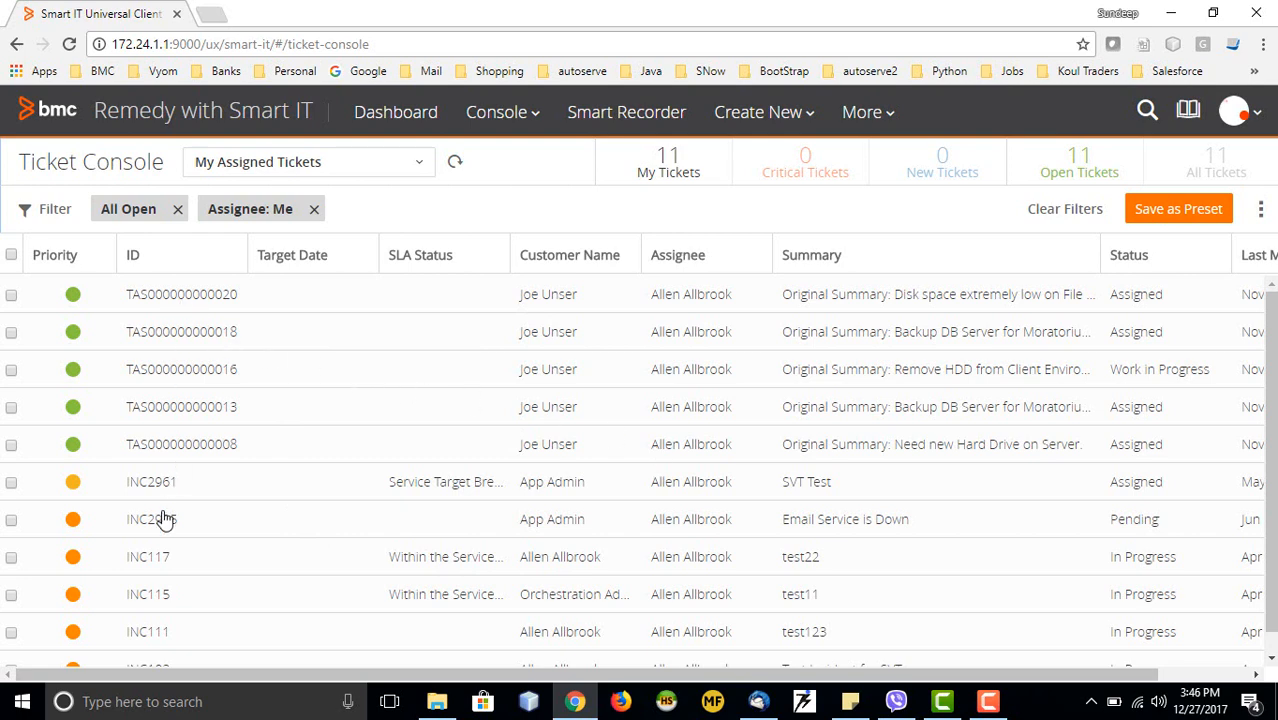
Keep the My Assigned Tickets preset but remove the Assignee: Me filter chip
{"action": "scroll", "coordinate": [166, 504], "scroll_direction": "down", "scroll_amount": 1}
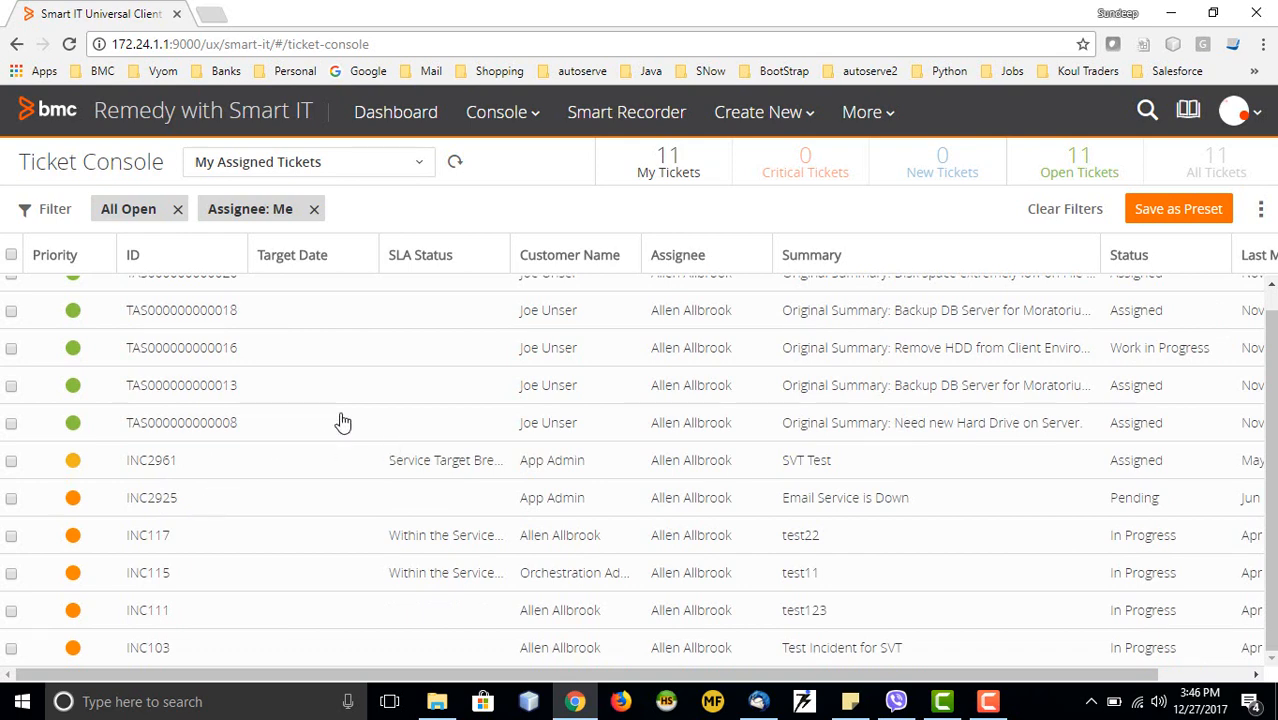
{"action": "scroll", "coordinate": [337, 422], "scroll_direction": "up", "scroll_amount": 1}
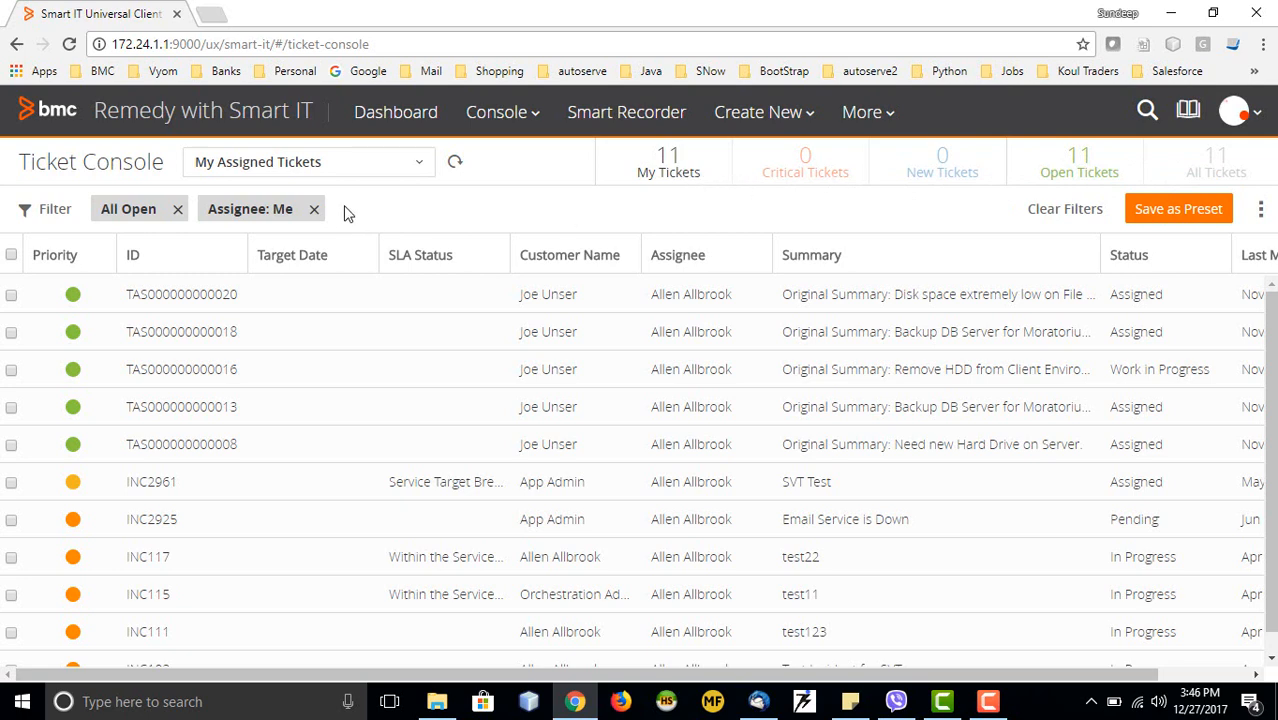
{"action": "left_click", "coordinate": [412, 171]}
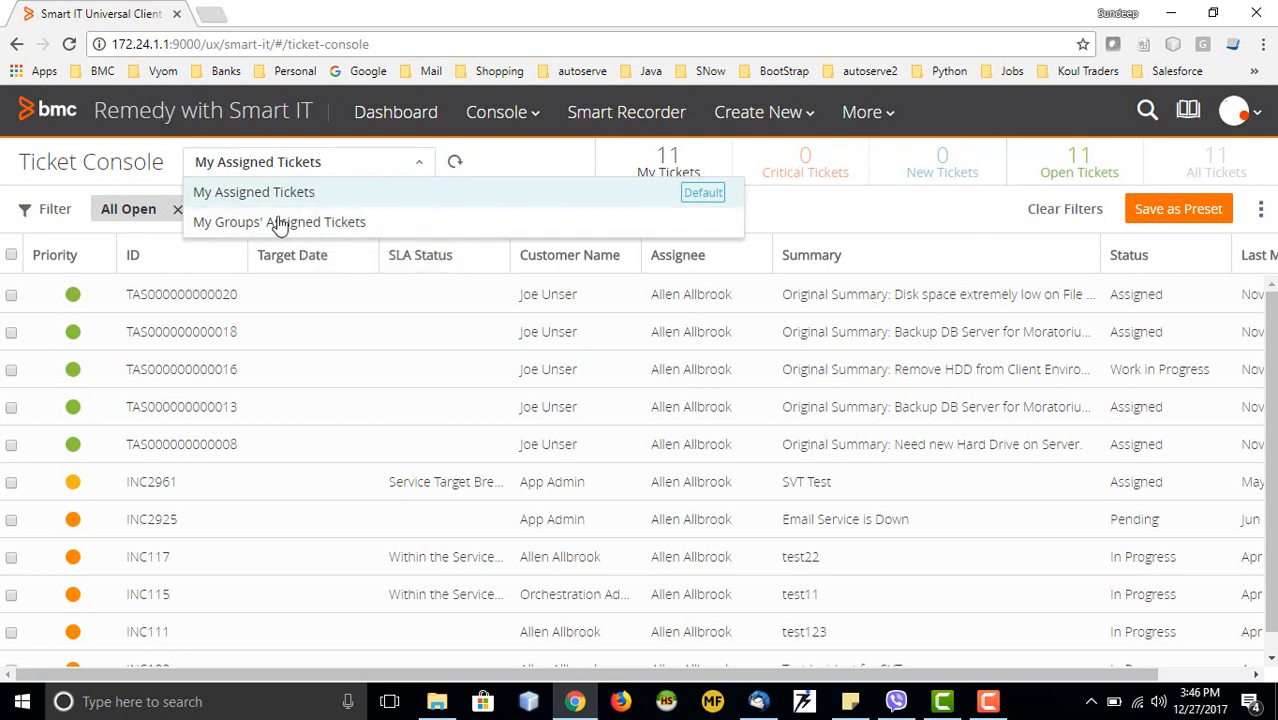
{"action": "left_click", "coordinate": [790, 215]}
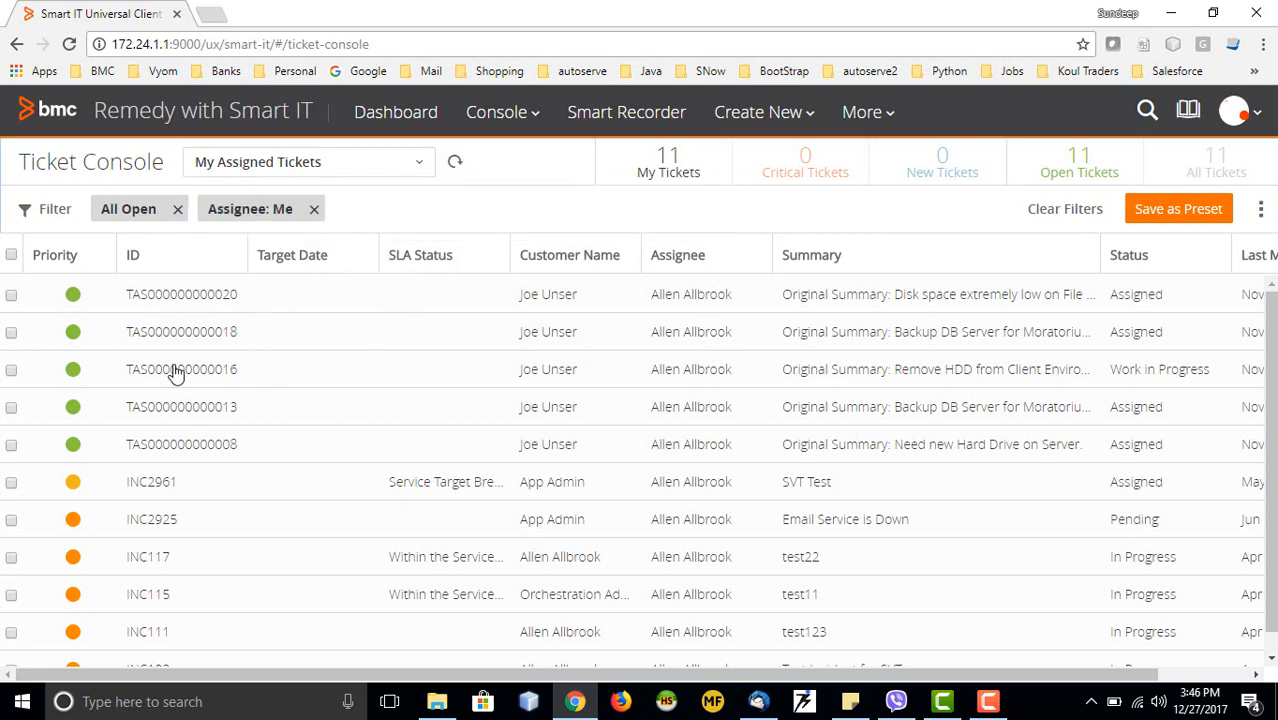
{"action": "left_click", "coordinate": [313, 209]}
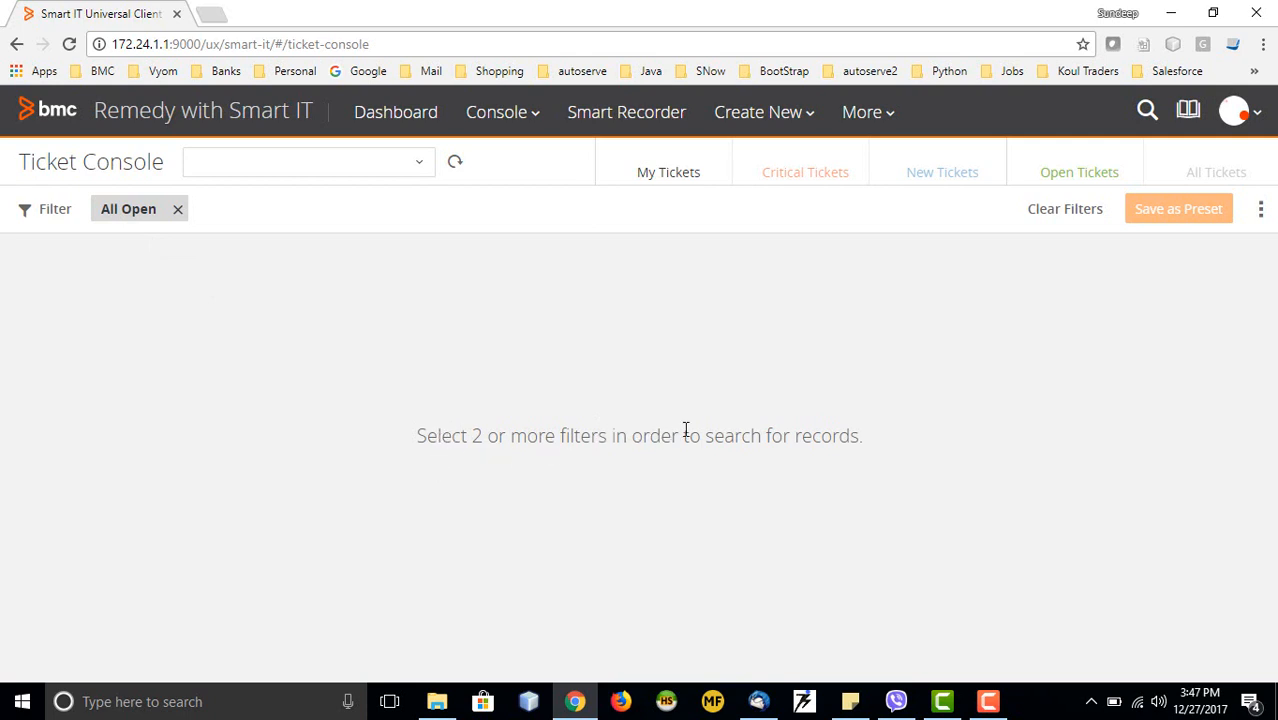
Add the Incident ticket-type filter and reload the Ticket Console to list open incidents
{"action": "left_click", "coordinate": [54, 214]}
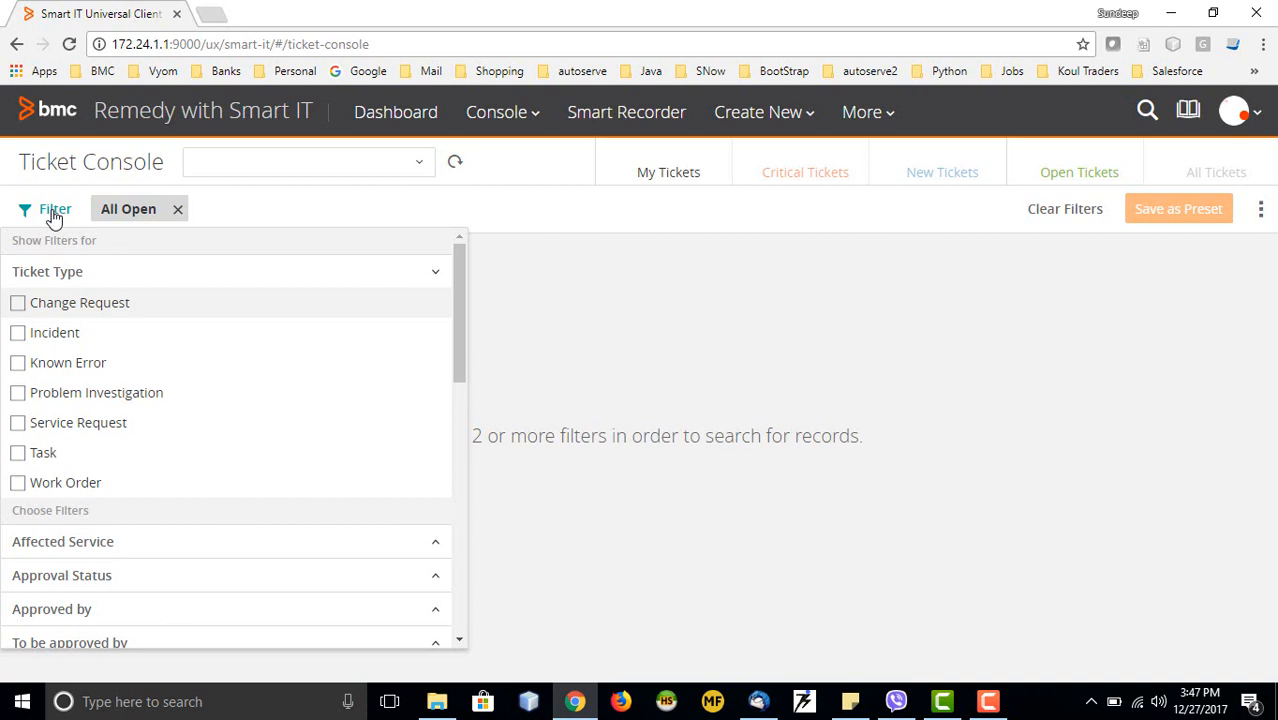
{"action": "left_click", "coordinate": [17, 334]}
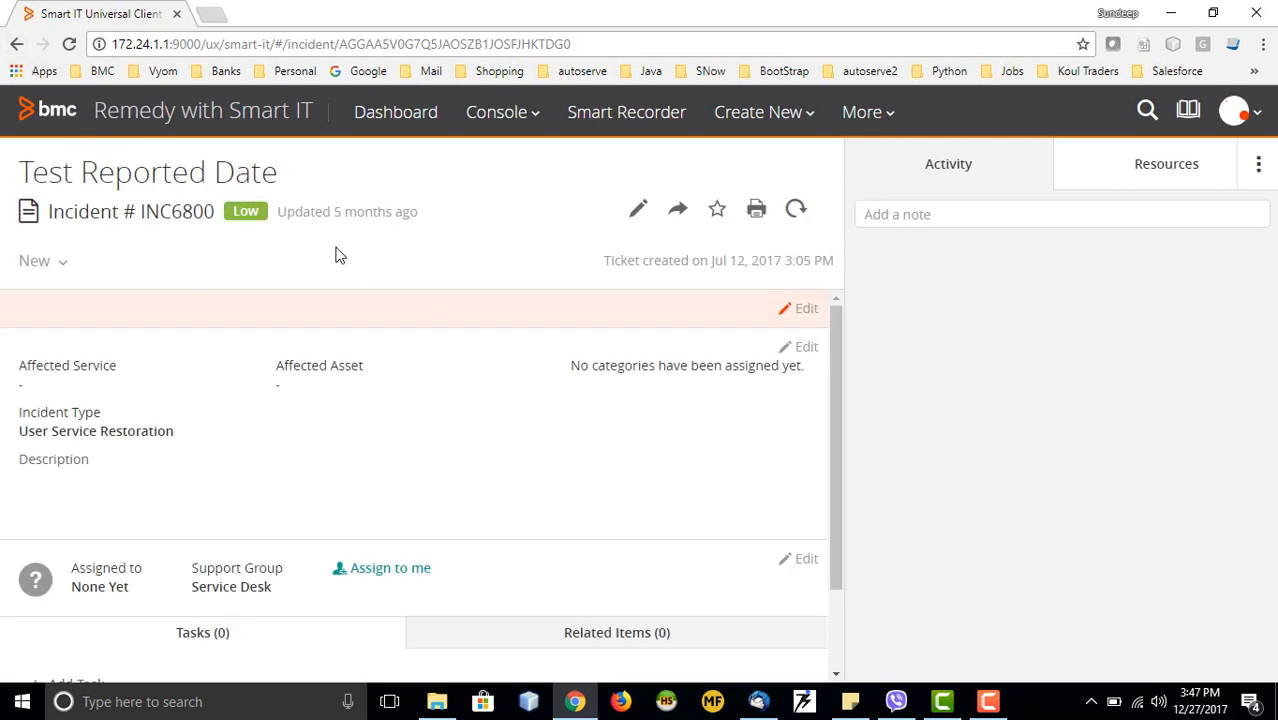
{"action": "left_click", "coordinate": [502, 120]}
{"action": "left_click", "coordinate": [505, 191]}
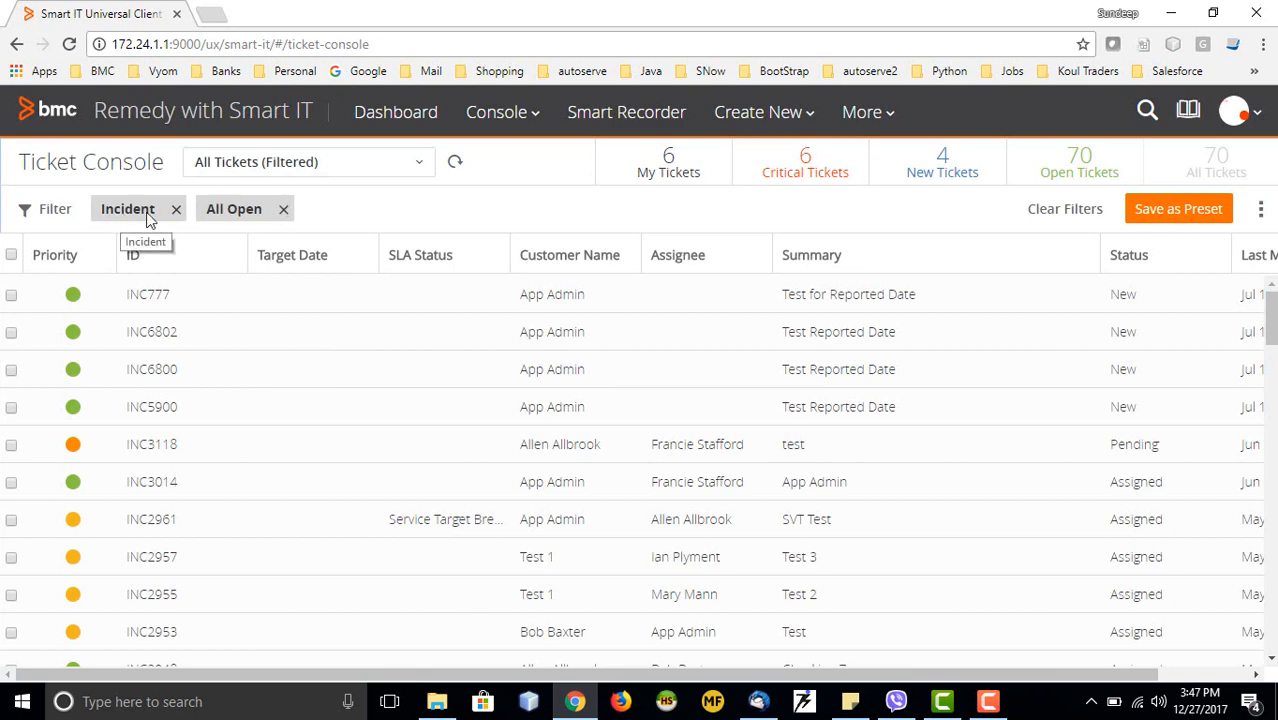
Check Change Request, Task and Work Order under Ticket Type in the filter panel
{"action": "scroll", "coordinate": [165, 445], "scroll_direction": "down", "scroll_amount": 1}
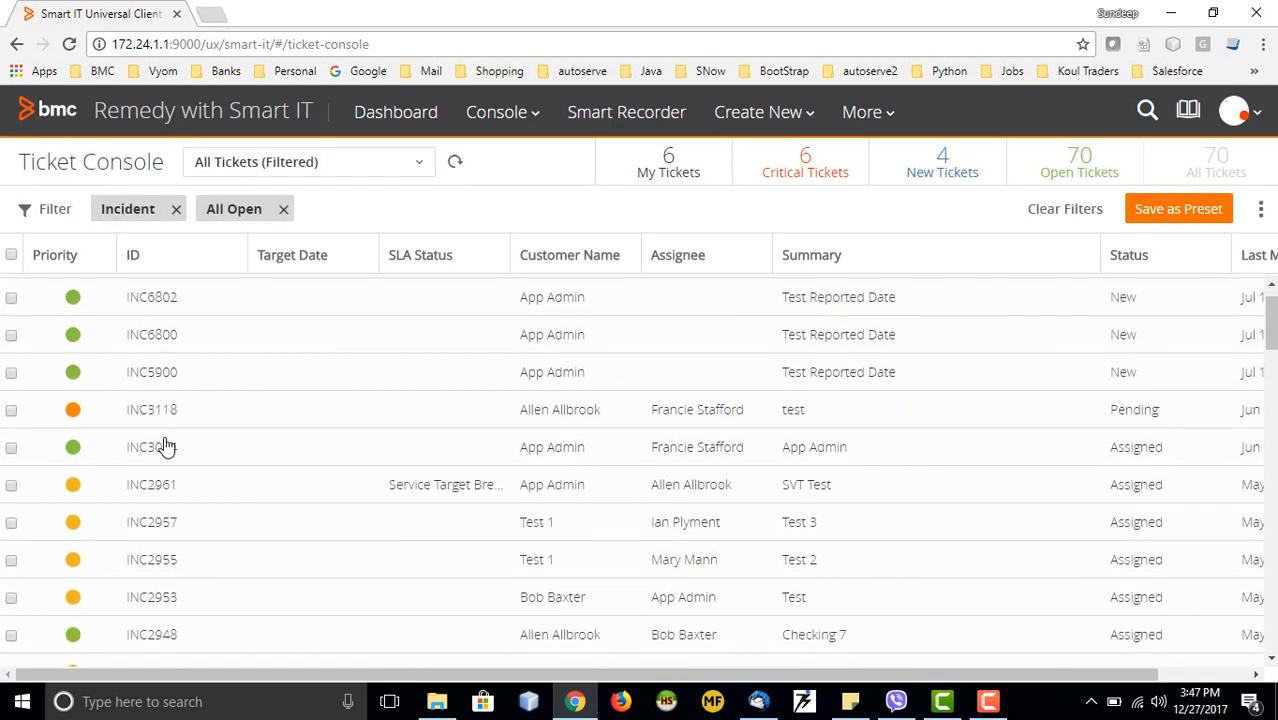
{"action": "scroll", "coordinate": [165, 447], "scroll_direction": "down", "scroll_amount": 4}
{"action": "left_click", "coordinate": [55, 209]}
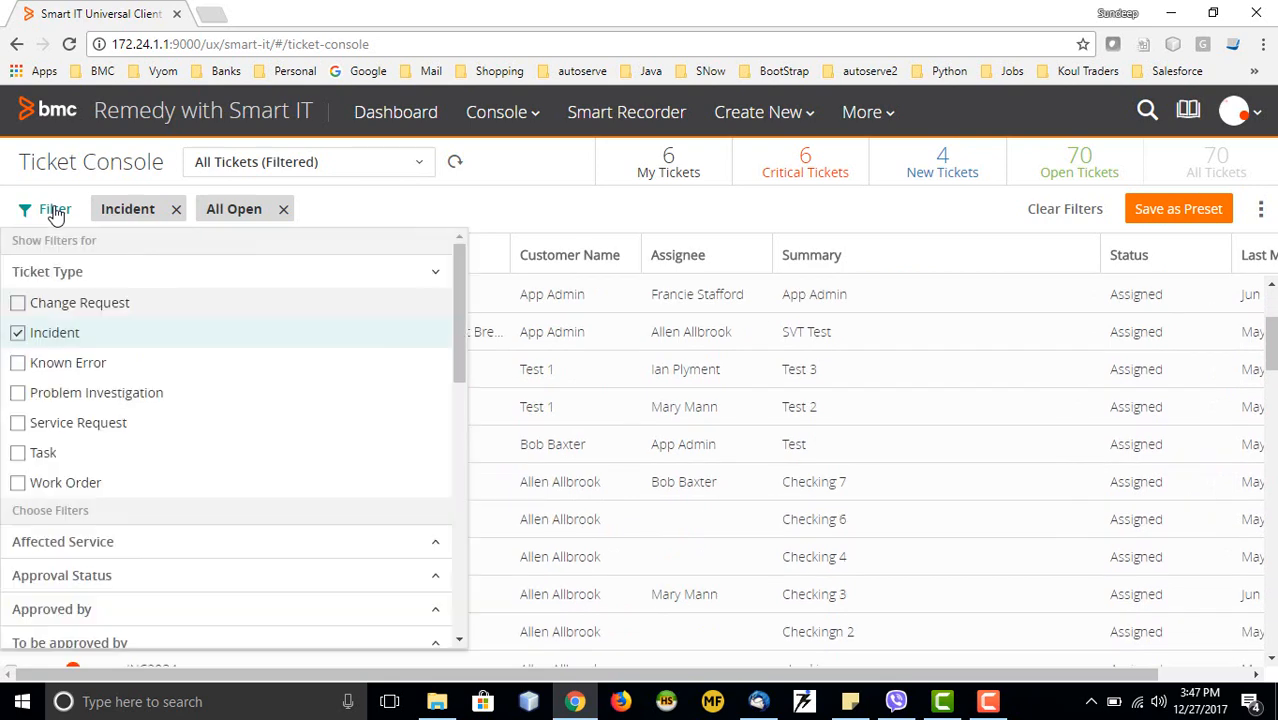
{"action": "left_click", "coordinate": [18, 304]}
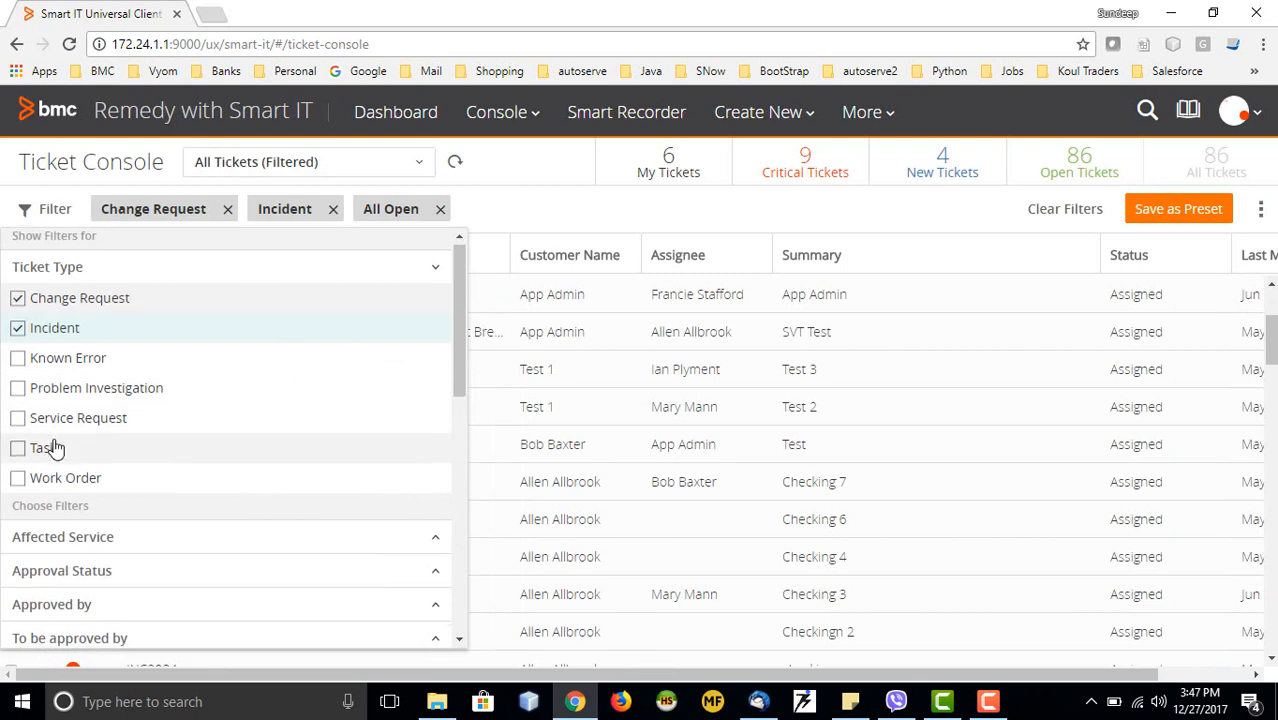
{"action": "scroll", "coordinate": [40, 400], "scroll_direction": "down", "scroll_amount": 1}
{"action": "left_click", "coordinate": [18, 360]}
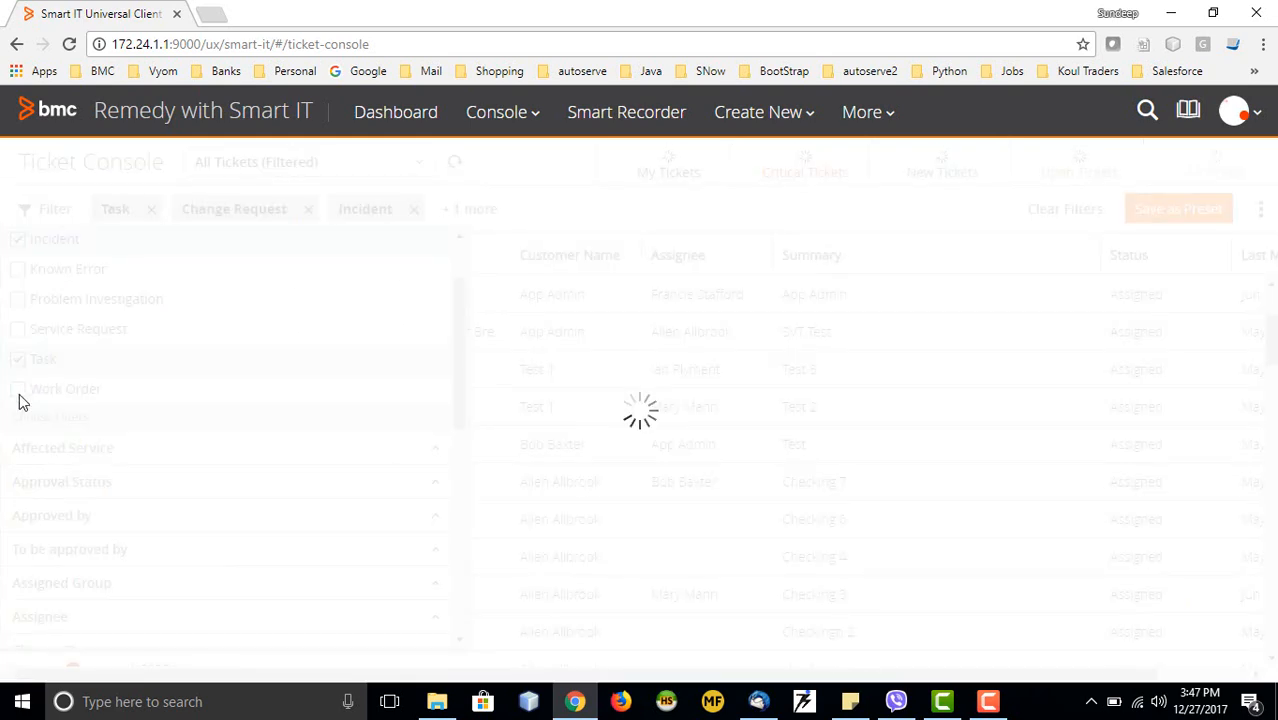
{"action": "left_click", "coordinate": [18, 390]}
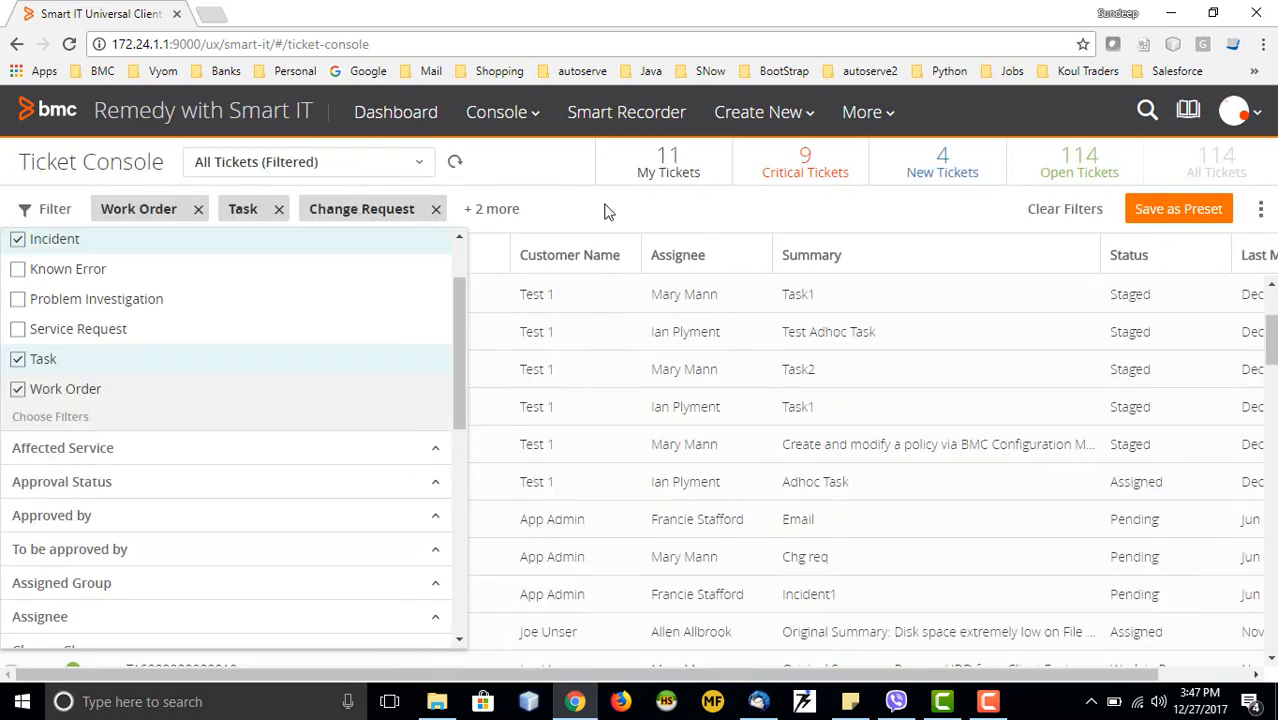
{"action": "left_click", "coordinate": [604, 211]}
Remove the Task and Change Request filter chips, leaving Work Order, Incident and All Open
{"action": "scroll", "coordinate": [362, 488], "scroll_direction": "down", "scroll_amount": 1}
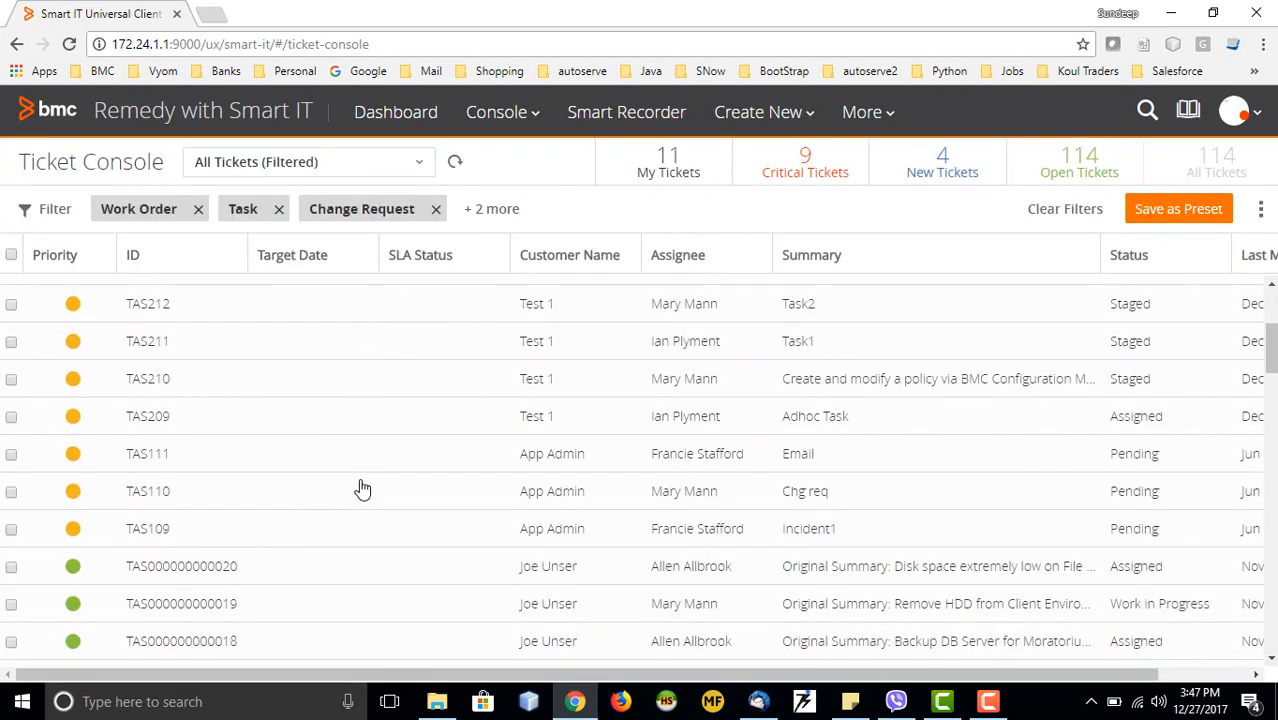
{"action": "scroll", "coordinate": [362, 488], "scroll_direction": "down", "scroll_amount": 2}
{"action": "scroll", "coordinate": [416, 495], "scroll_direction": "up", "scroll_amount": 1}
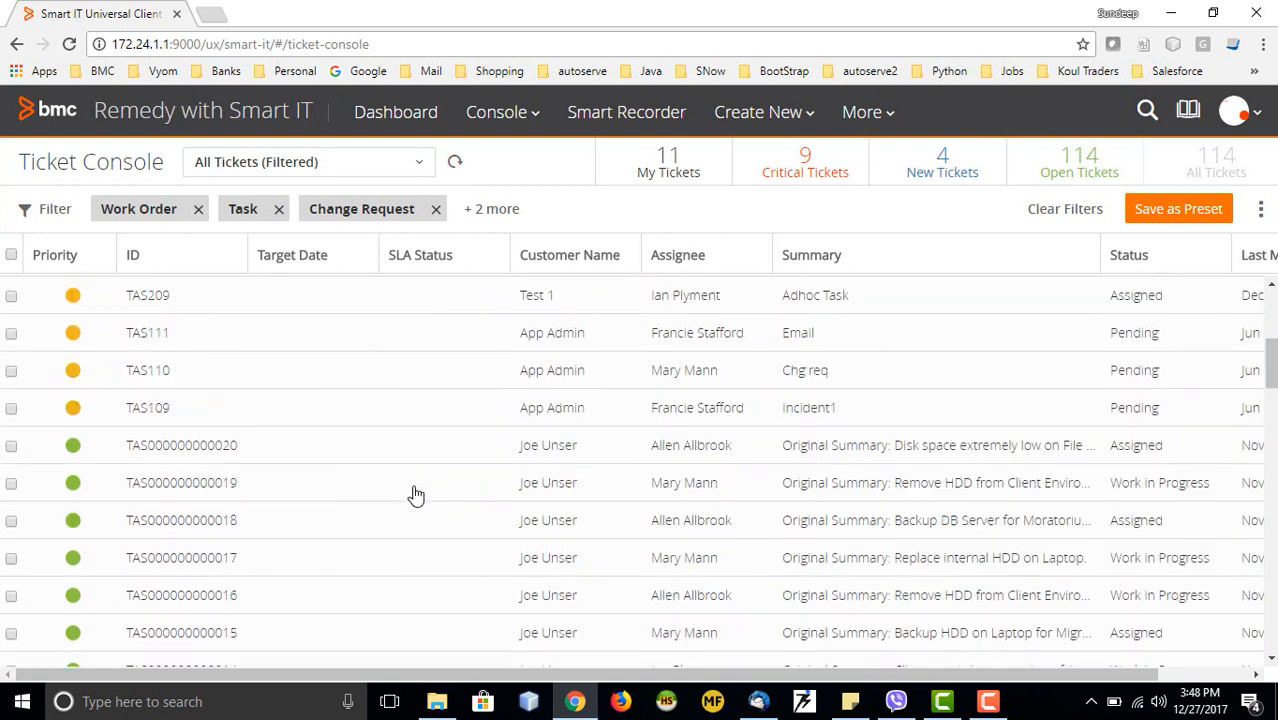
{"action": "scroll", "coordinate": [416, 495], "scroll_direction": "up", "scroll_amount": 3}
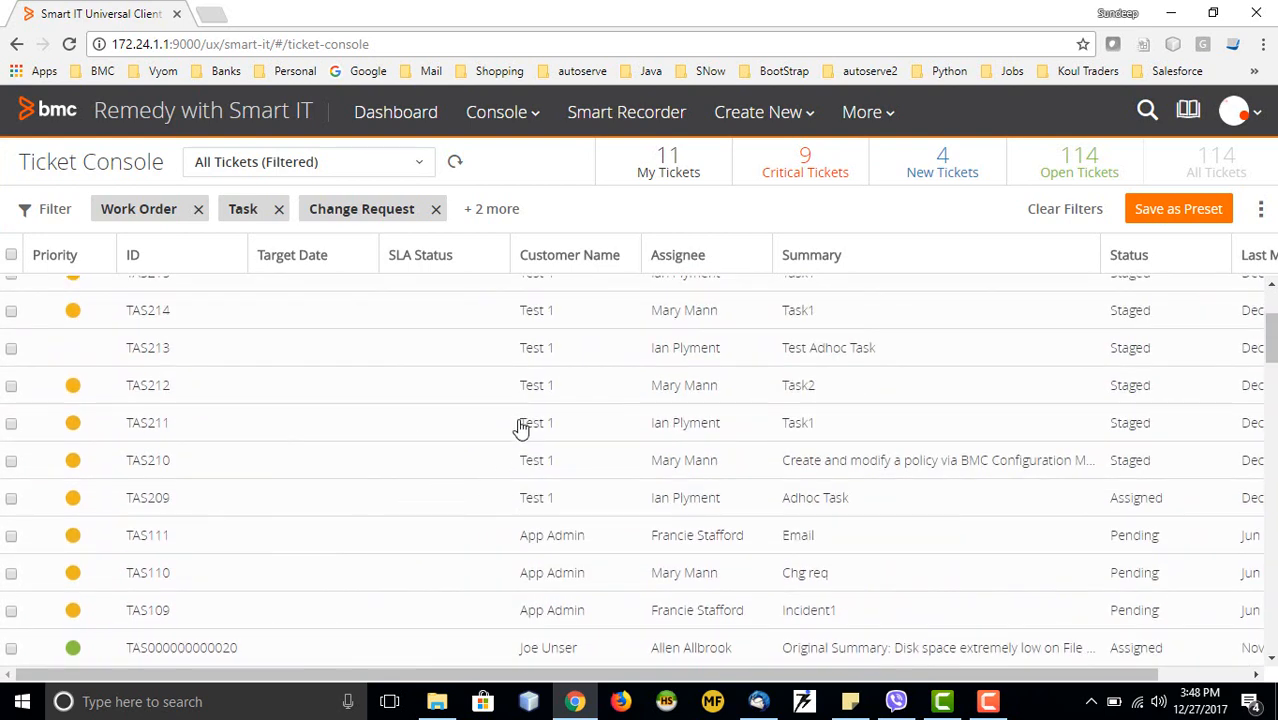
{"action": "scroll", "coordinate": [490, 418], "scroll_direction": "up", "scroll_amount": 1}
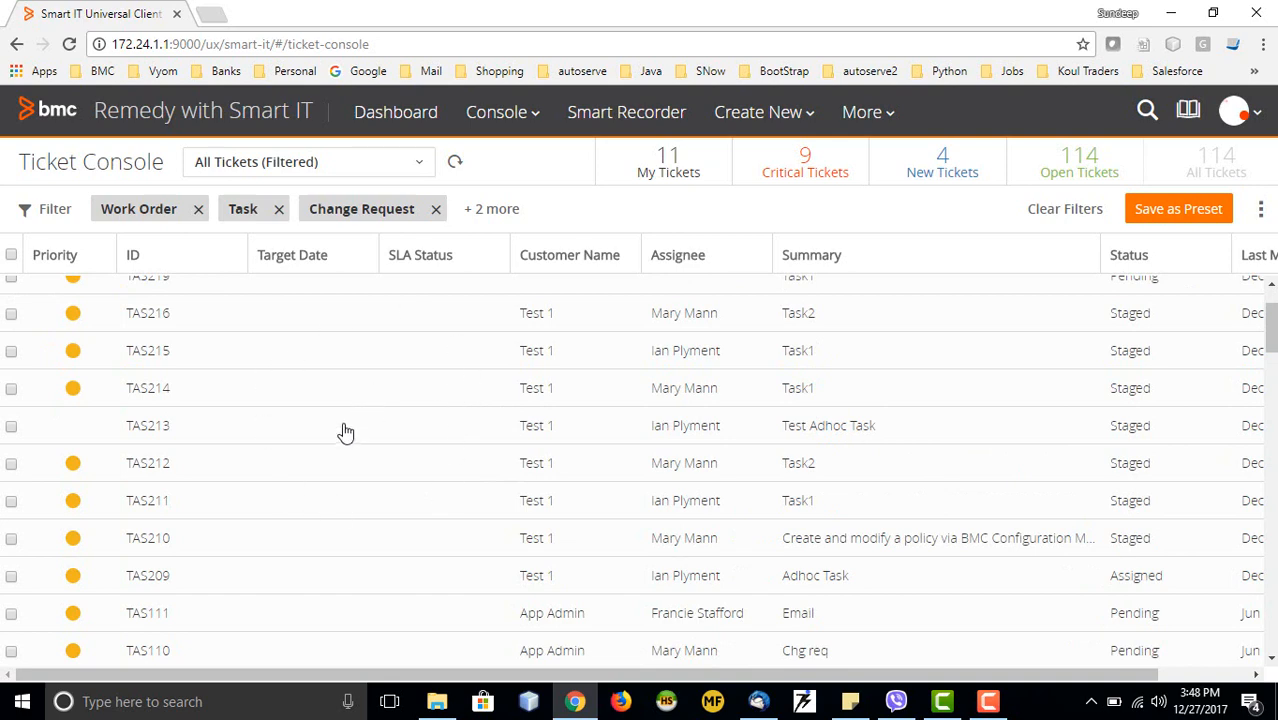
{"action": "scroll", "coordinate": [343, 432], "scroll_direction": "up", "scroll_amount": 1}
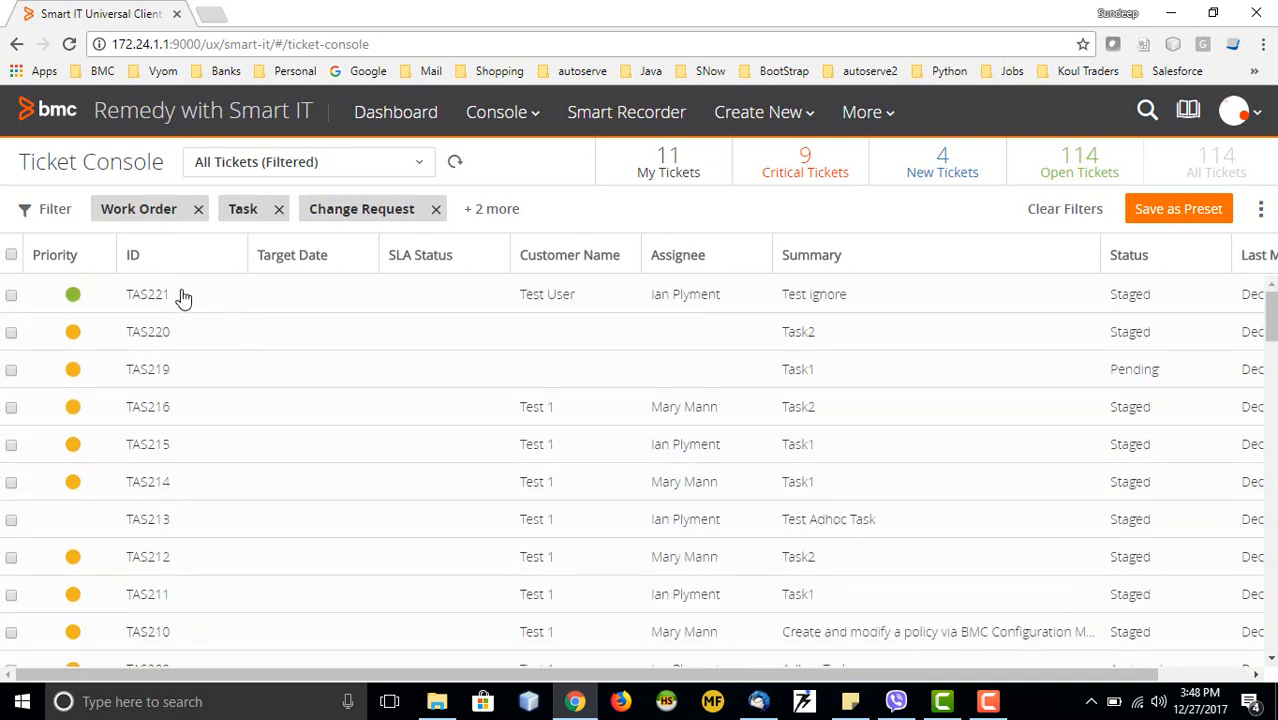
{"action": "left_click", "coordinate": [279, 213]}
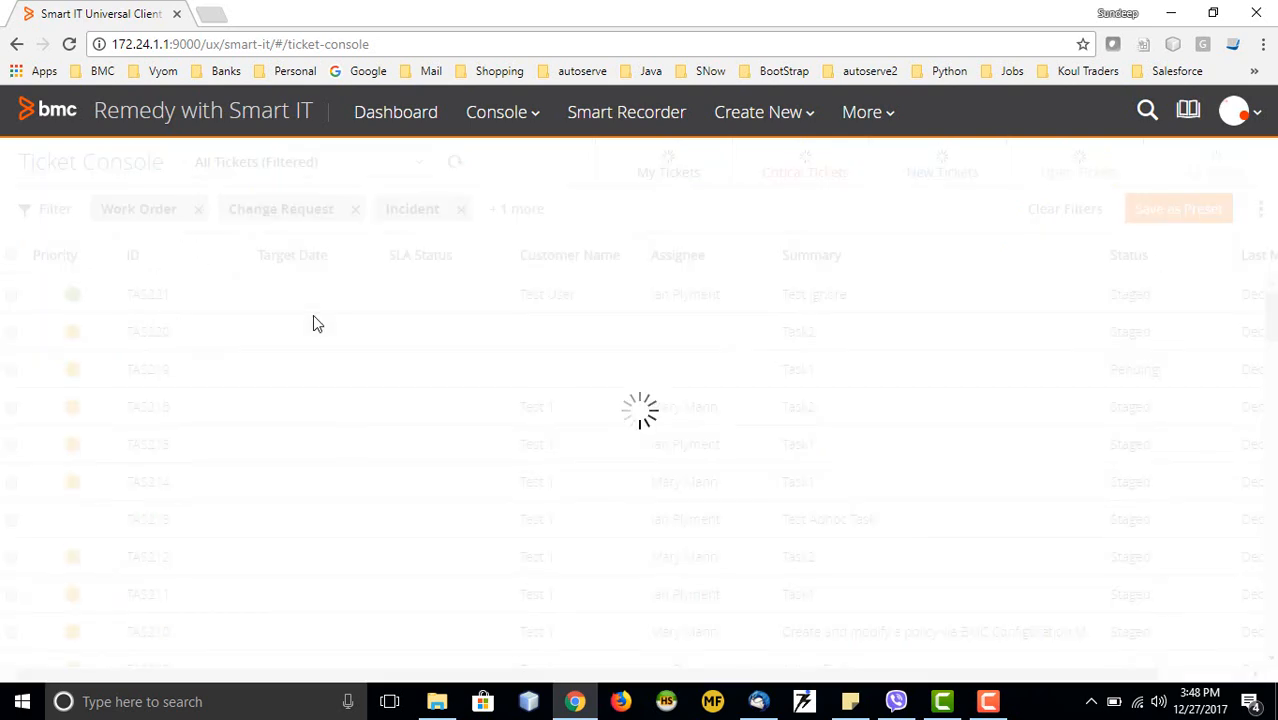
{"action": "left_click", "coordinate": [355, 213]}
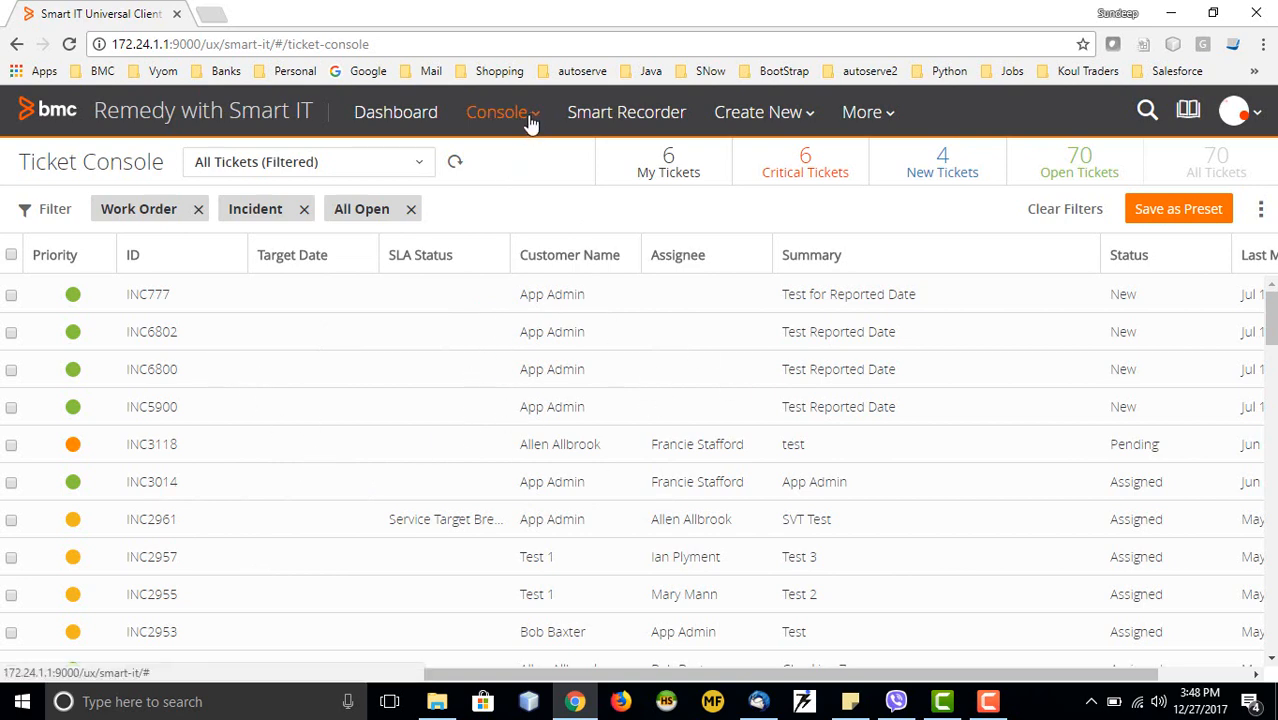
{"action": "left_click", "coordinate": [498, 113]}
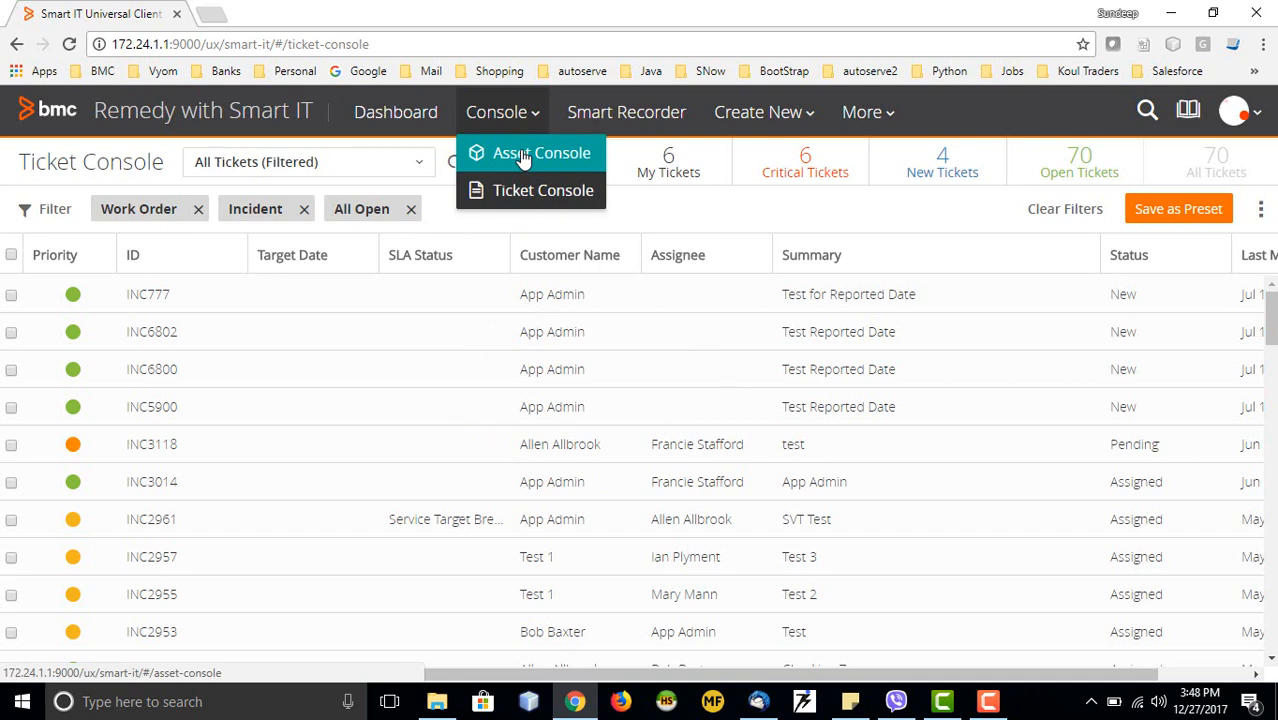
Switch to the Asset Console and remove the hidden Managed by: Me filter chip
{"action": "left_click", "coordinate": [522, 158]}
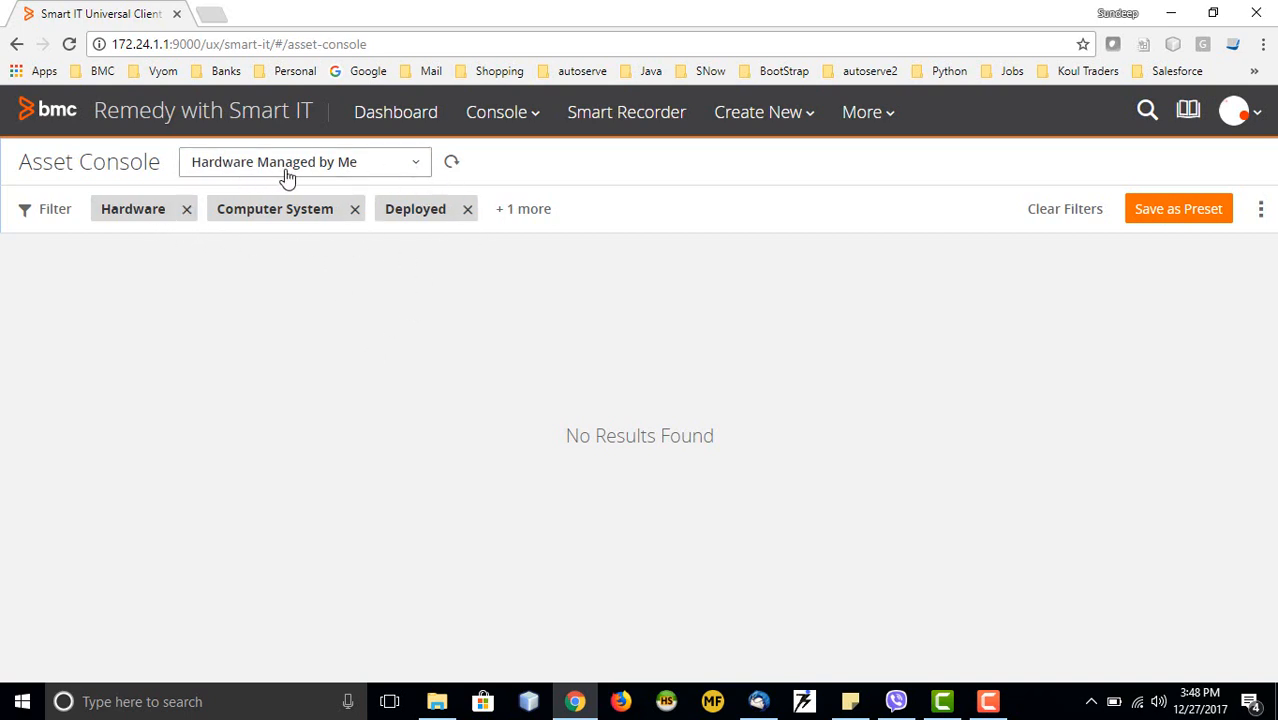
{"action": "left_click", "coordinate": [417, 167]}
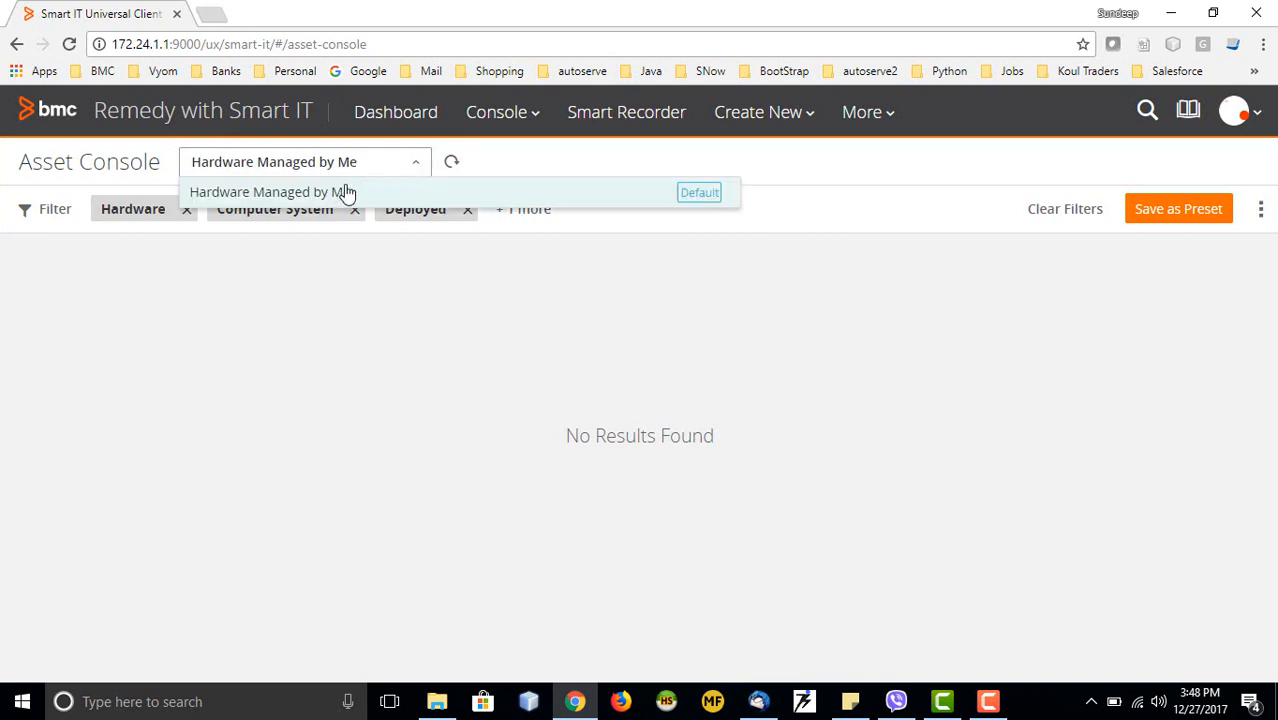
{"action": "left_click", "coordinate": [533, 192]}
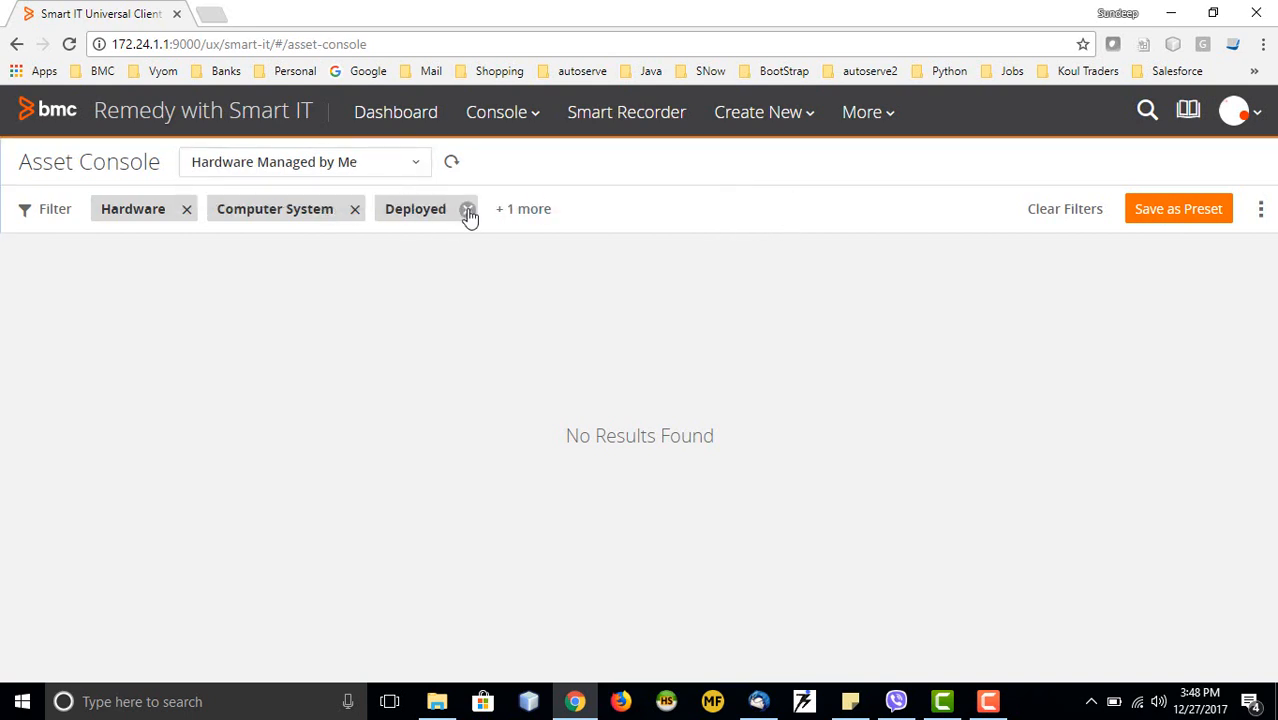
{"action": "left_click", "coordinate": [504, 219]}
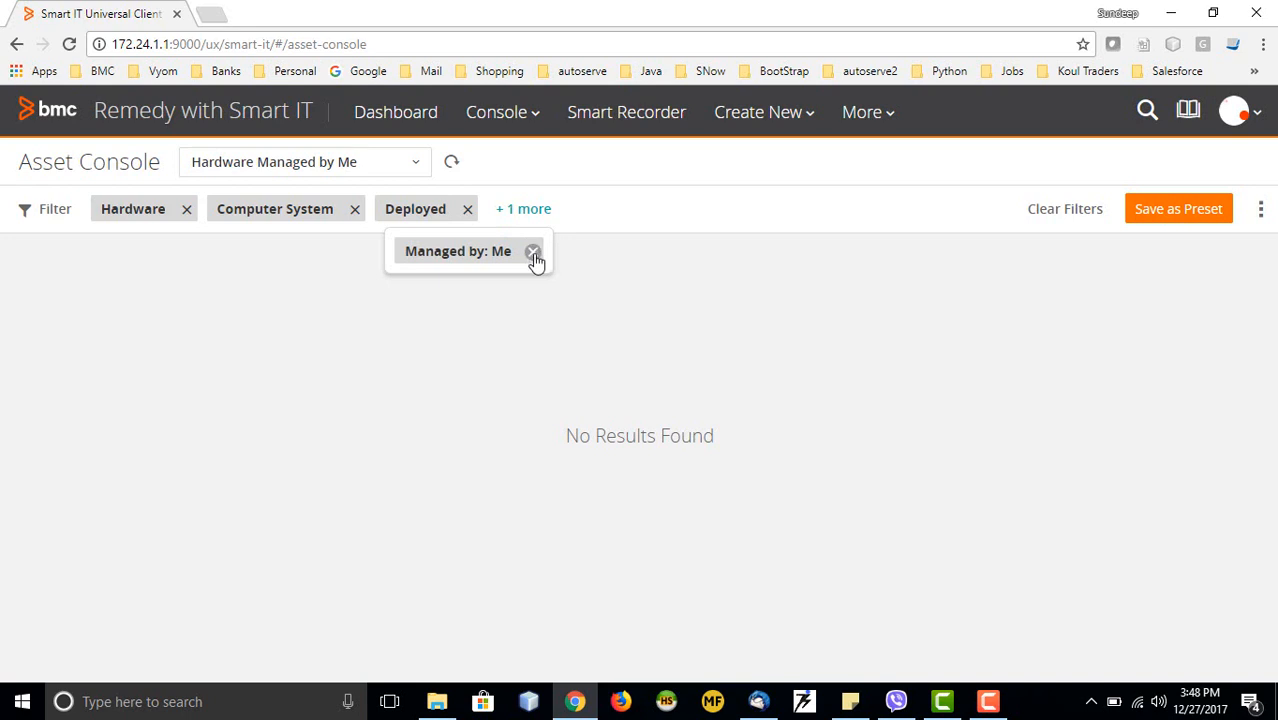
{"action": "left_click", "coordinate": [533, 251]}
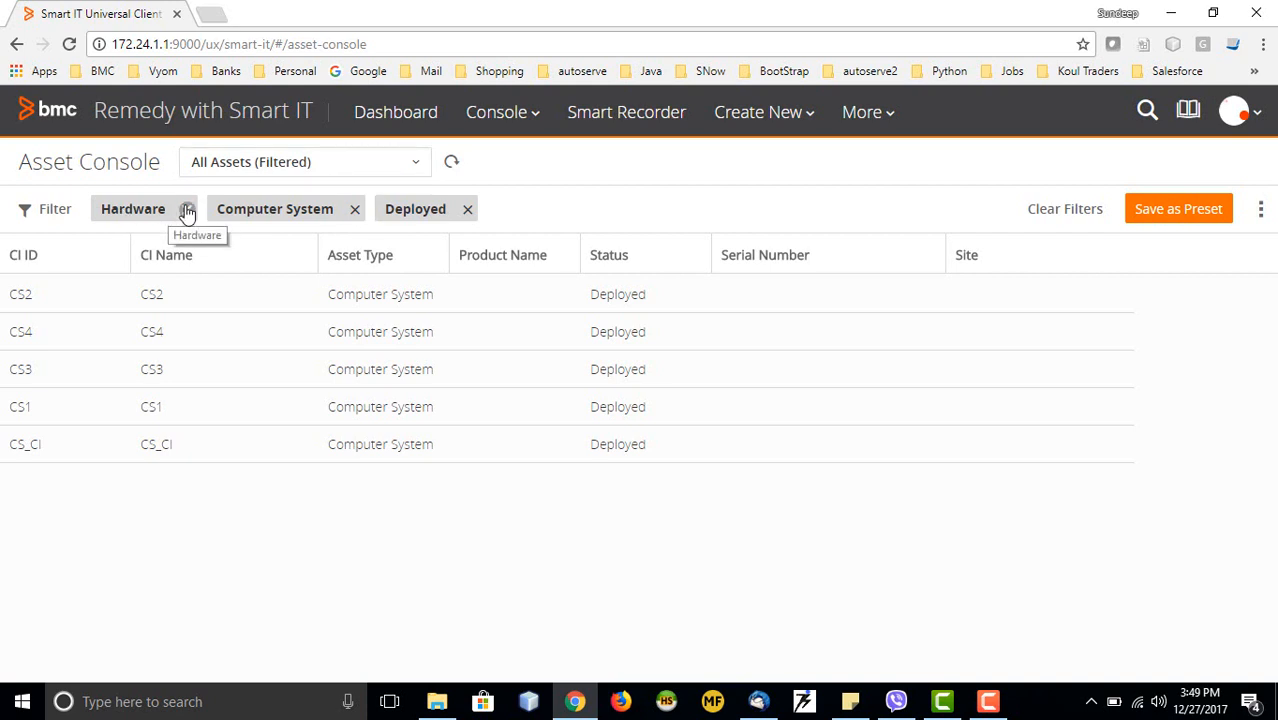
{"action": "left_click", "coordinate": [56, 213]}
Scroll through the asset Filter panel's remaining filter categories
{"action": "scroll", "coordinate": [110, 430], "scroll_direction": "down", "scroll_amount": 3}
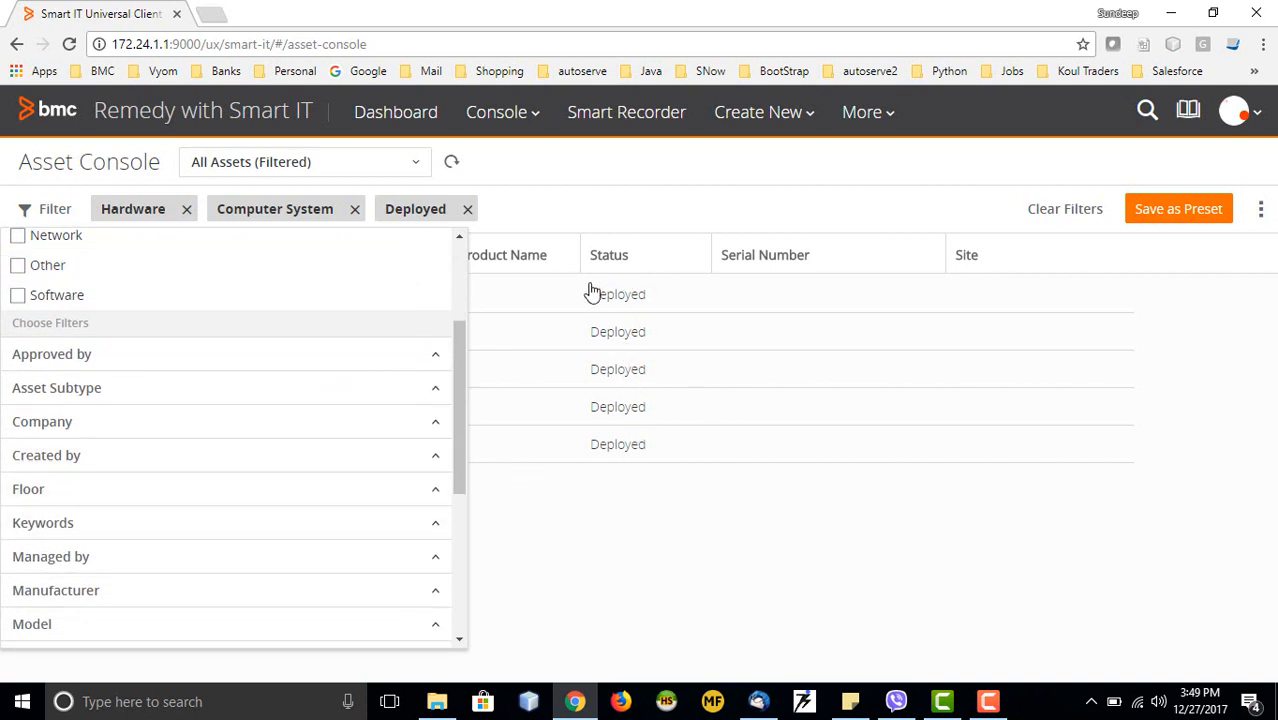
{"action": "scroll", "coordinate": [117, 494], "scroll_direction": "down", "scroll_amount": 3}
{"action": "scroll", "coordinate": [140, 440], "scroll_direction": "up", "scroll_amount": 4}
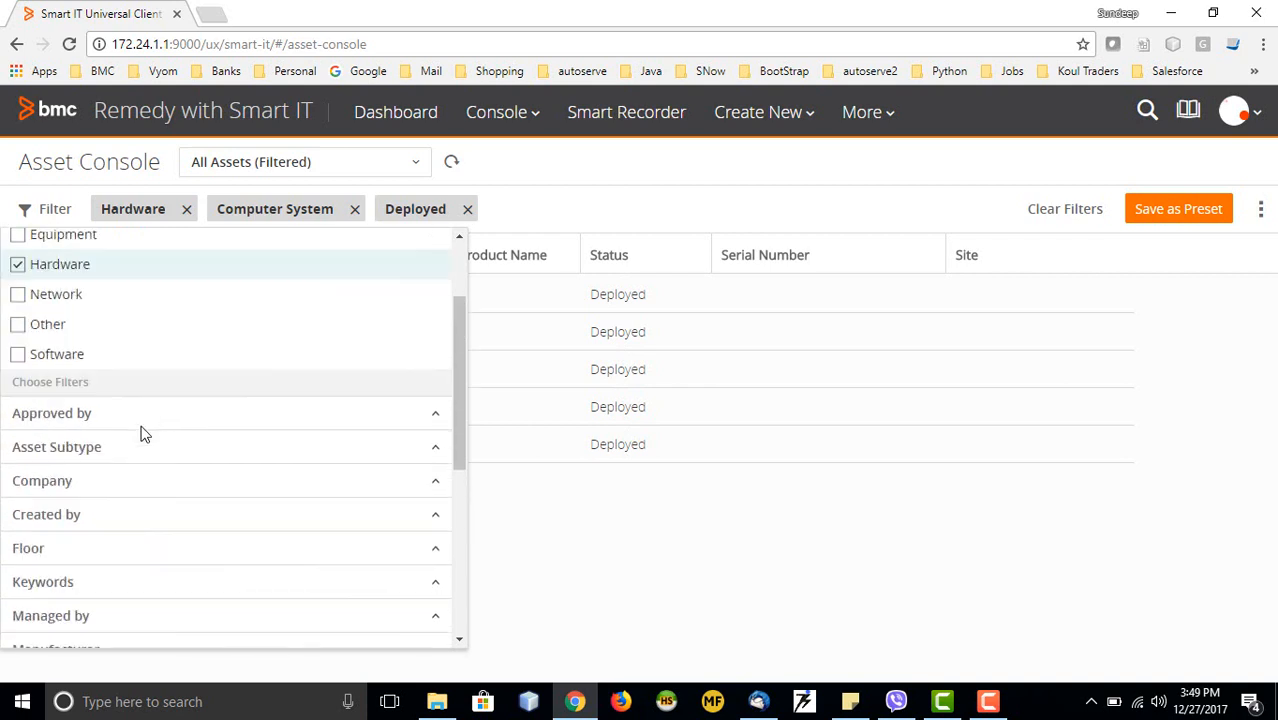
{"action": "scroll", "coordinate": [141, 433], "scroll_direction": "up", "scroll_amount": 1}
{"action": "scroll", "coordinate": [140, 433], "scroll_direction": "up", "scroll_amount": 3}
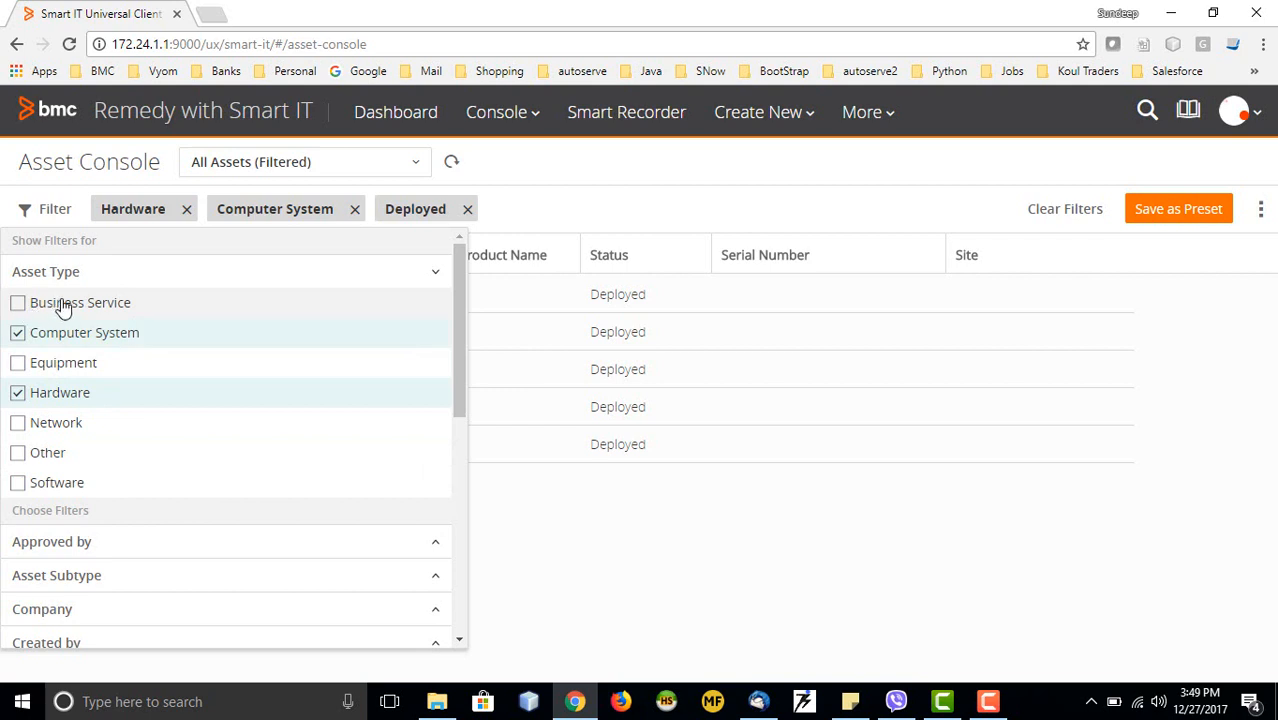
{"action": "scroll", "coordinate": [88, 420], "scroll_direction": "down", "scroll_amount": 2}
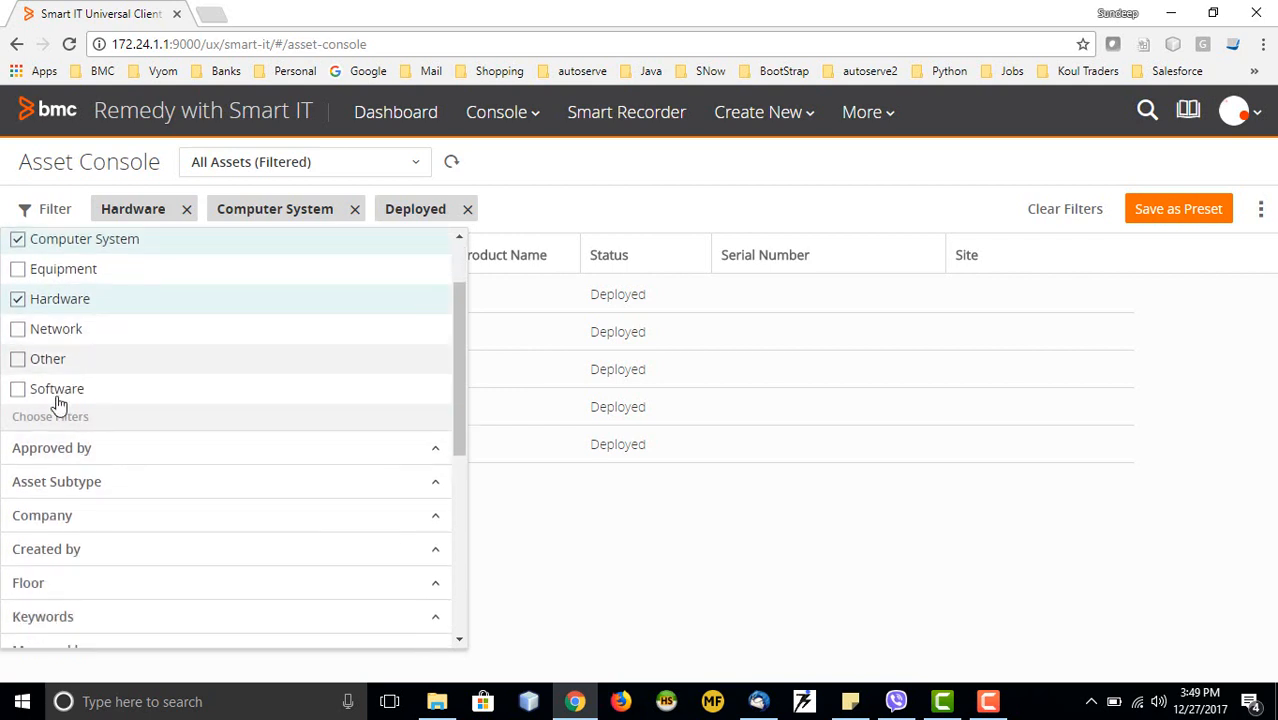
{"action": "scroll", "coordinate": [168, 471], "scroll_direction": "down", "scroll_amount": 1}
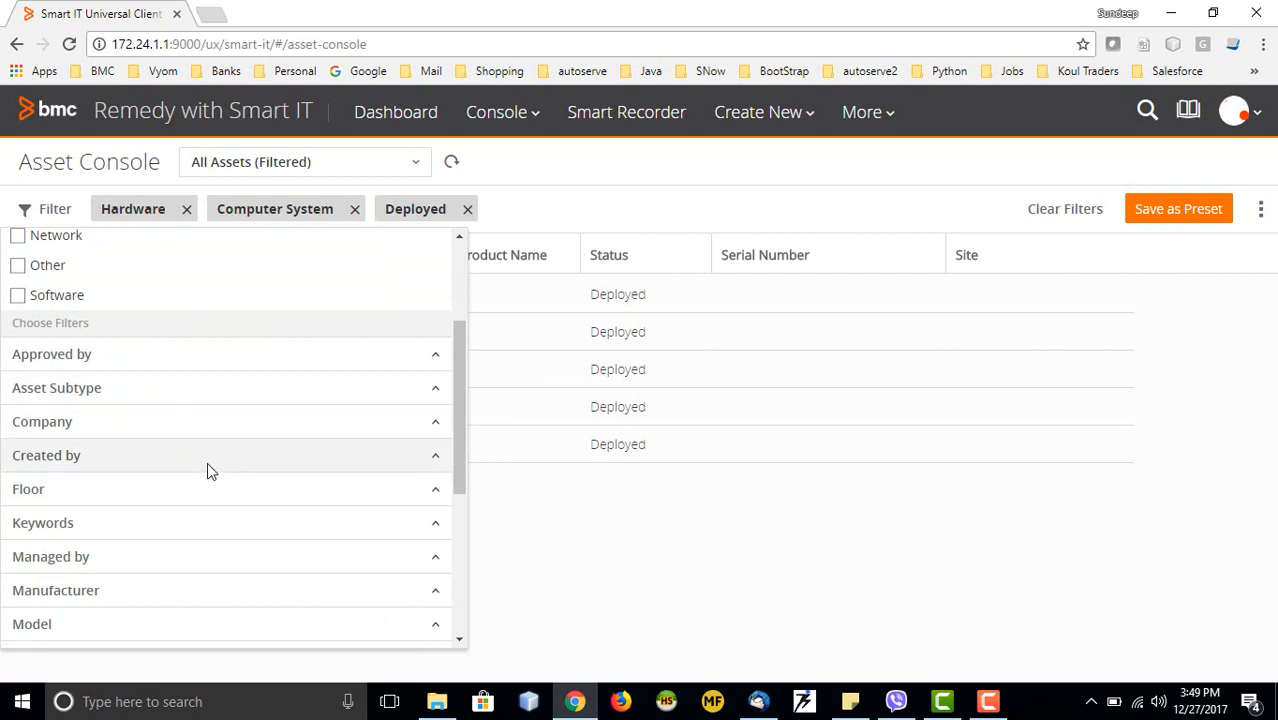
{"action": "scroll", "coordinate": [207, 462], "scroll_direction": "down", "scroll_amount": 2}
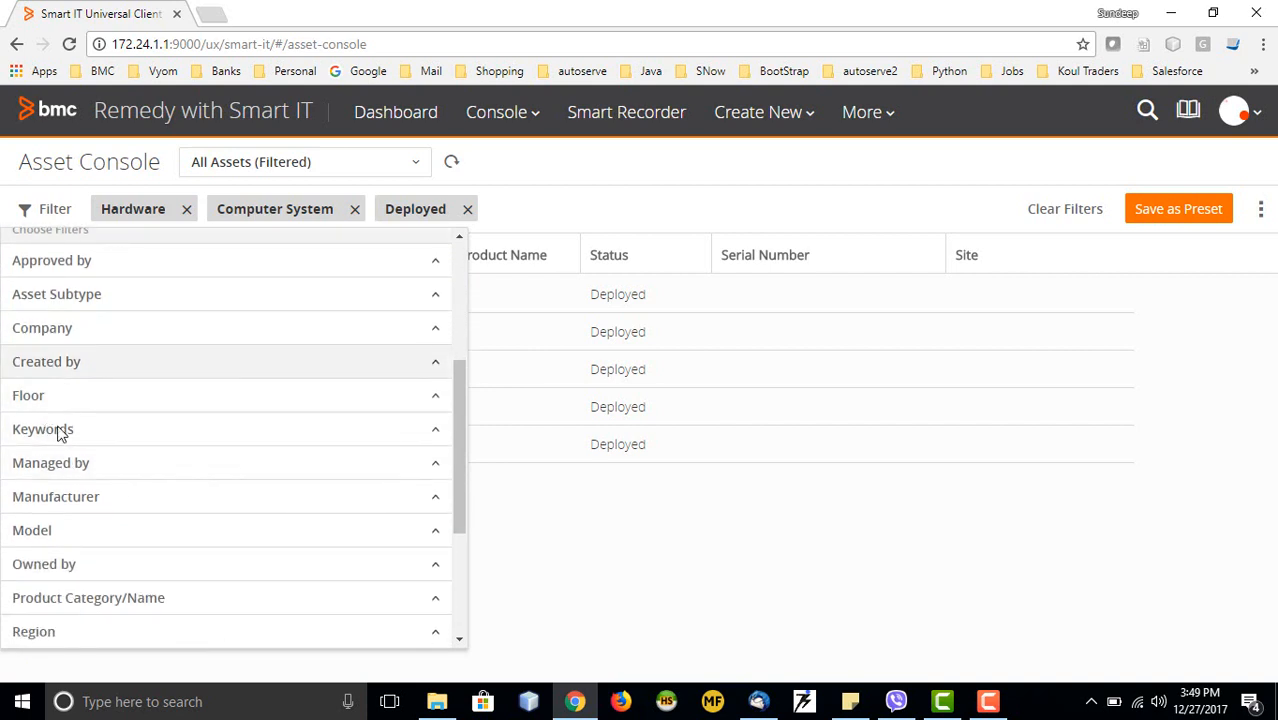
{"action": "scroll", "coordinate": [60, 460], "scroll_direction": "down", "scroll_amount": 1}
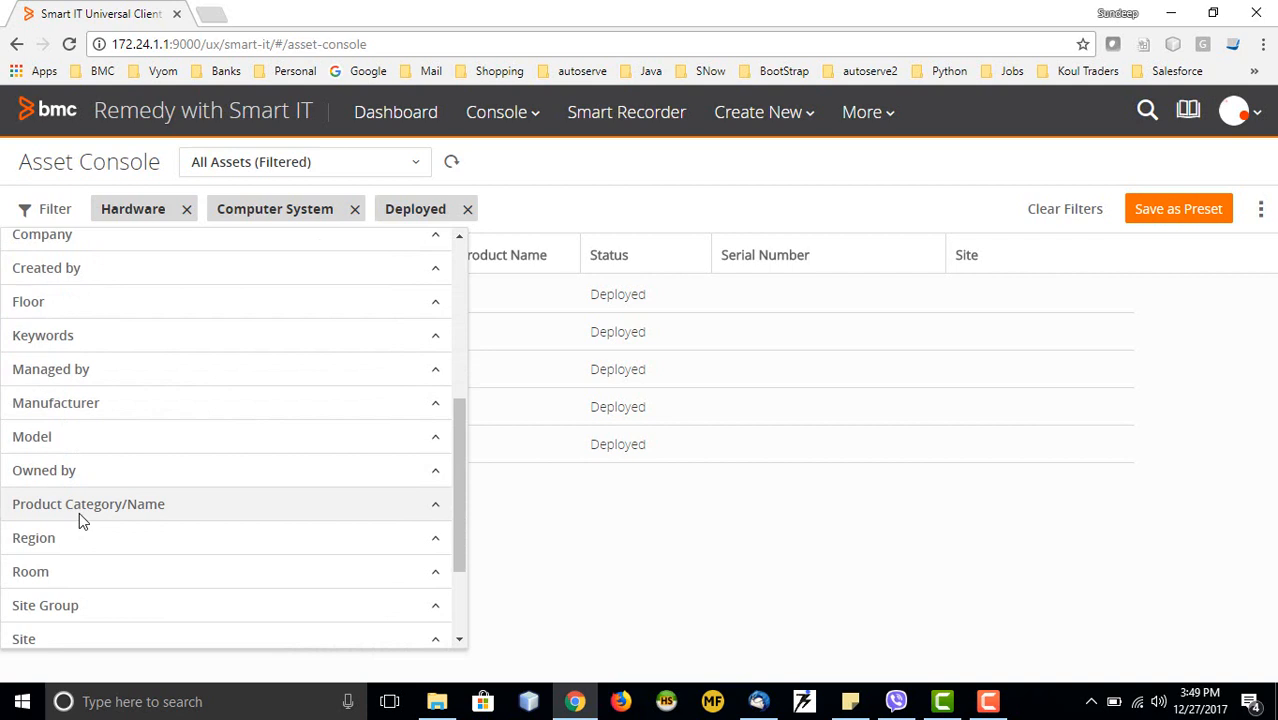
{"action": "scroll", "coordinate": [79, 515], "scroll_direction": "down", "scroll_amount": 1}
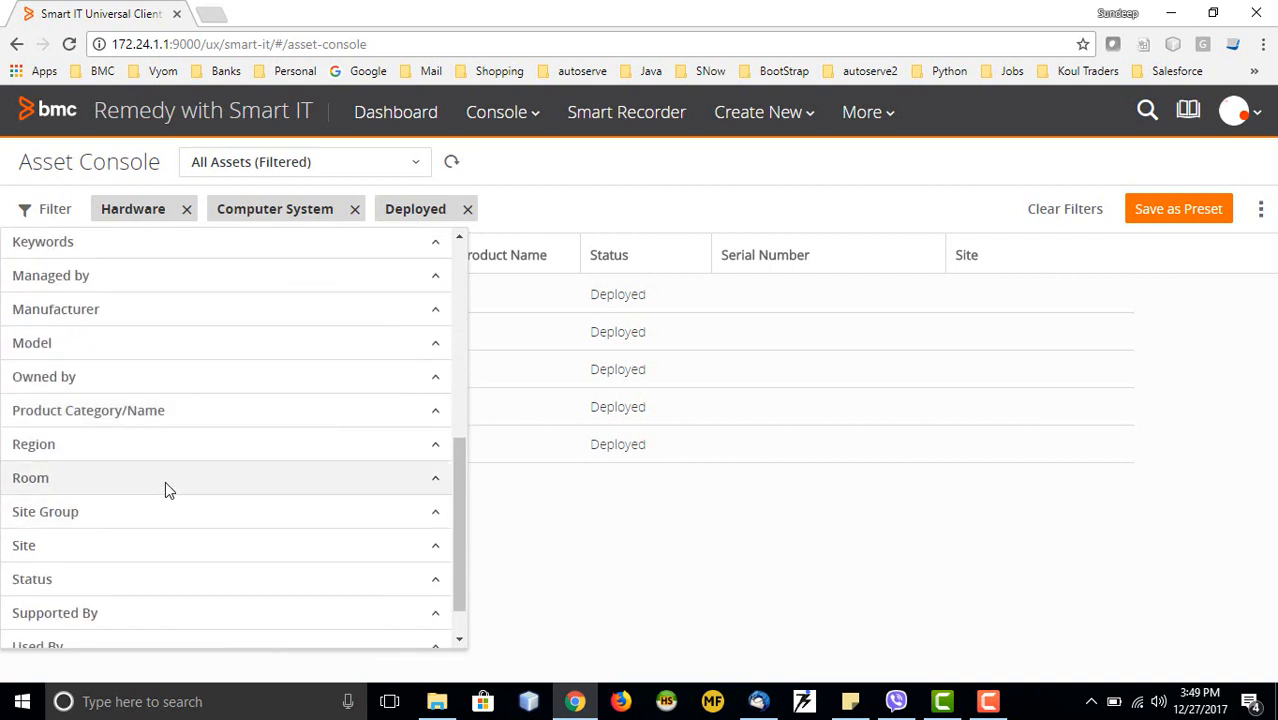
{"action": "scroll", "coordinate": [165, 527], "scroll_direction": "down", "scroll_amount": 1}
{"action": "scroll", "coordinate": [120, 528], "scroll_direction": "down", "scroll_amount": 1}
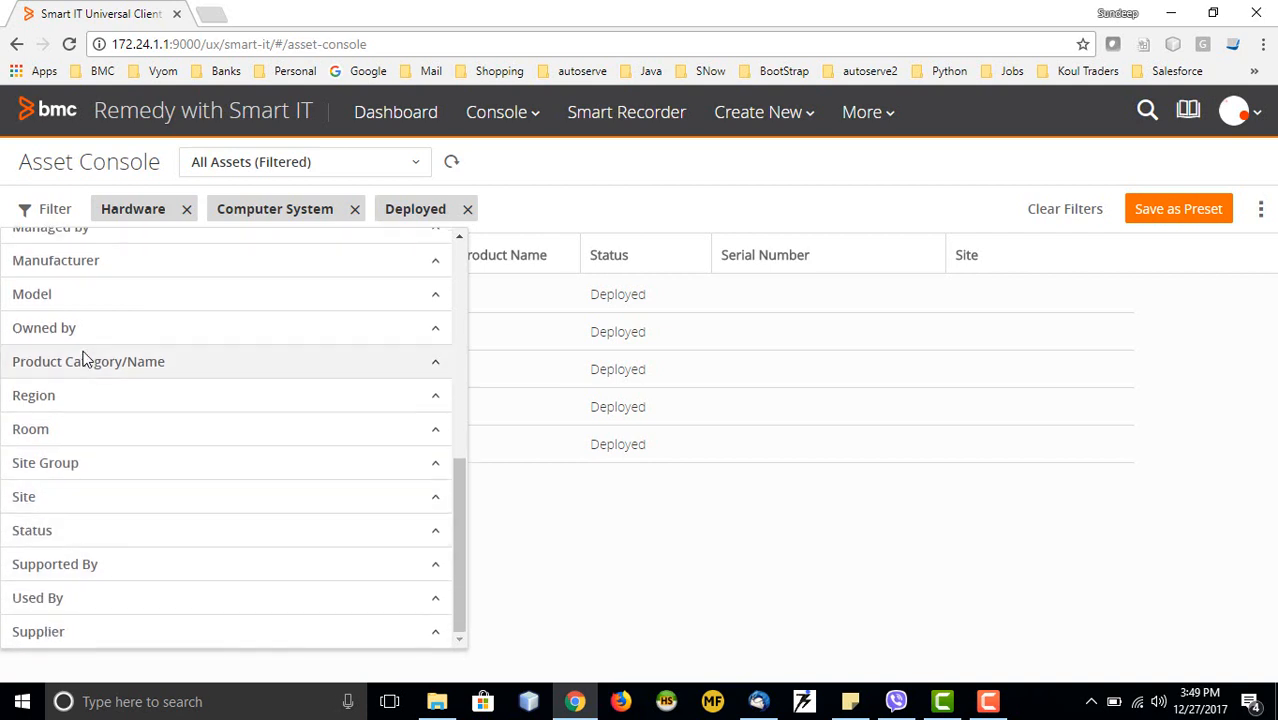
Inspect the Room, Region and Status filter options, then return to the five-asset table
{"action": "left_click", "coordinate": [126, 437]}
{"action": "left_click", "coordinate": [70, 398]}
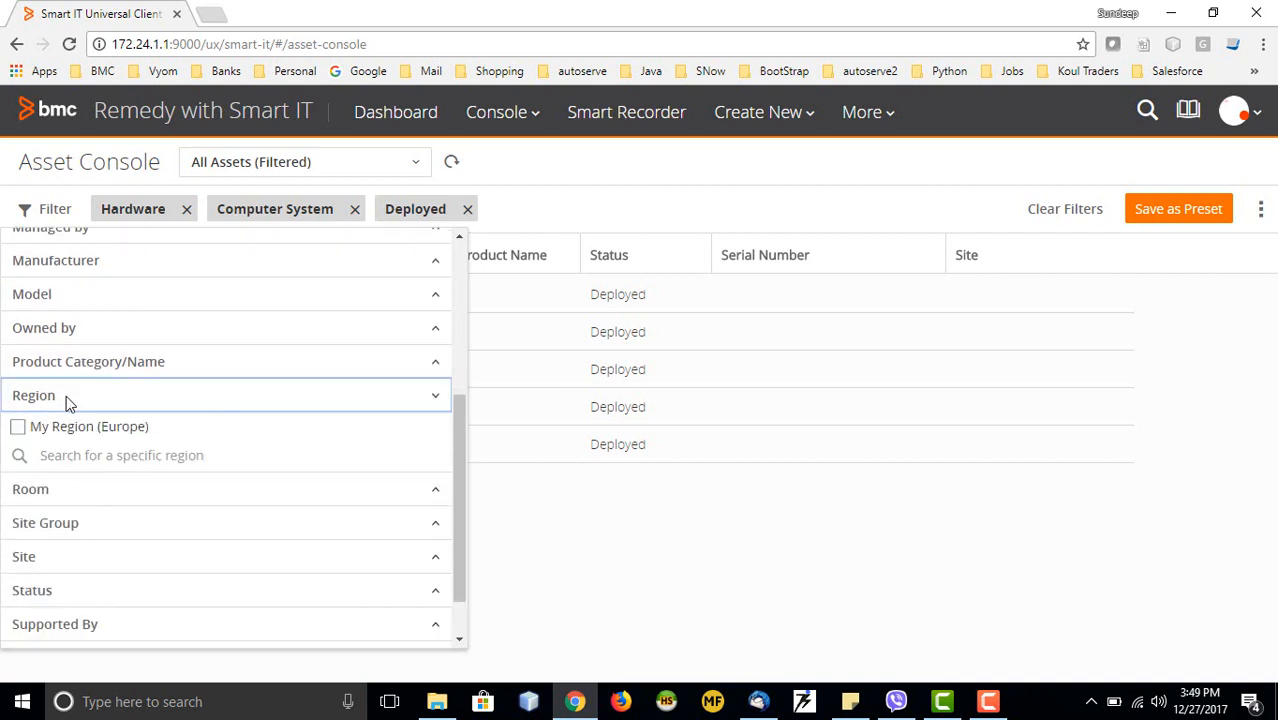
{"action": "left_click", "coordinate": [69, 402]}
{"action": "left_click", "coordinate": [88, 540]}
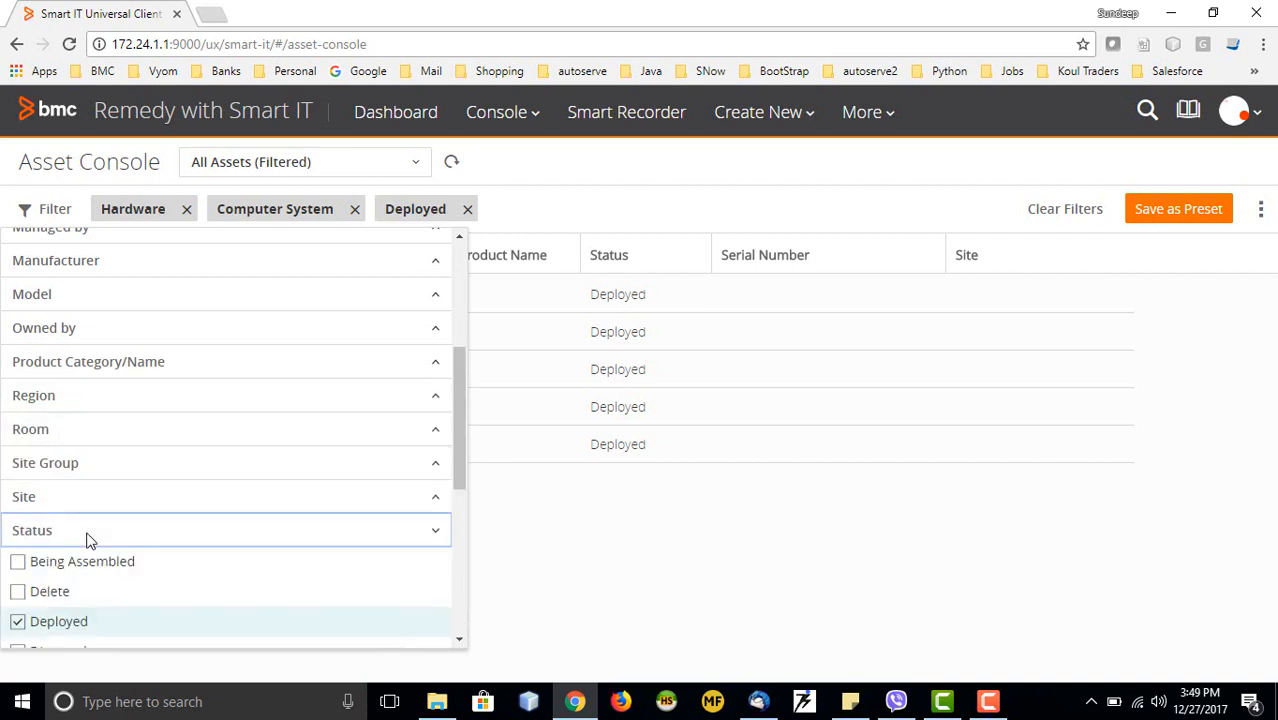
{"action": "scroll", "coordinate": [88, 540], "scroll_direction": "down", "scroll_amount": 1}
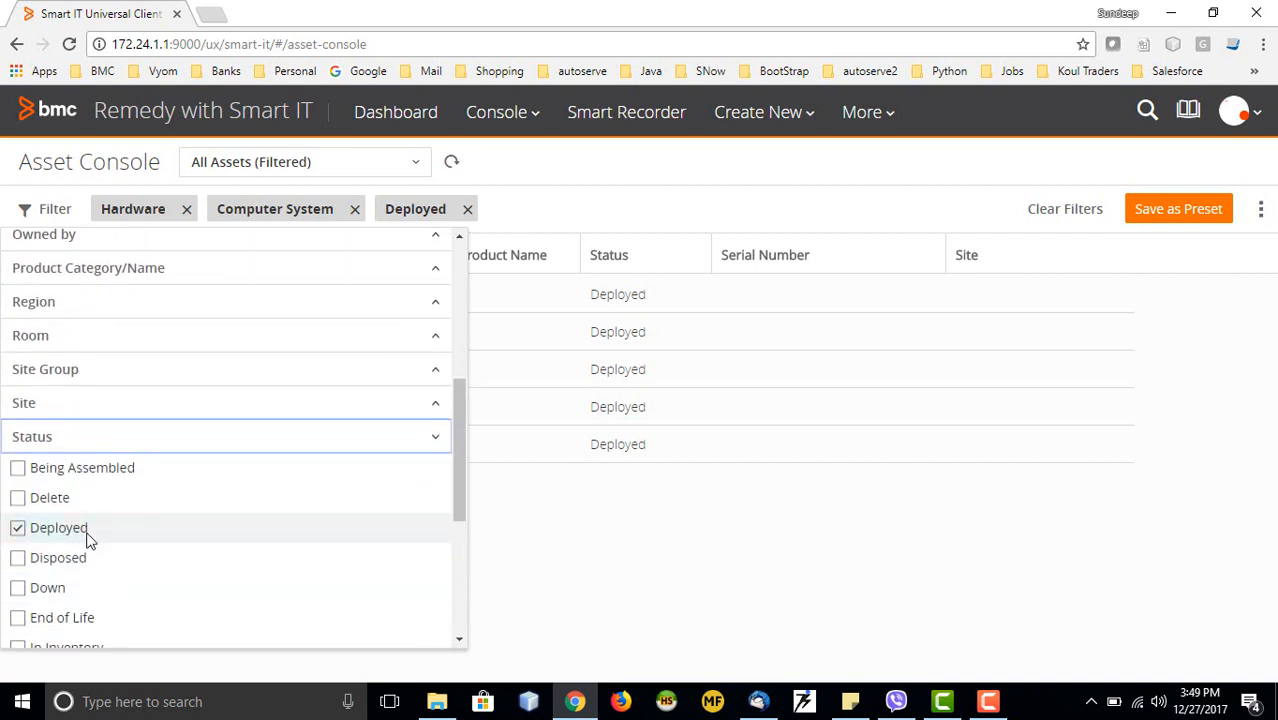
{"action": "left_click", "coordinate": [79, 435]}
{"action": "left_click", "coordinate": [578, 296]}
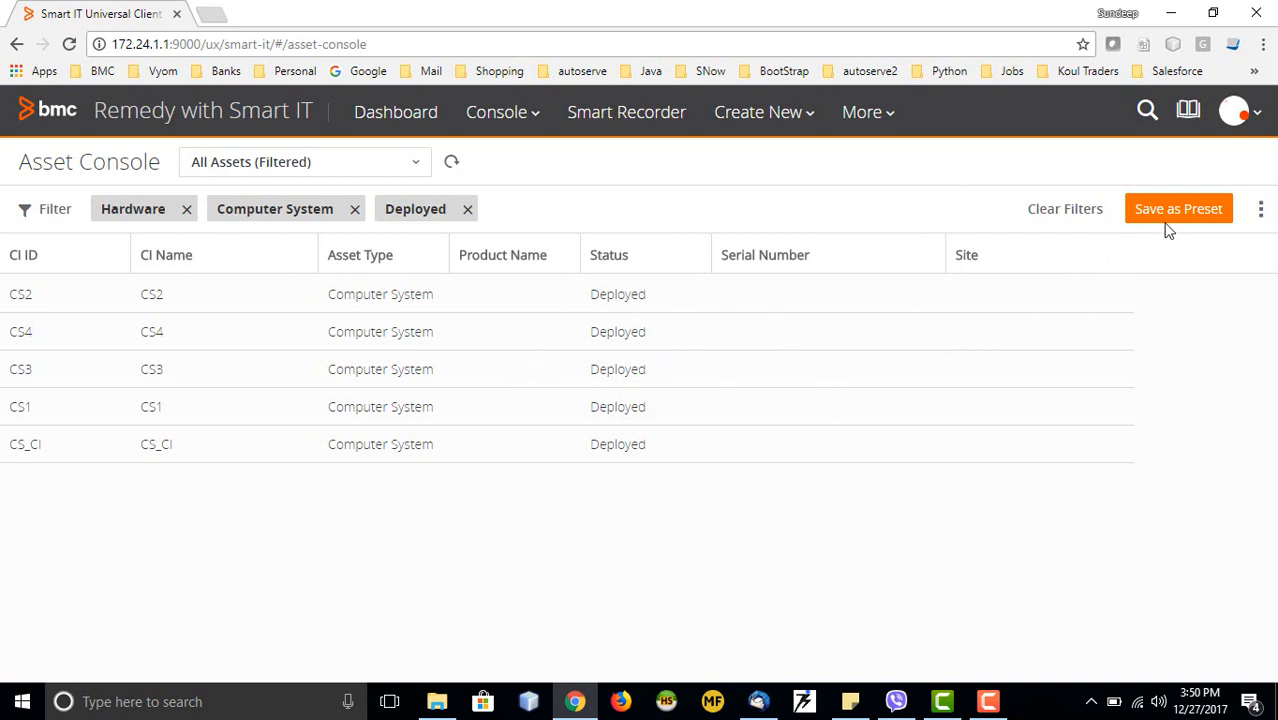
Choose Create New > Incident for a blank form with 4-Minor/Localized impact and 4-Low urgency
{"action": "left_click", "coordinate": [528, 128]}
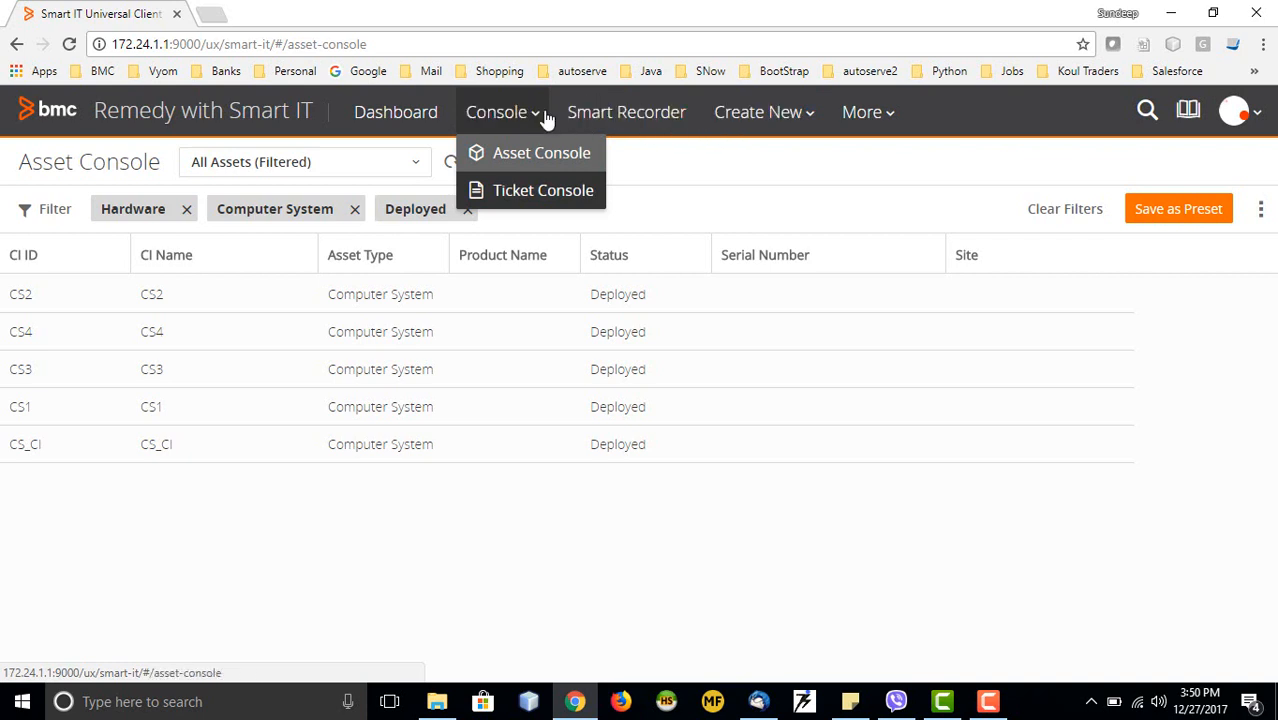
{"action": "left_click", "coordinate": [790, 118]}
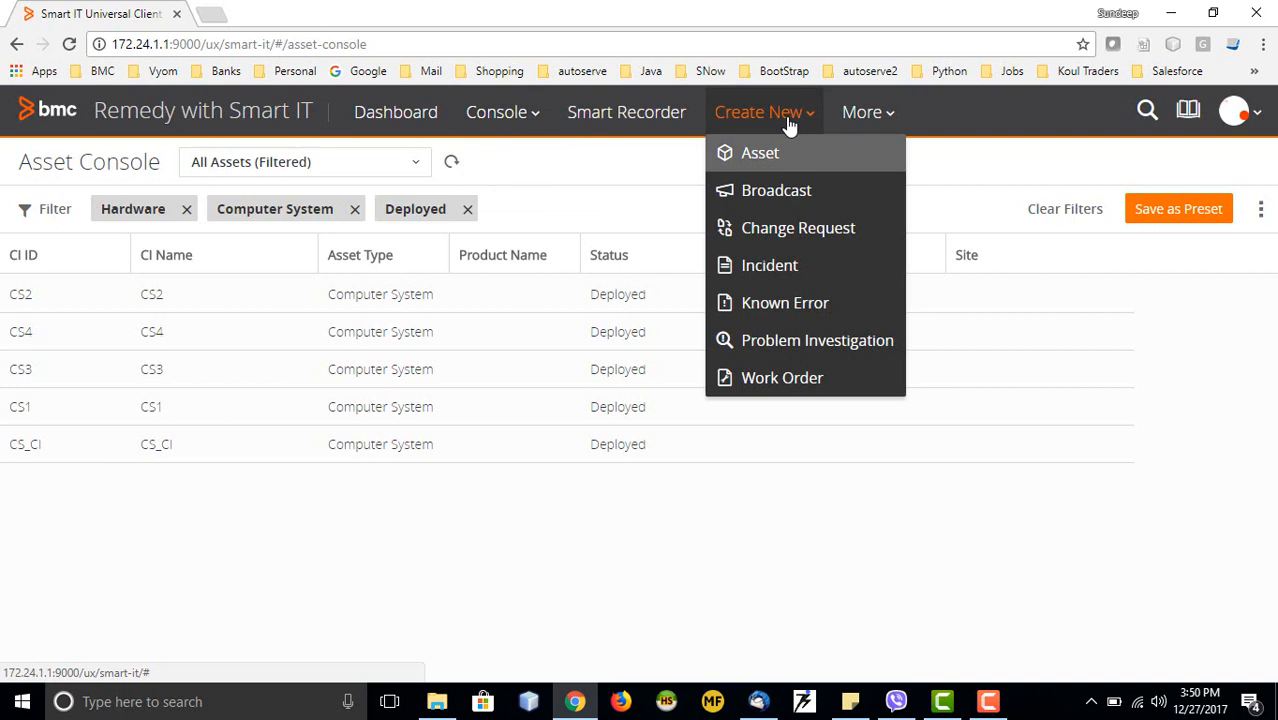
{"action": "left_click", "coordinate": [778, 275]}
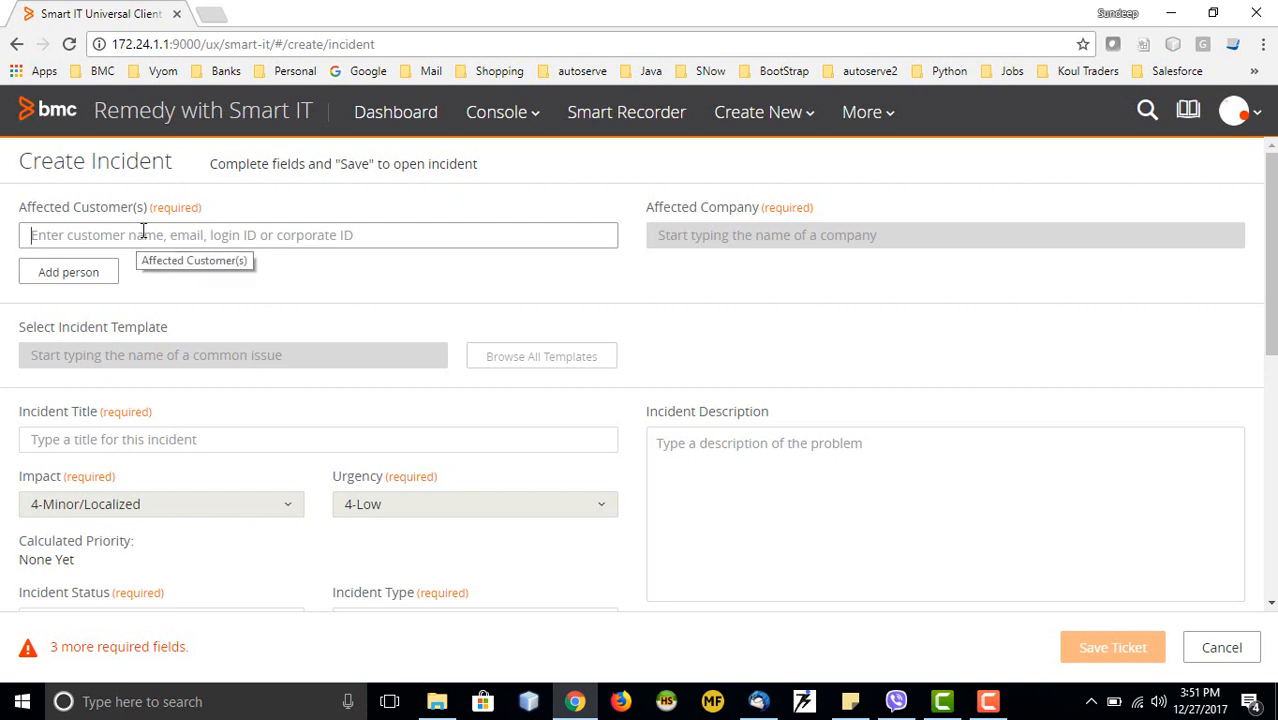
Choose the suggested affected customer, auto-filling Affected Company Calbro Services and Low priority
{"action": "type", "text": "app"}
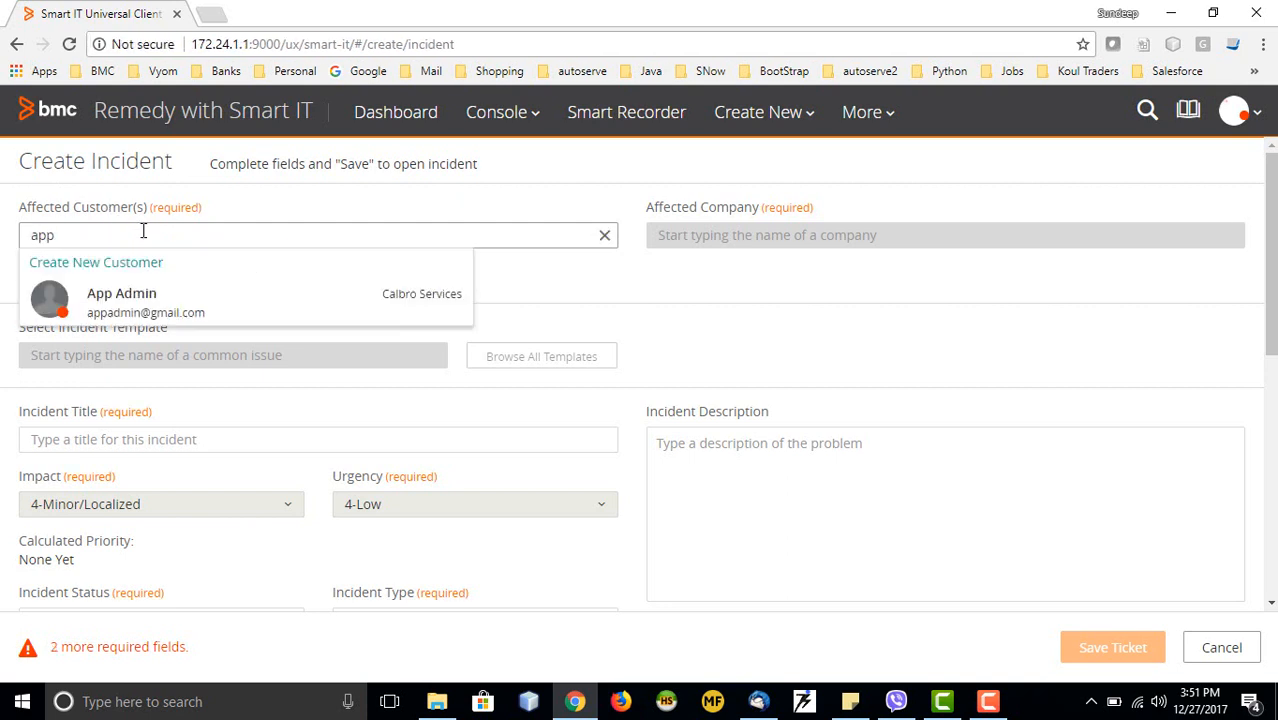
{"action": "left_click", "coordinate": [145, 305]}
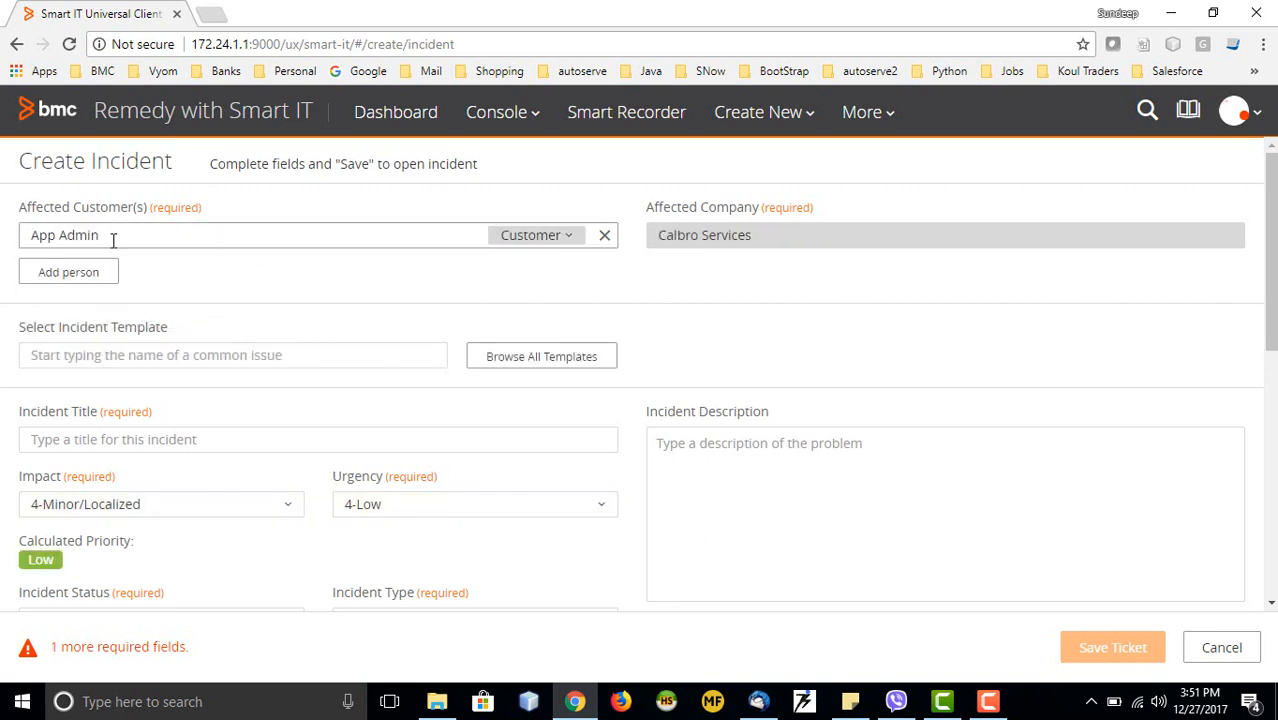
{"action": "left_click_drag", "start_coordinate": [106, 234], "coordinate": [36, 234]}
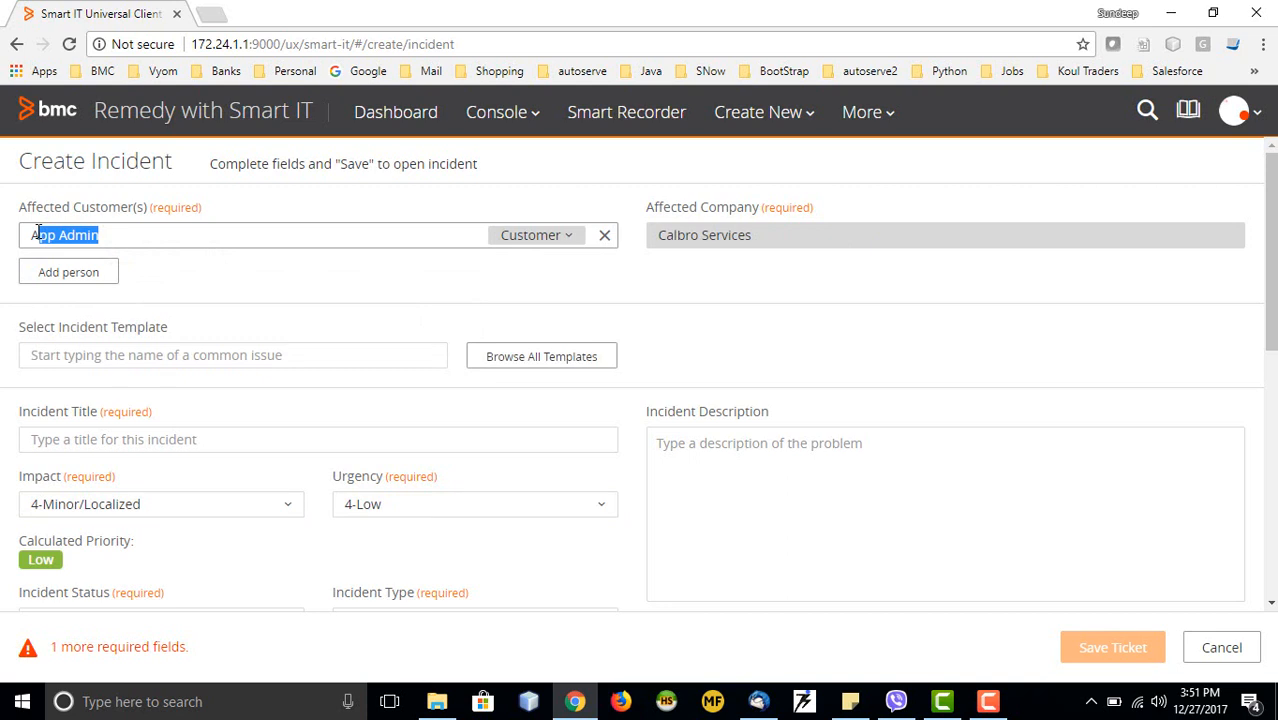
{"action": "key", "text": "BackSpace"}
{"action": "type", "text": "ab"}
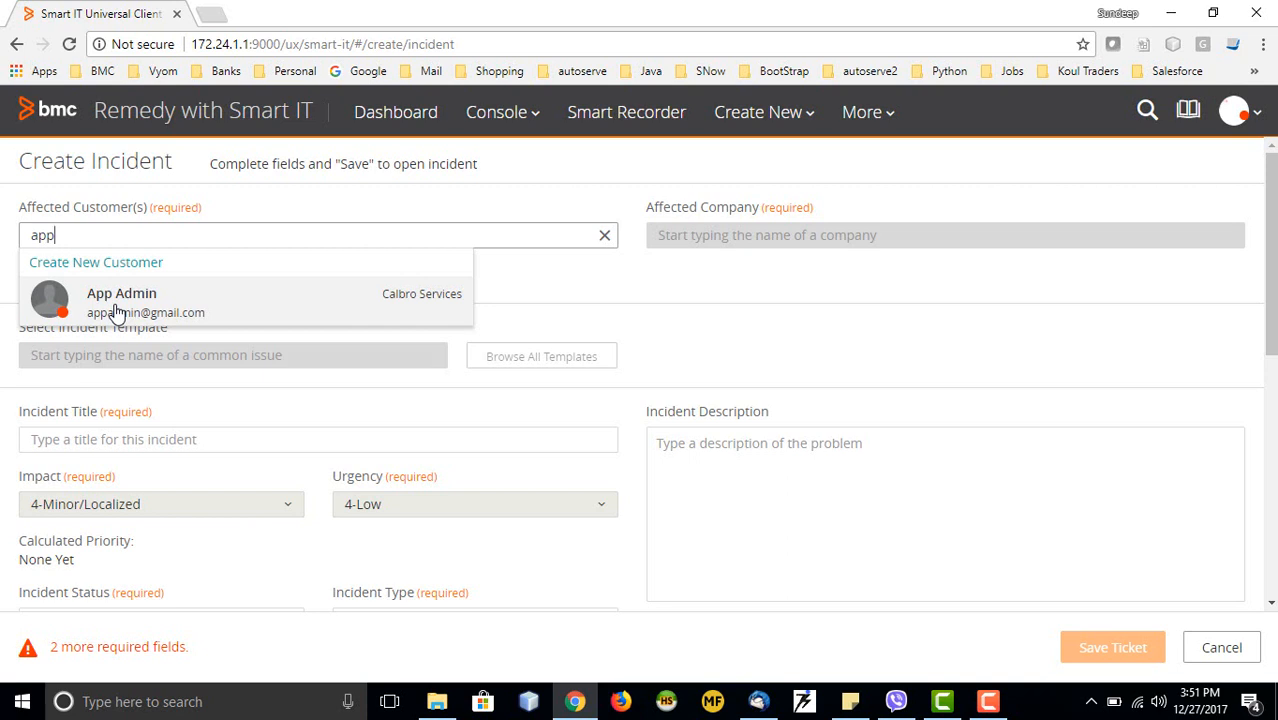
{"action": "left_click", "coordinate": [118, 313]}
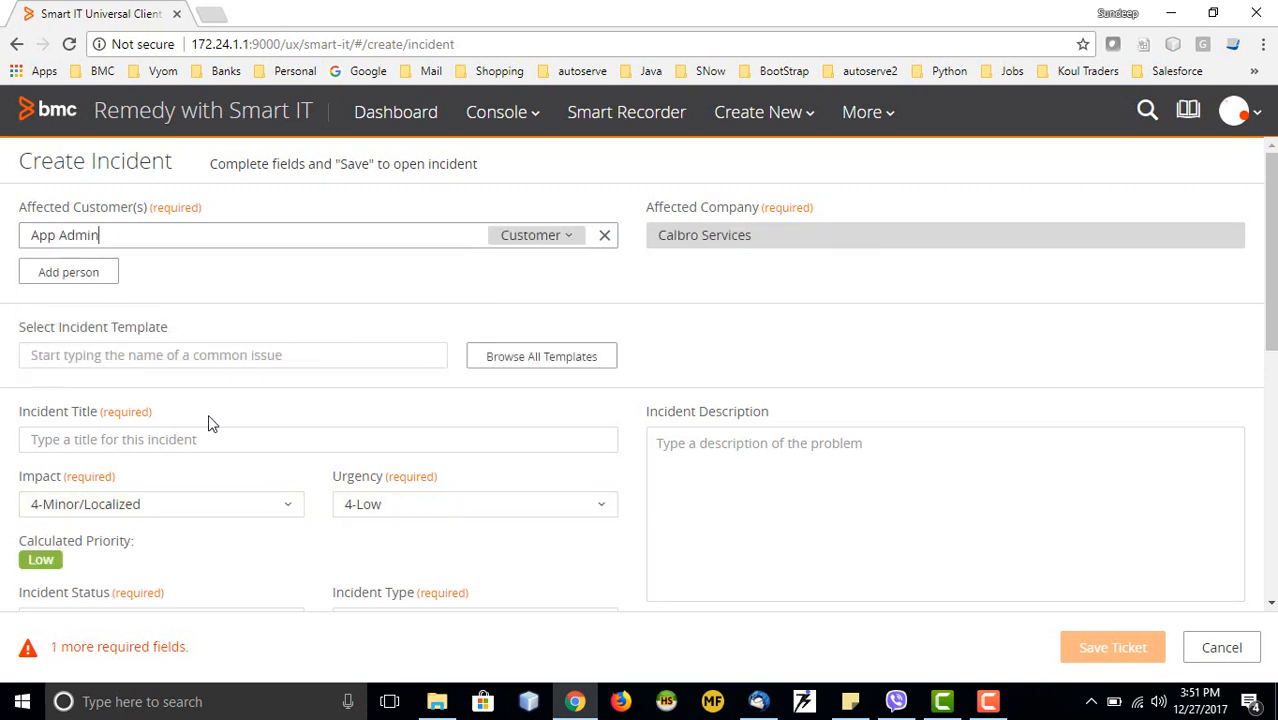
{"action": "scroll", "coordinate": [280, 240], "scroll_direction": "down", "scroll_amount": 1}
{"action": "left_click", "coordinate": [336, 261]}
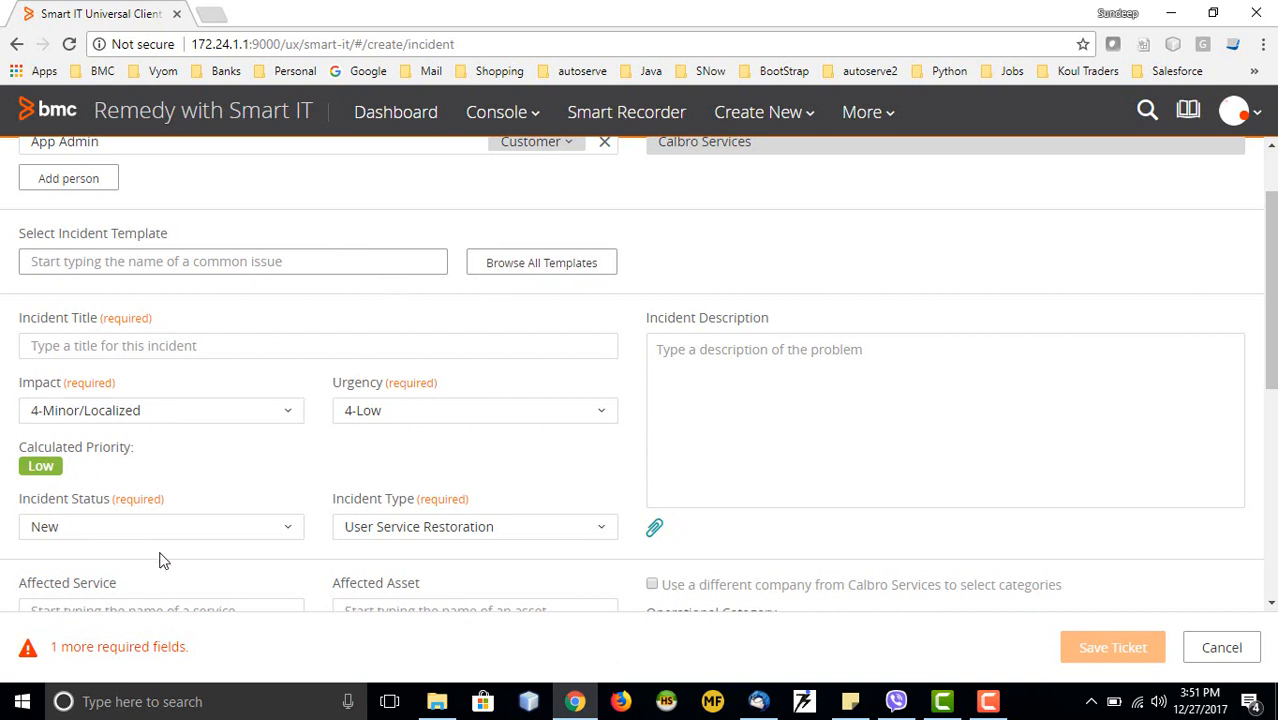
Apply the Email Issue template from category 1004, titling the incident 'Email Service is Down' with High priority
{"action": "left_click", "coordinate": [495, 272]}
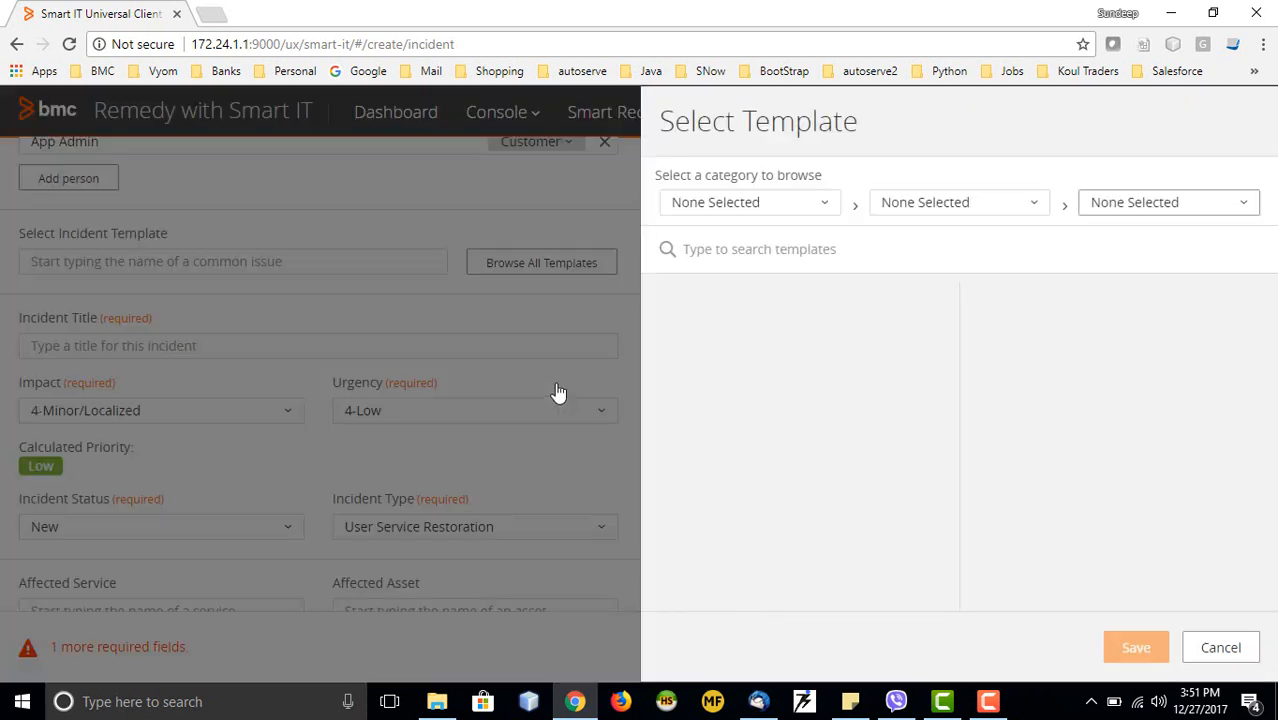
{"action": "left_click", "coordinate": [821, 203]}
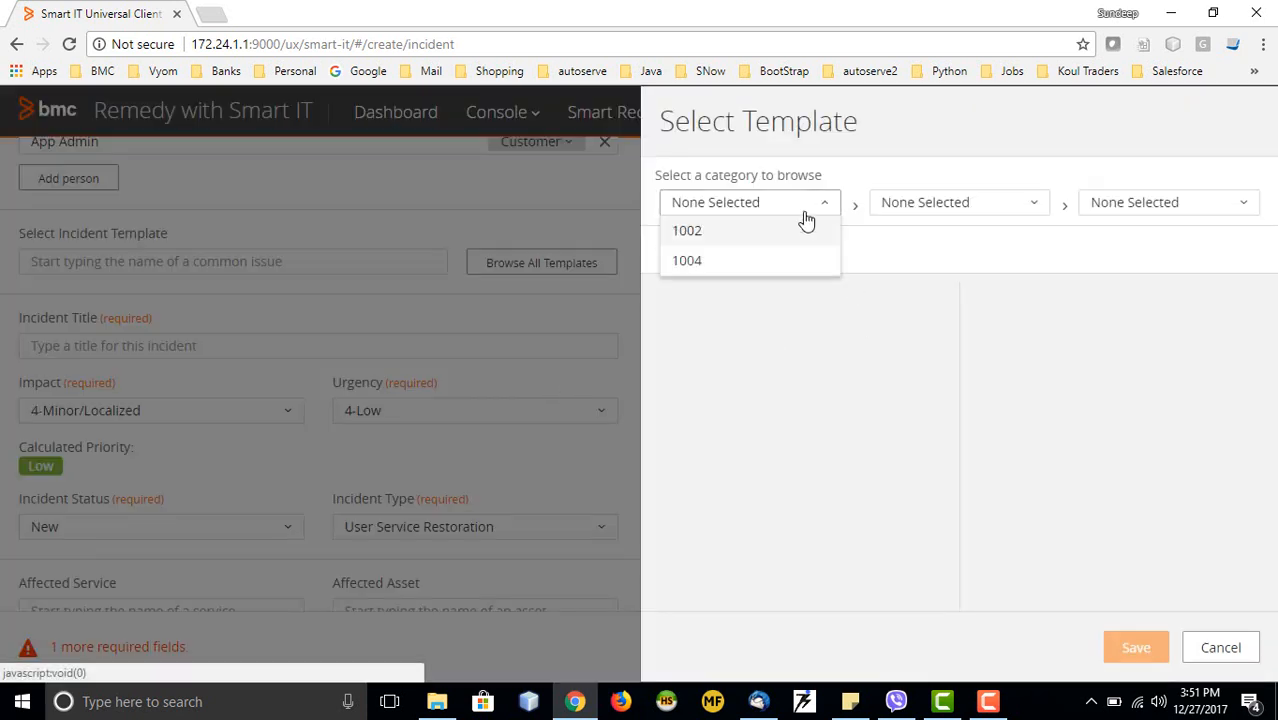
{"action": "left_click", "coordinate": [729, 260]}
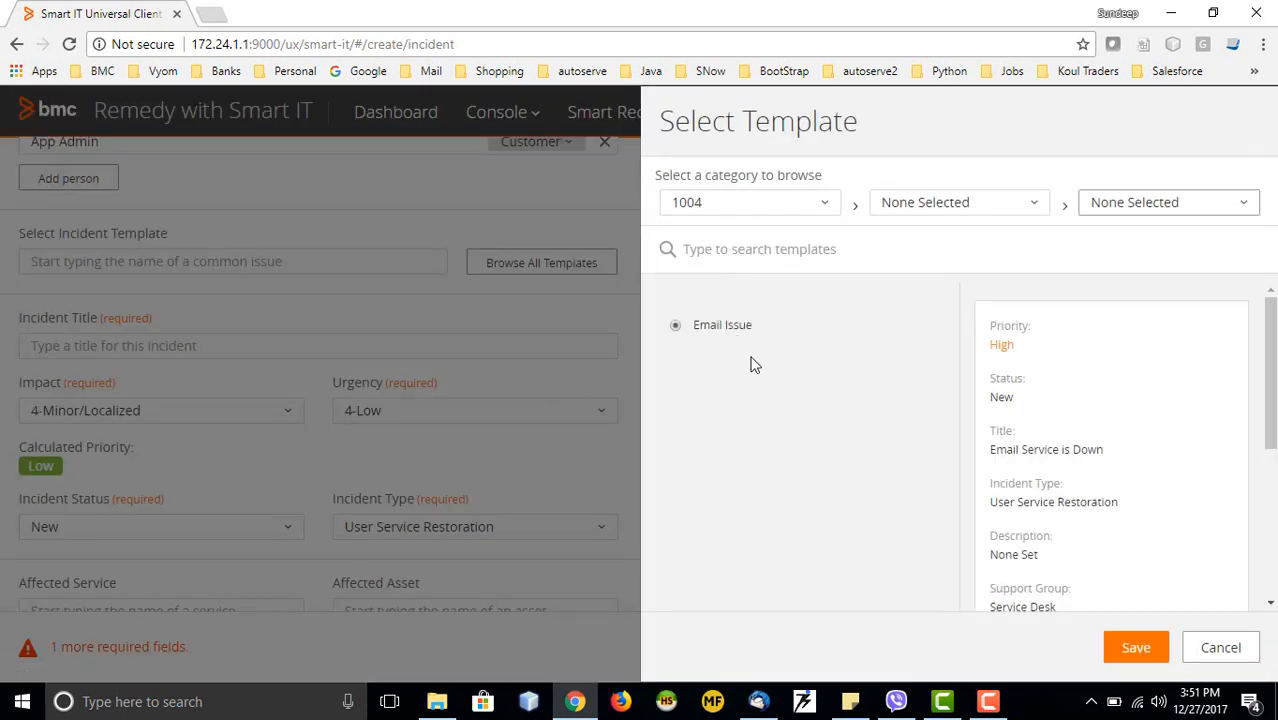
{"action": "scroll", "coordinate": [1081, 474], "scroll_direction": "down", "scroll_amount": 2}
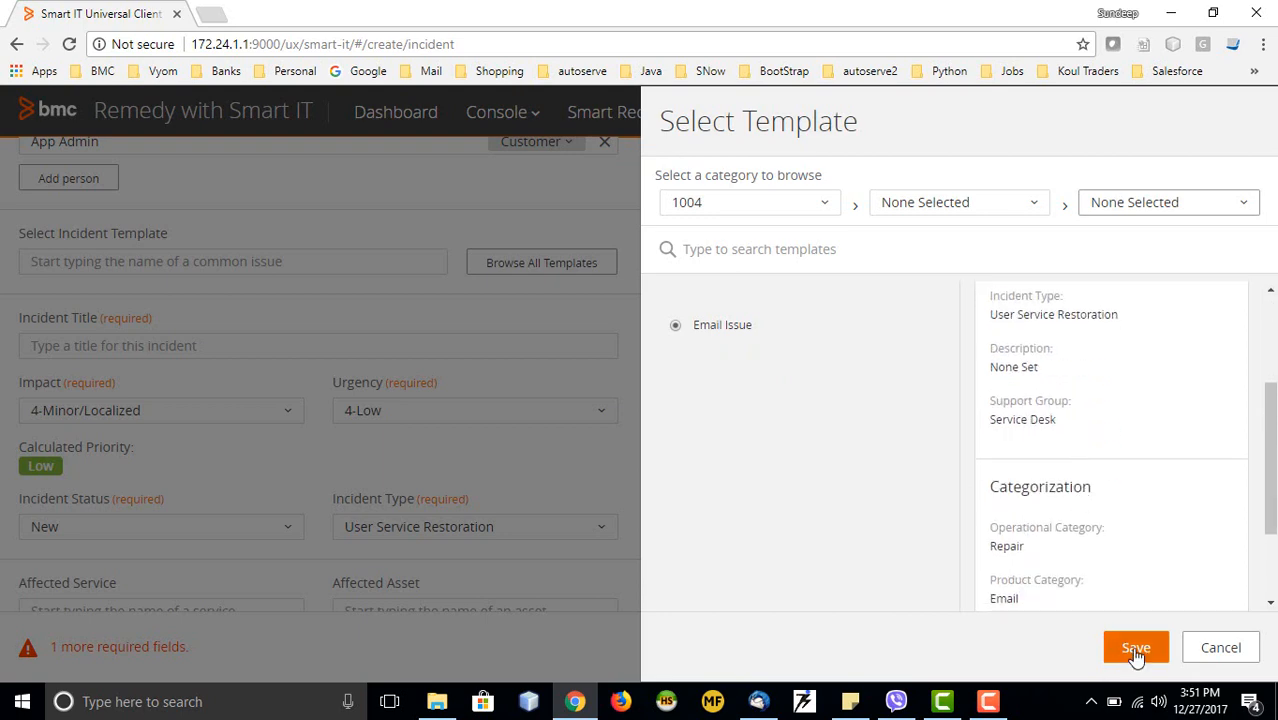
{"action": "left_click", "coordinate": [1133, 648]}
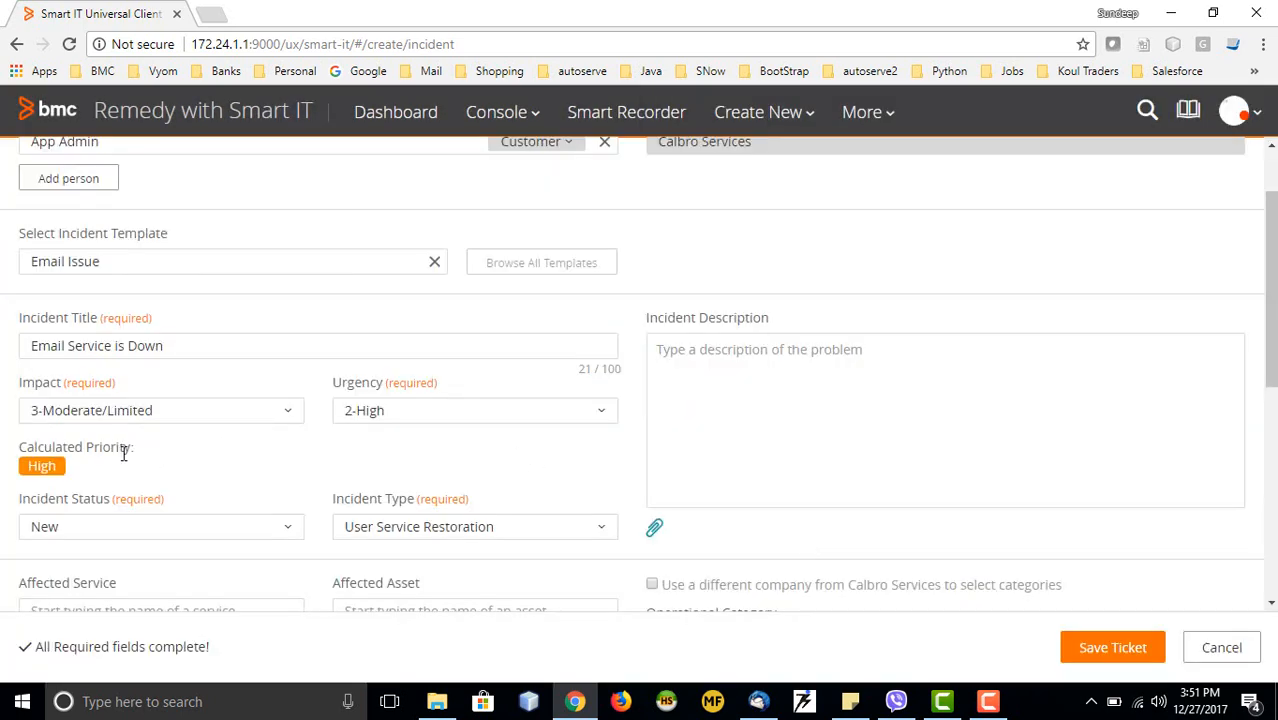
{"action": "scroll", "coordinate": [124, 454], "scroll_direction": "down", "scroll_amount": 1}
{"action": "scroll", "coordinate": [100, 318], "scroll_direction": "up", "scroll_amount": 1}
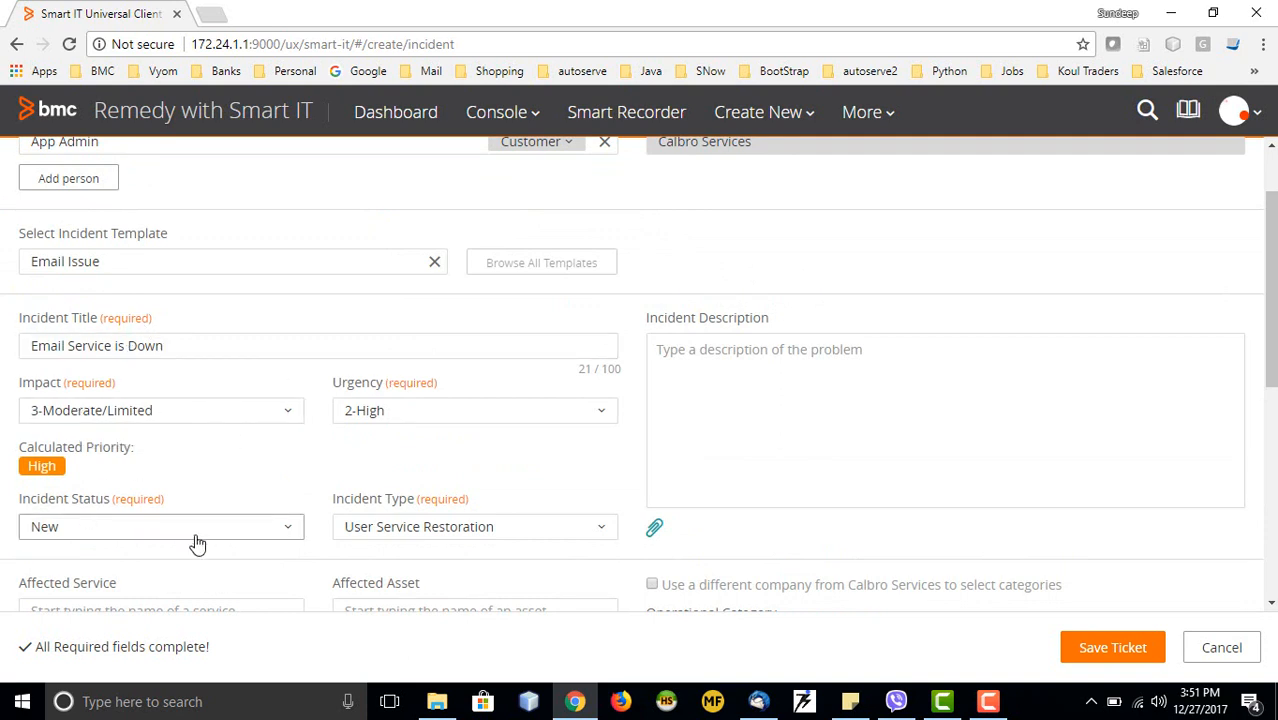
{"action": "scroll", "coordinate": [197, 543], "scroll_direction": "down", "scroll_amount": 1}
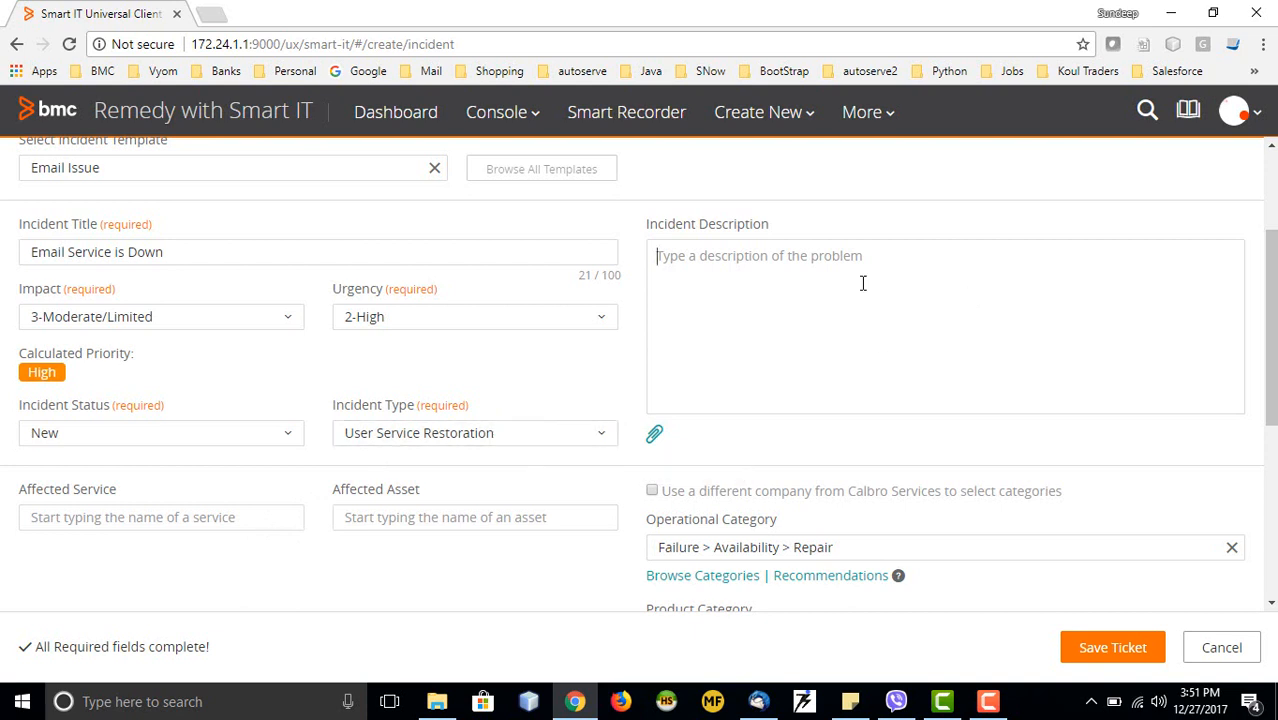
Enter the incident description 'email service not working for xxx customer at location yyy'
{"action": "type", "text": "ema"}
{"action": "key", "text": "BackSpace"}
{"action": "key", "text": "BackSpace"}
{"action": "type", "text": "ema"}
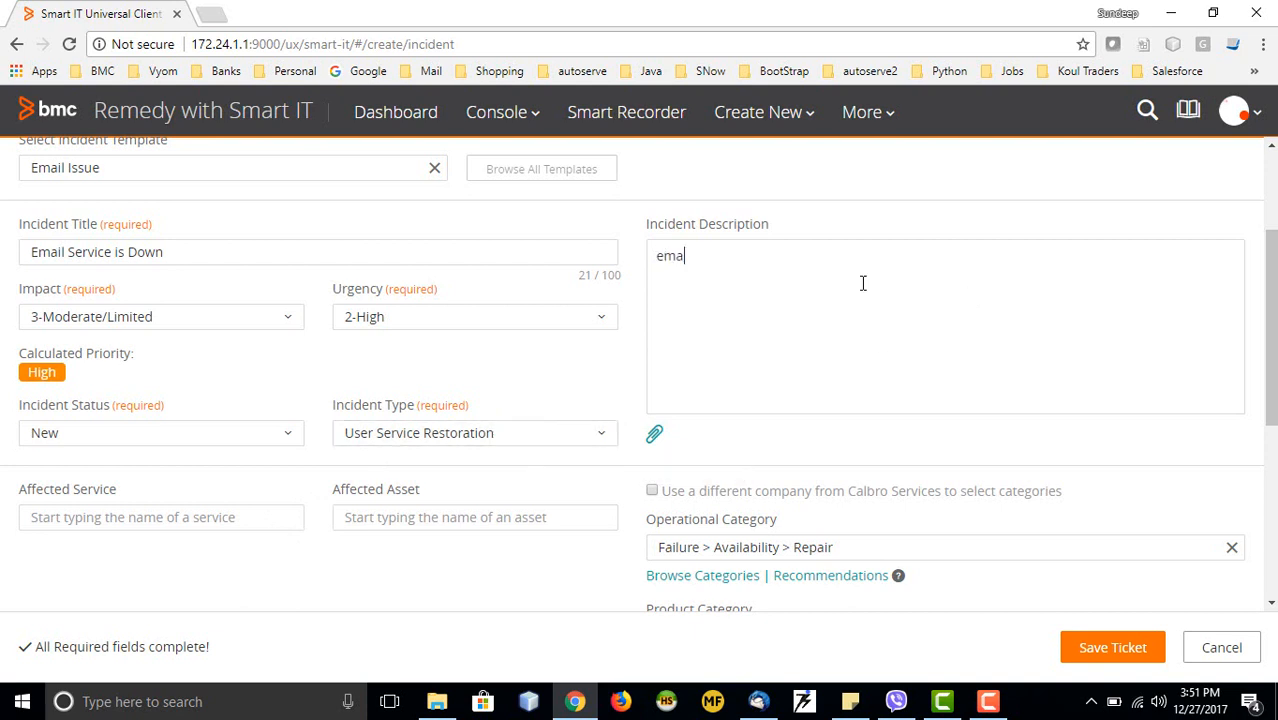
{"action": "type", "text": "l"}
{"action": "key", "text": "BackSpace"}
{"action": "type", "text": "il service not working for xx"}
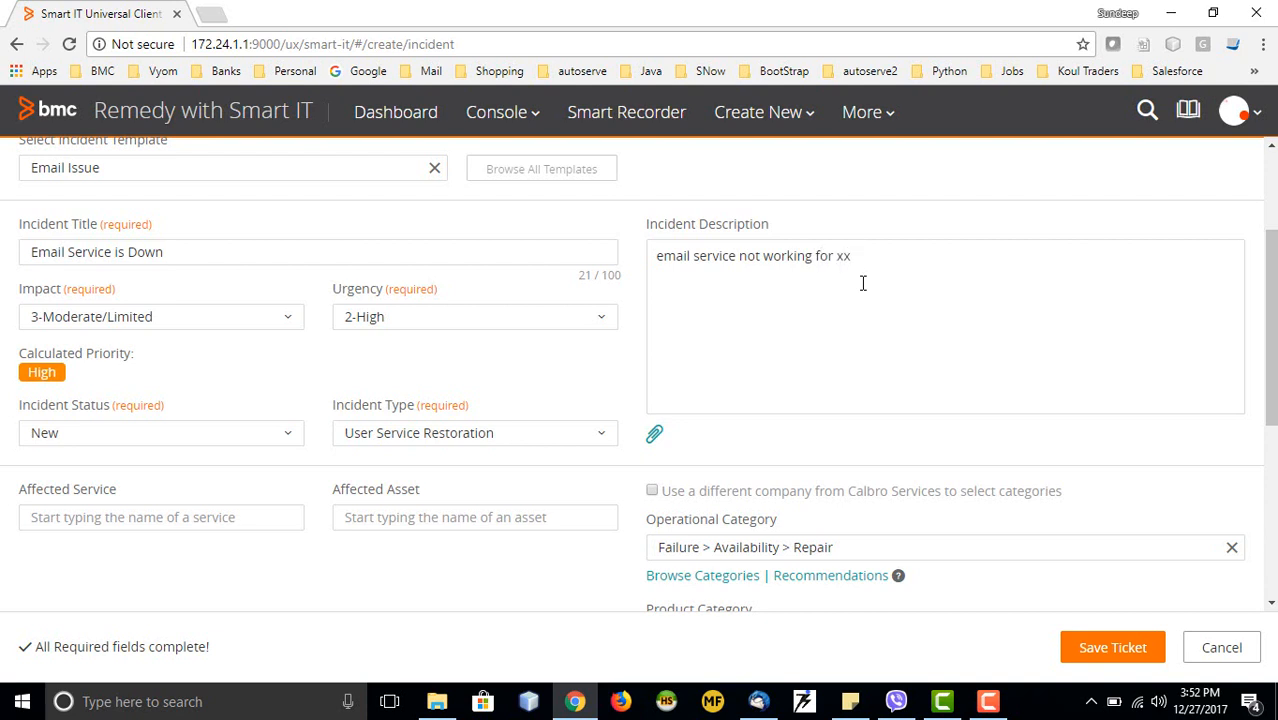
{"action": "type", "text": "x customer at location"}
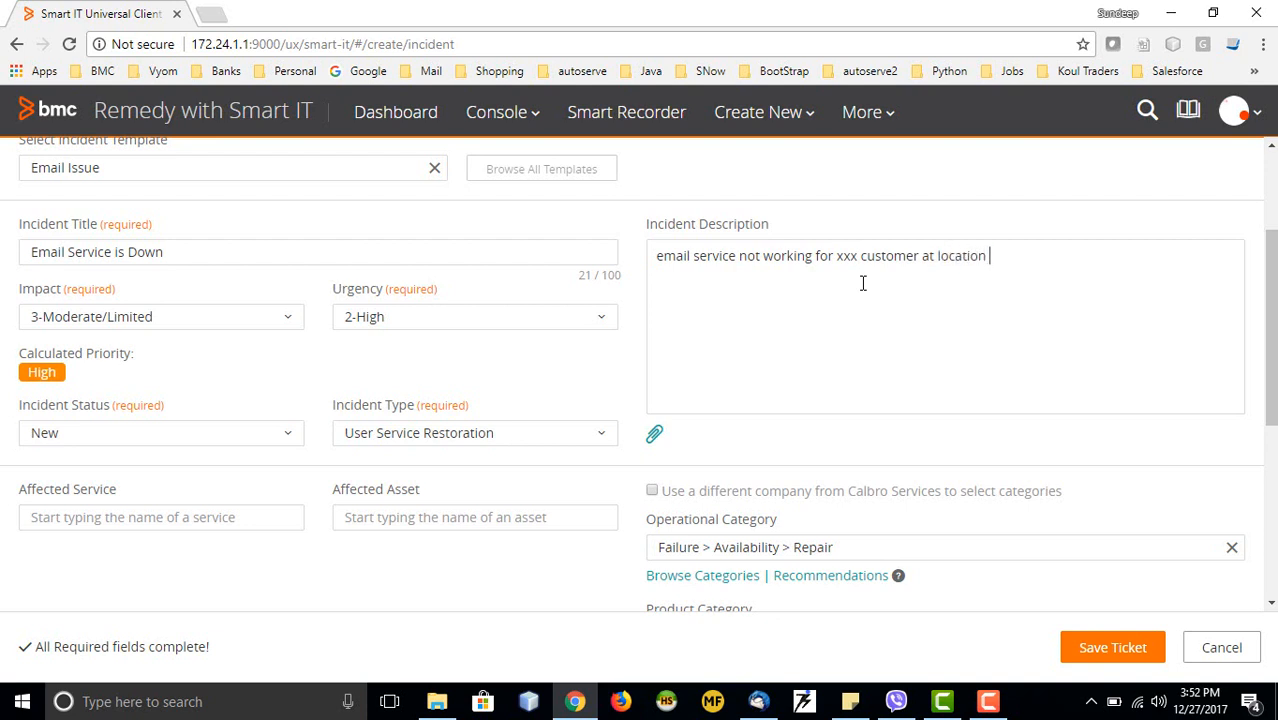
{"action": "type", "text": "yyy"}
{"action": "scroll", "coordinate": [944, 371], "scroll_direction": "down", "scroll_amount": 3}
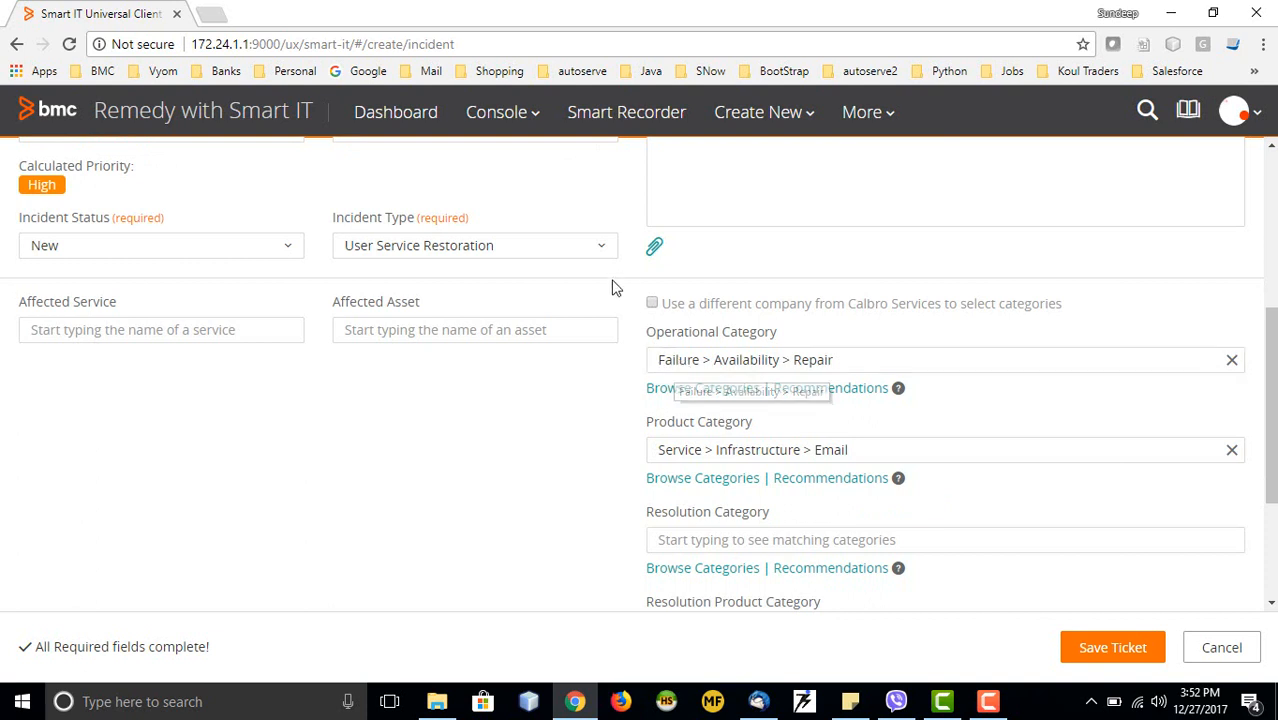
Set the operational category to Failure > Availability > Repair
{"action": "left_click", "coordinate": [730, 367]}
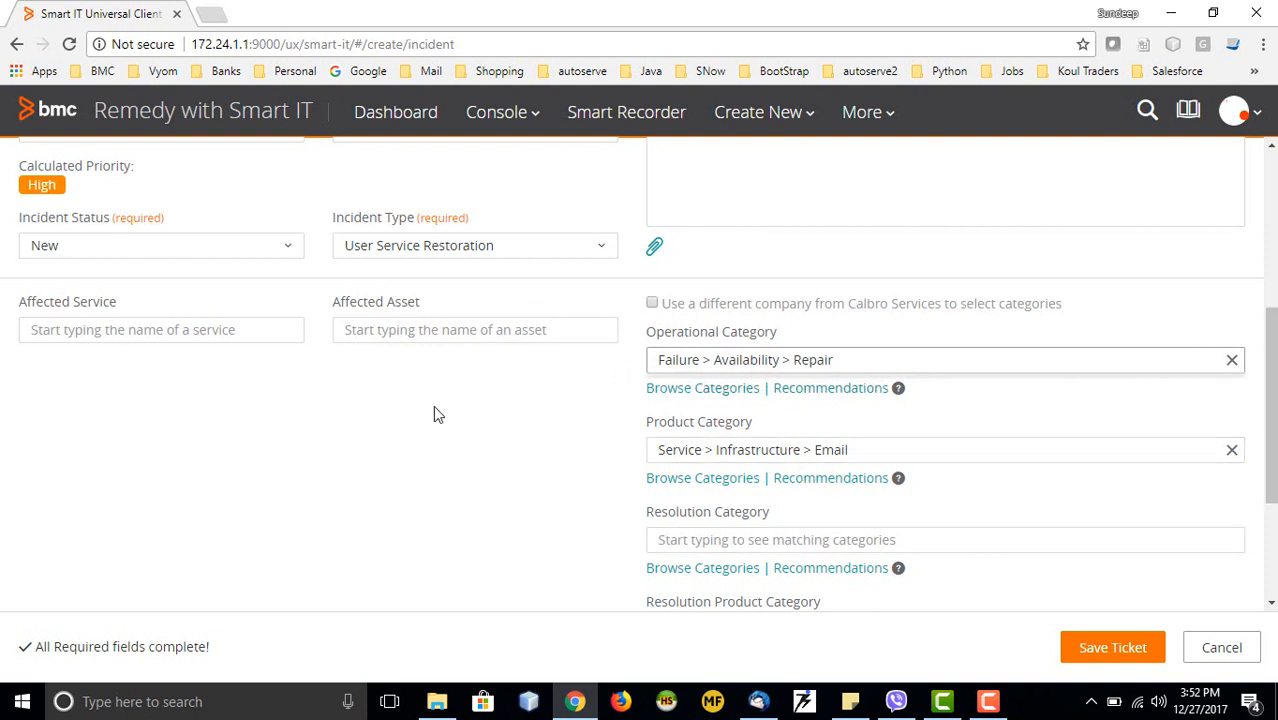
{"action": "left_click", "coordinate": [712, 390]}
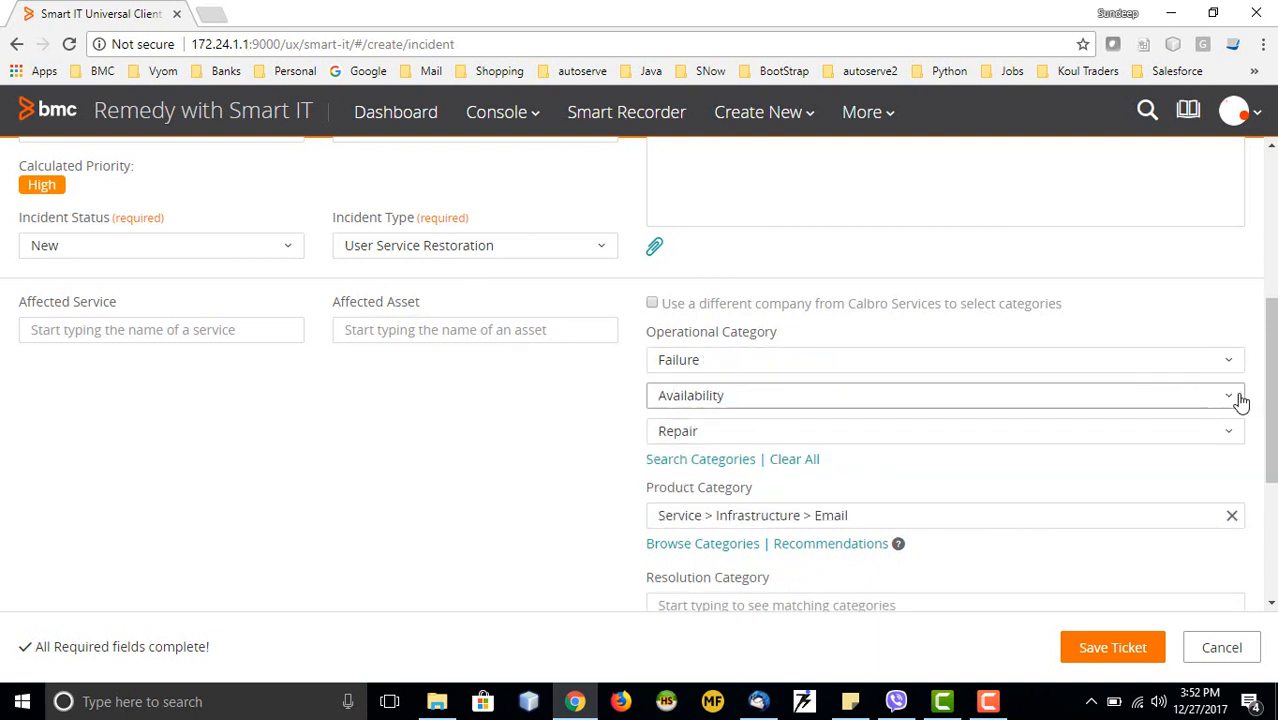
{"action": "left_click", "coordinate": [1222, 362]}
{"action": "left_click", "coordinate": [735, 420]}
{"action": "left_click", "coordinate": [757, 398]}
{"action": "left_click", "coordinate": [749, 432]}
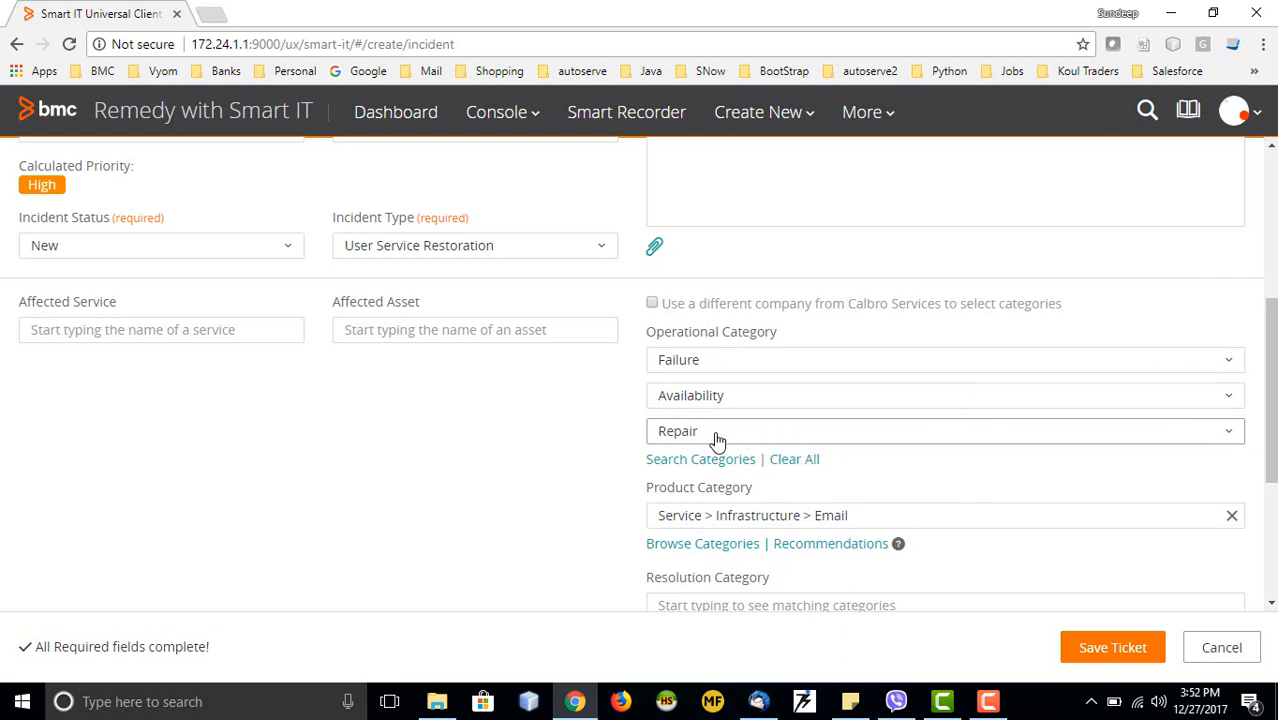
{"action": "left_click", "coordinate": [714, 433]}
{"action": "left_click", "coordinate": [709, 548]}
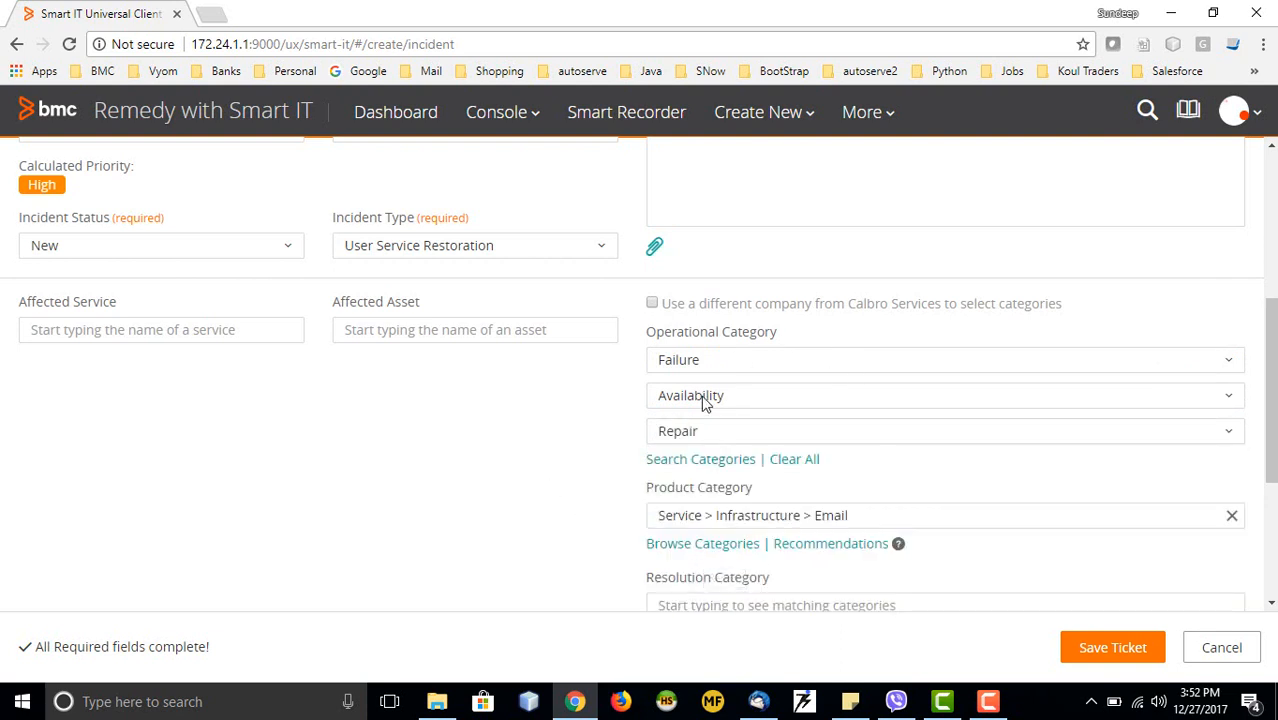
{"action": "scroll", "coordinate": [547, 424], "scroll_direction": "down", "scroll_amount": 1}
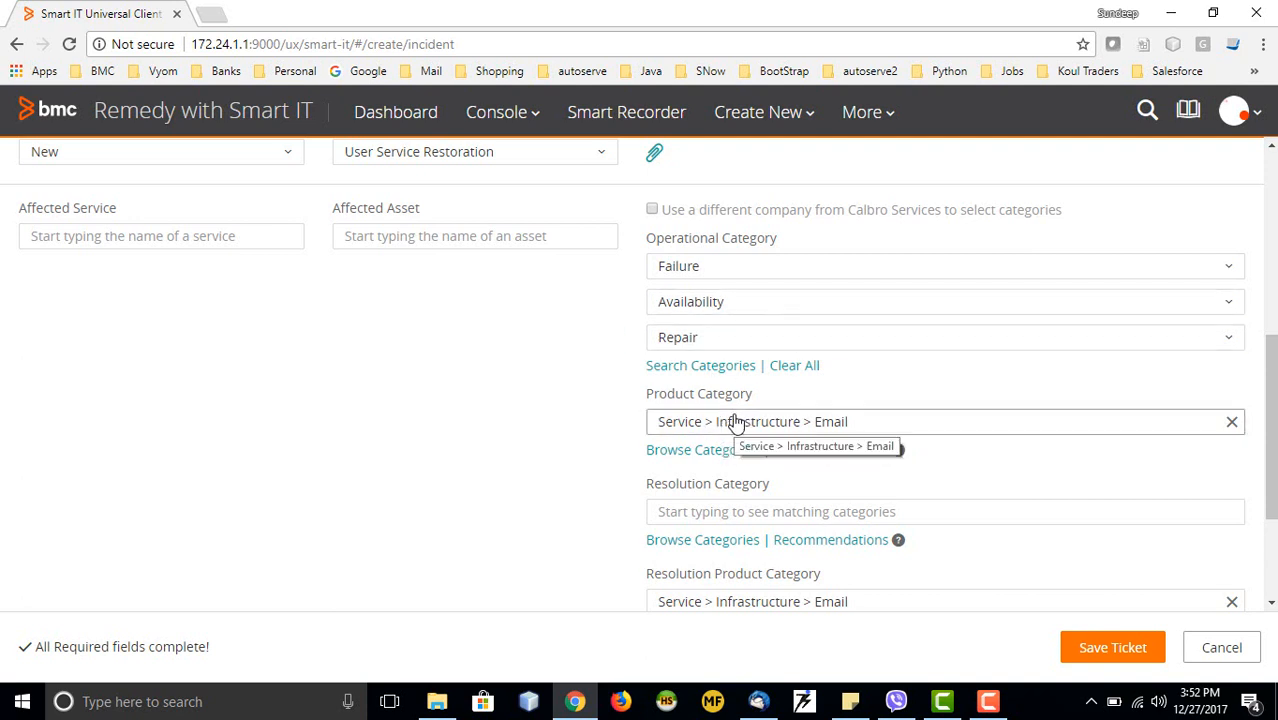
{"action": "scroll", "coordinate": [559, 465], "scroll_direction": "down", "scroll_amount": 1}
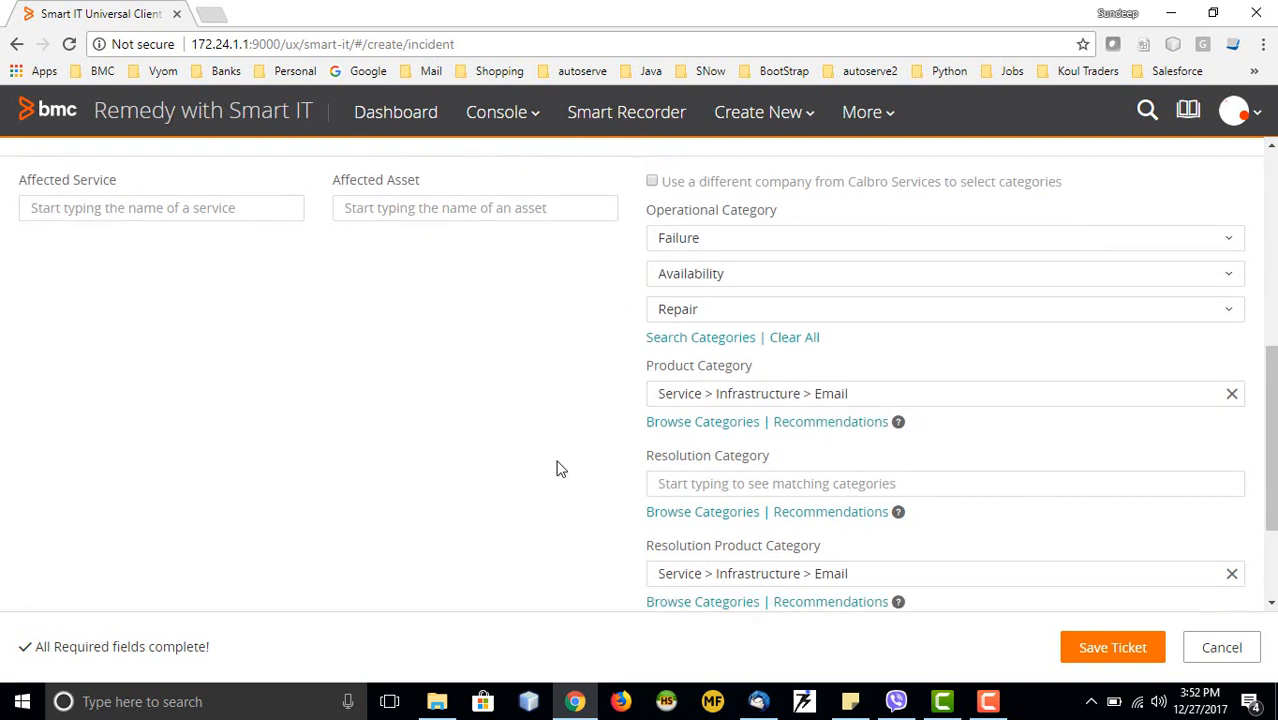
Leave the Resolution Category empty after briefly typing into it
{"action": "left_click", "coordinate": [731, 425]}
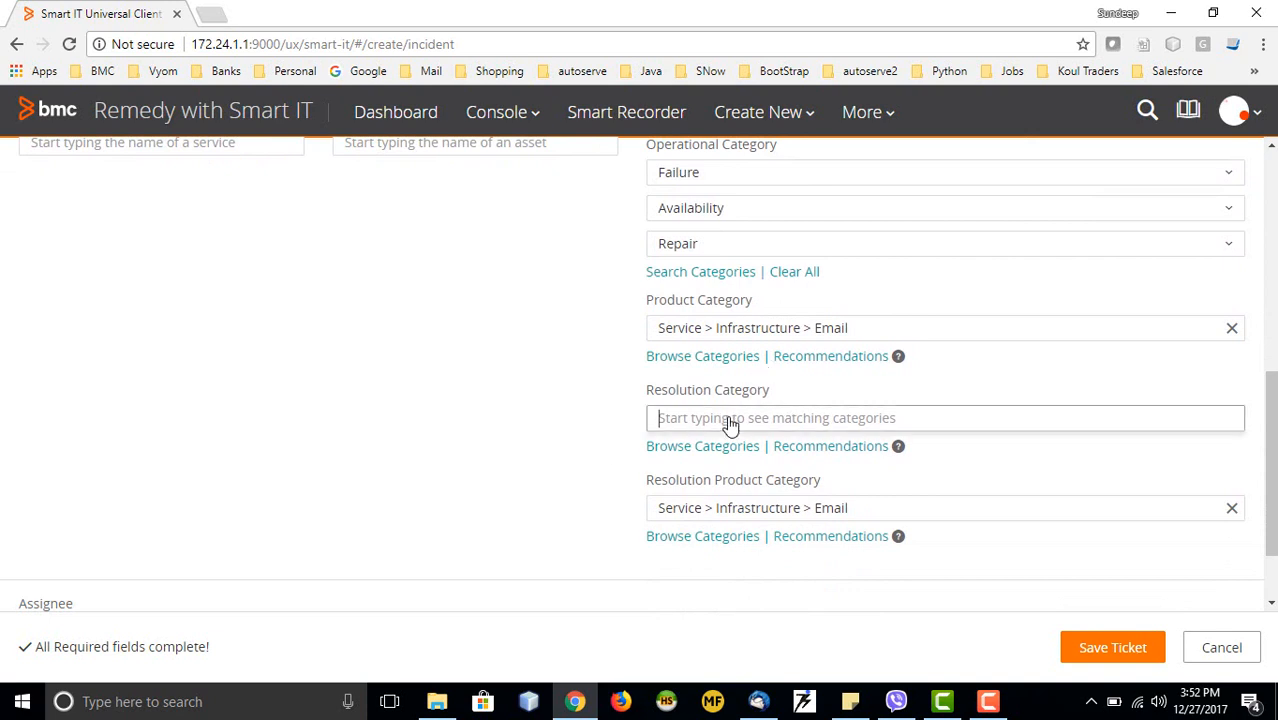
{"action": "type", "text": "fail"}
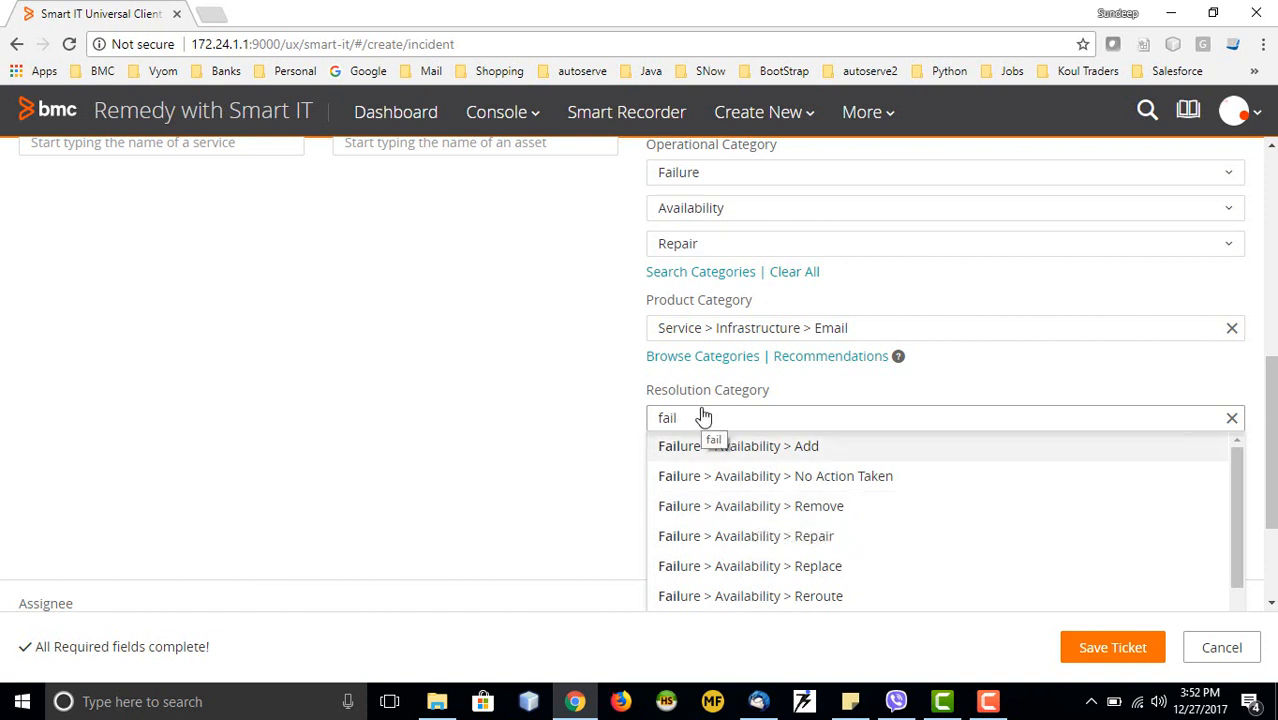
{"action": "key", "text": "BackSpace"}
{"action": "key", "text": "BackSpace"}
{"action": "key", "text": "BackSpace"}
{"action": "key", "text": "BackSpace"}
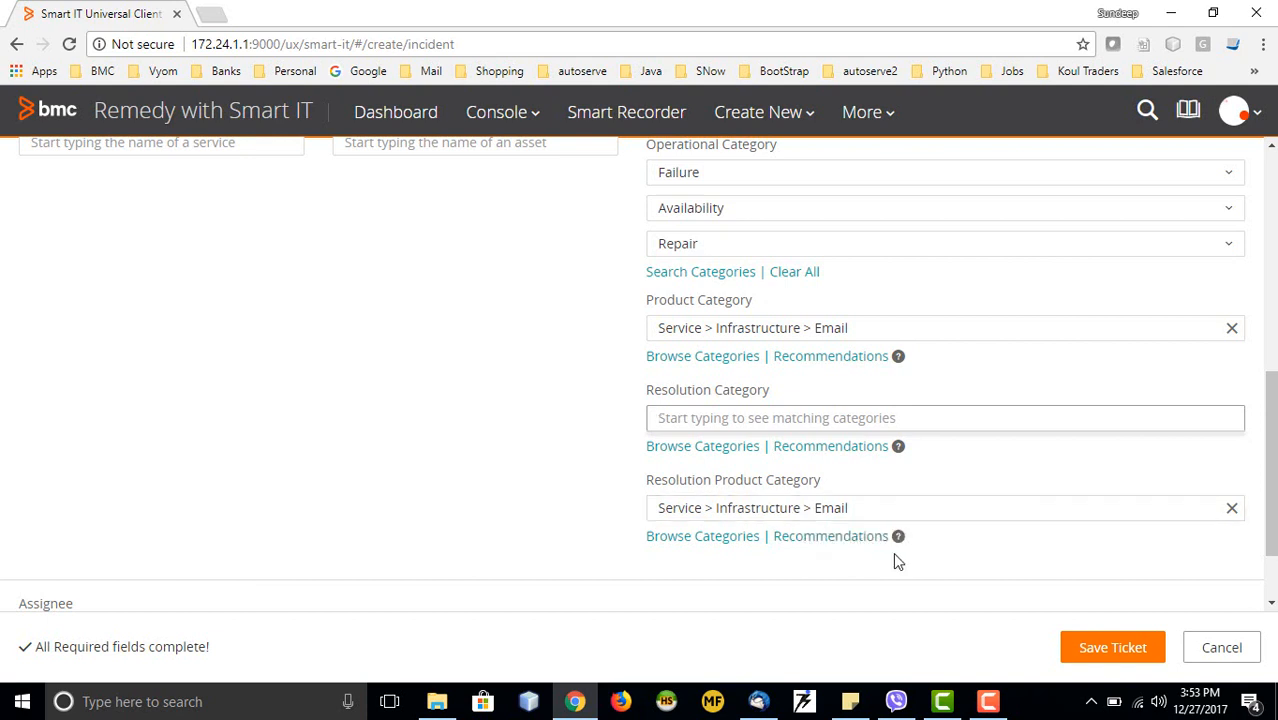
{"action": "scroll", "coordinate": [678, 566], "scroll_direction": "down", "scroll_amount": 2}
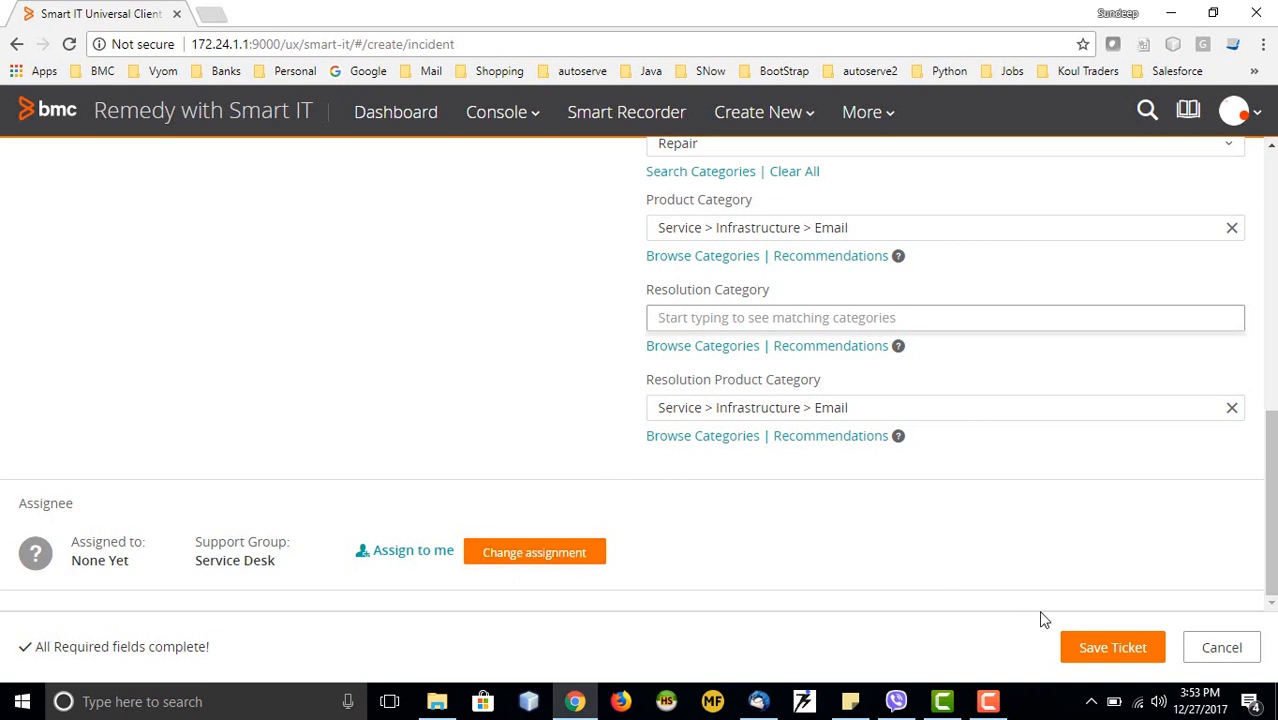
Save the ticket, creating incident INC11743 'Email Service is Down' with status Assigned
{"action": "left_click", "coordinate": [1108, 654]}
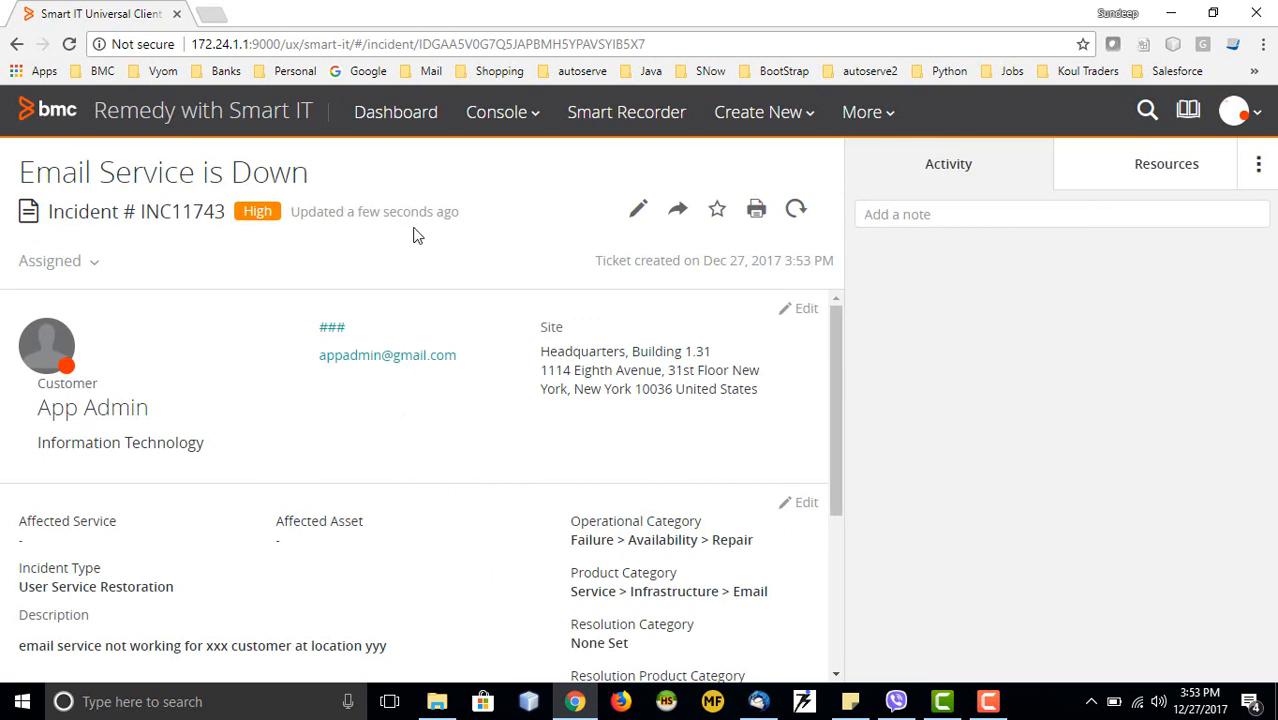
{"action": "left_click", "coordinate": [521, 117]}
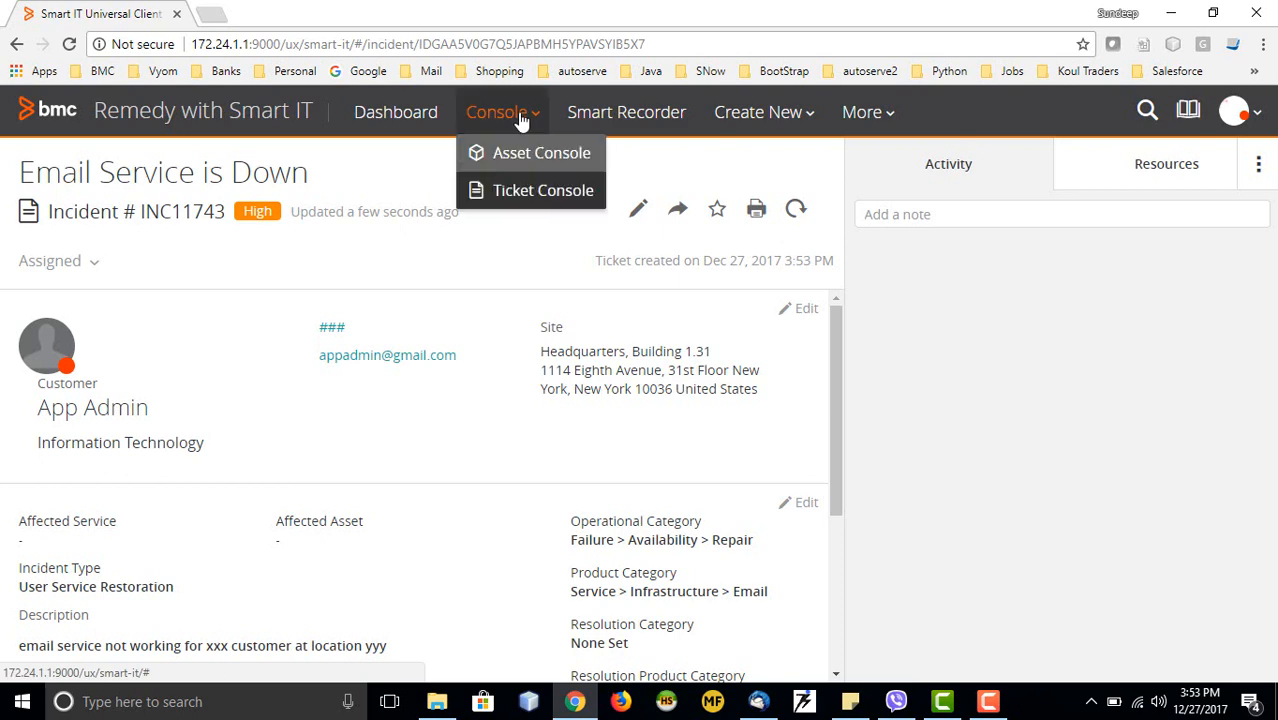
In the Ticket Console, remove the Work Order filter, sort by Last Modified newest first, and open INC11743
{"action": "left_click", "coordinate": [519, 192]}
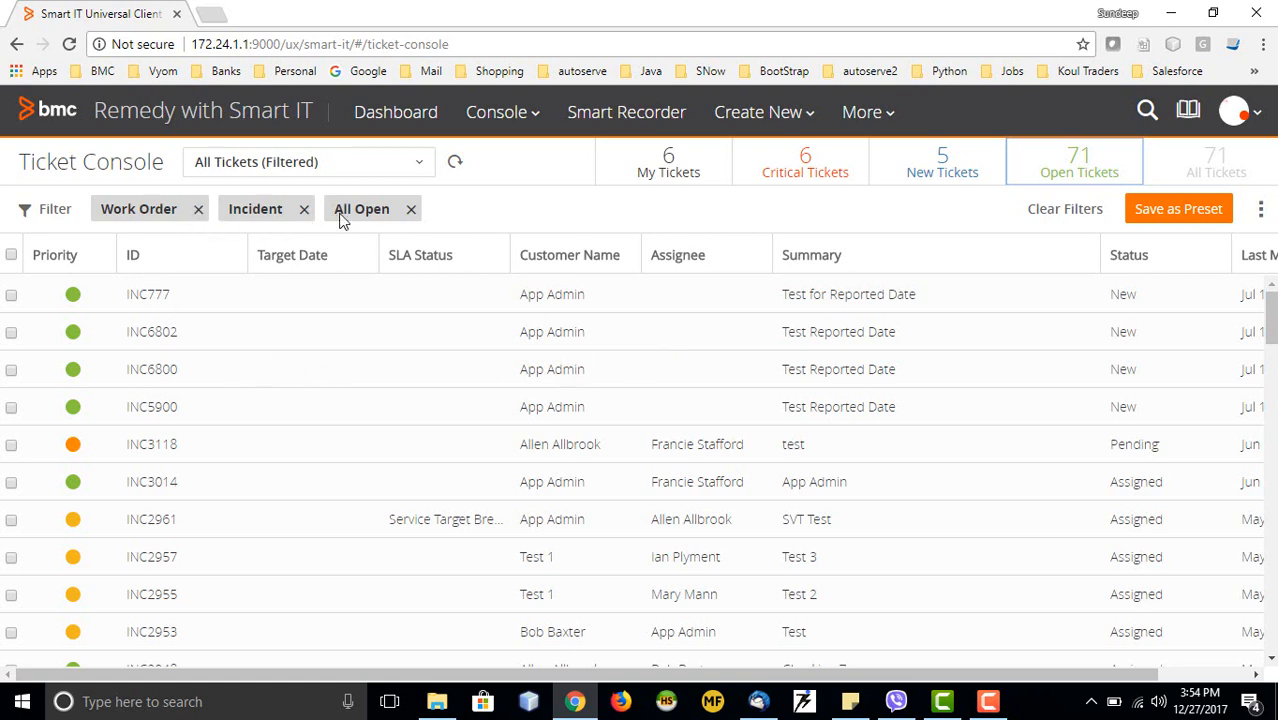
{"action": "left_click", "coordinate": [199, 211]}
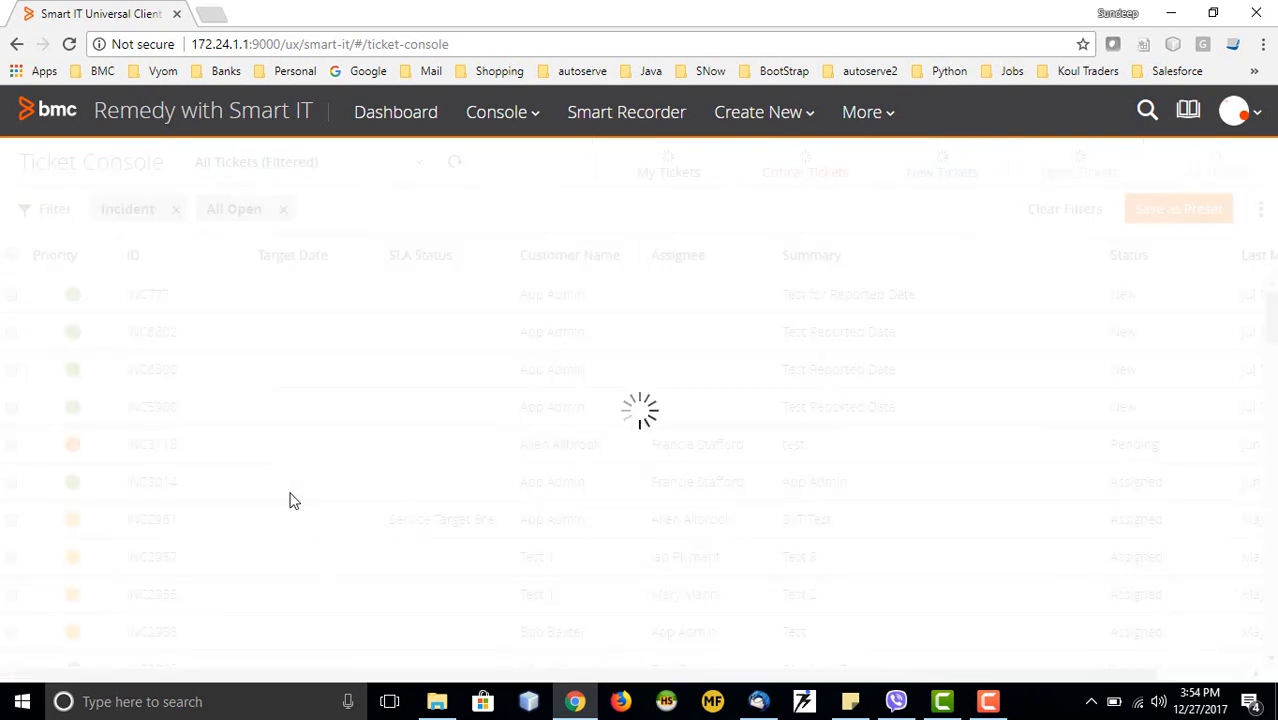
{"action": "left_click", "coordinate": [55, 210]}
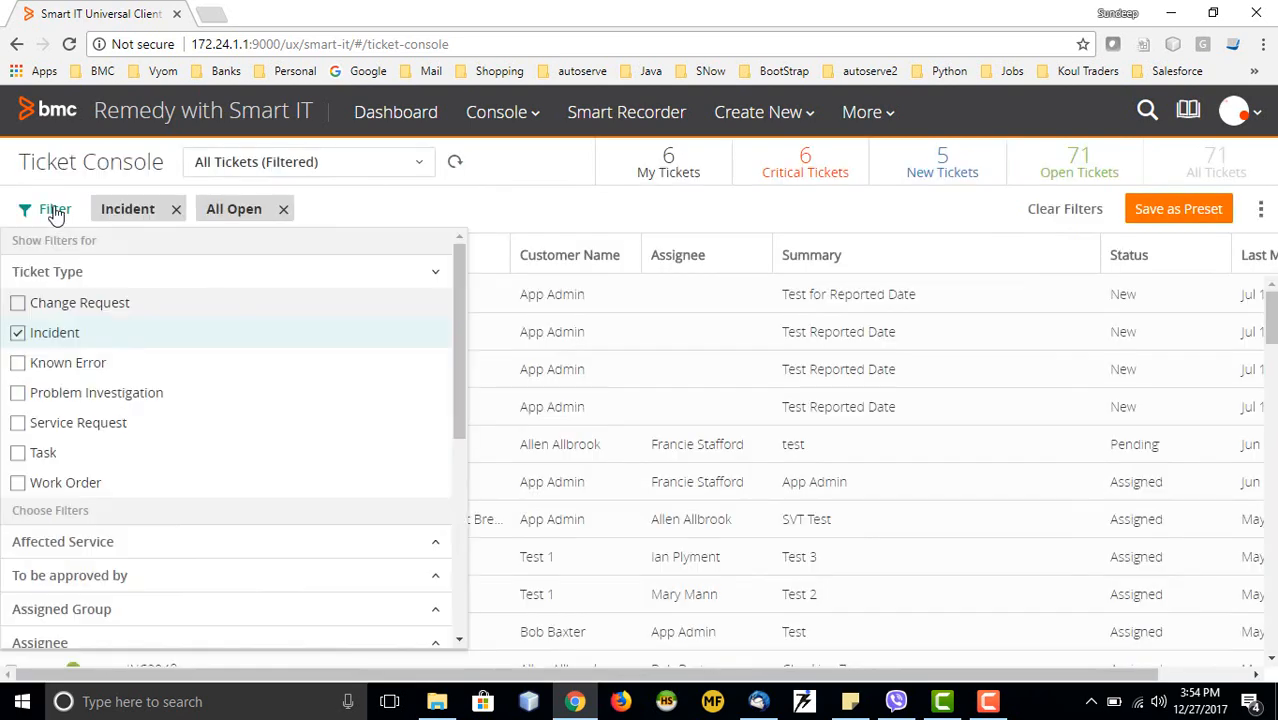
{"action": "left_click", "coordinate": [565, 225]}
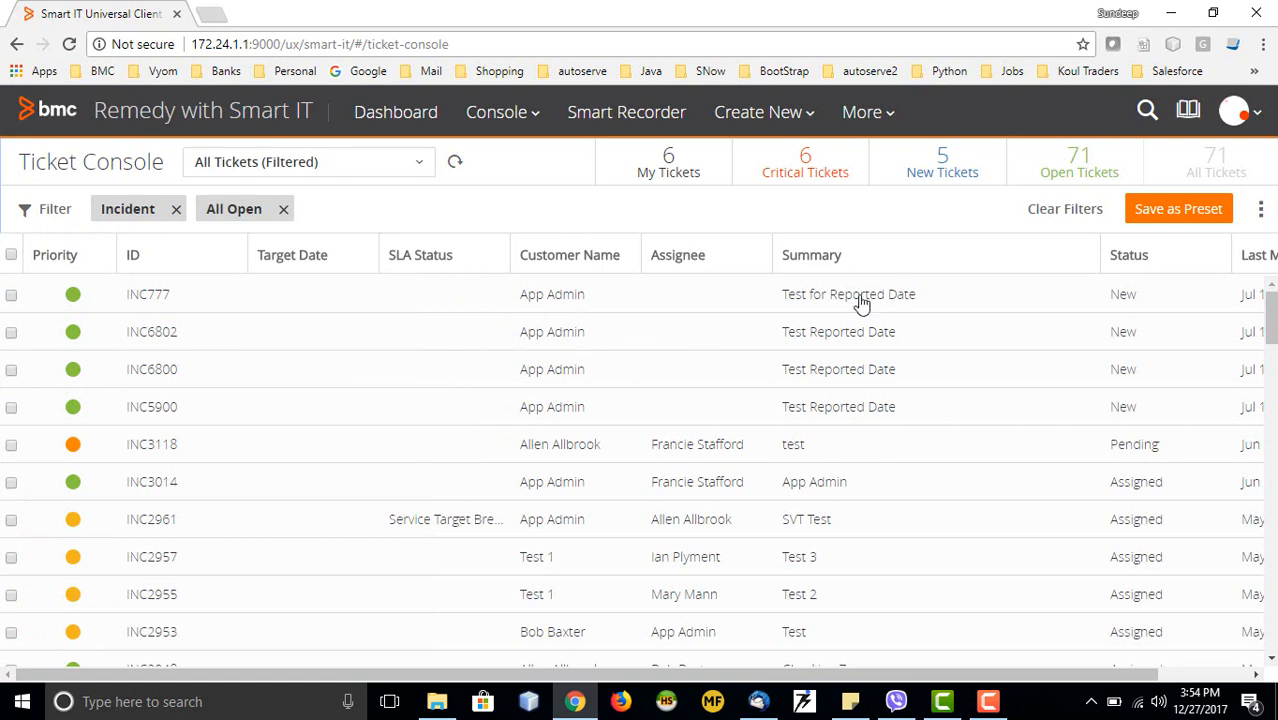
{"action": "scroll", "coordinate": [864, 397], "scroll_direction": "down", "scroll_amount": 3}
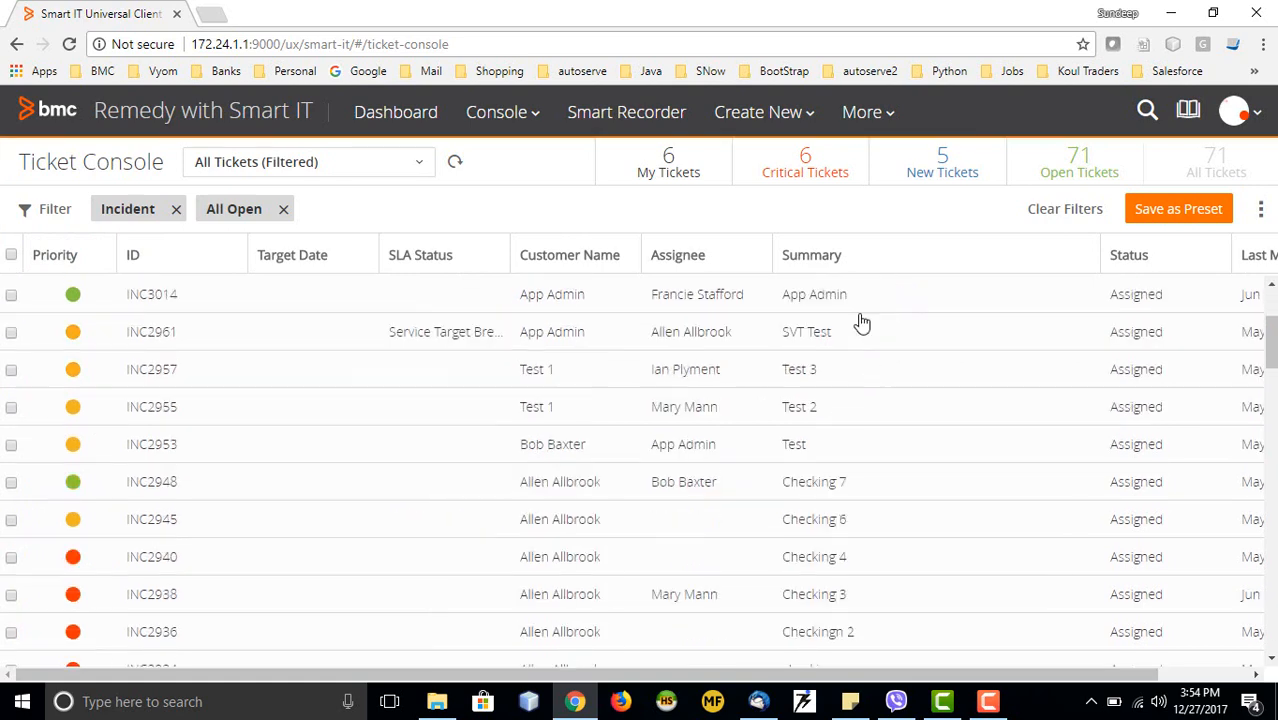
{"action": "scroll", "coordinate": [862, 320], "scroll_direction": "up", "scroll_amount": 2}
{"action": "left_click", "coordinate": [1258, 256]}
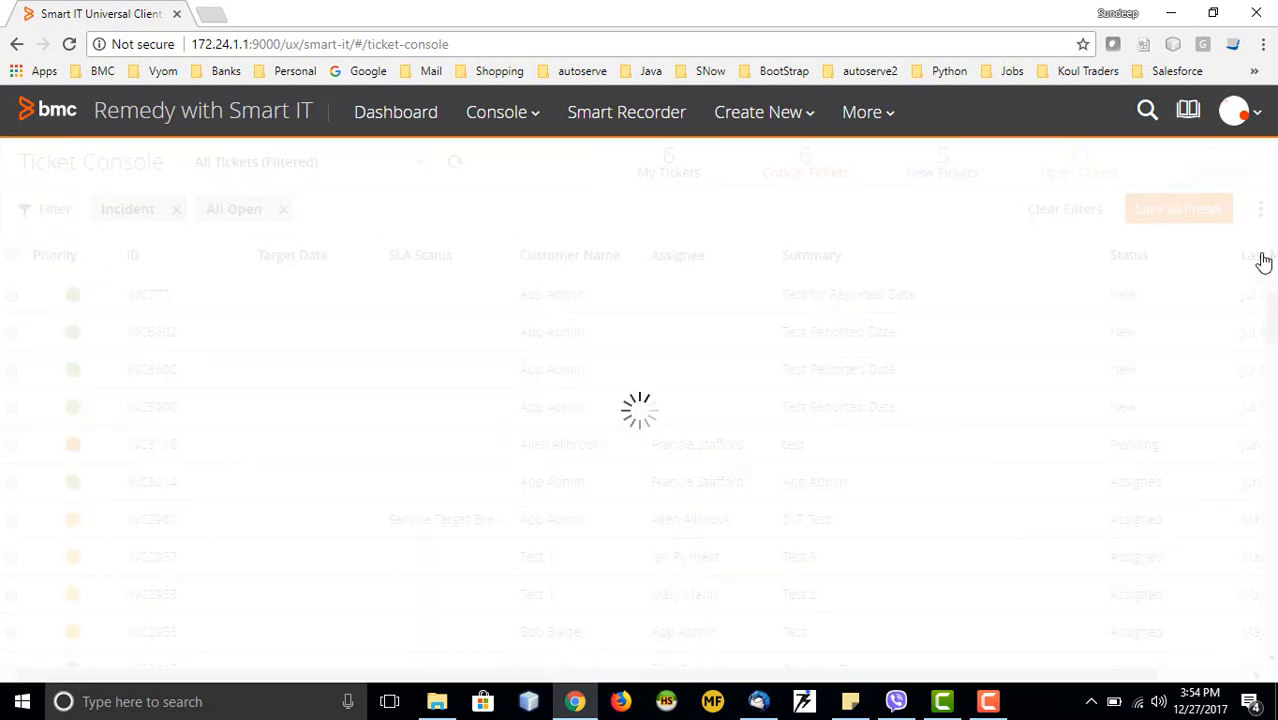
{"action": "left_click", "coordinate": [1262, 258]}
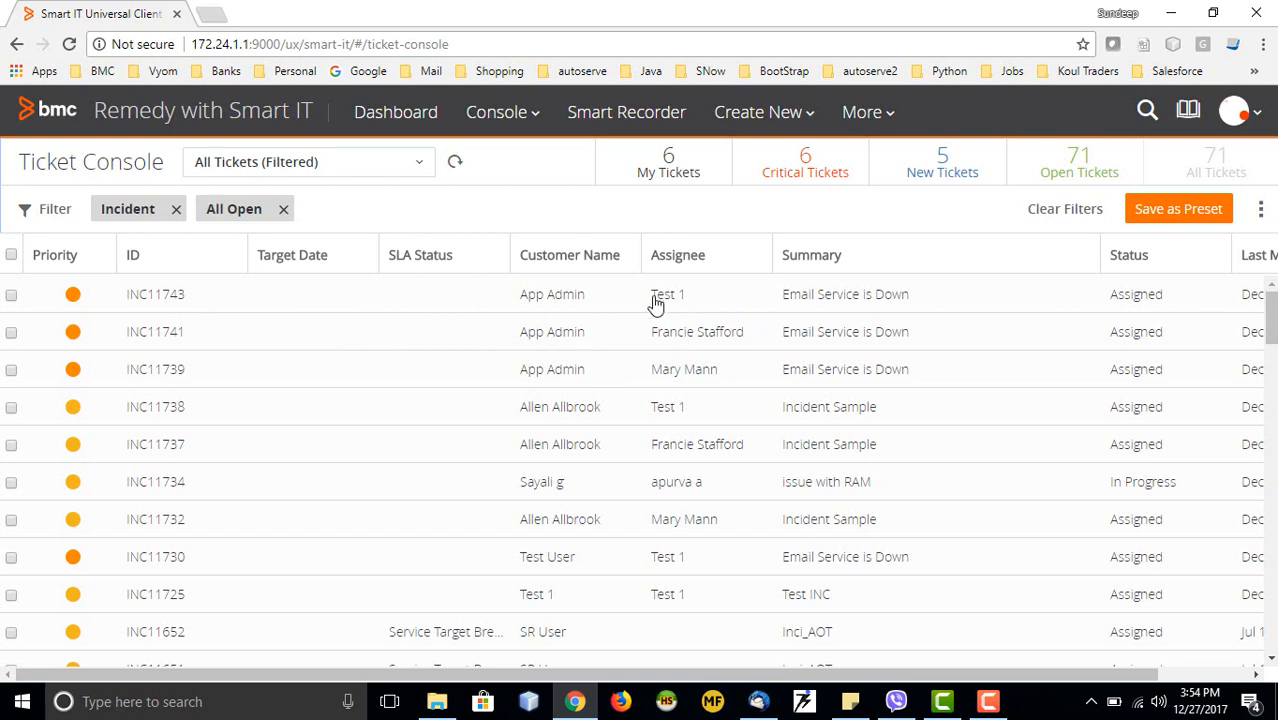
{"action": "left_click", "coordinate": [812, 298]}
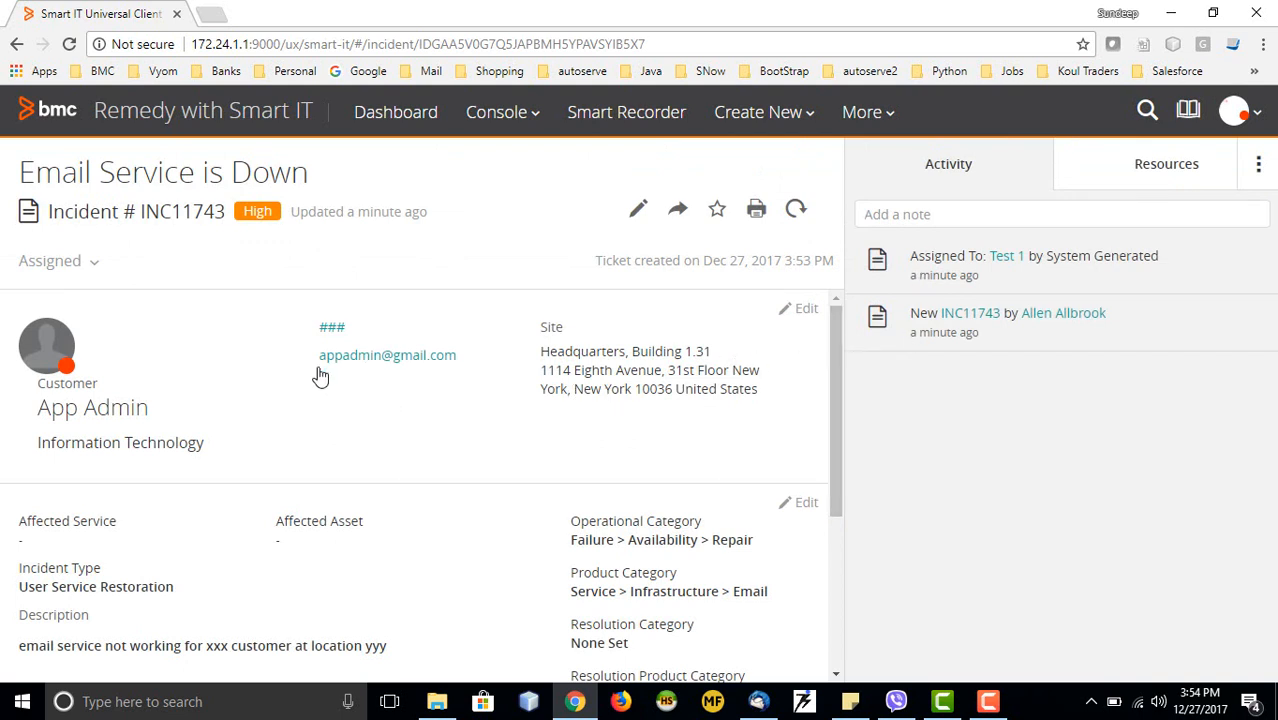
{"action": "scroll", "coordinate": [270, 420], "scroll_direction": "down", "scroll_amount": 1}
{"action": "scroll", "coordinate": [200, 418], "scroll_direction": "up", "scroll_amount": 1}
{"action": "scroll", "coordinate": [291, 380], "scroll_direction": "down", "scroll_amount": 3}
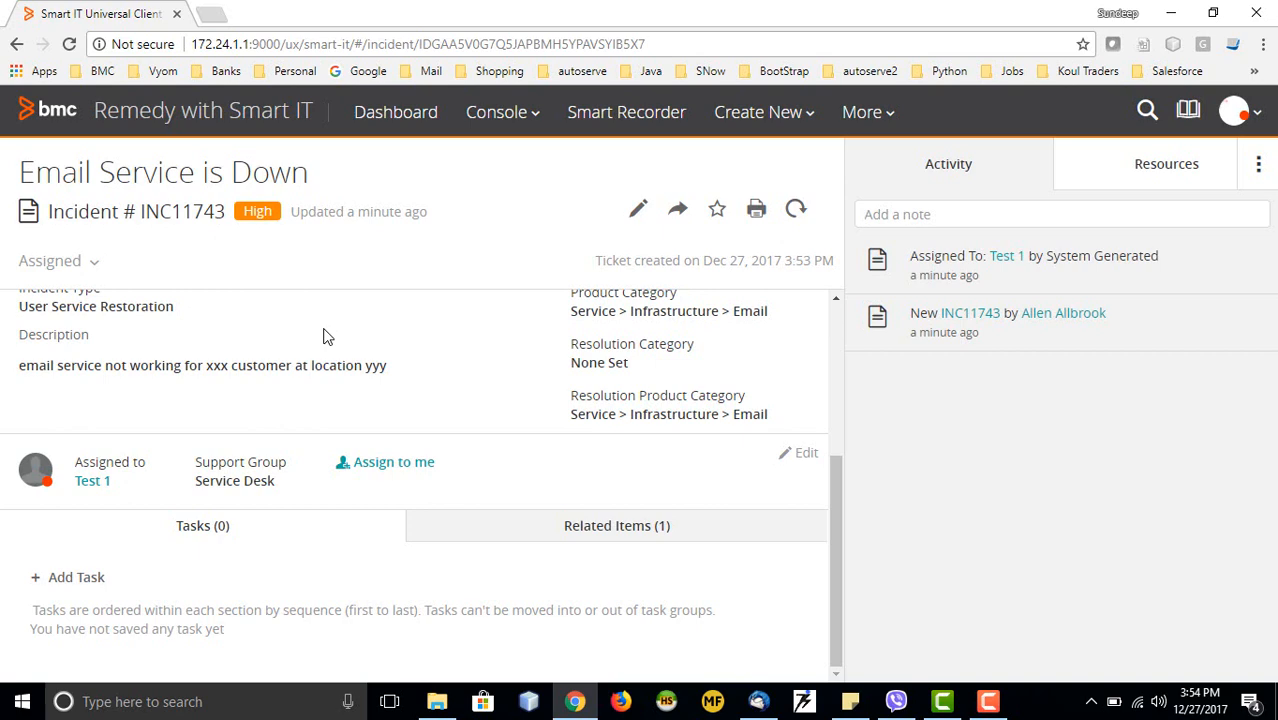
{"action": "scroll", "coordinate": [530, 302], "scroll_direction": "up", "scroll_amount": 2}
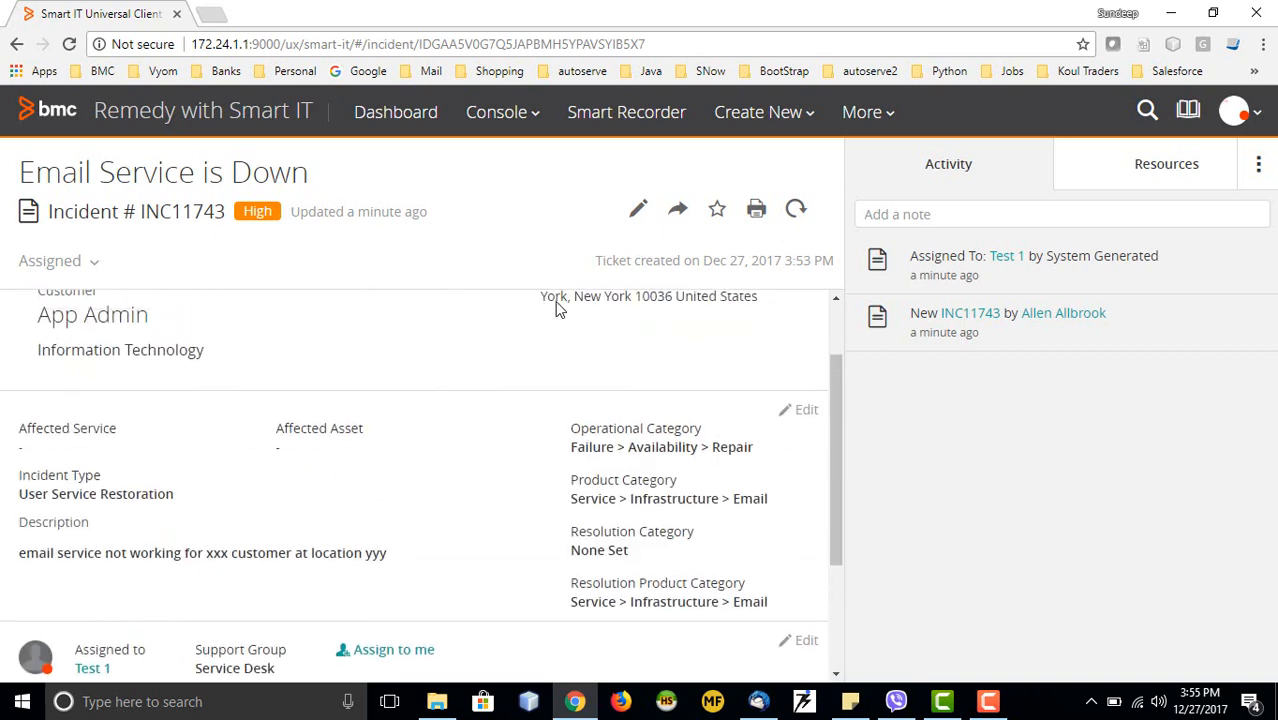
{"action": "scroll", "coordinate": [490, 409], "scroll_direction": "up", "scroll_amount": 1}
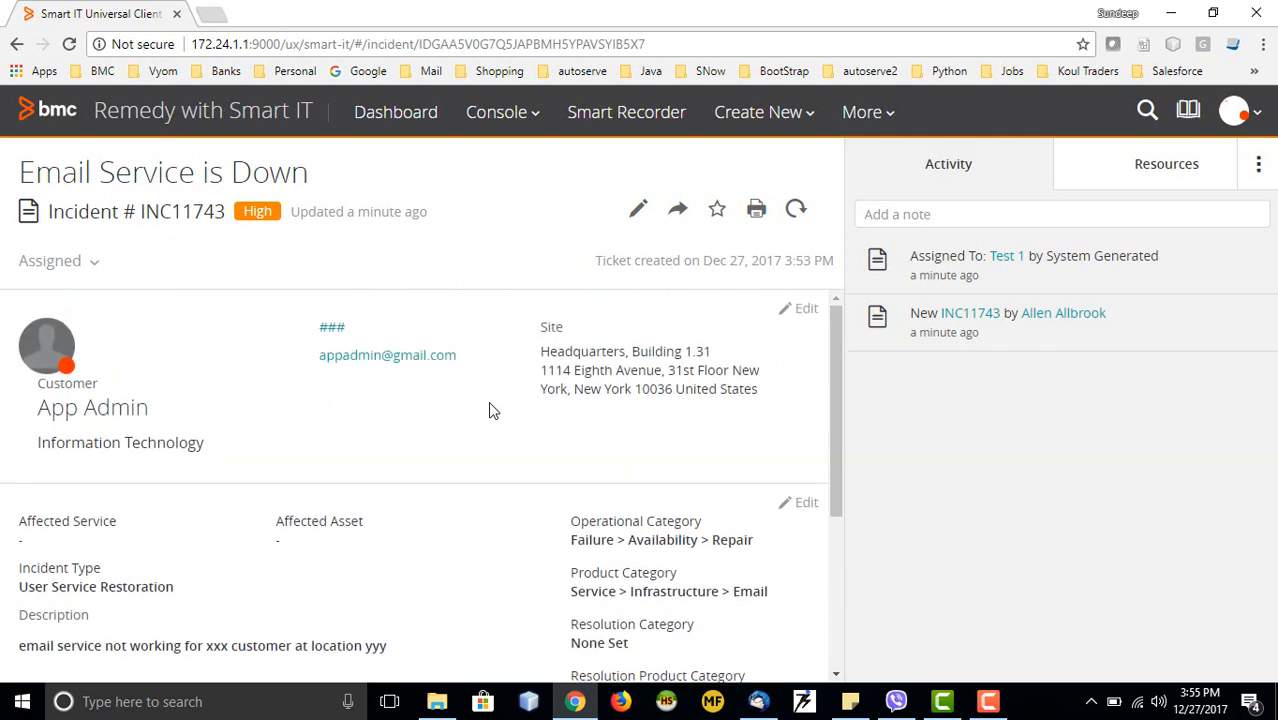
Post the activity note 'checked the email server' on incident INC11743
{"action": "left_click", "coordinate": [934, 213]}
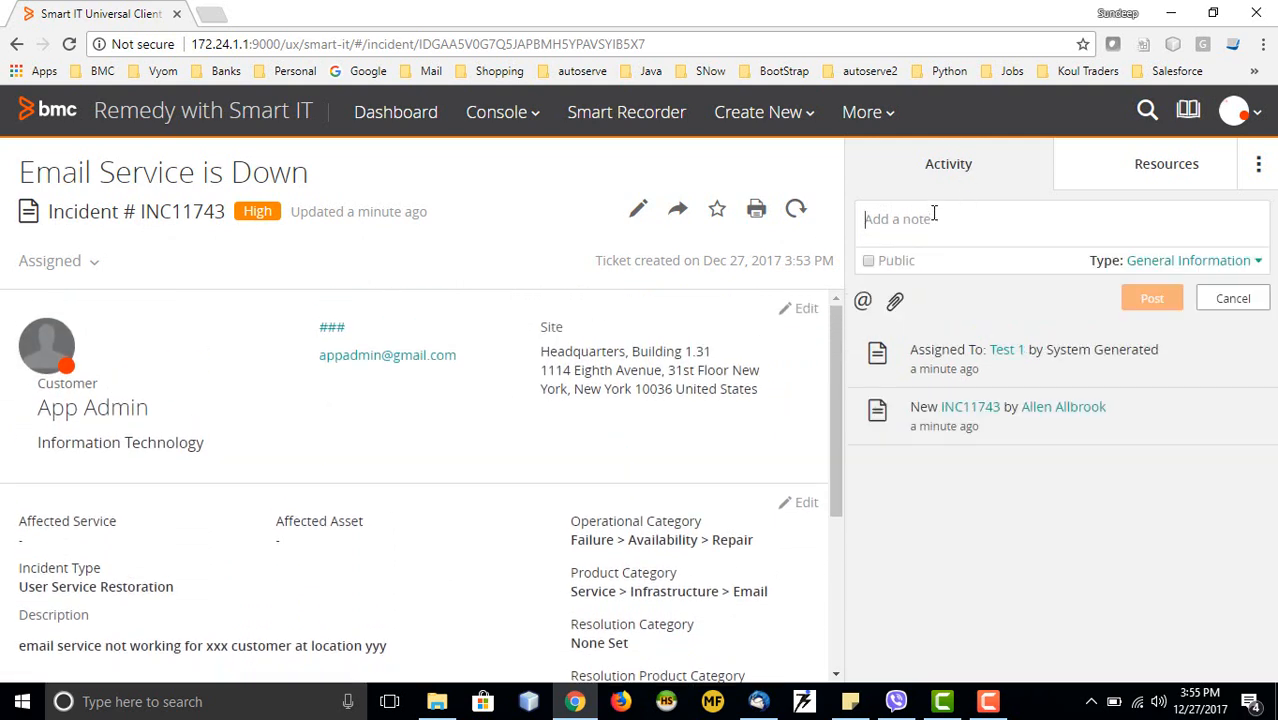
{"action": "type", "text": "che"}
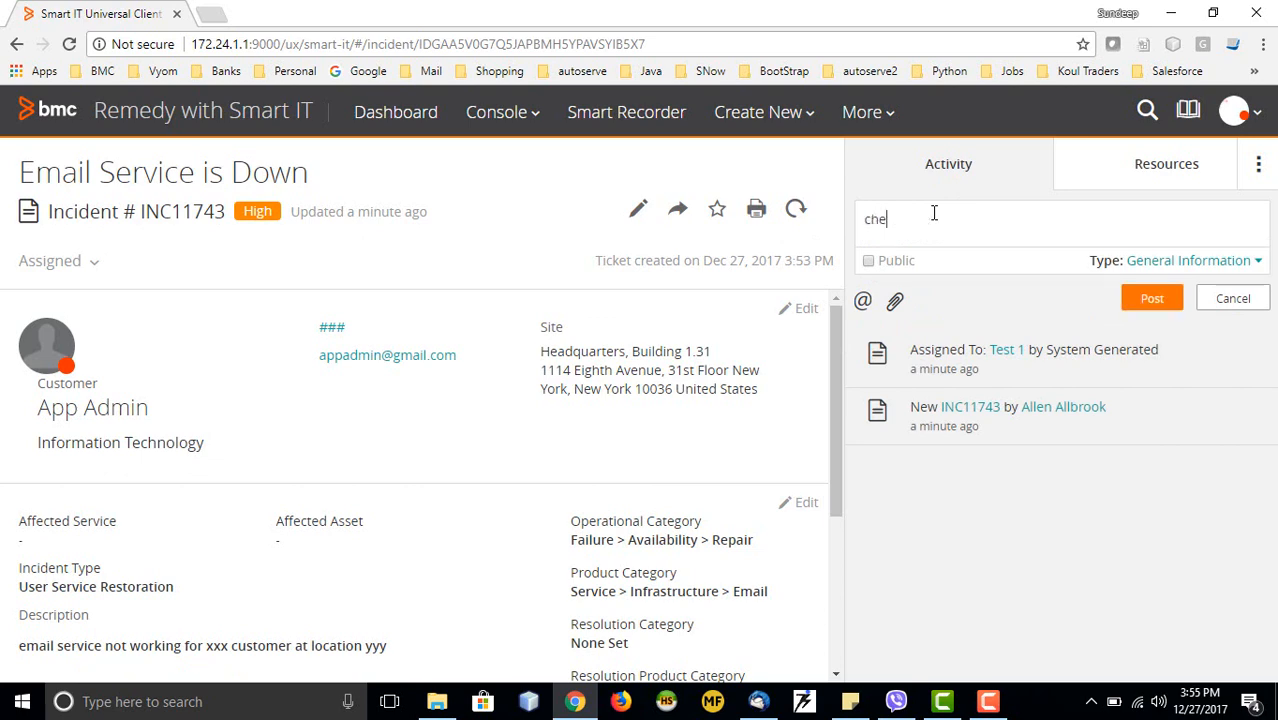
{"action": "type", "text": "cked the email server"}
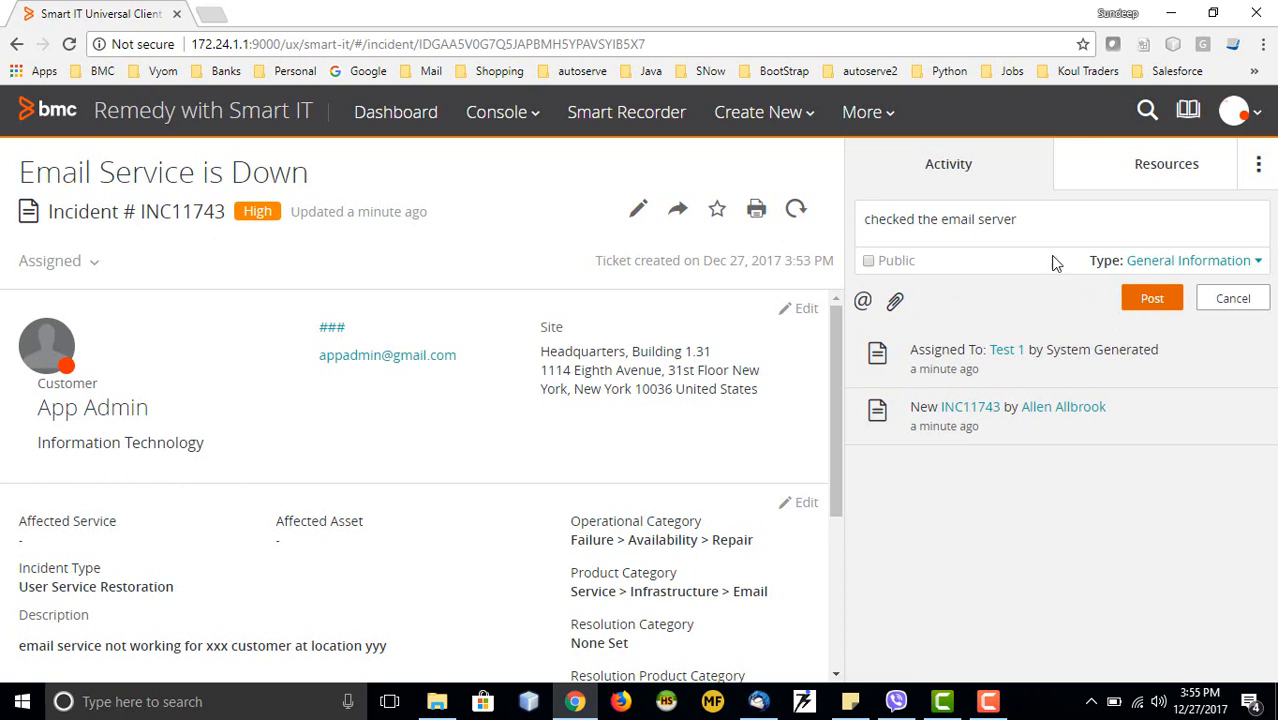
{"action": "left_click", "coordinate": [1148, 306]}
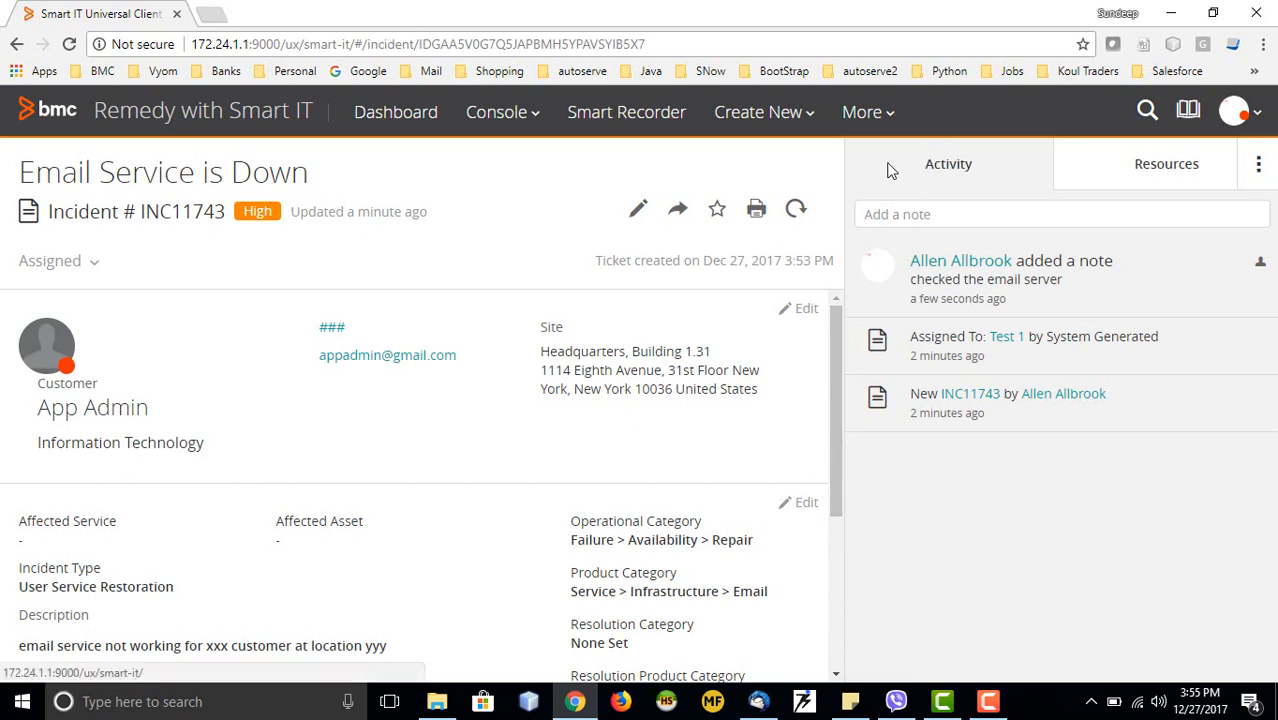
{"action": "scroll", "coordinate": [518, 375], "scroll_direction": "down", "scroll_amount": 3}
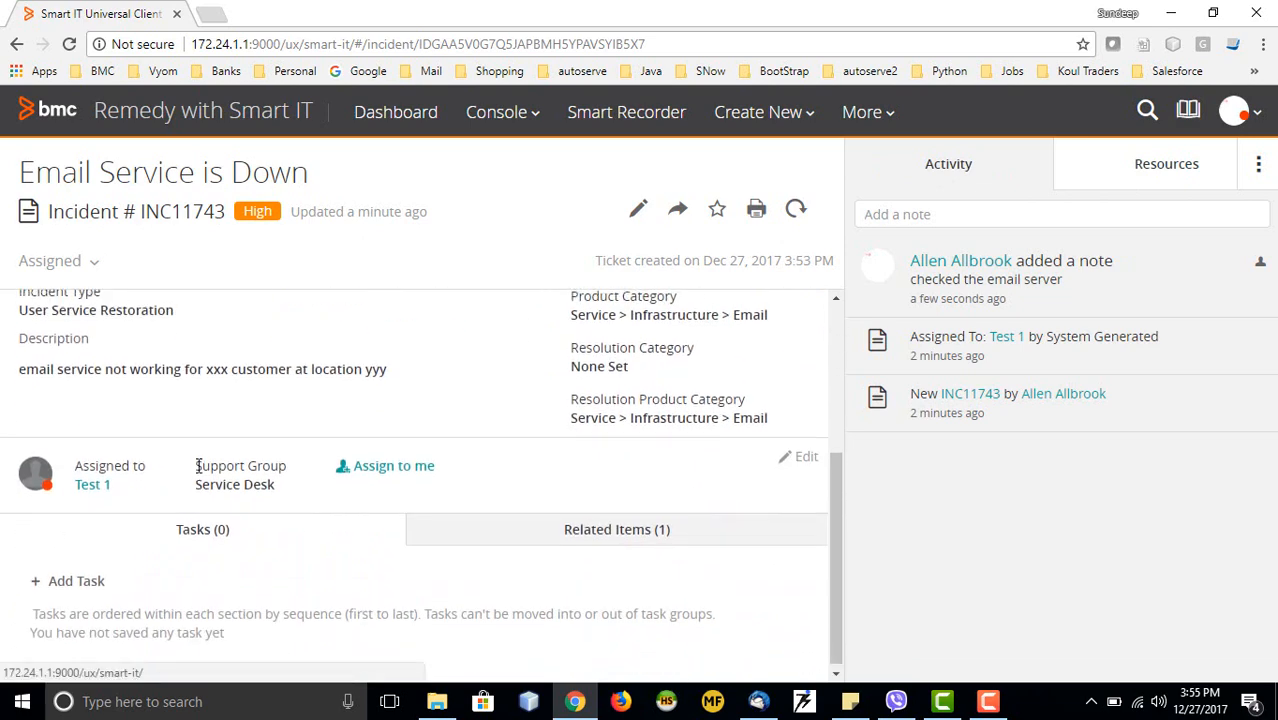
Add a task from scratch to INC11743, bringing up a blank Create Task form
{"action": "scroll", "coordinate": [197, 464], "scroll_direction": "up", "scroll_amount": 3}
{"action": "scroll", "coordinate": [197, 464], "scroll_direction": "down", "scroll_amount": 3}
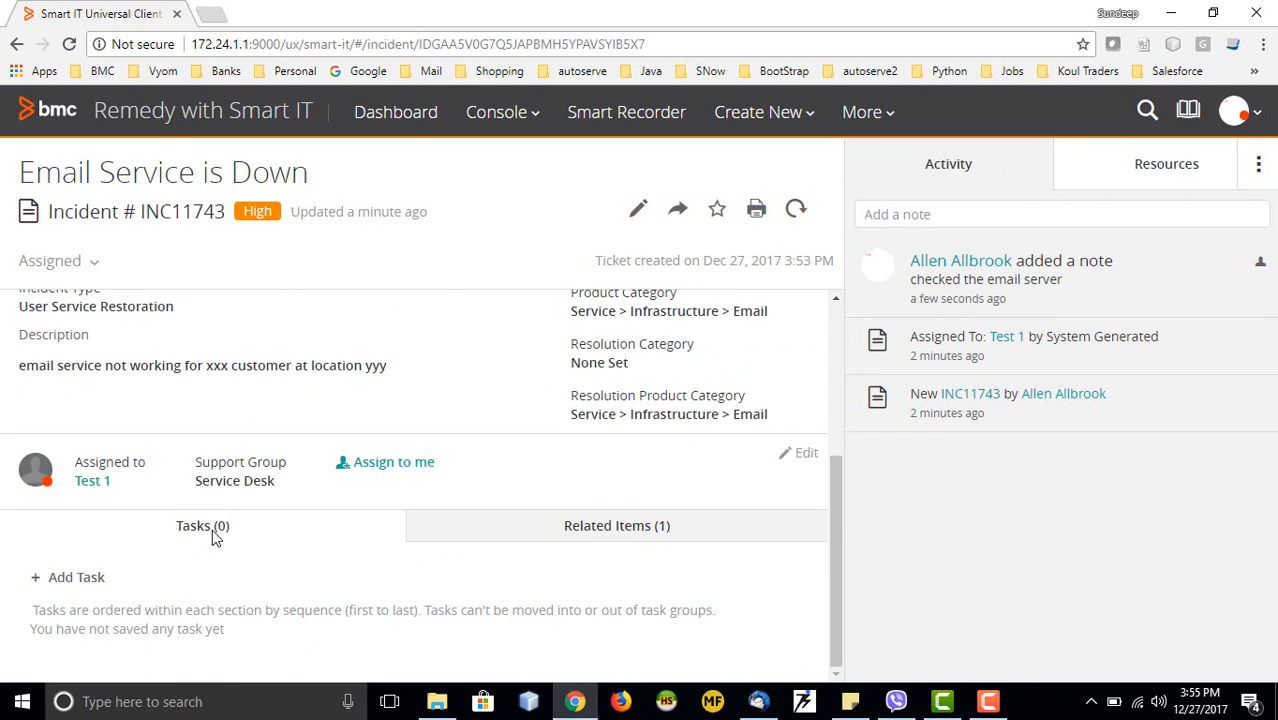
{"action": "left_click", "coordinate": [58, 588]}
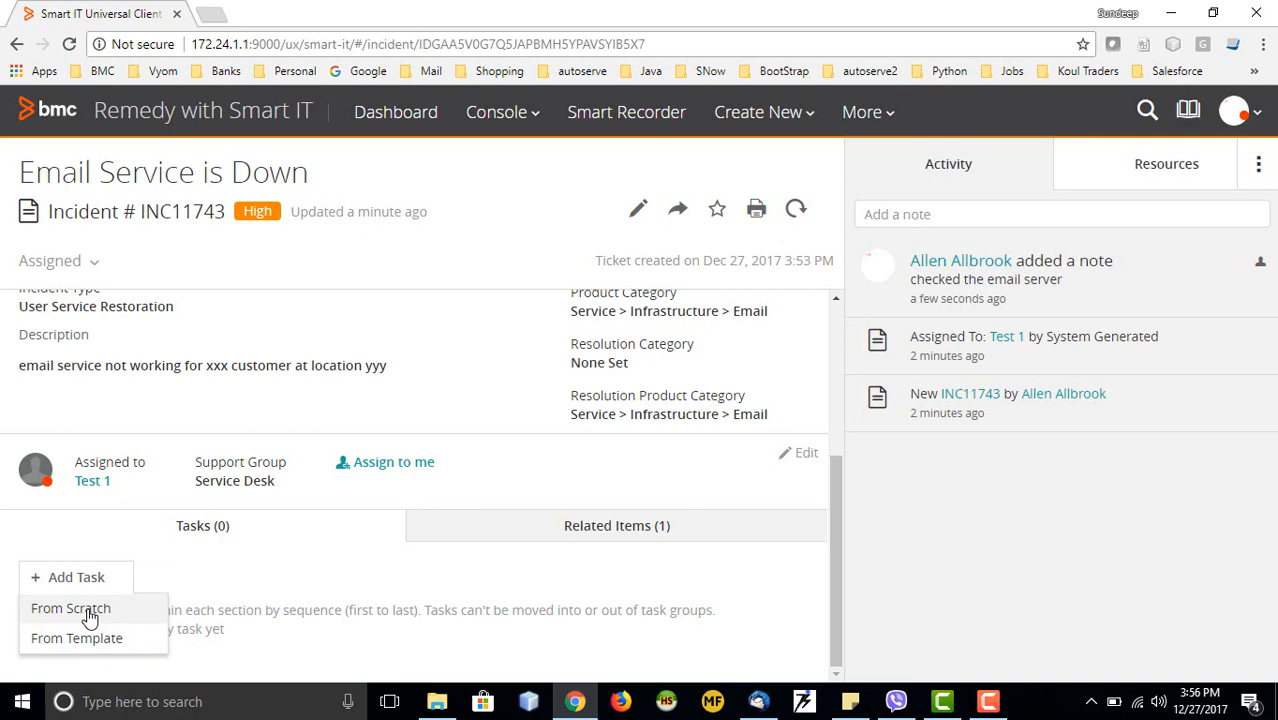
{"action": "left_click", "coordinate": [90, 617]}
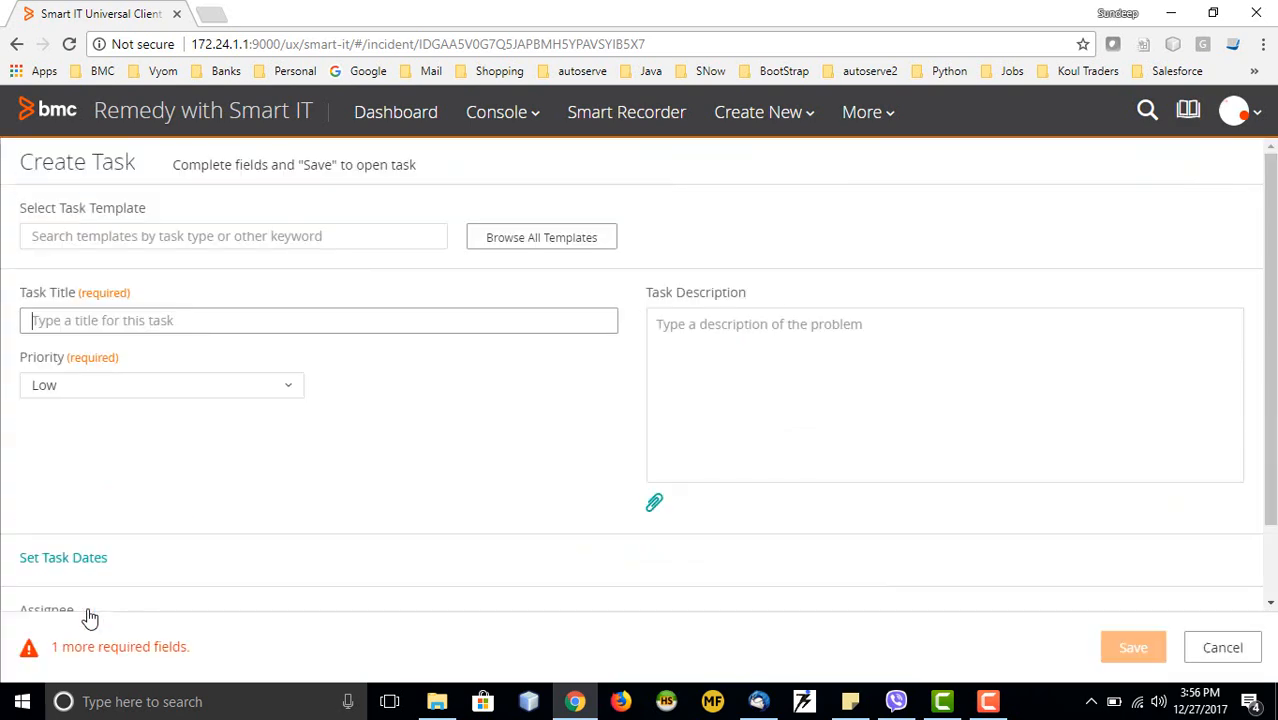
Create task TAS222 with title 'test' and description 'test'
{"action": "left_click", "coordinate": [270, 237]}
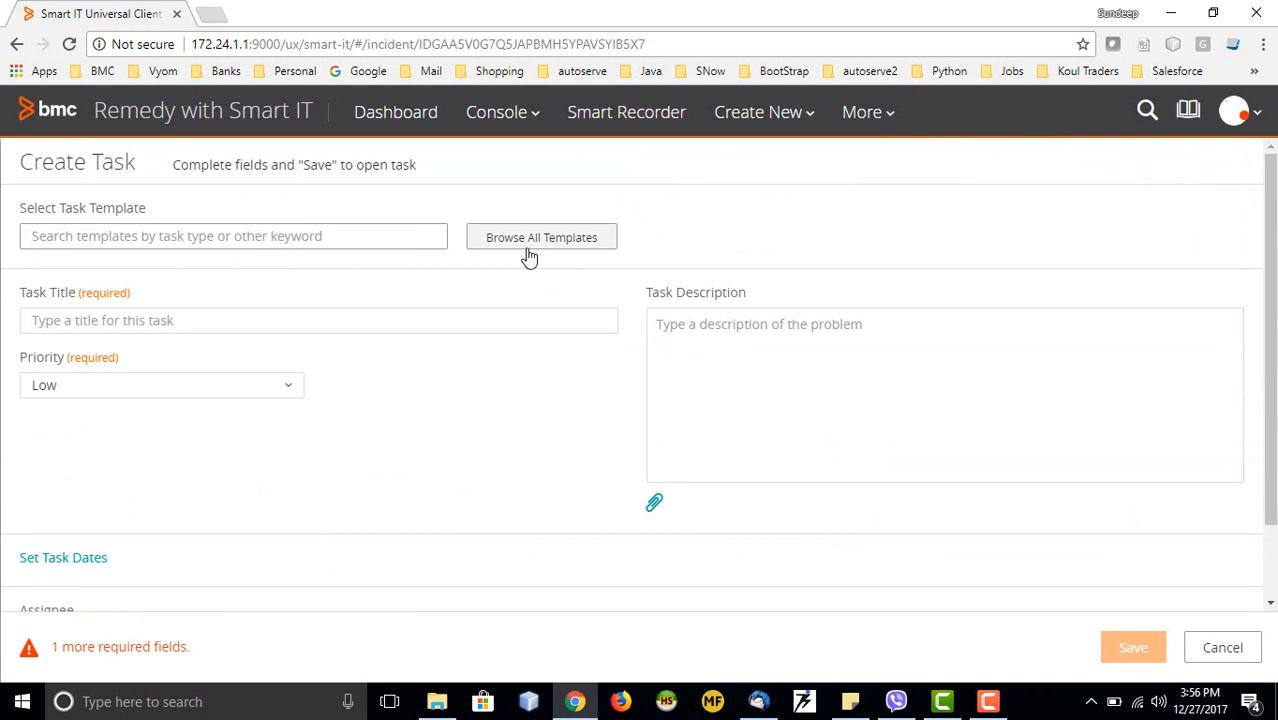
{"action": "left_click", "coordinate": [190, 322]}
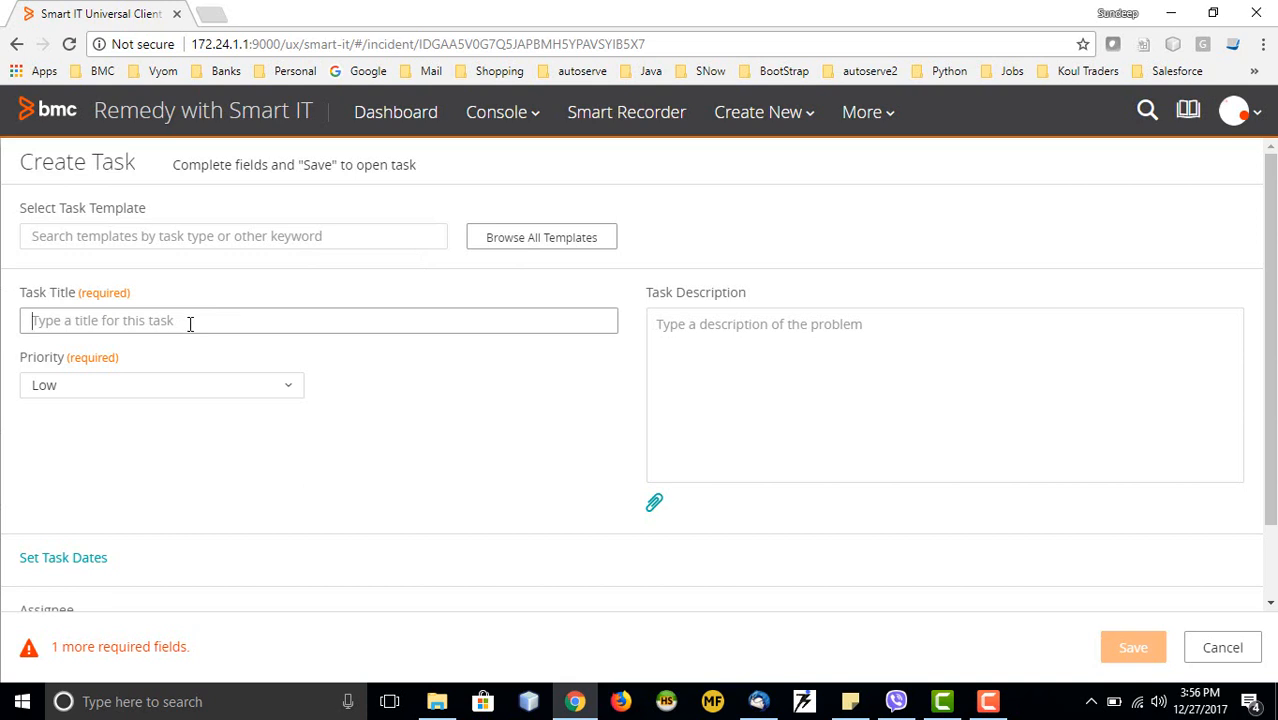
{"action": "type", "text": "test"}
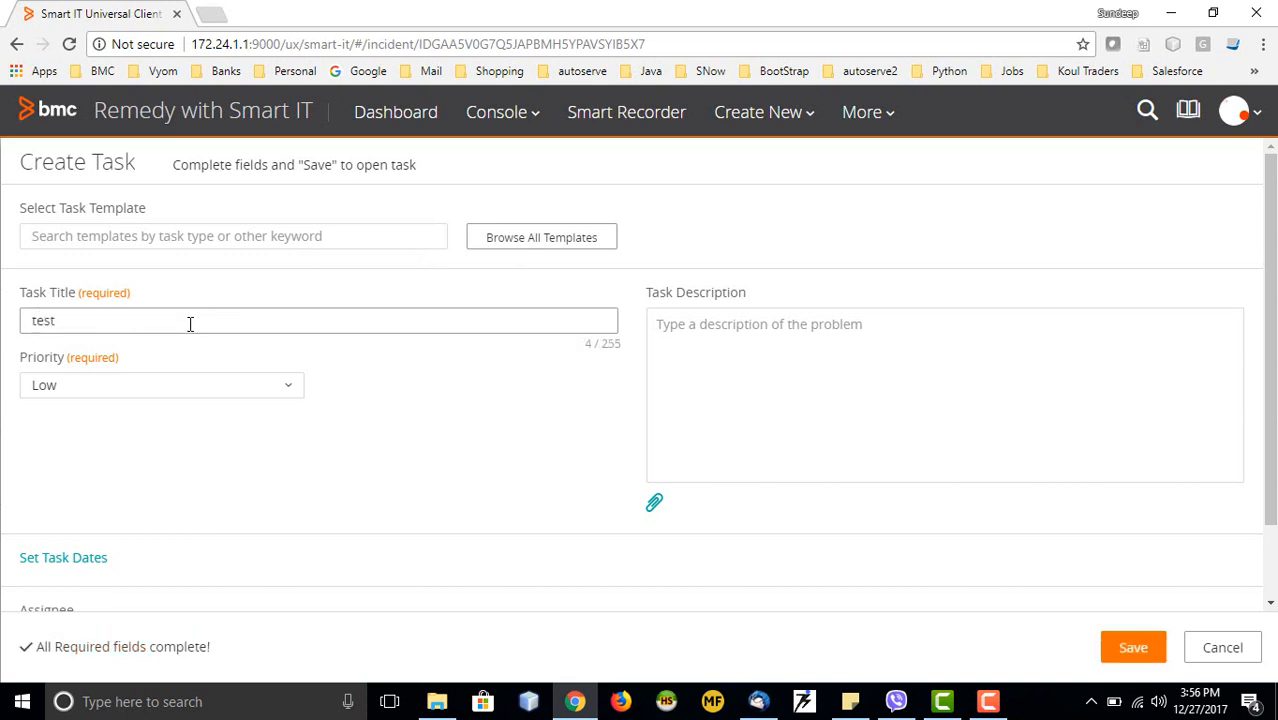
{"action": "left_click", "coordinate": [662, 385]}
{"action": "type", "text": "test"}
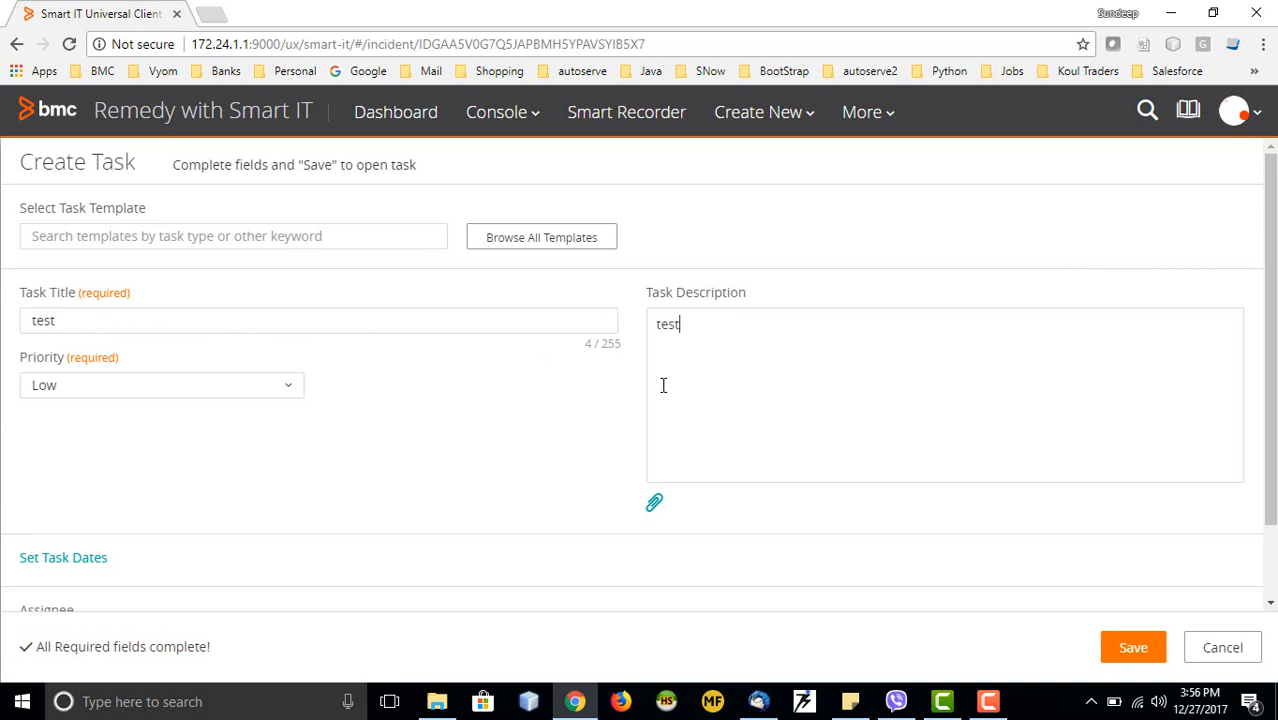
{"action": "scroll", "coordinate": [867, 516], "scroll_direction": "down", "scroll_amount": 1}
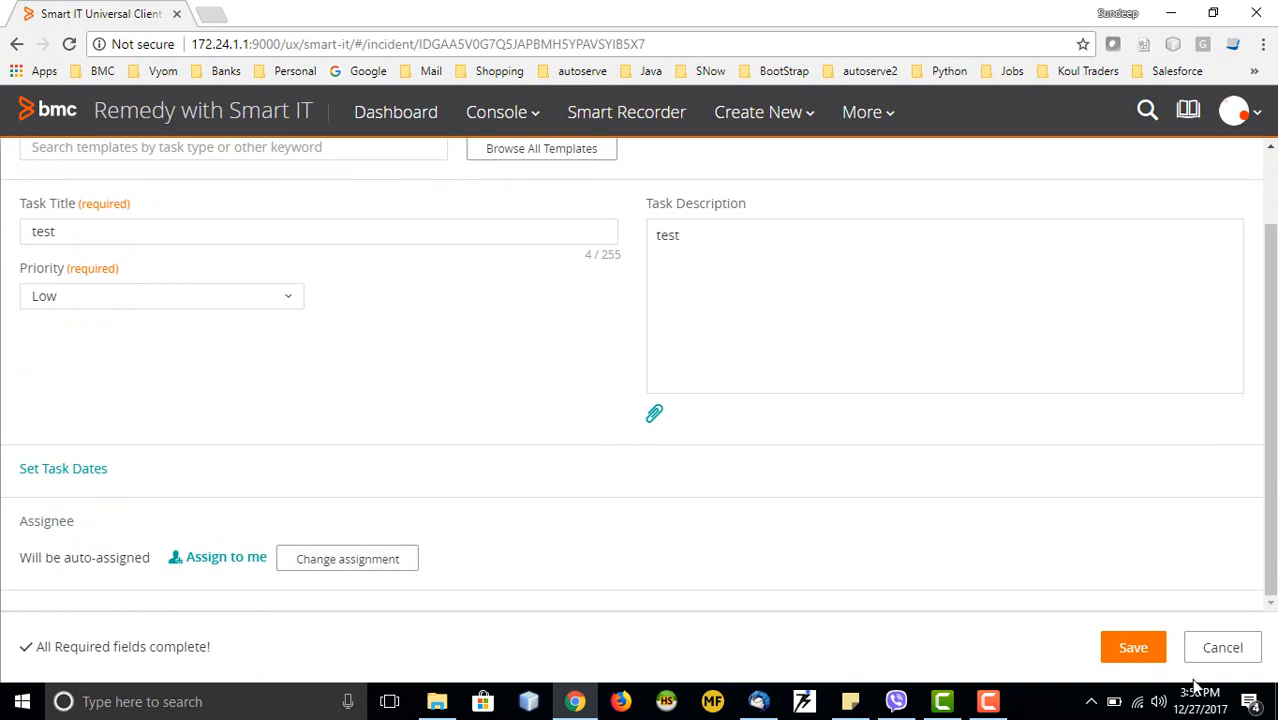
{"action": "left_click", "coordinate": [1132, 650]}
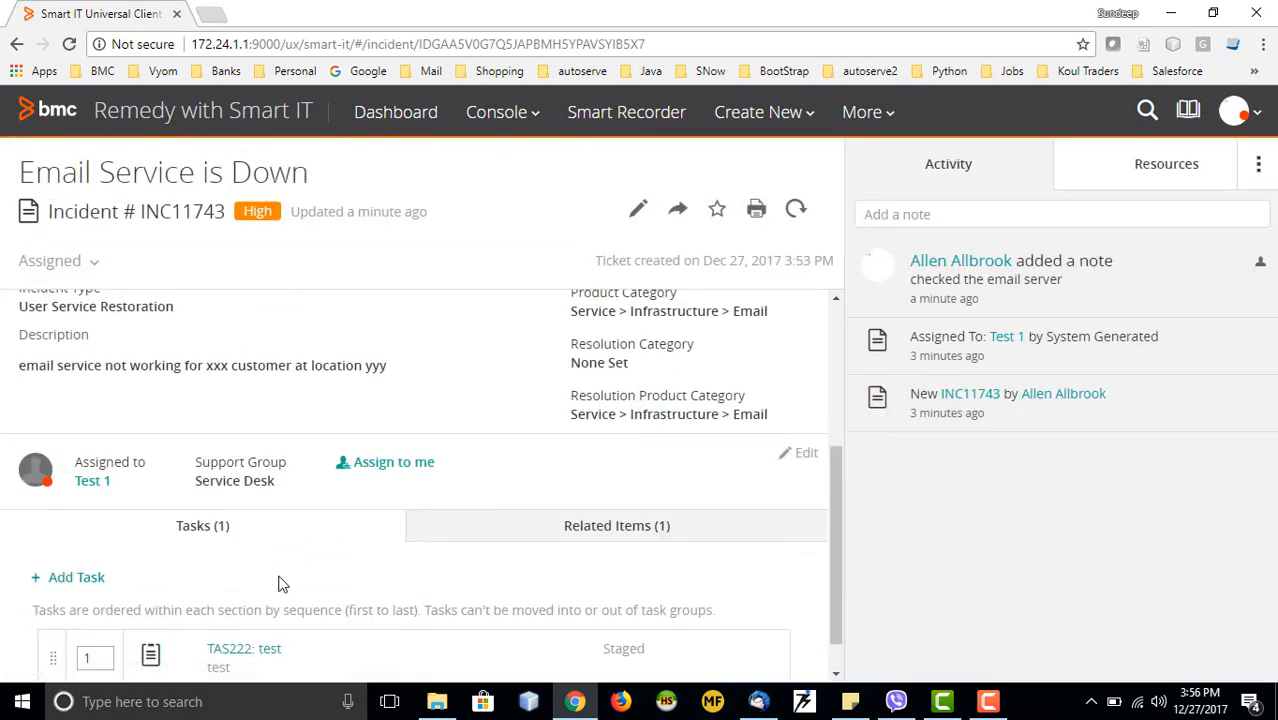
View the incident's Related Items, listing service request REQ410 'Email Service is Down'
{"action": "scroll", "coordinate": [281, 583], "scroll_direction": "down", "scroll_amount": 1}
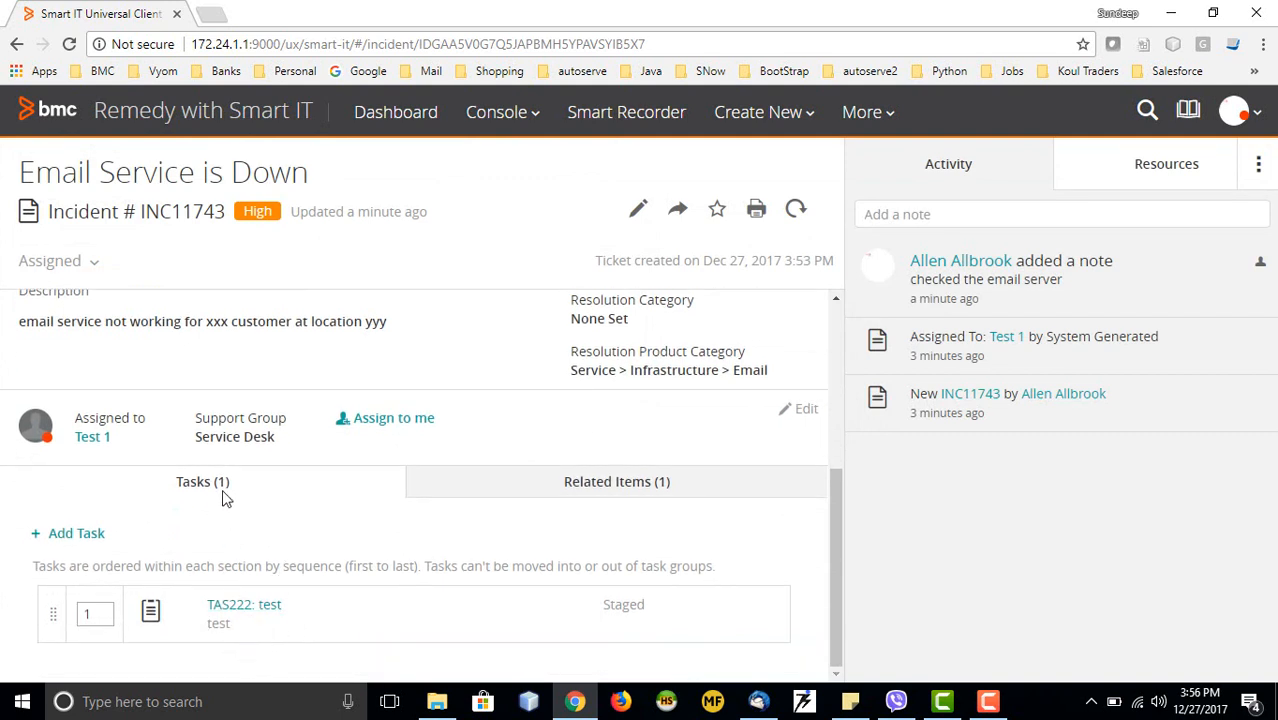
{"action": "left_click", "coordinate": [585, 490]}
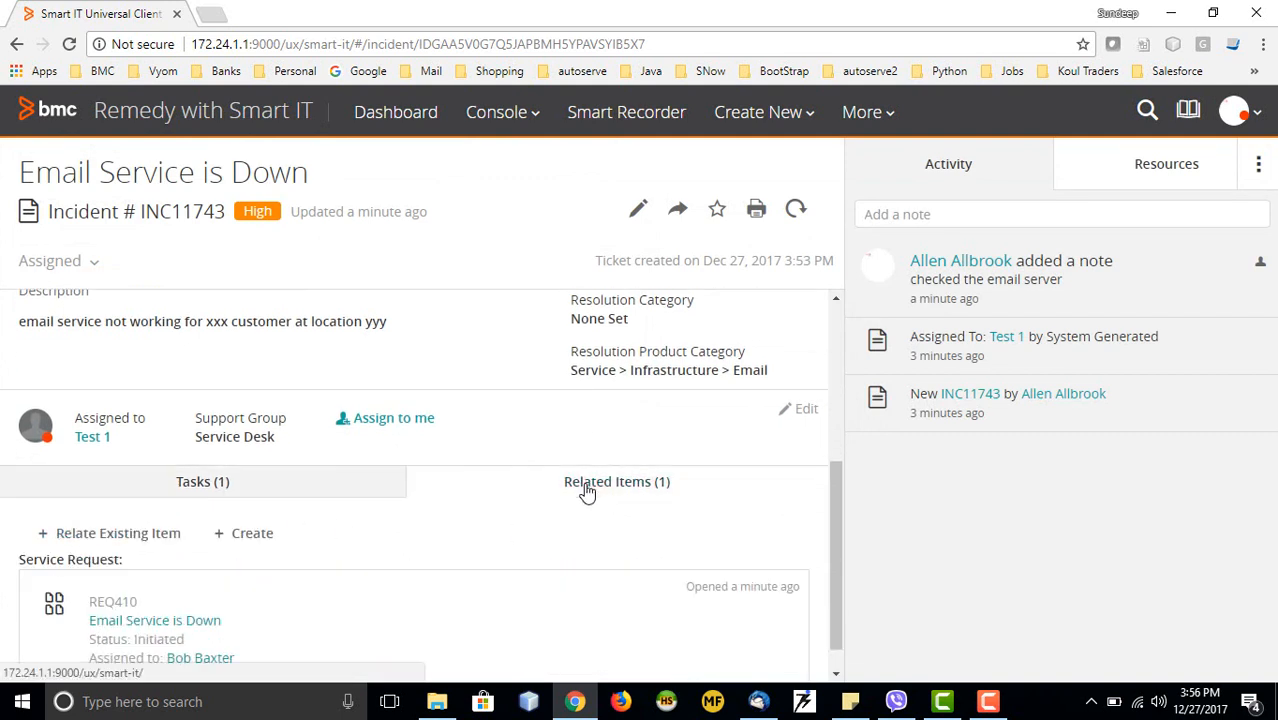
{"action": "scroll", "coordinate": [310, 562], "scroll_direction": "down", "scroll_amount": 1}
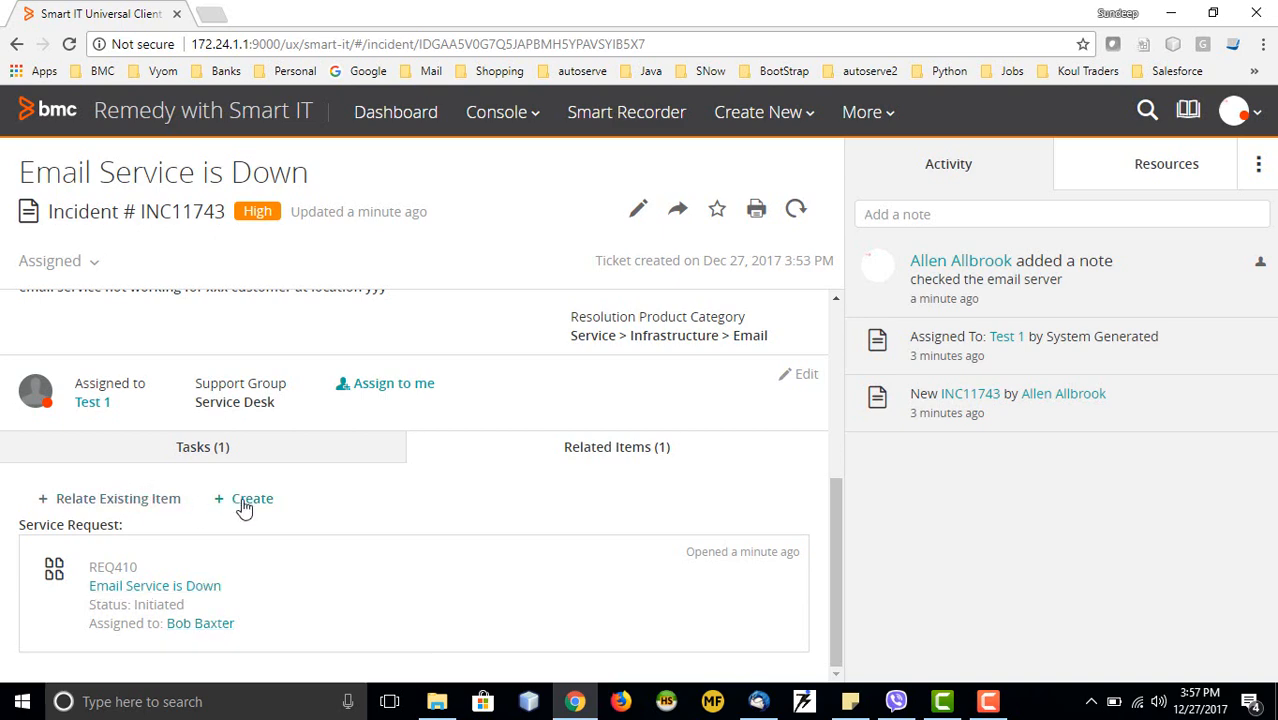
{"action": "left_click", "coordinate": [127, 509]}
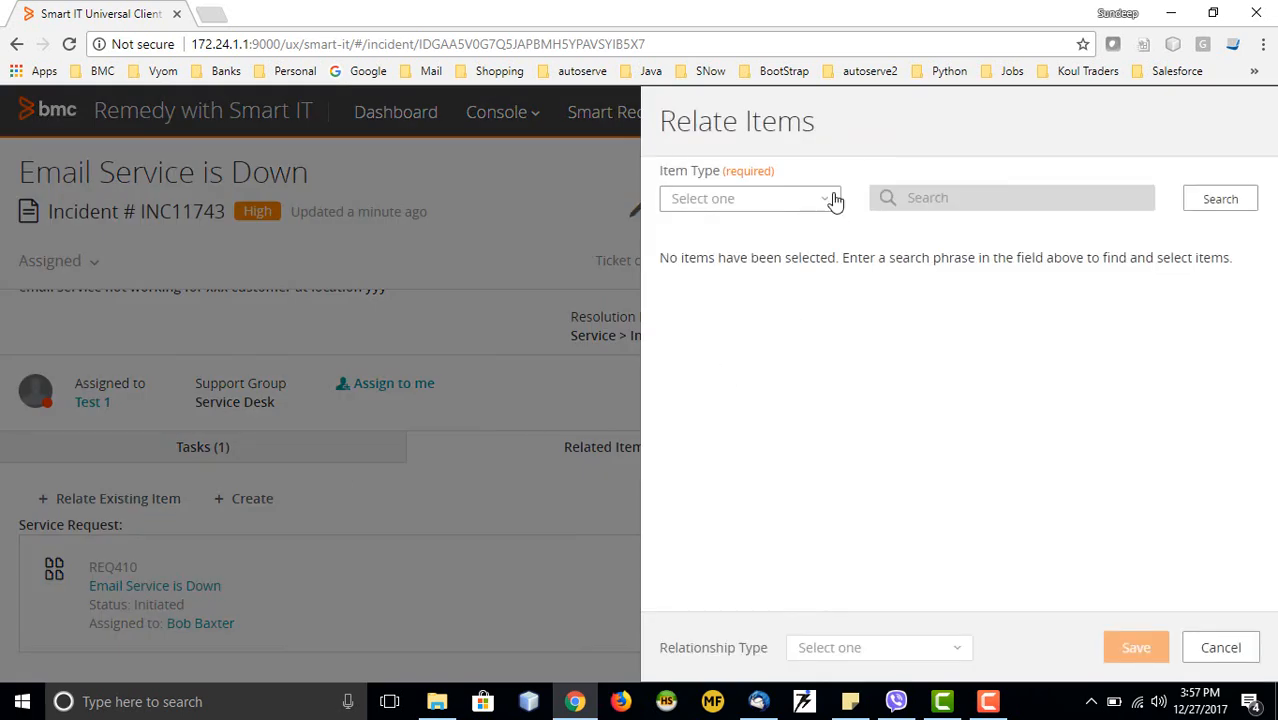
{"action": "left_click", "coordinate": [819, 205]}
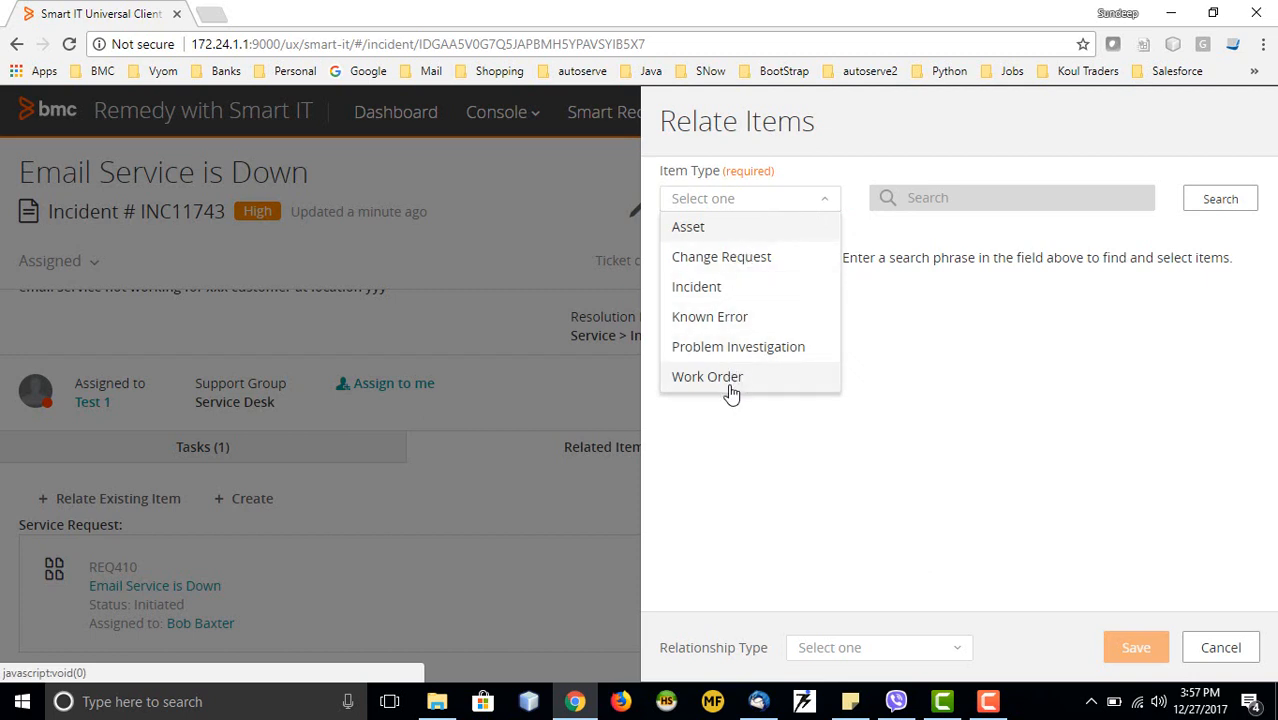
{"action": "left_click", "coordinate": [721, 290]}
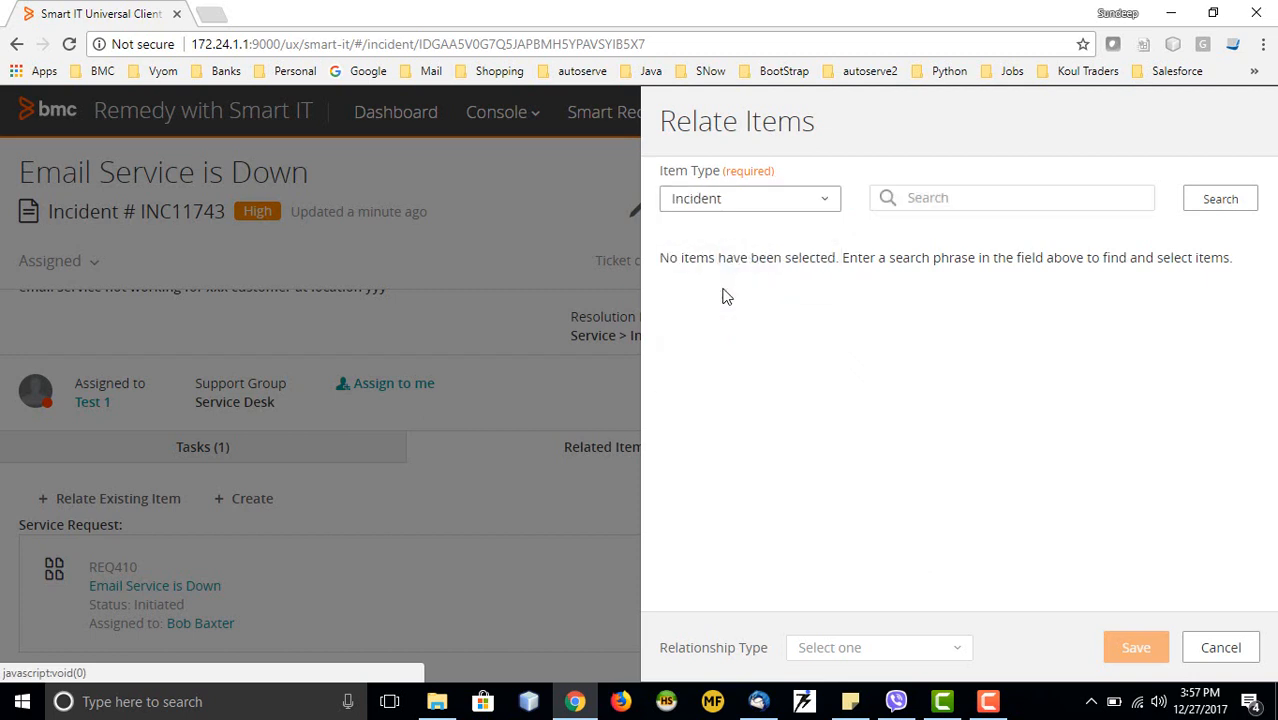
{"action": "left_click", "coordinate": [1034, 203]}
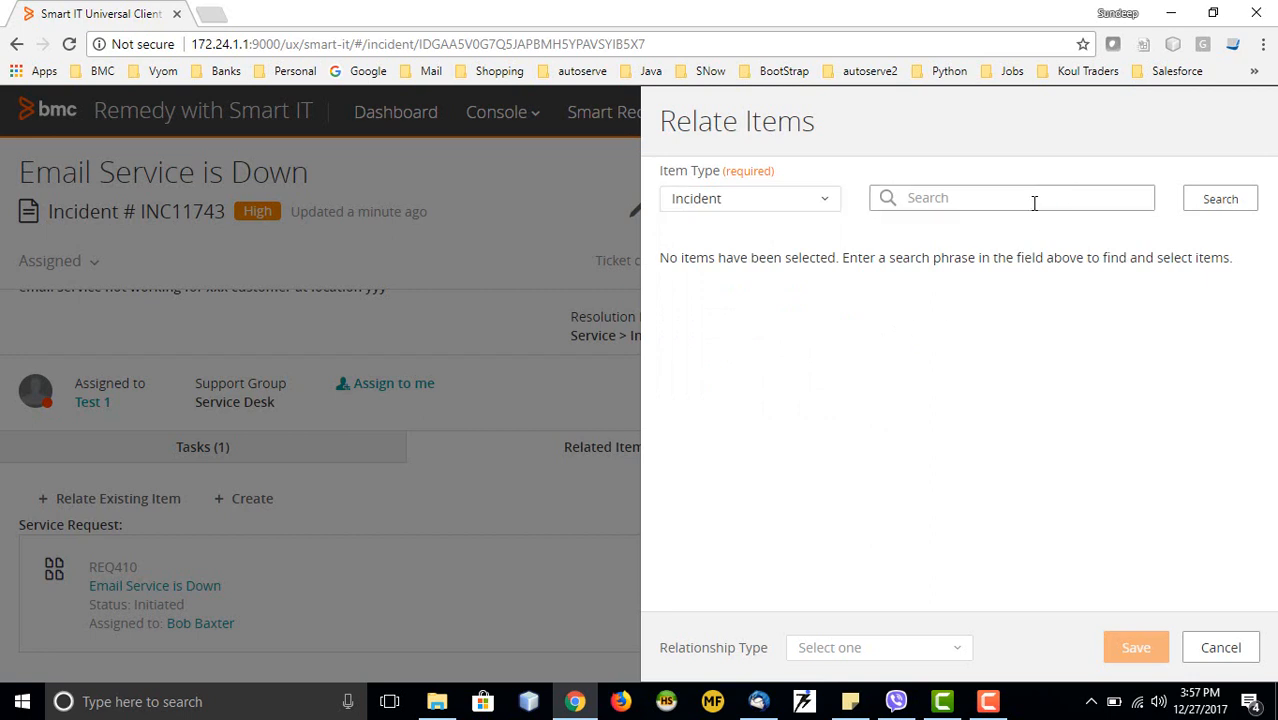
{"action": "type", "text": "email"}
{"action": "left_click", "coordinate": [1218, 206]}
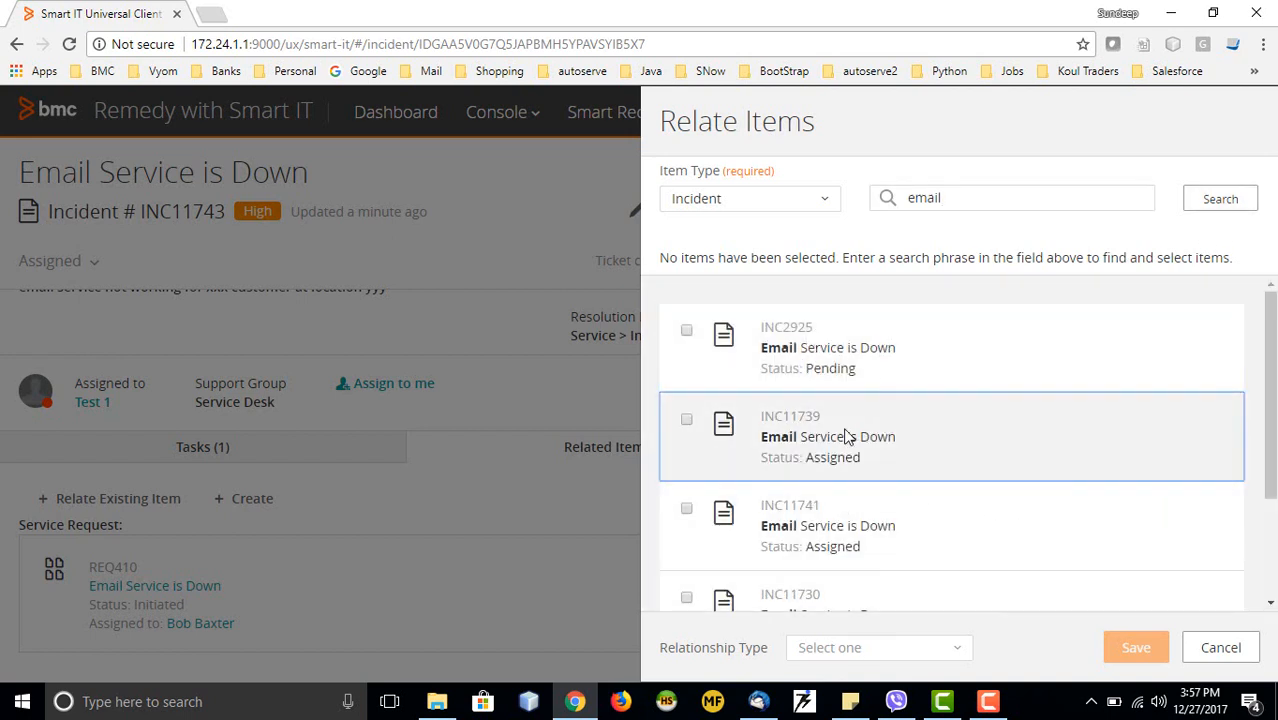
{"action": "left_click", "coordinate": [687, 332]}
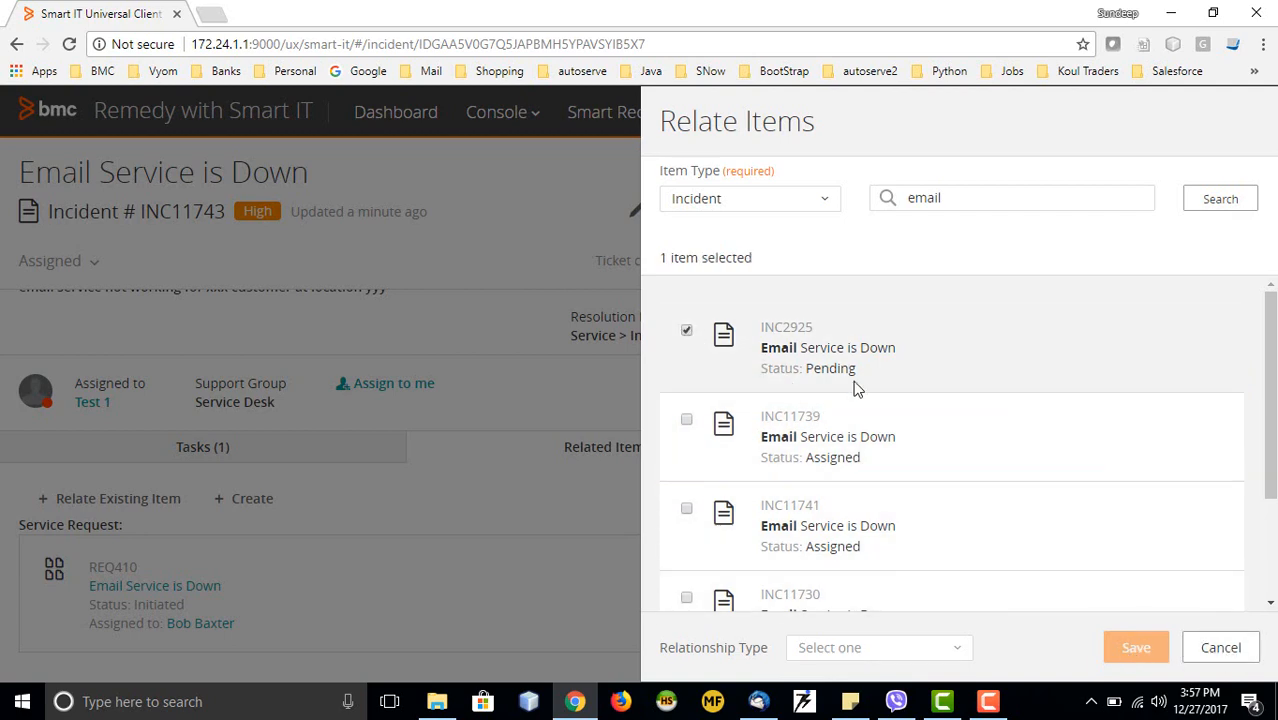
{"action": "left_click", "coordinate": [935, 663]}
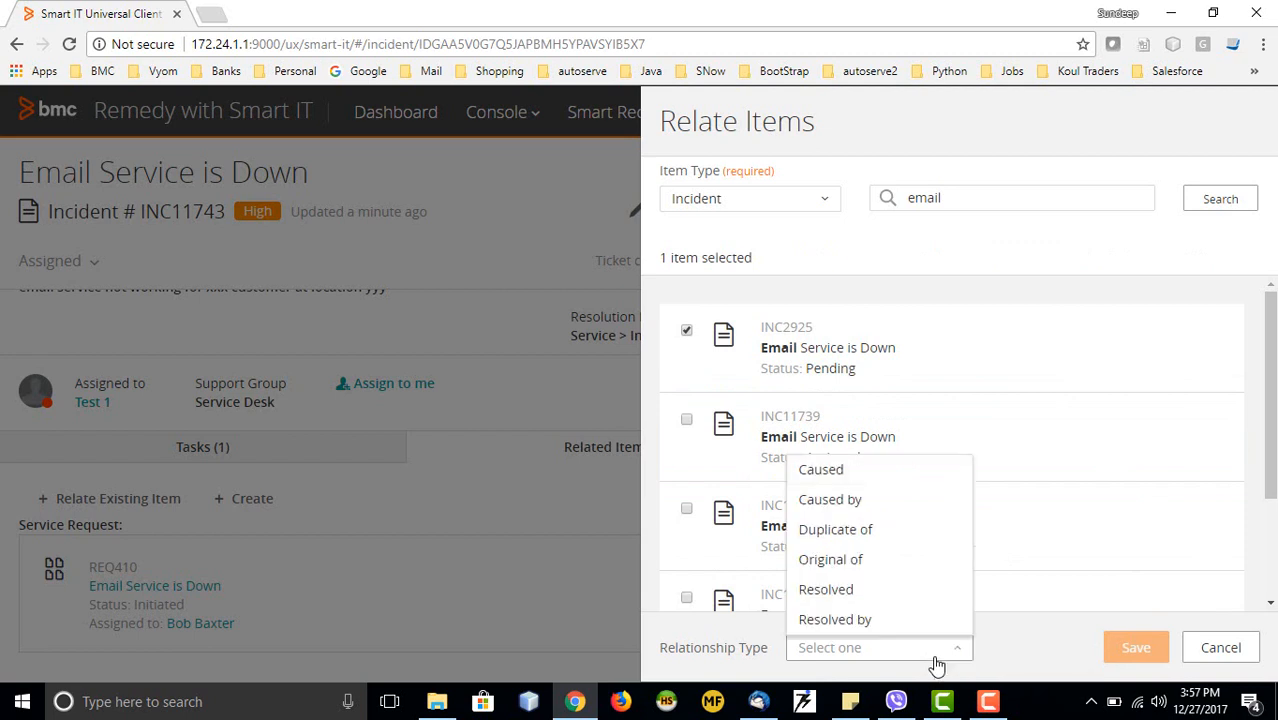
{"action": "left_click", "coordinate": [847, 534]}
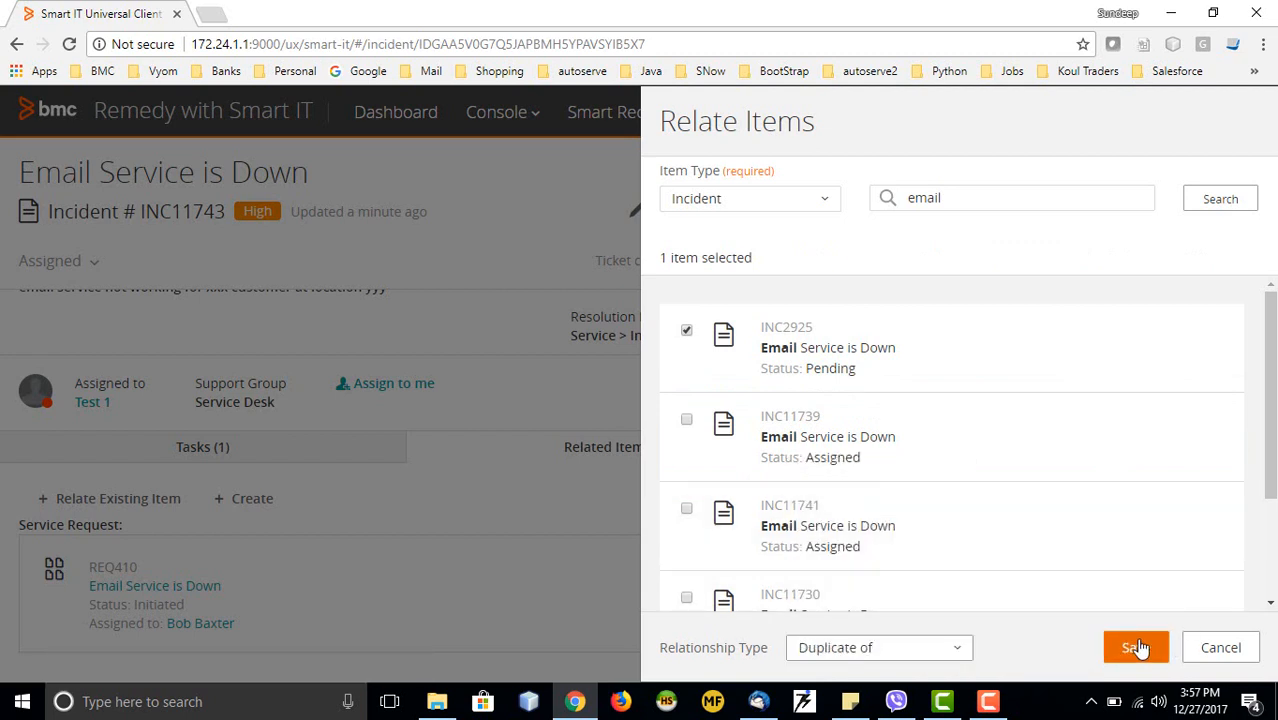
{"action": "left_click", "coordinate": [1224, 652]}
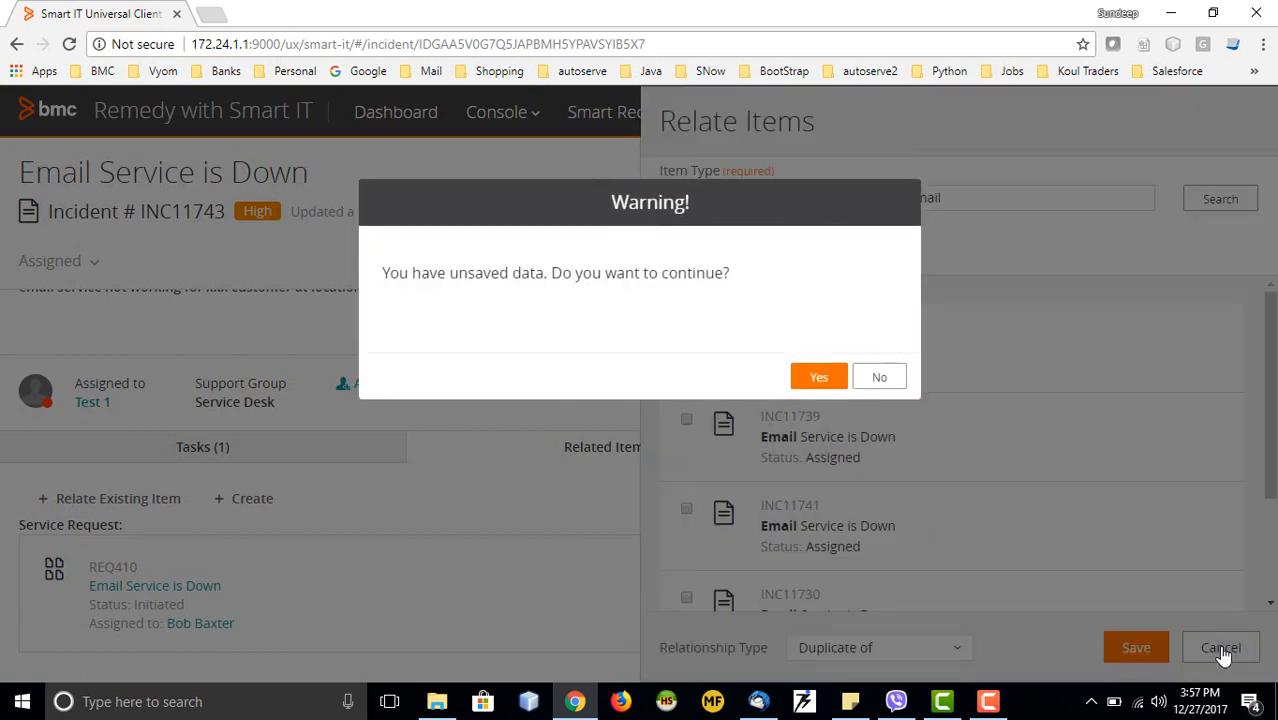
{"action": "left_click", "coordinate": [818, 377]}
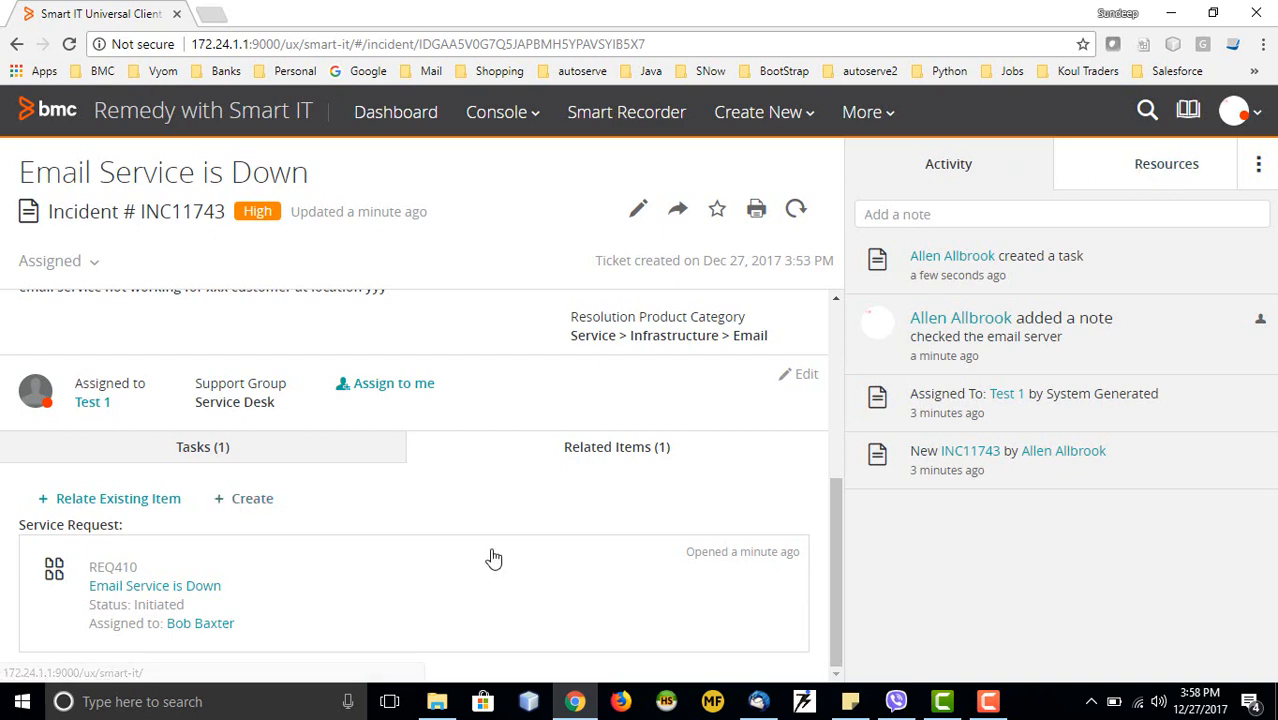
Browse the recommended knowledge and tickets for incident INC11743
{"action": "left_click", "coordinate": [1170, 168]}
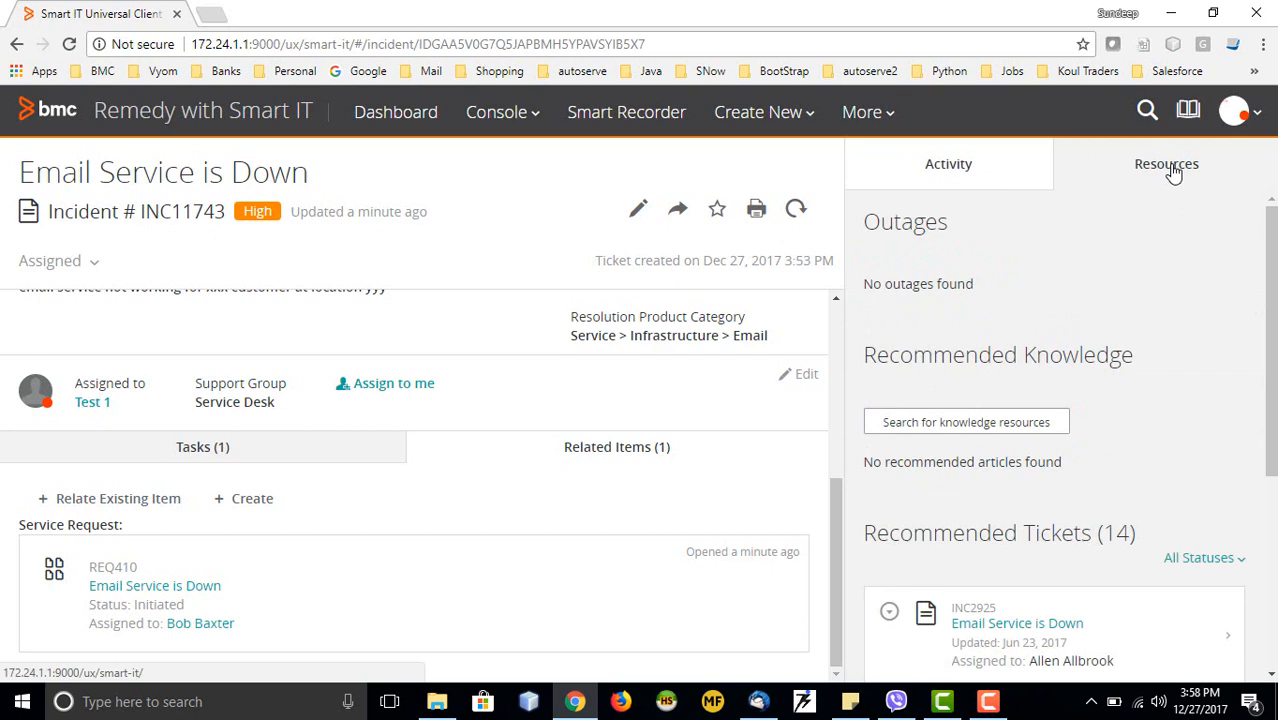
{"action": "scroll", "coordinate": [1083, 276], "scroll_direction": "down", "scroll_amount": 2}
{"action": "scroll", "coordinate": [1030, 274], "scroll_direction": "up", "scroll_amount": 1}
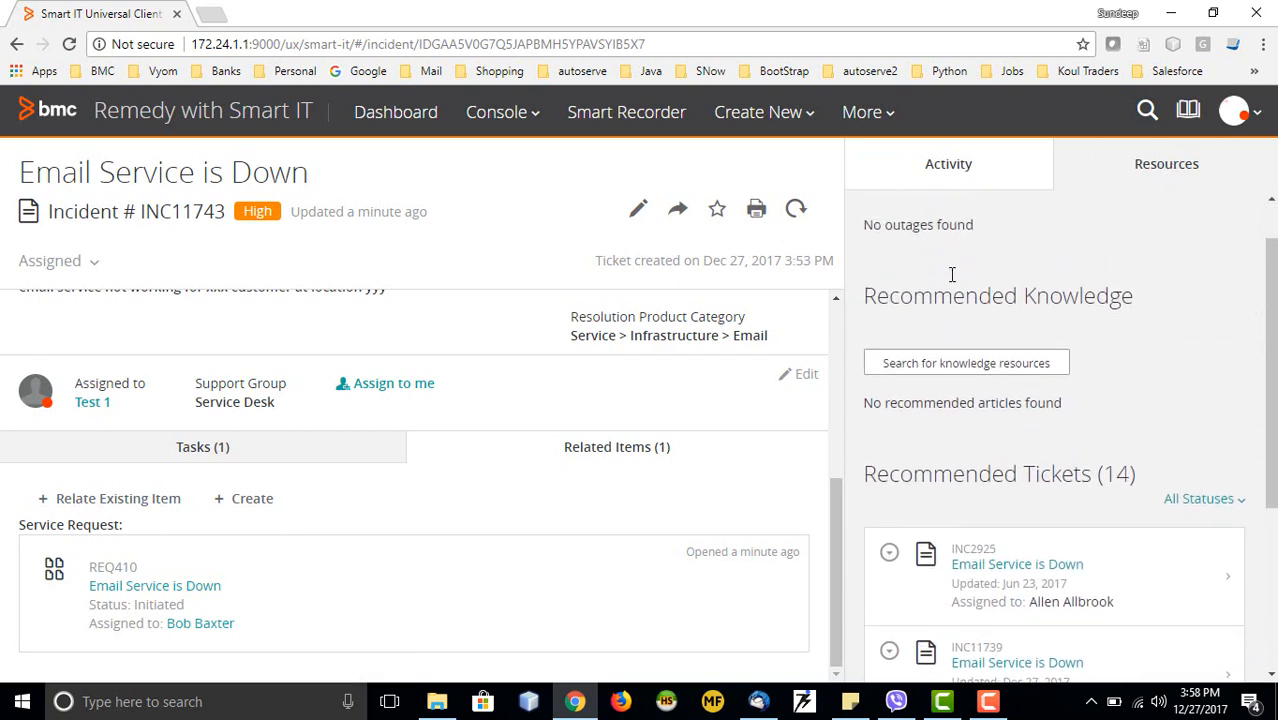
{"action": "scroll", "coordinate": [1035, 356], "scroll_direction": "down", "scroll_amount": 2}
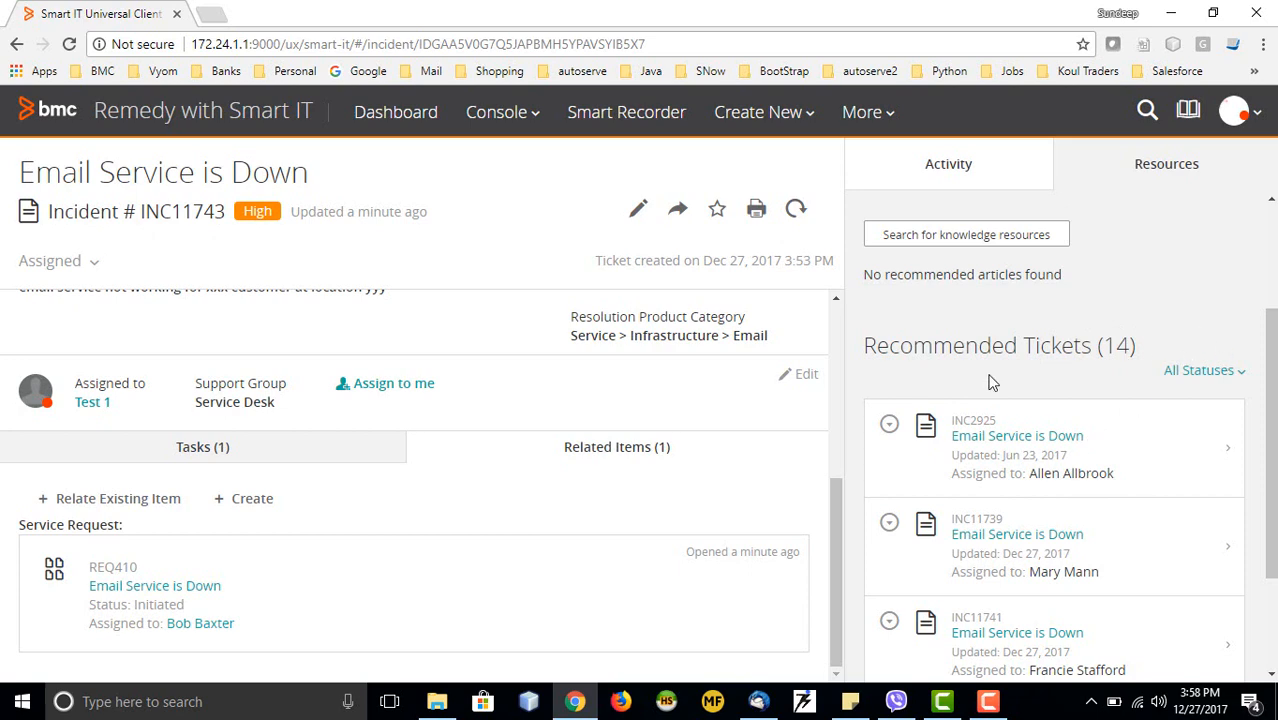
{"action": "scroll", "coordinate": [950, 330], "scroll_direction": "up", "scroll_amount": 2}
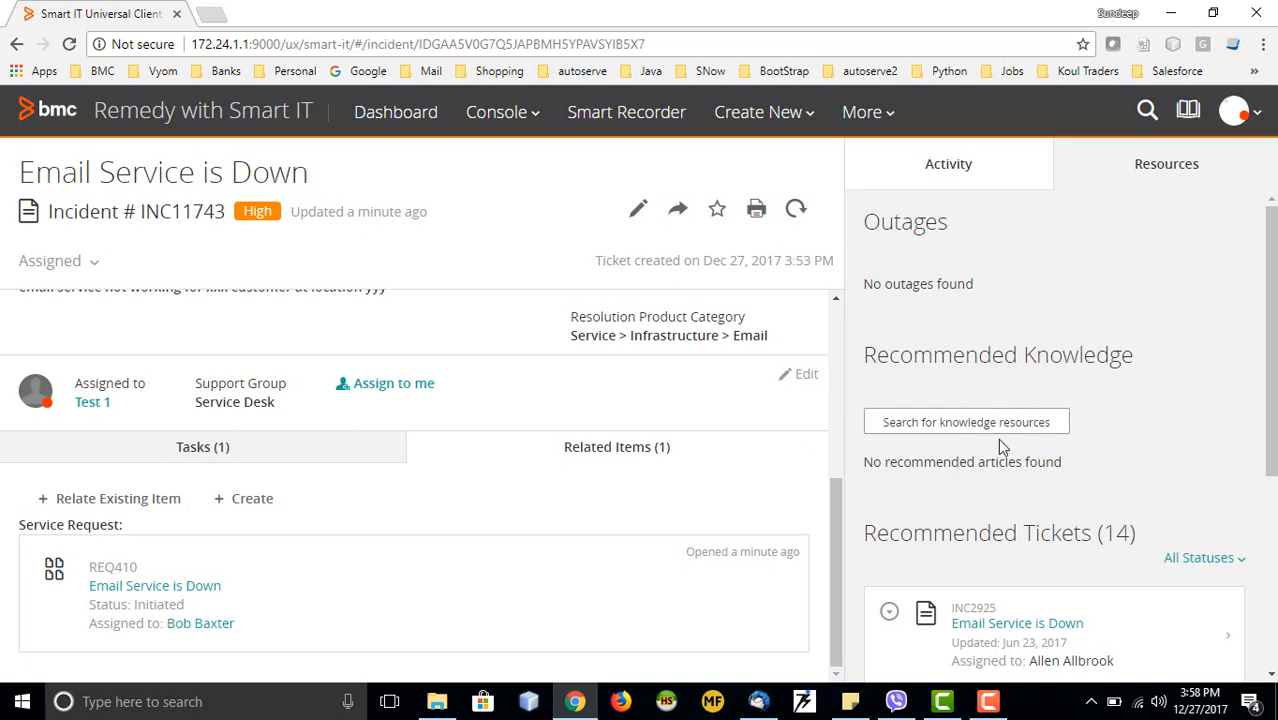
{"action": "scroll", "coordinate": [997, 440], "scroll_direction": "down", "scroll_amount": 2}
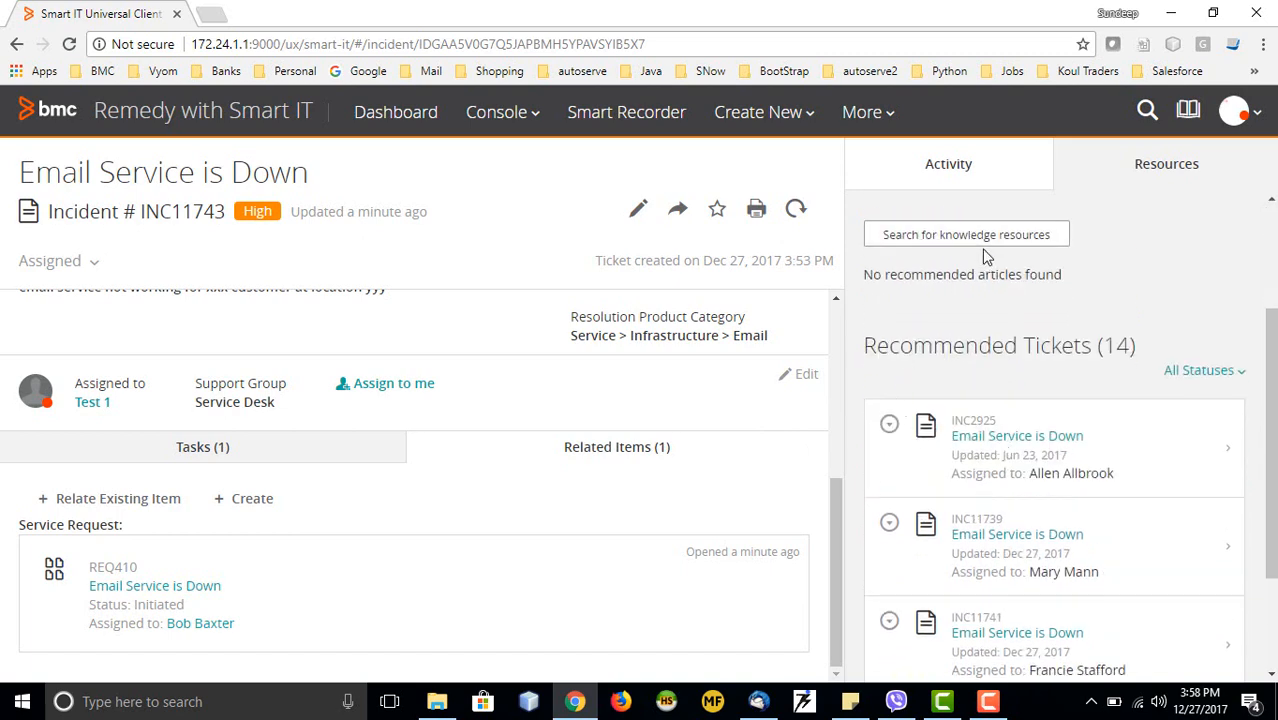
{"action": "scroll", "coordinate": [1027, 386], "scroll_direction": "down", "scroll_amount": 2}
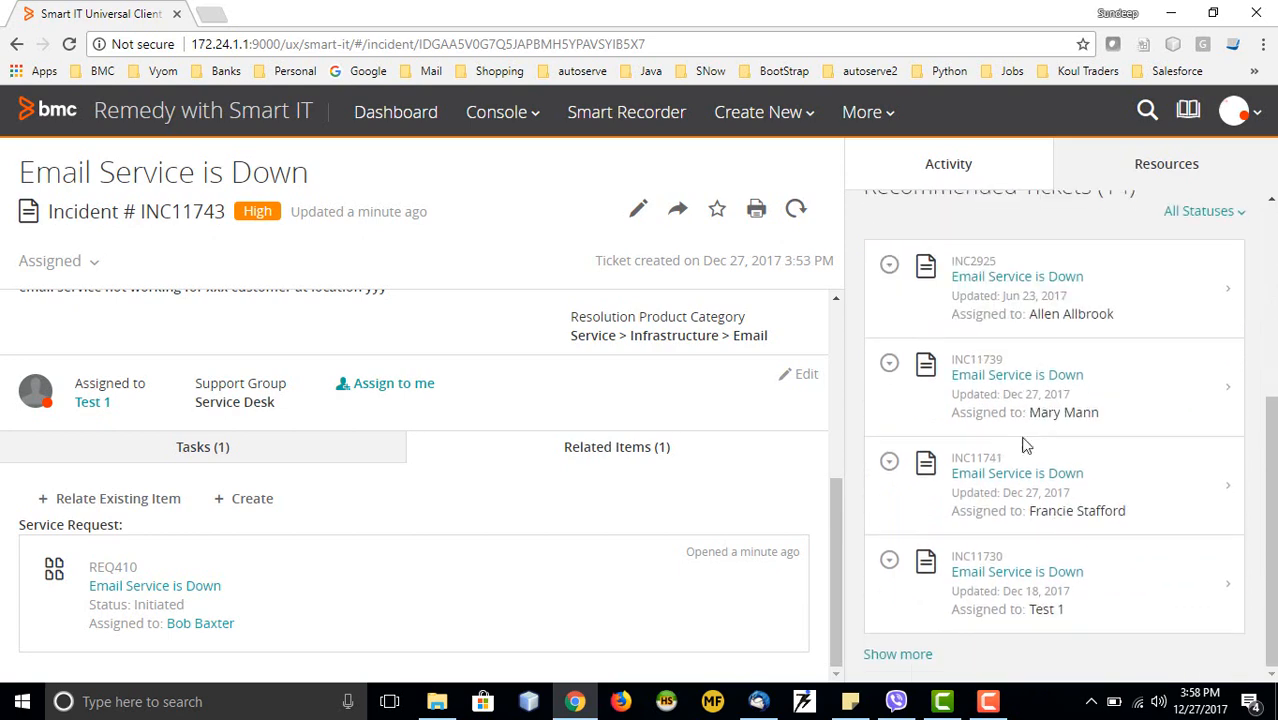
{"action": "scroll", "coordinate": [968, 424], "scroll_direction": "up", "scroll_amount": 4}
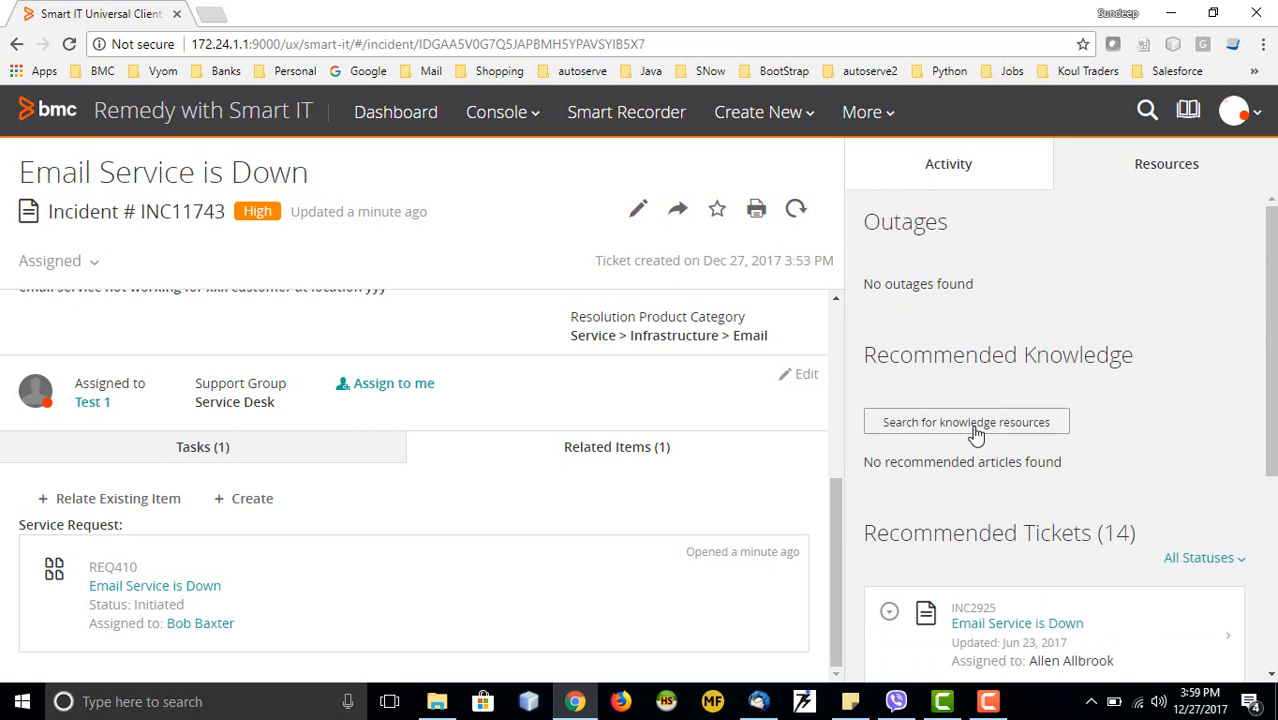
{"action": "scroll", "coordinate": [1011, 477], "scroll_direction": "down", "scroll_amount": 1}
{"action": "scroll", "coordinate": [998, 478], "scroll_direction": "down", "scroll_amount": 2}
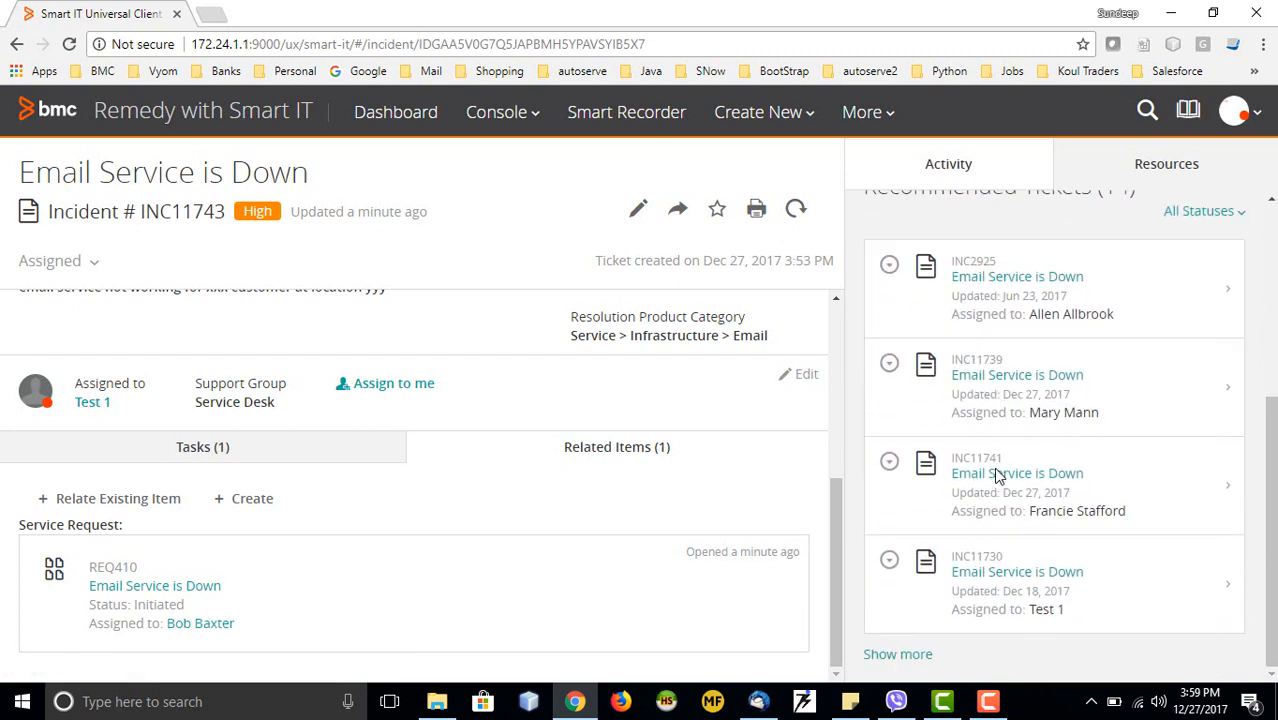
{"action": "scroll", "coordinate": [568, 456], "scroll_direction": "up", "scroll_amount": 3}
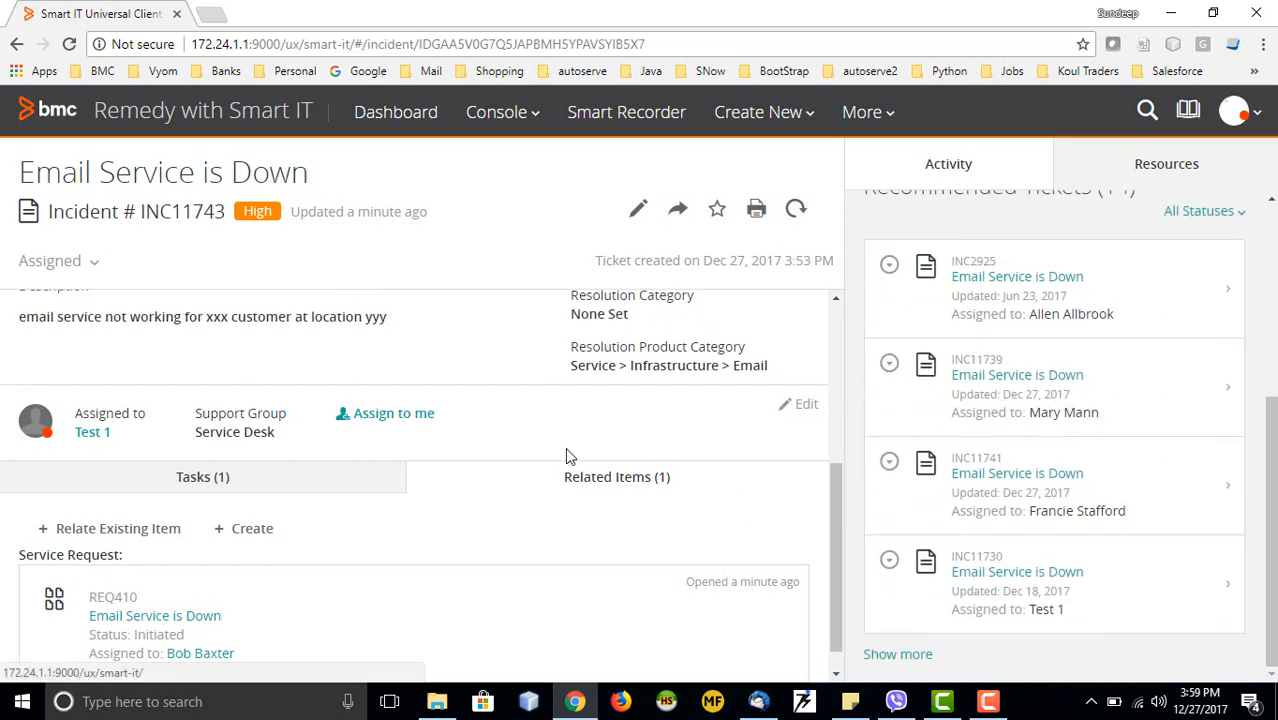
Expand the recommended tickets list, then switch back to the incident's Activity feed
{"action": "left_click", "coordinate": [908, 663]}
{"action": "scroll", "coordinate": [1000, 520], "scroll_direction": "down", "scroll_amount": 3}
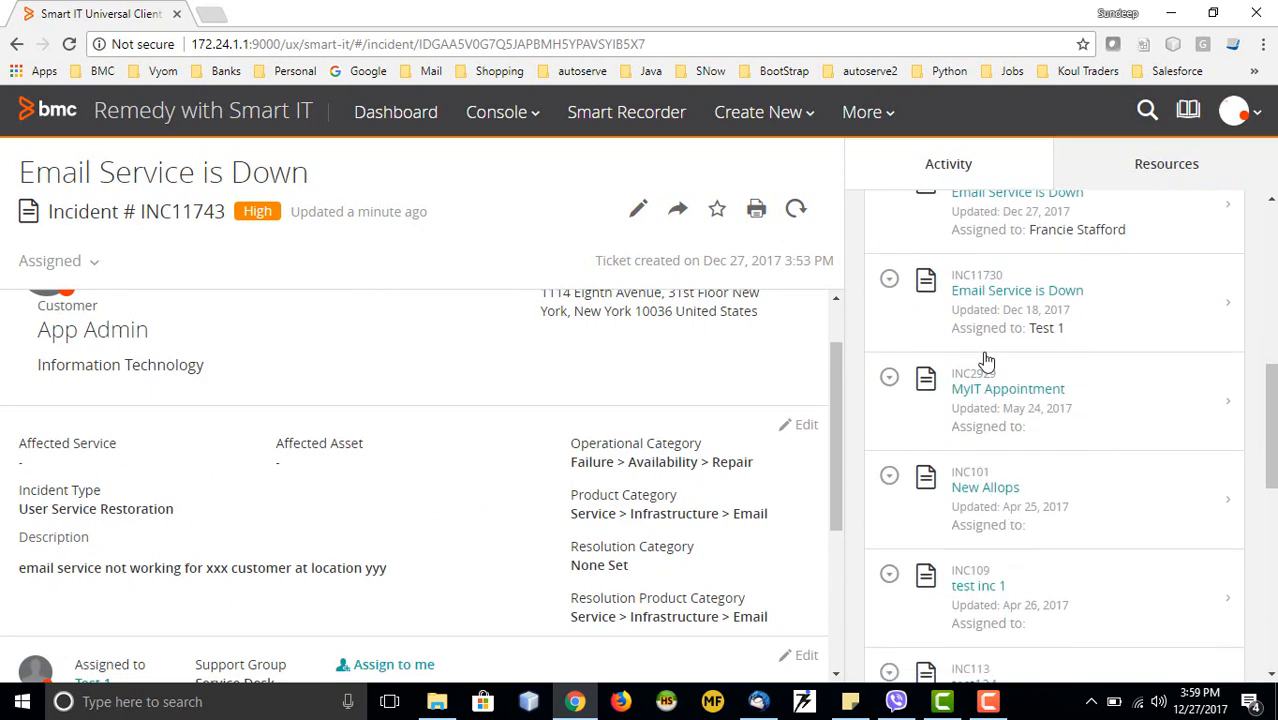
{"action": "scroll", "coordinate": [984, 402], "scroll_direction": "up", "scroll_amount": 5}
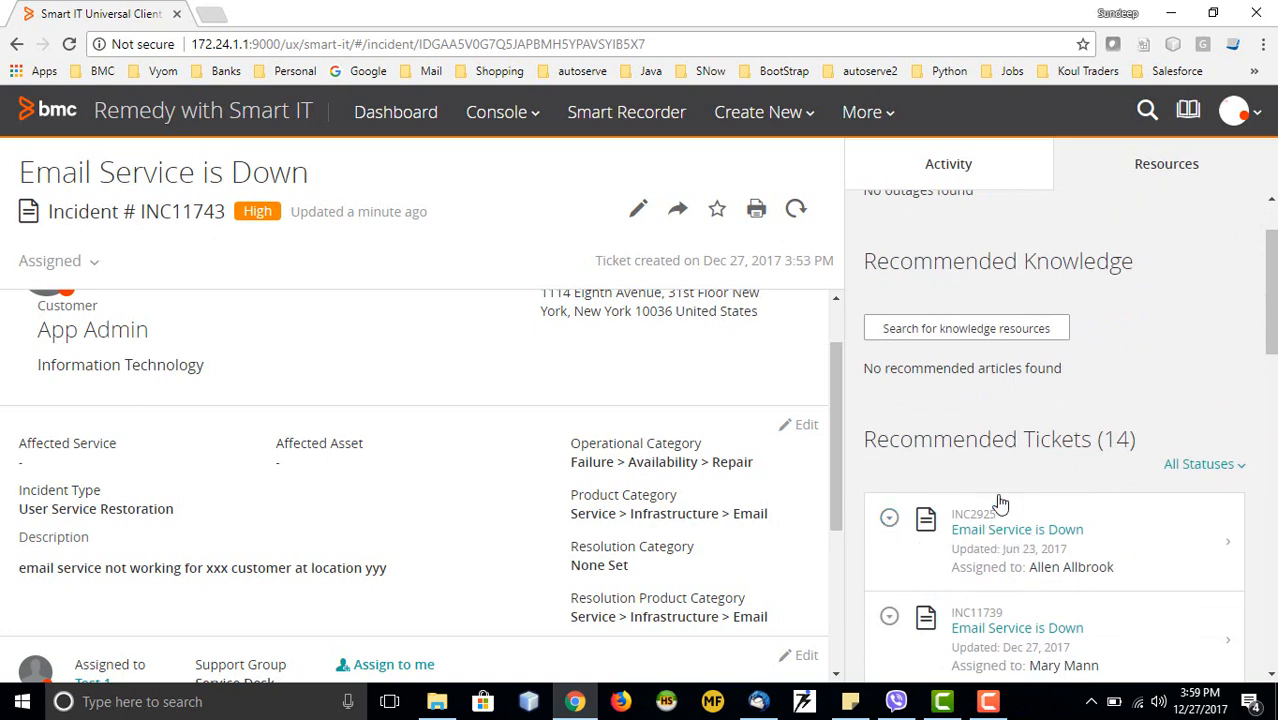
{"action": "scroll", "coordinate": [1004, 520], "scroll_direction": "down", "scroll_amount": 2}
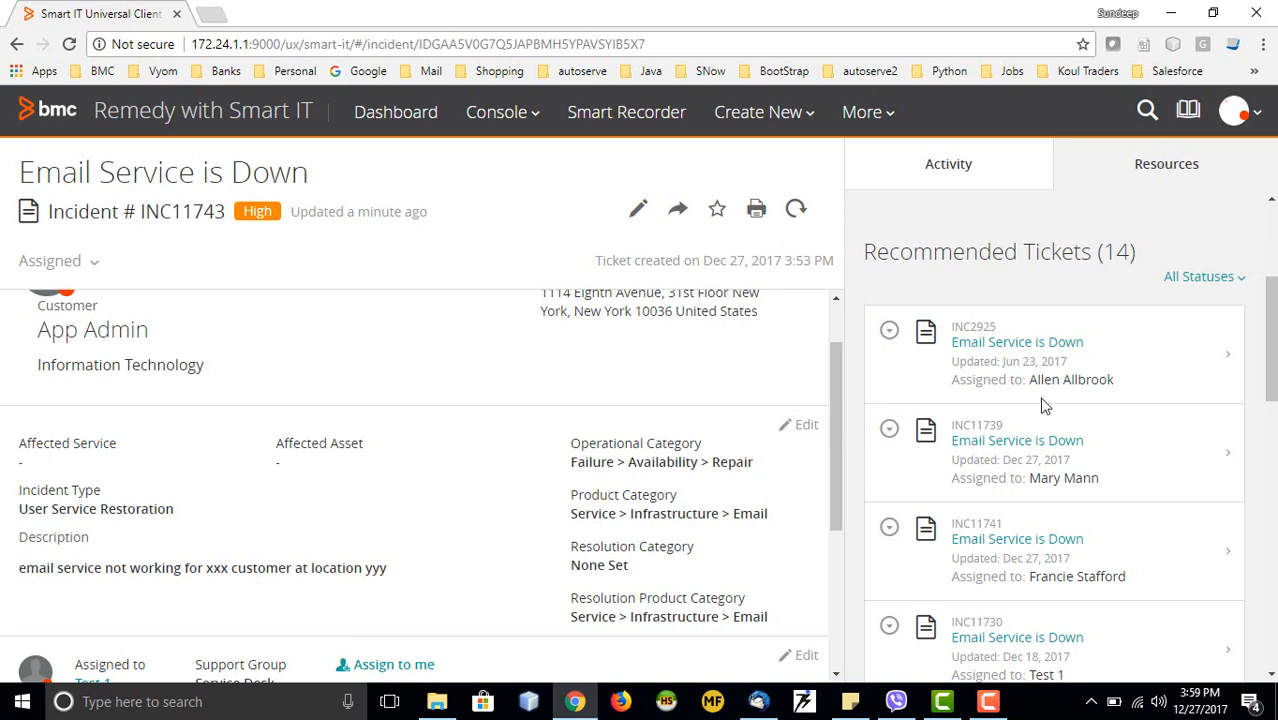
{"action": "scroll", "coordinate": [700, 378], "scroll_direction": "up", "scroll_amount": 1}
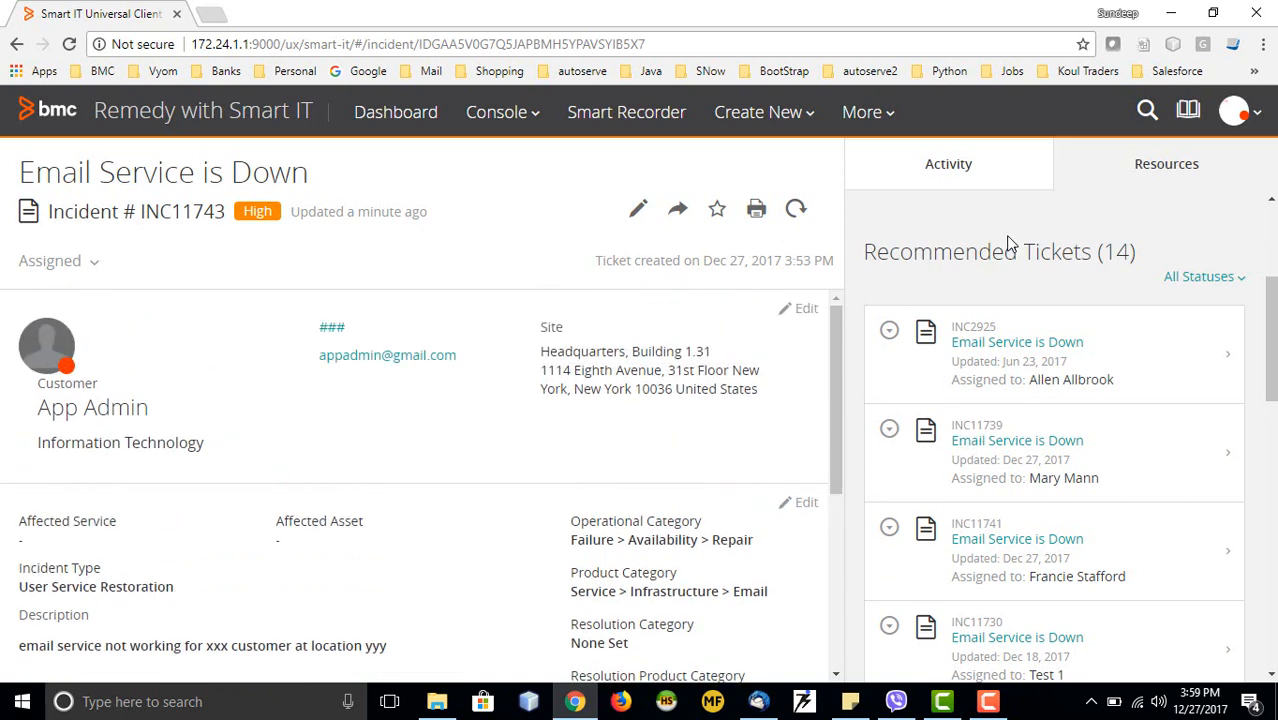
{"action": "scroll", "coordinate": [1008, 240], "scroll_direction": "up", "scroll_amount": 1}
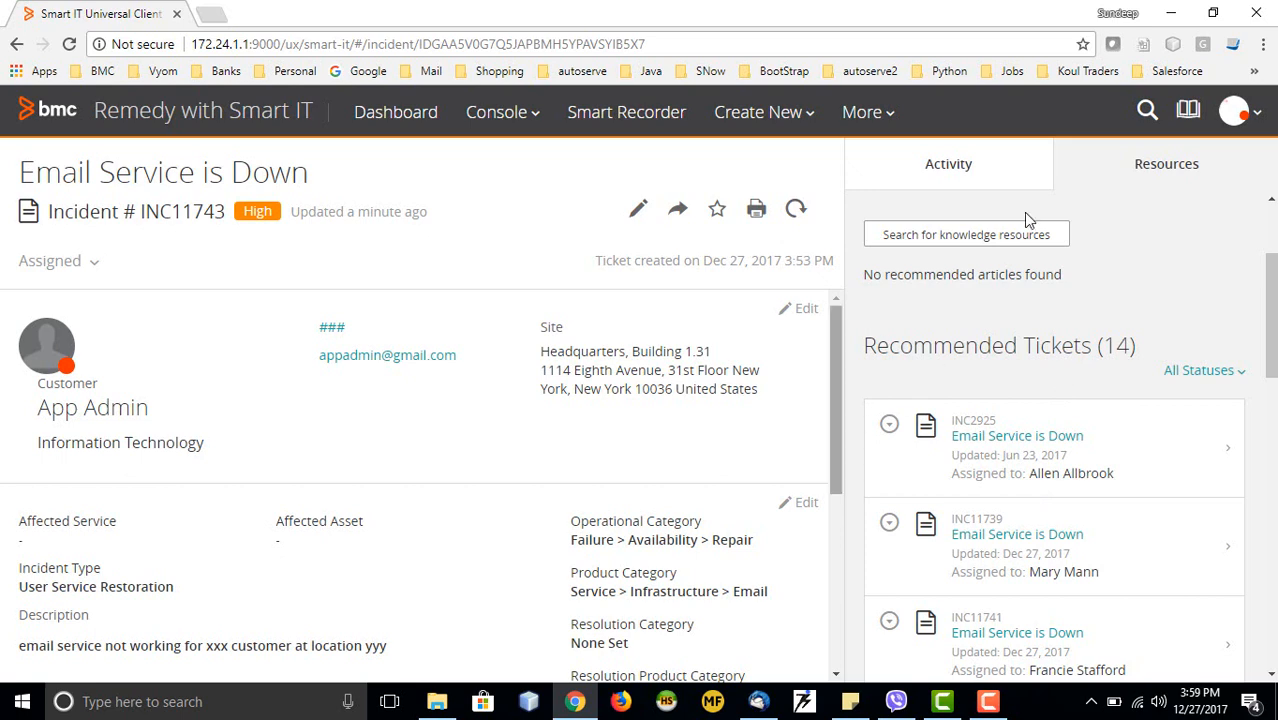
{"action": "scroll", "coordinate": [1036, 302], "scroll_direction": "up", "scroll_amount": 2}
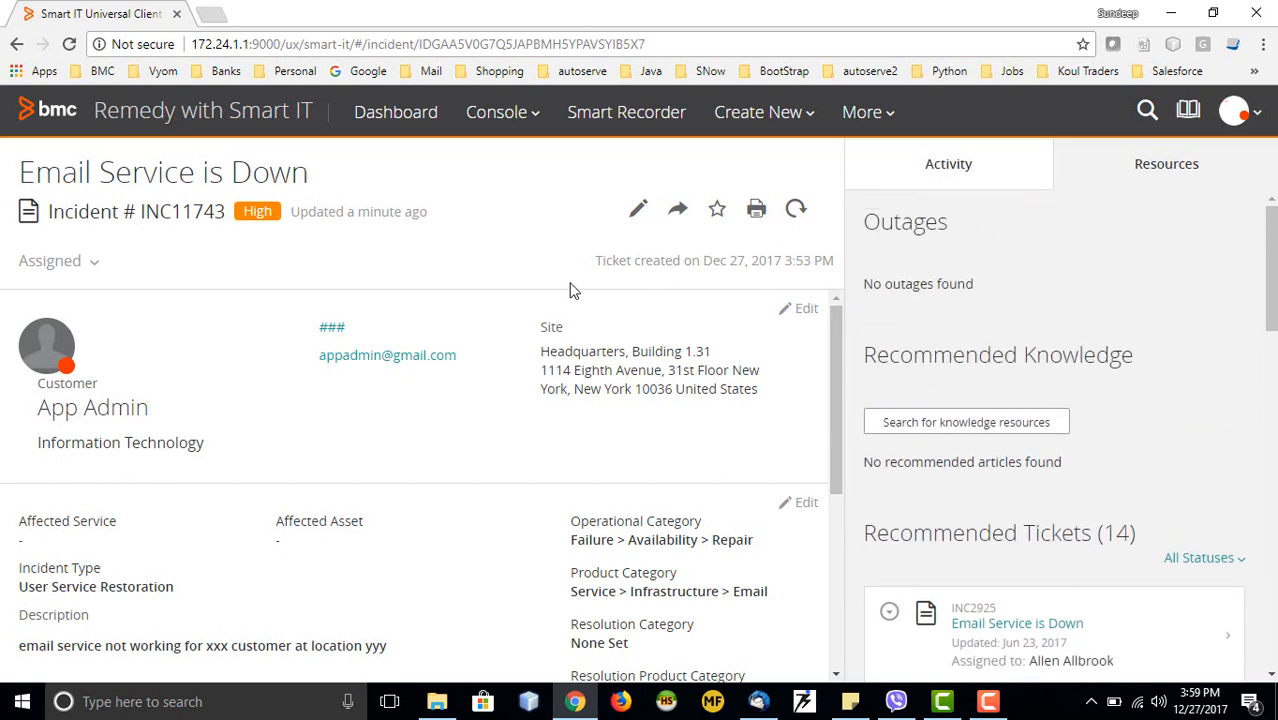
{"action": "left_click", "coordinate": [1021, 177]}
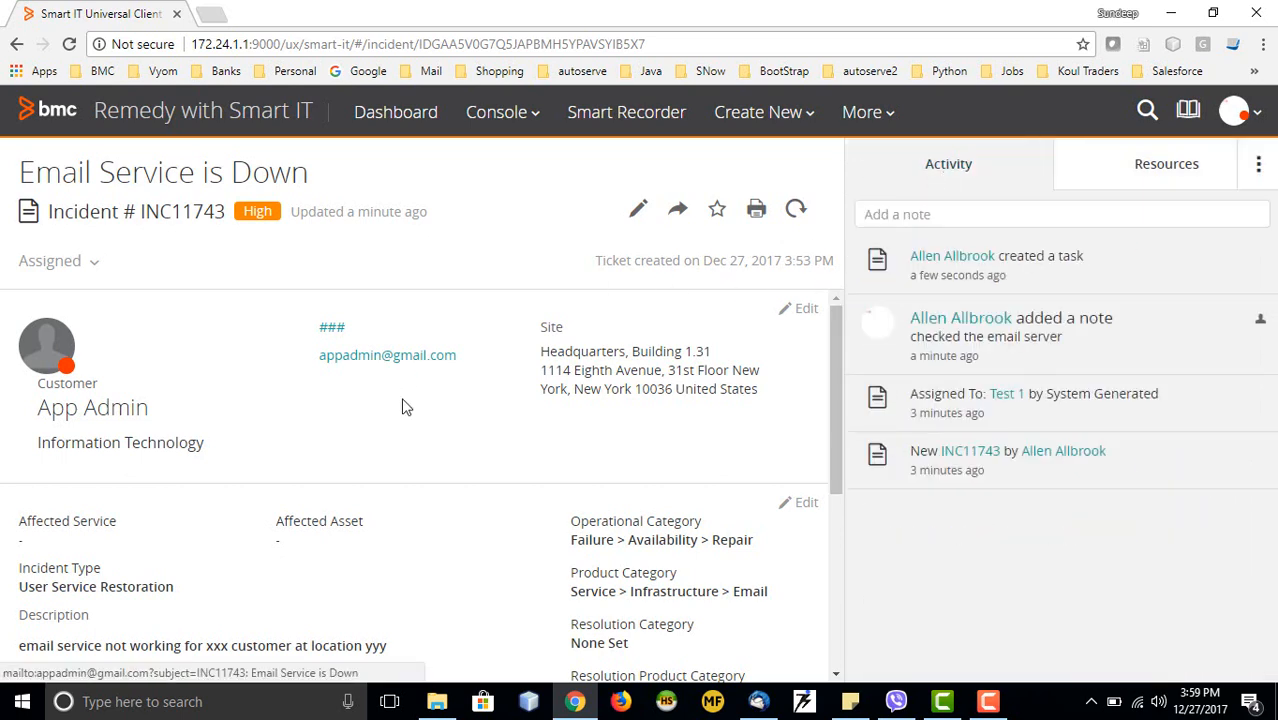
{"action": "scroll", "coordinate": [400, 402], "scroll_direction": "down", "scroll_amount": 3}
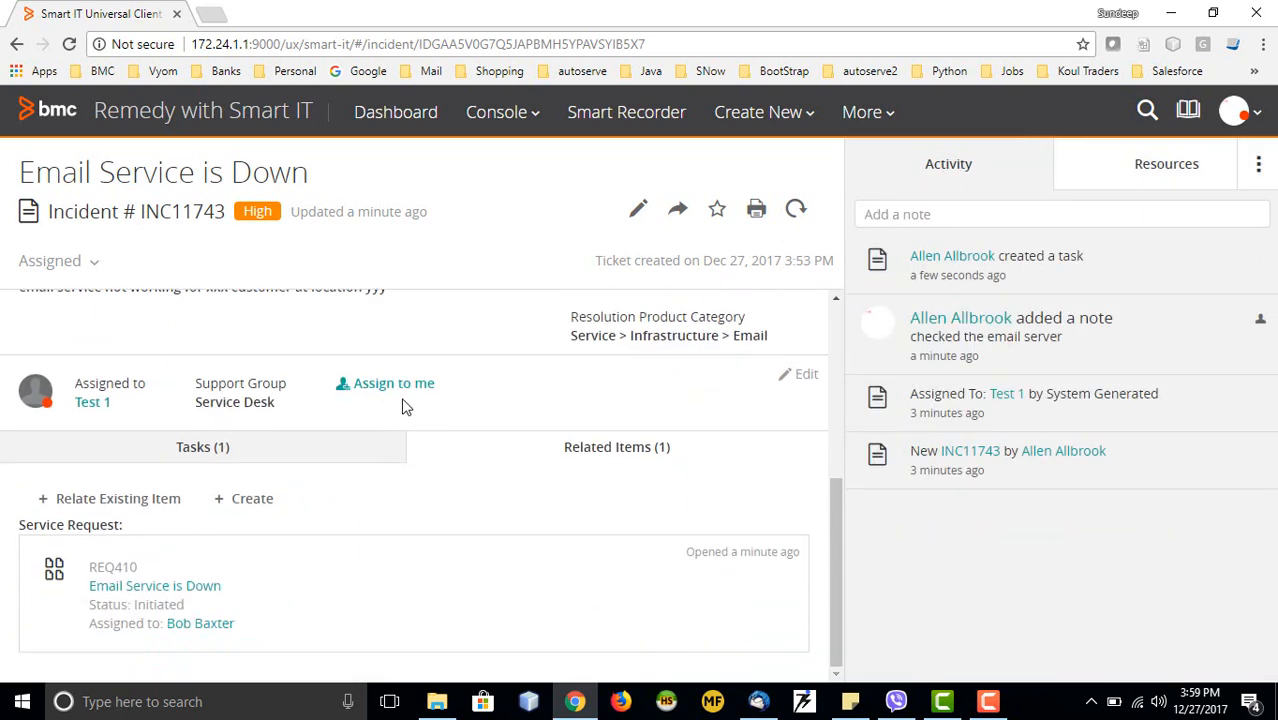
{"action": "left_click", "coordinate": [284, 455]}
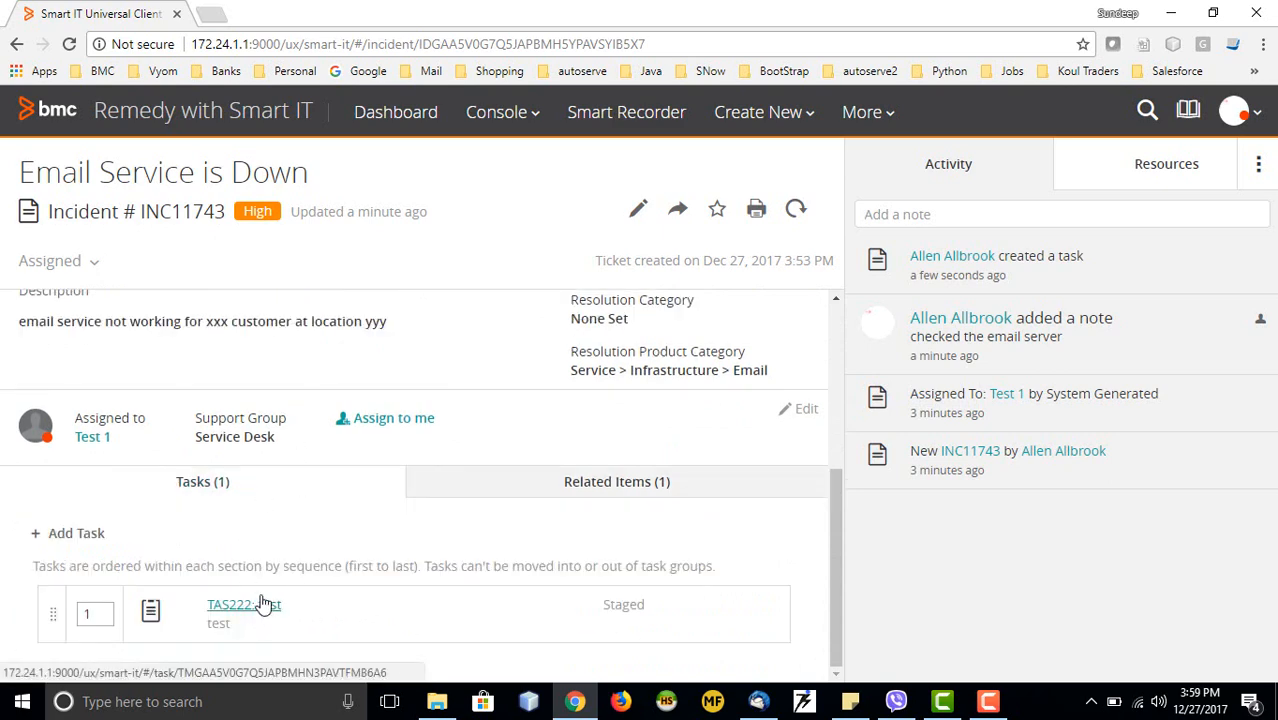
{"action": "scroll", "coordinate": [287, 443], "scroll_direction": "up", "scroll_amount": 2}
{"action": "scroll", "coordinate": [287, 443], "scroll_direction": "up", "scroll_amount": 2}
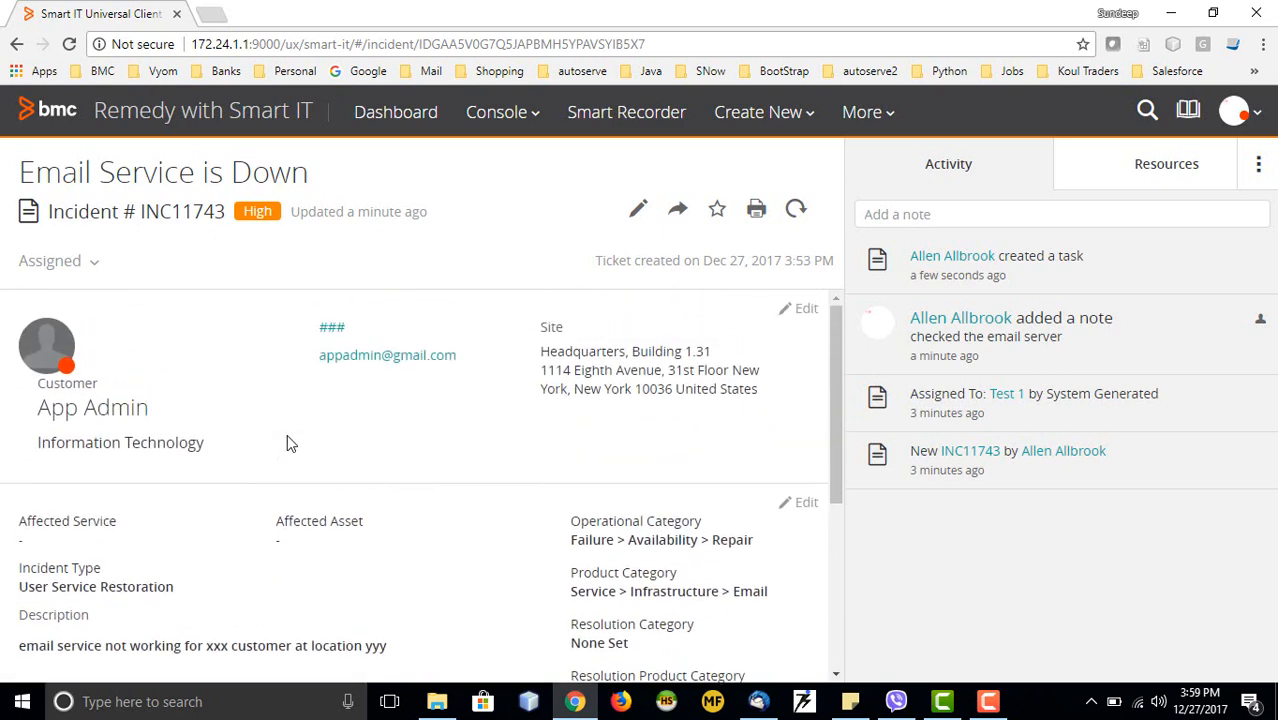
{"action": "scroll", "coordinate": [287, 443], "scroll_direction": "down", "scroll_amount": 3}
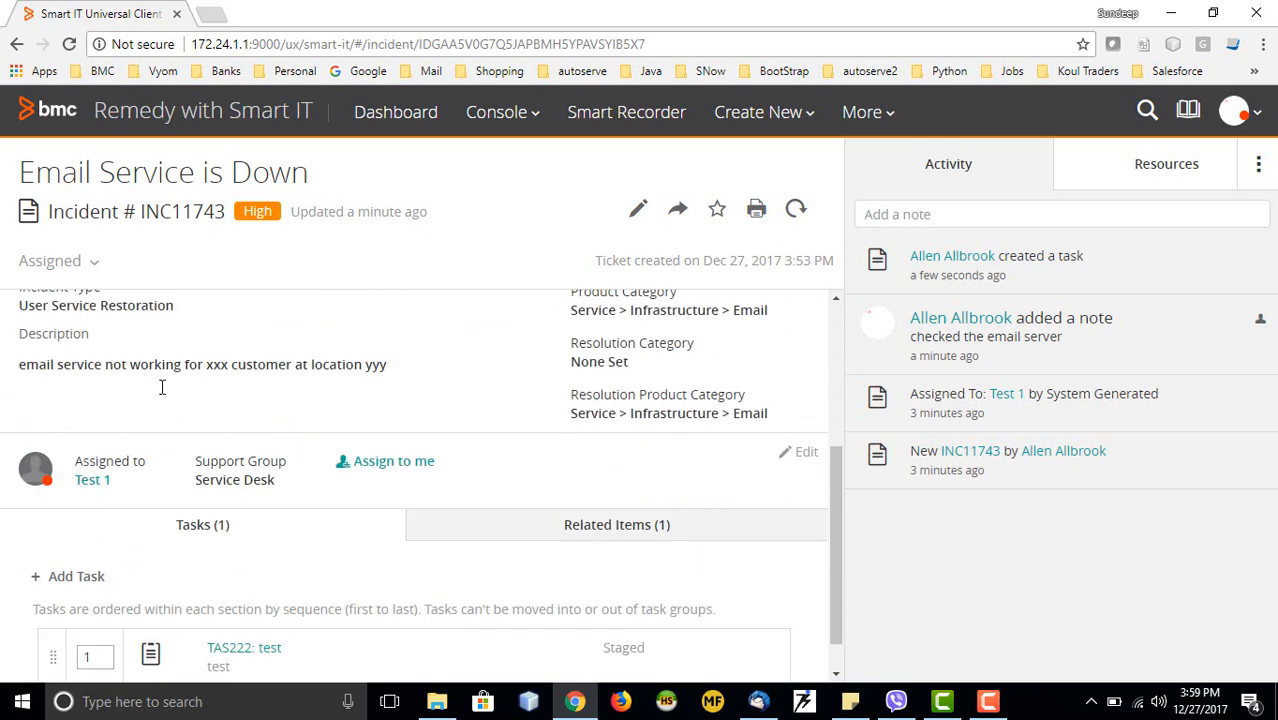
{"action": "left_click", "coordinate": [394, 463]}
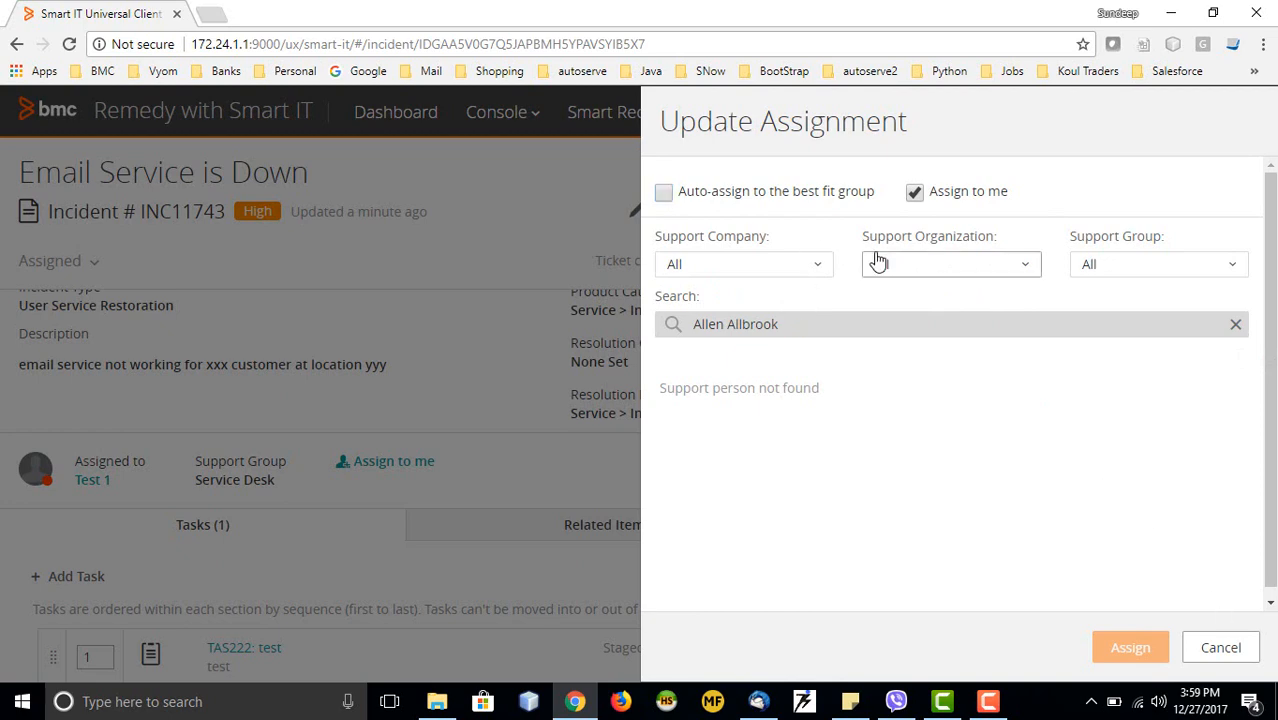
{"action": "left_click", "coordinate": [788, 269]}
{"action": "left_click", "coordinate": [710, 374]}
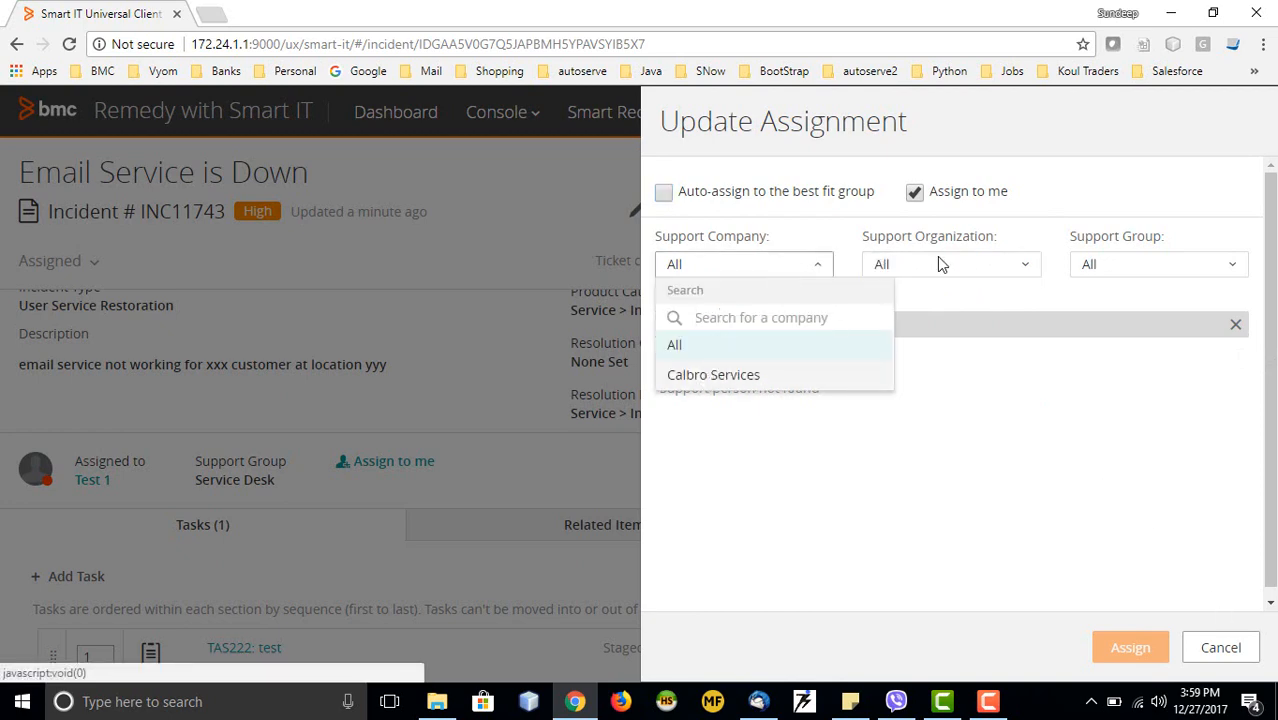
{"action": "left_click", "coordinate": [957, 268]}
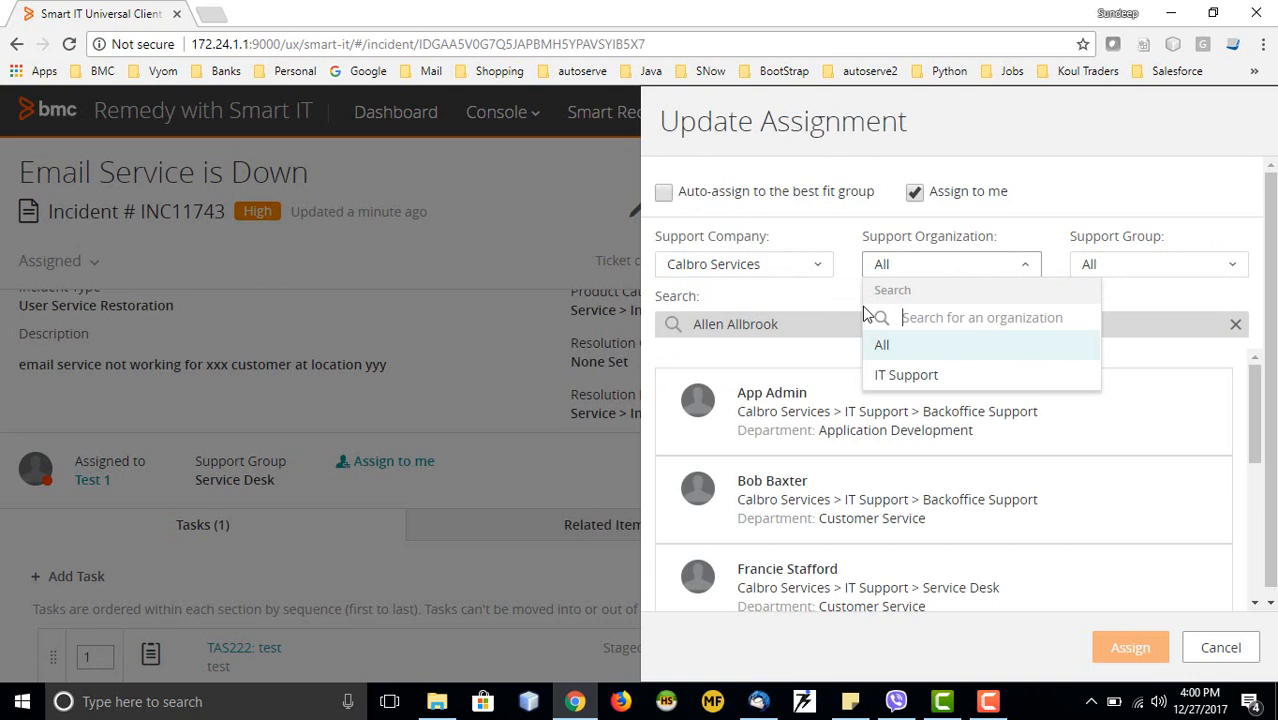
{"action": "left_click", "coordinate": [907, 376]}
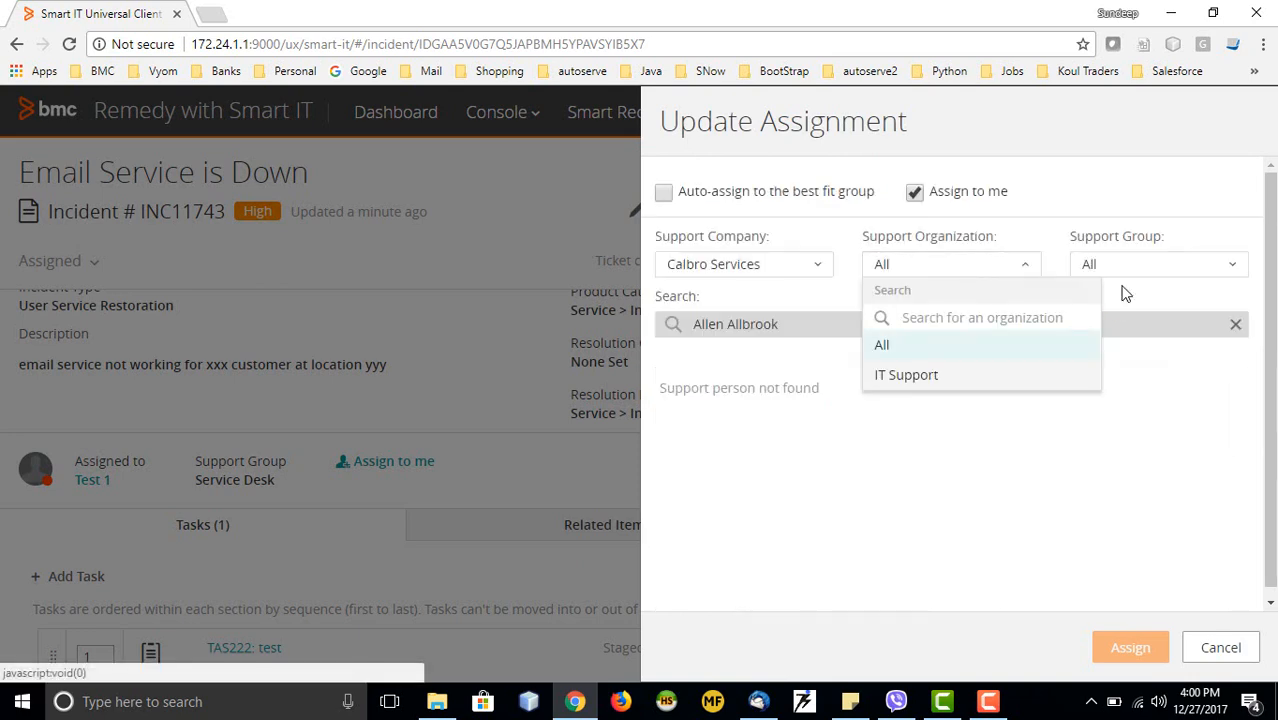
{"action": "left_click", "coordinate": [904, 375]}
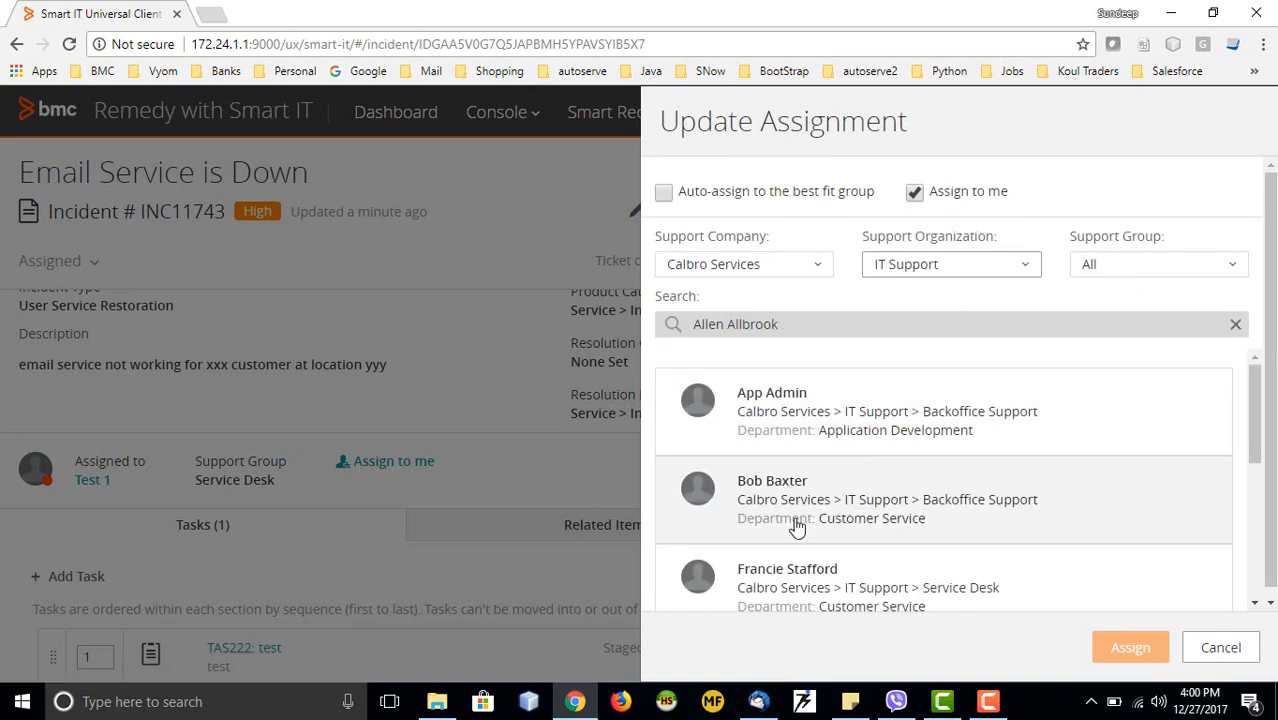
{"action": "scroll", "coordinate": [824, 491], "scroll_direction": "down", "scroll_amount": 1}
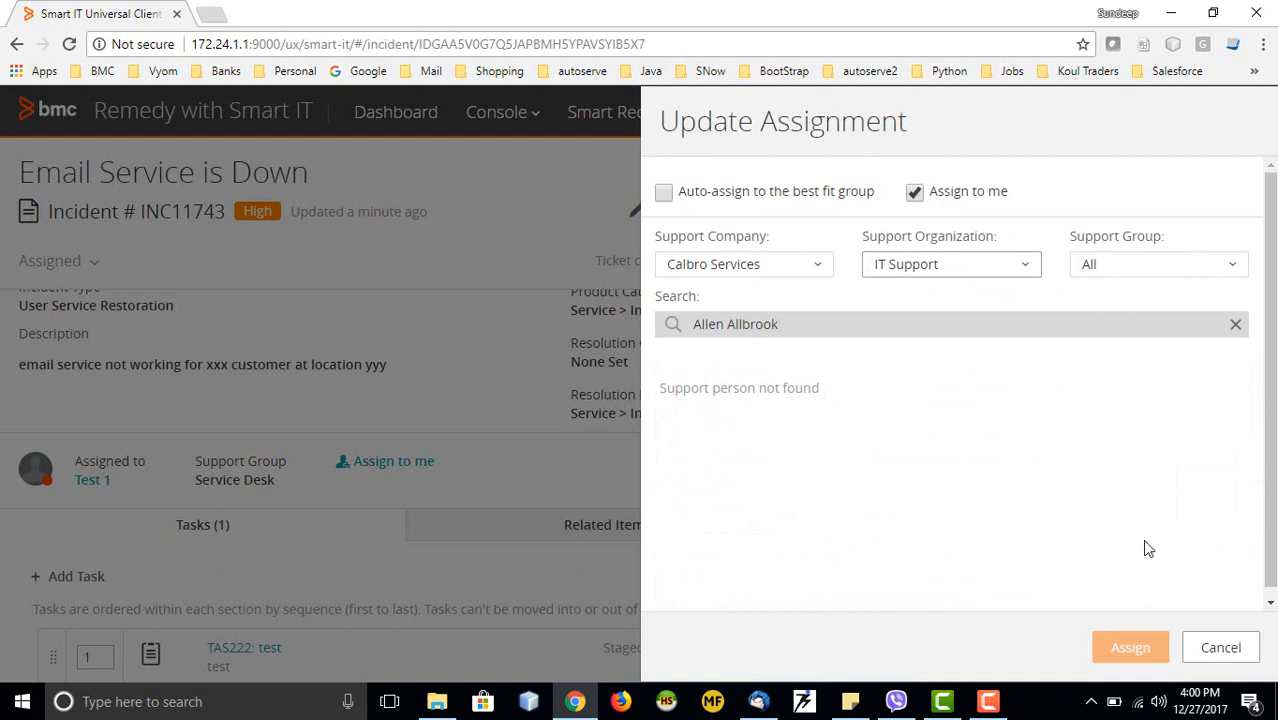
{"action": "left_click", "coordinate": [1218, 650]}
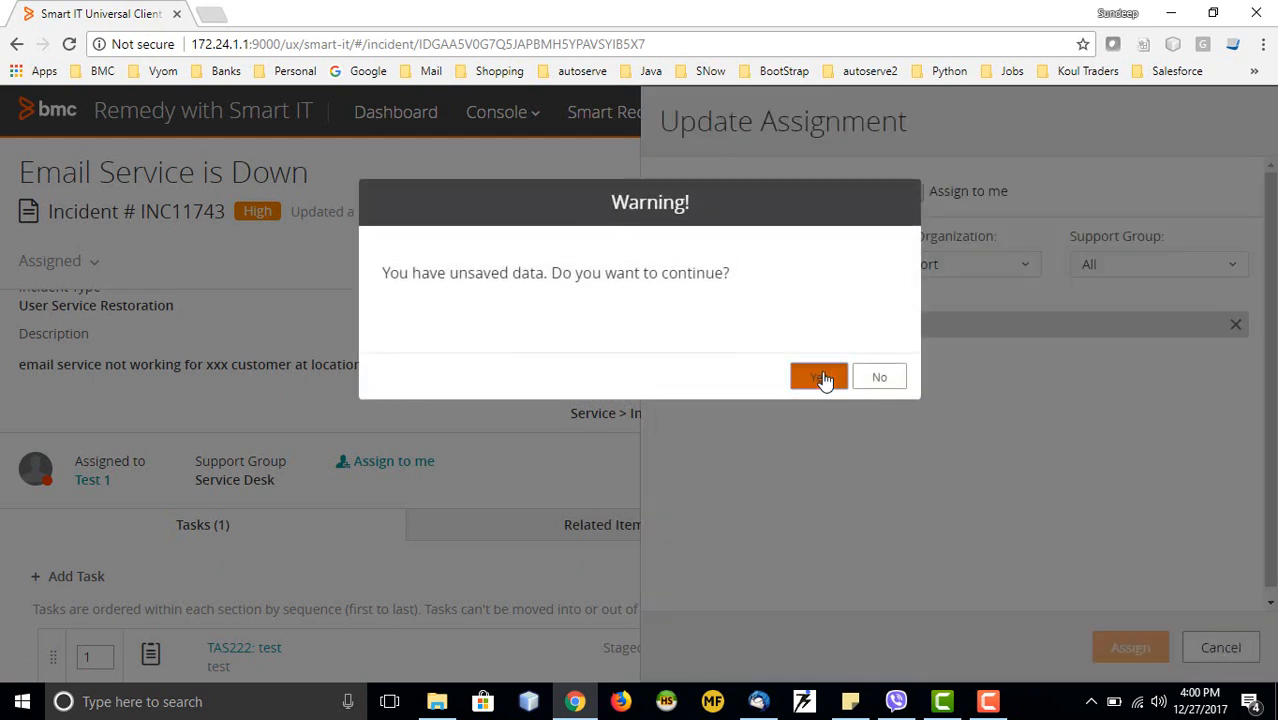
{"action": "left_click", "coordinate": [822, 378]}
{"action": "scroll", "coordinate": [644, 465], "scroll_direction": "down", "scroll_amount": 1}
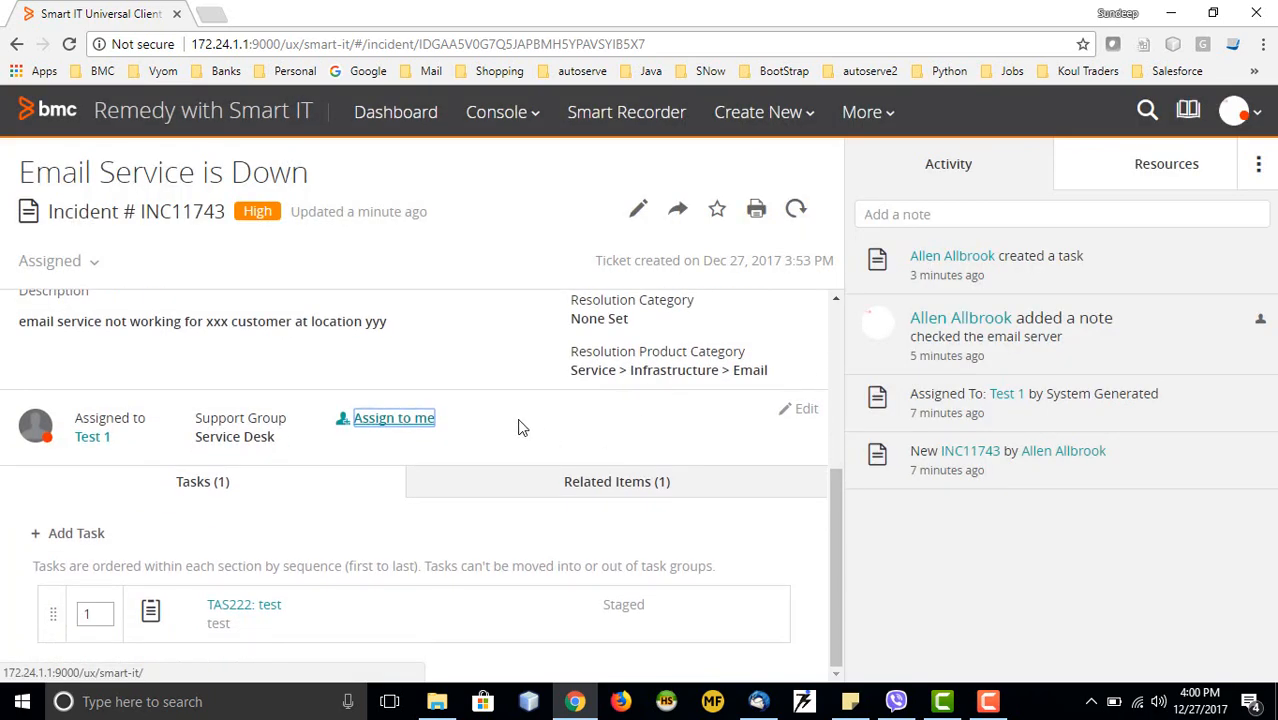
{"action": "scroll", "coordinate": [519, 428], "scroll_direction": "up", "scroll_amount": 2}
{"action": "scroll", "coordinate": [519, 428], "scroll_direction": "up", "scroll_amount": 1}
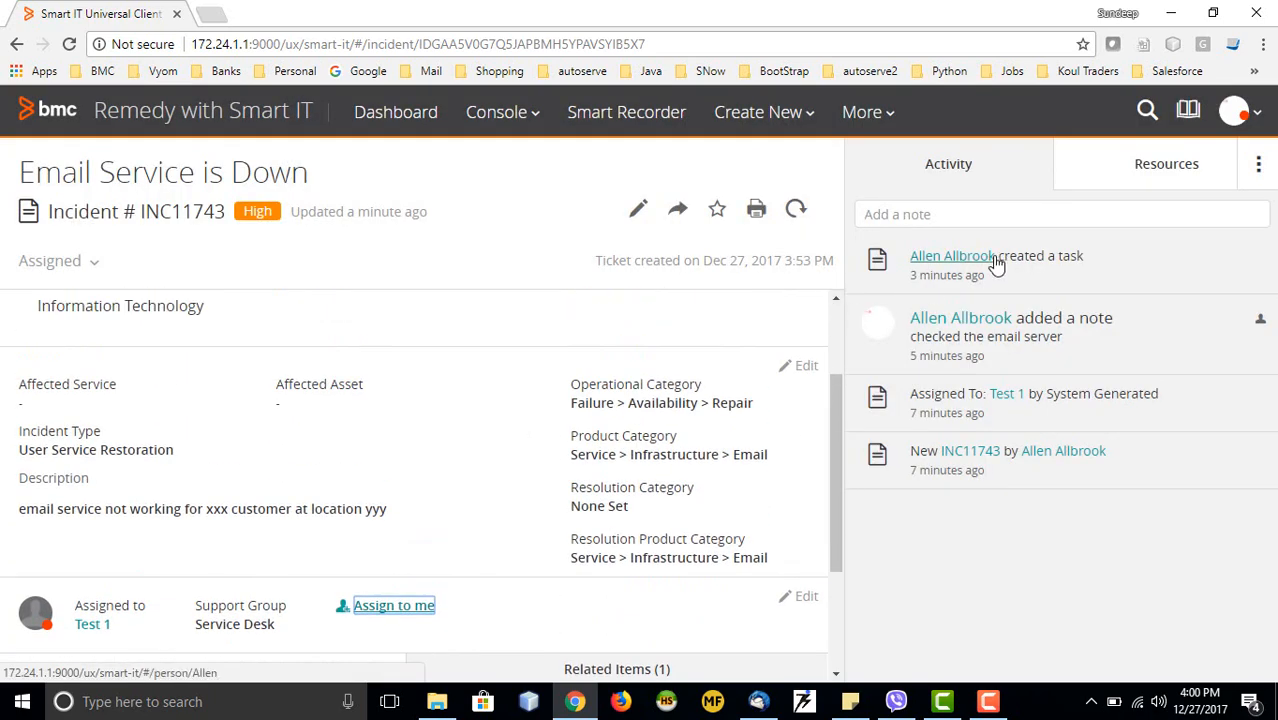
{"action": "scroll", "coordinate": [383, 358], "scroll_direction": "down", "scroll_amount": 1}
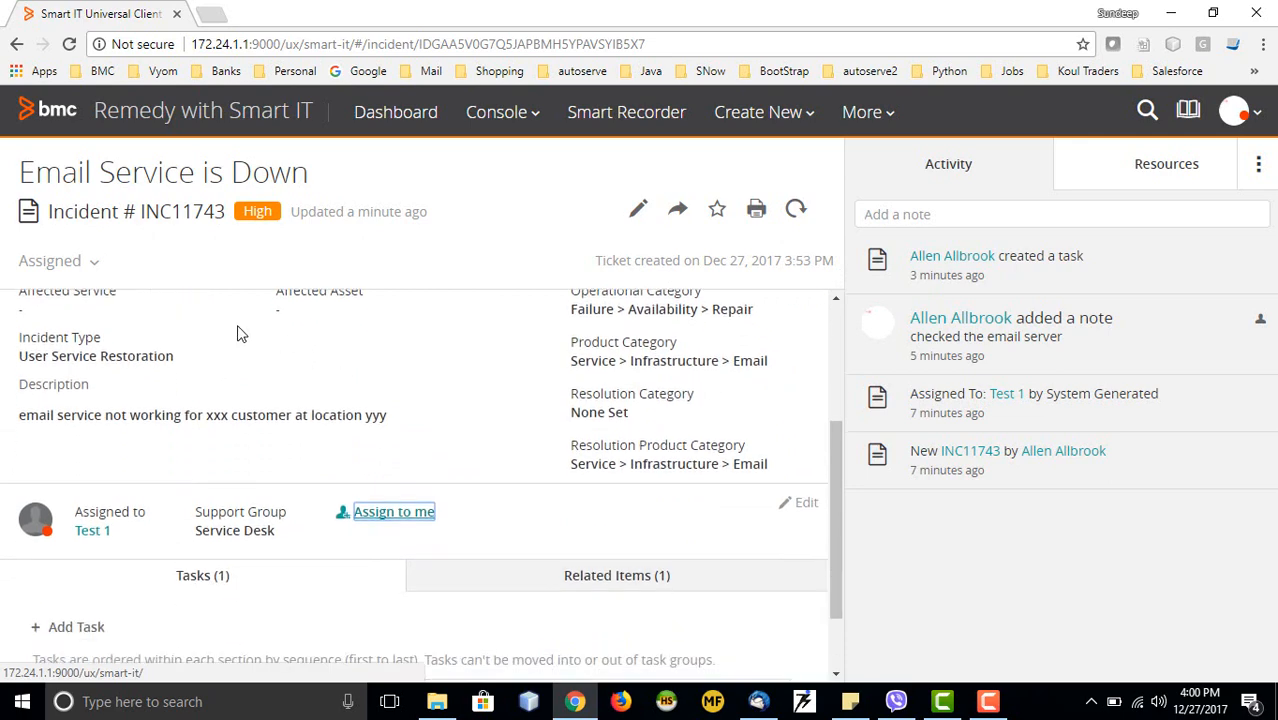
{"action": "left_click", "coordinate": [88, 264]}
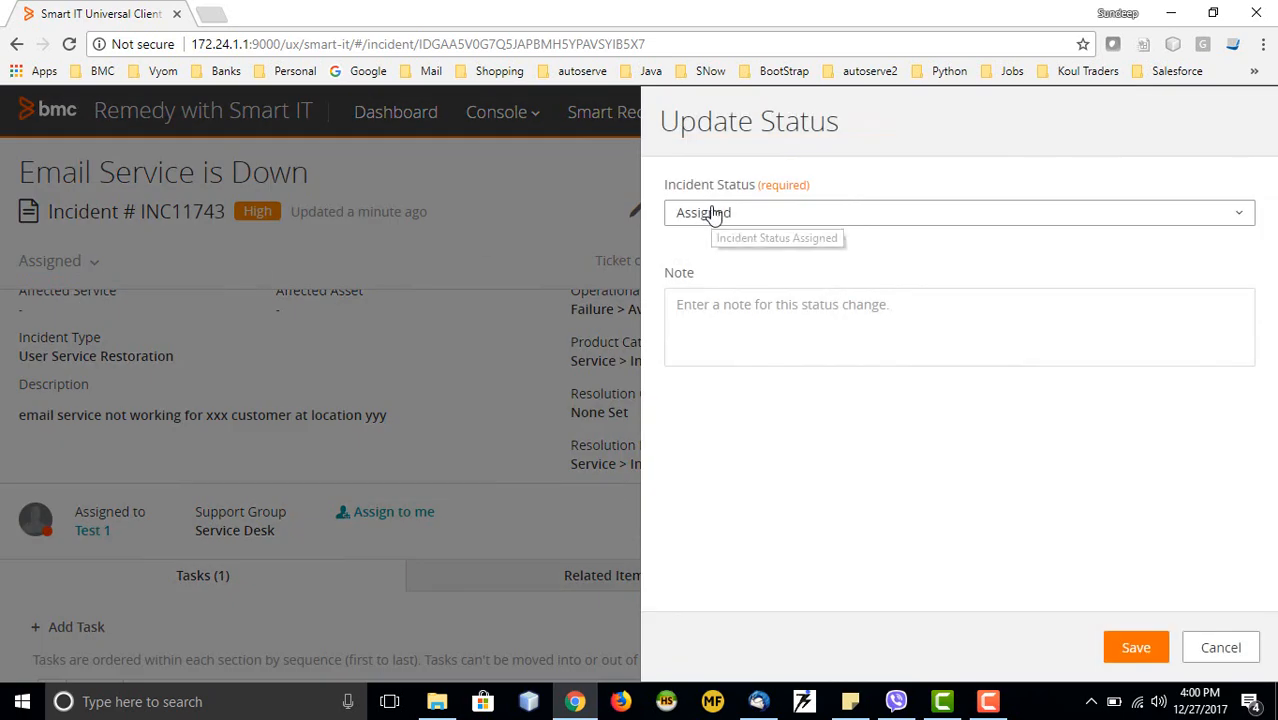
Set INC11743's status to Resolved with status reason Future Enhancement
{"action": "left_click", "coordinate": [813, 214]}
{"action": "left_click", "coordinate": [705, 332]}
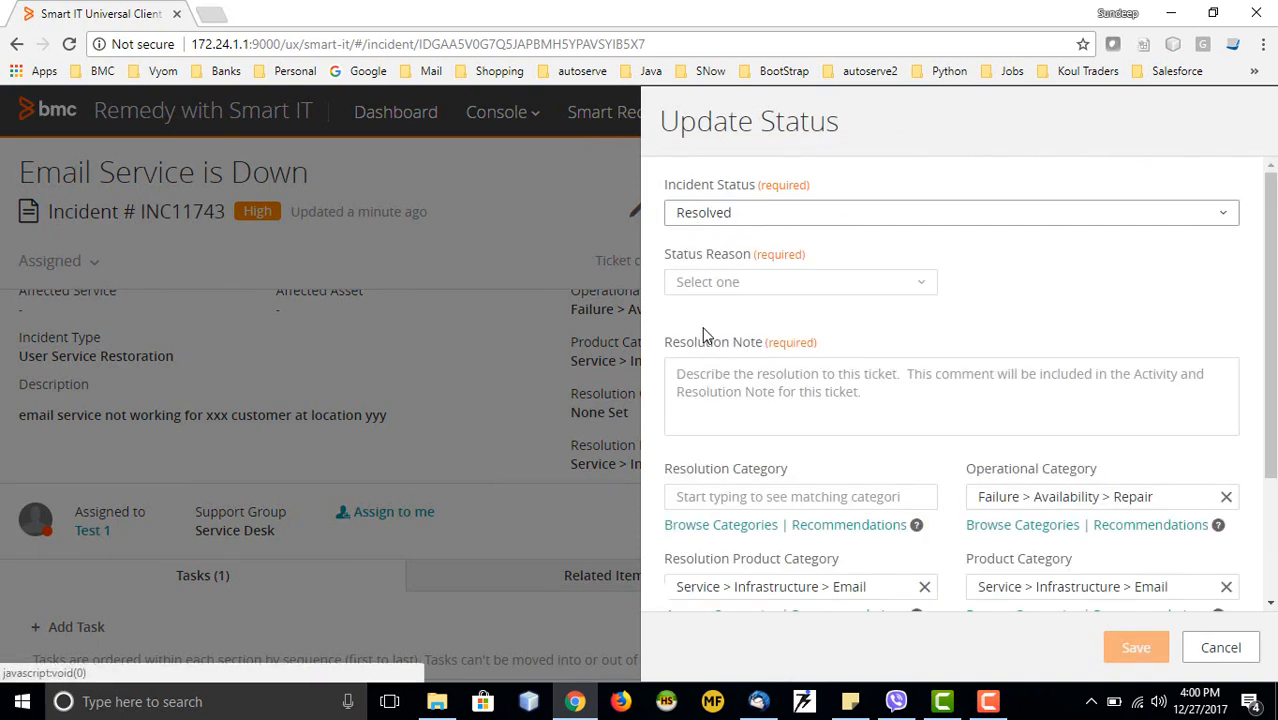
{"action": "left_click", "coordinate": [863, 283]}
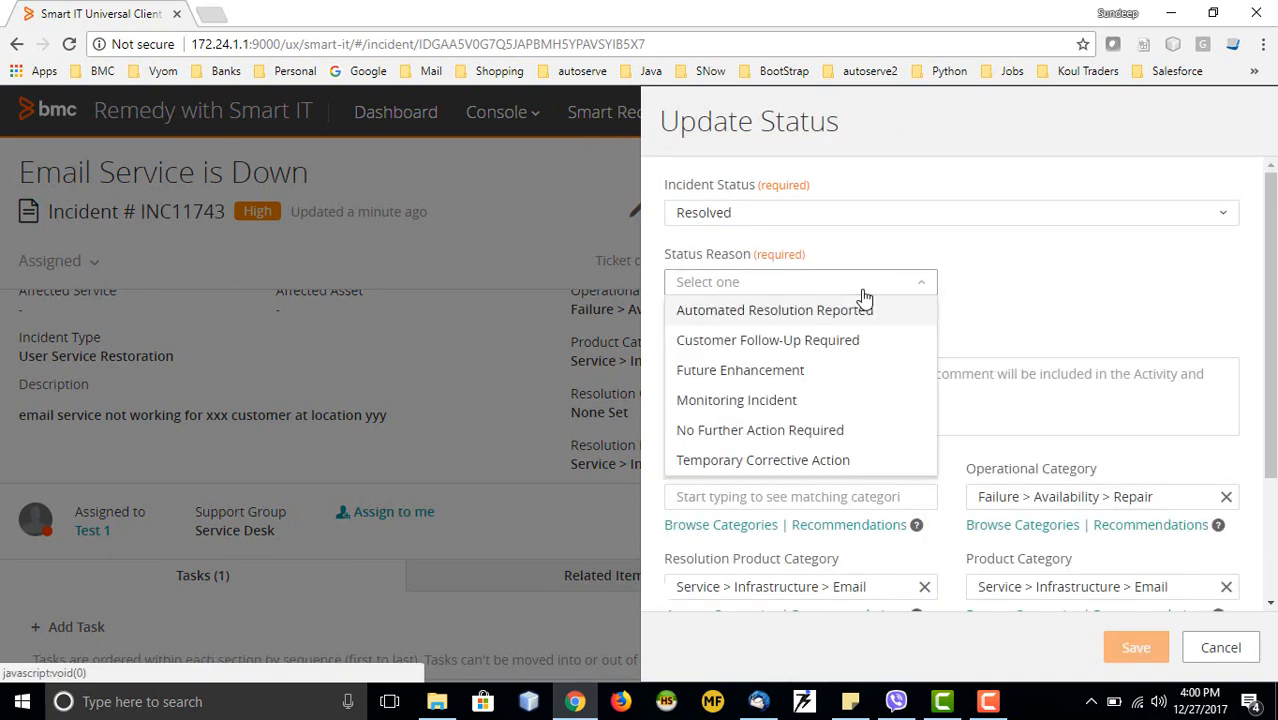
{"action": "left_click", "coordinate": [737, 372]}
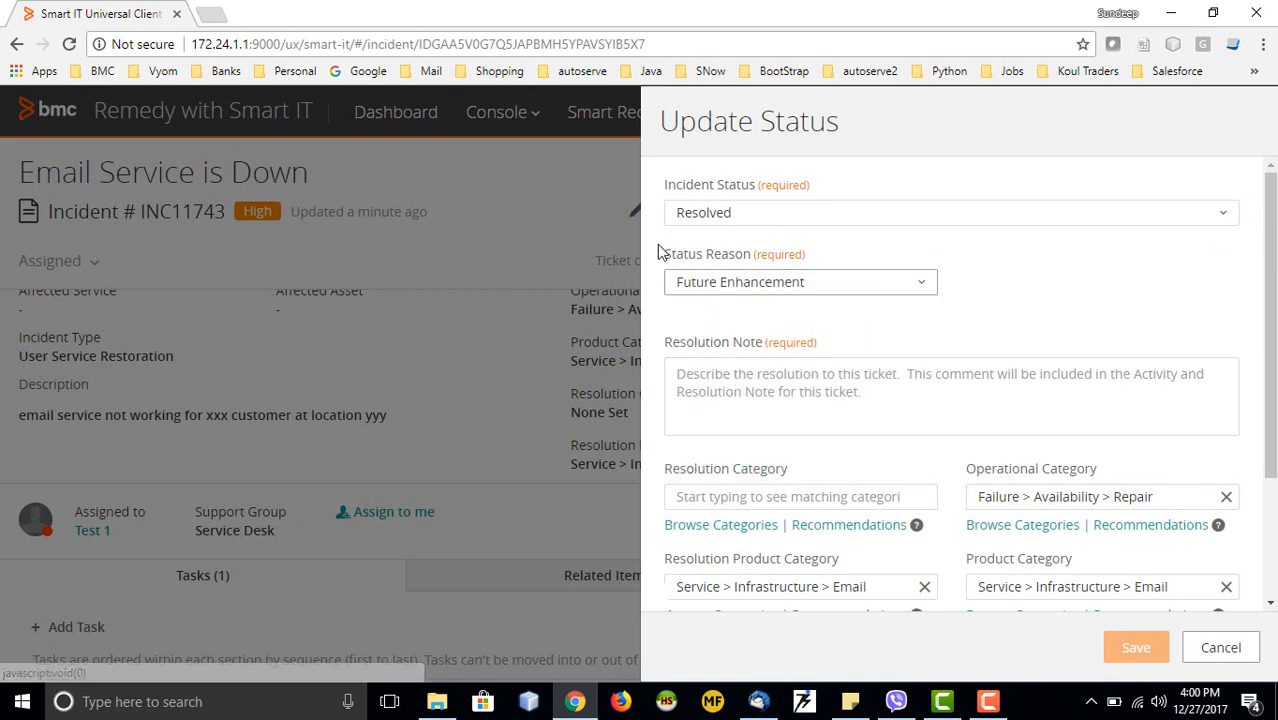
Type a resolution note about the email service and save; it's rejected because of open tasks
{"action": "left_click", "coordinate": [800, 390]}
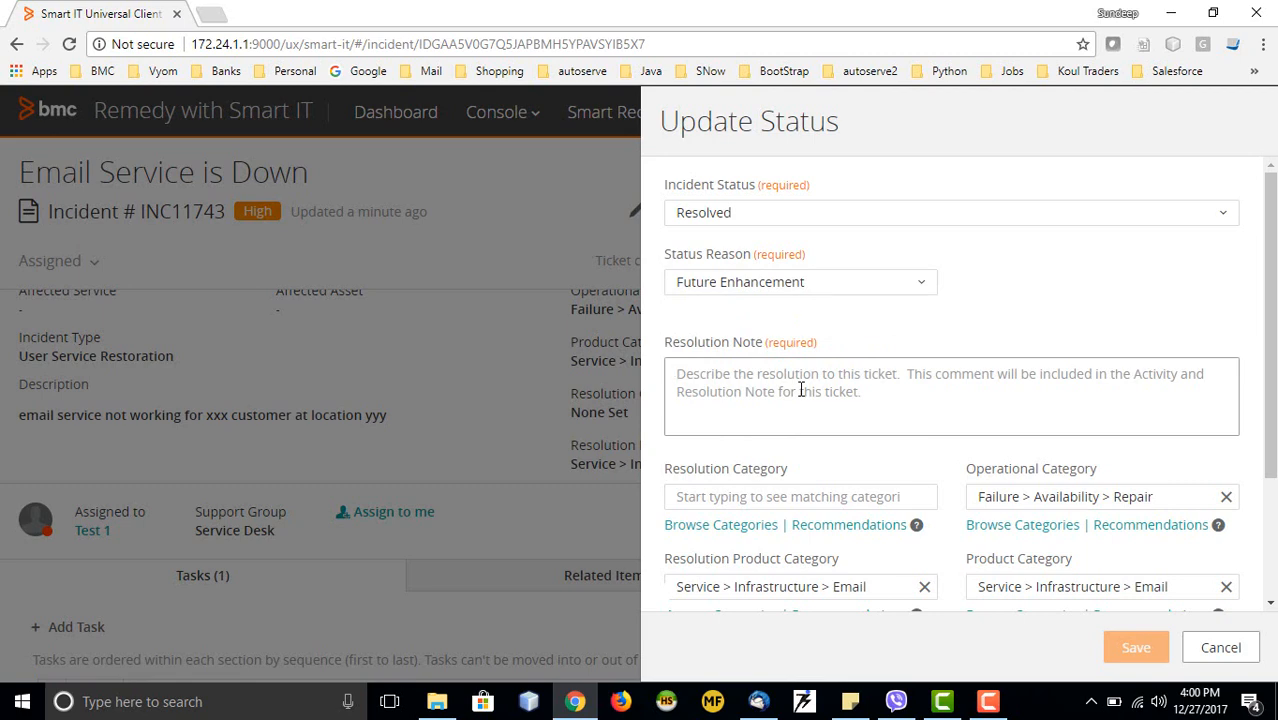
{"action": "type", "text": "email server up so resolving"}
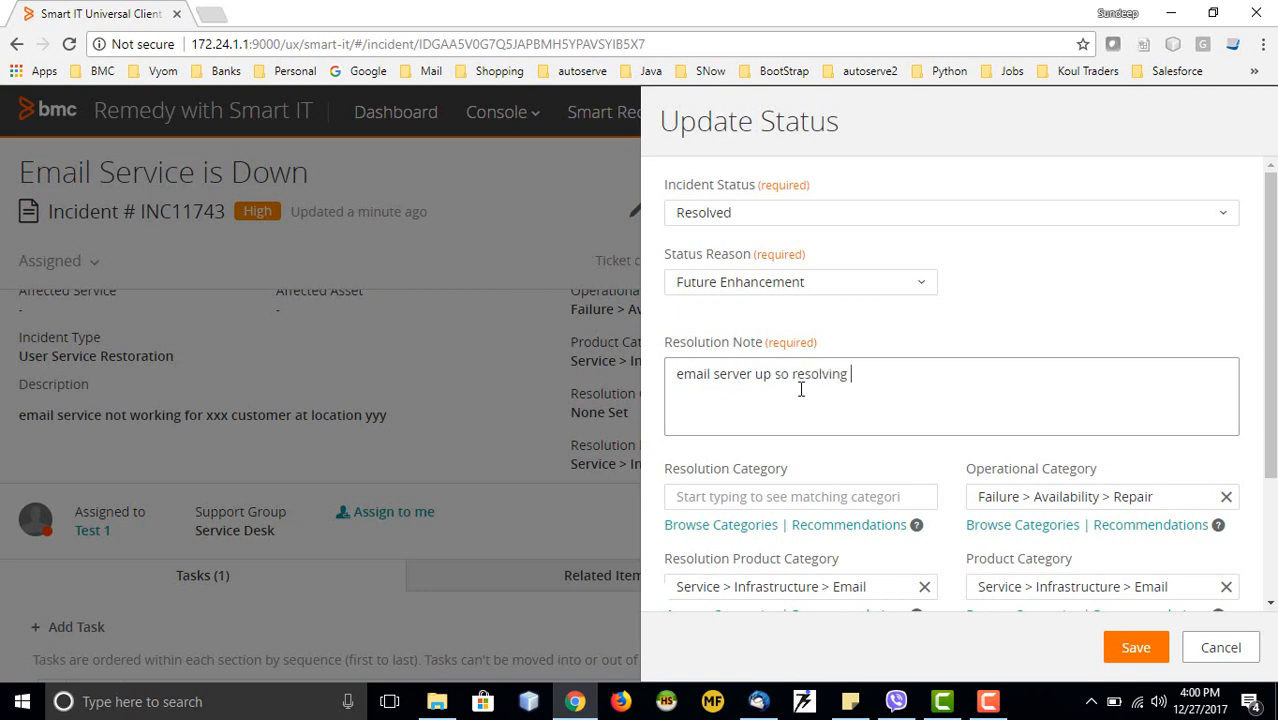
{"action": "key", "text": "ctrl+h"}
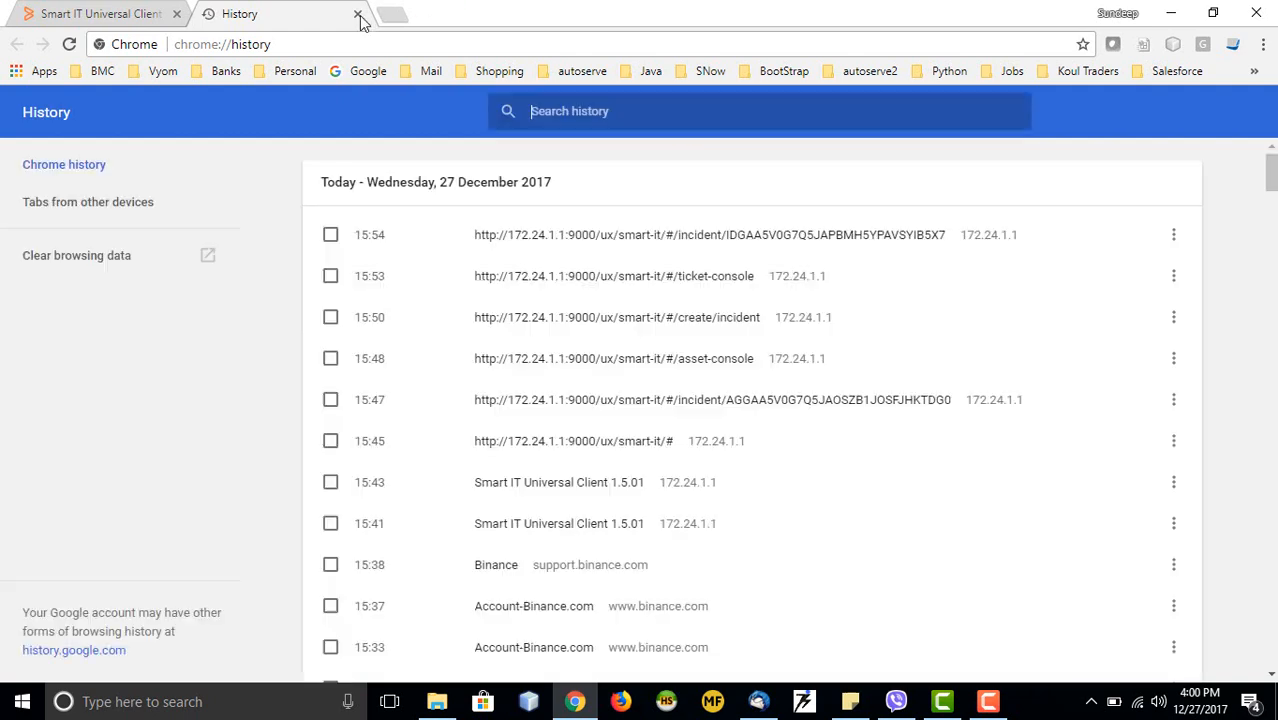
{"action": "left_click", "coordinate": [357, 14]}
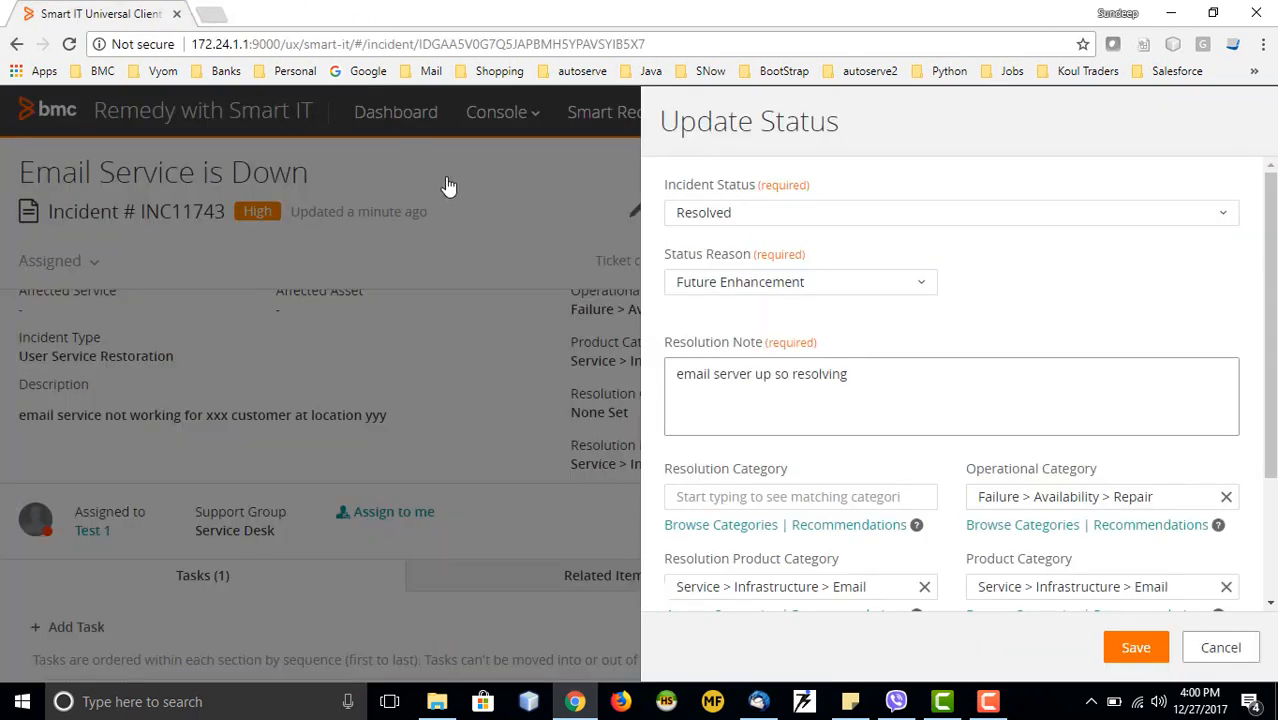
{"action": "type", "text": "the ticket"}
{"action": "scroll", "coordinate": [930, 441], "scroll_direction": "down", "scroll_amount": 2}
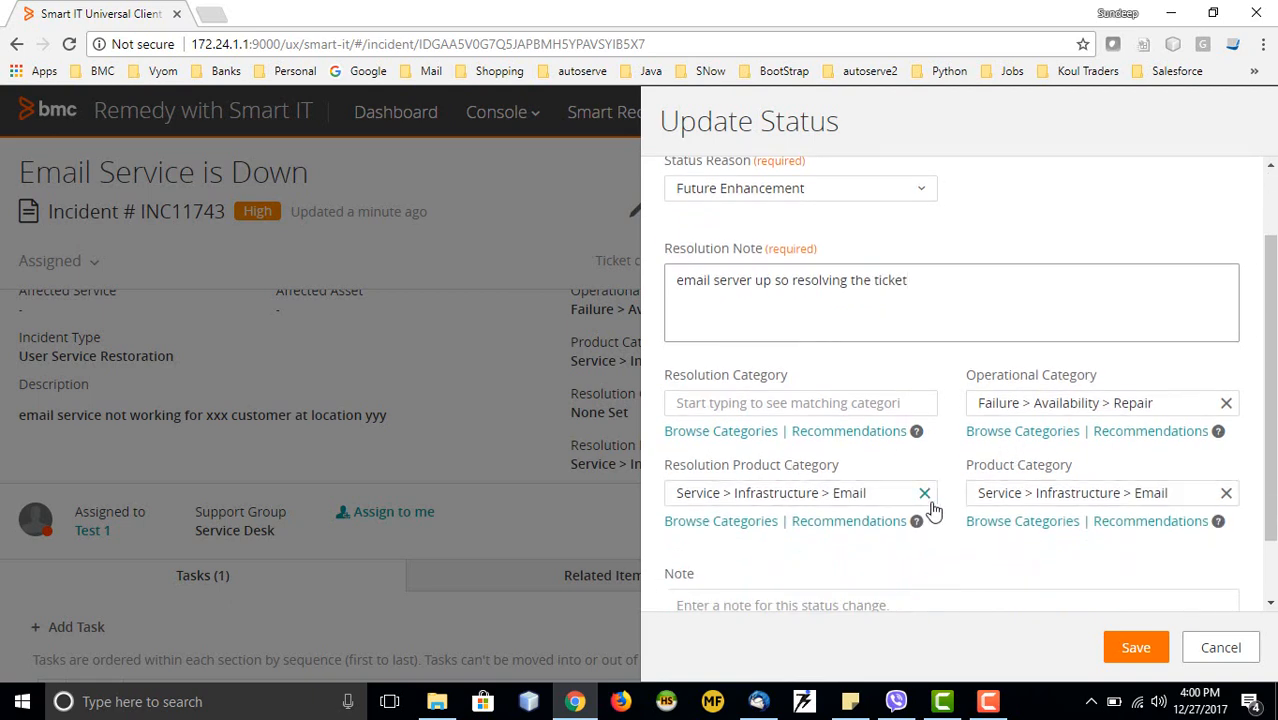
{"action": "scroll", "coordinate": [995, 501], "scroll_direction": "down", "scroll_amount": 1}
{"action": "left_click", "coordinate": [802, 538]}
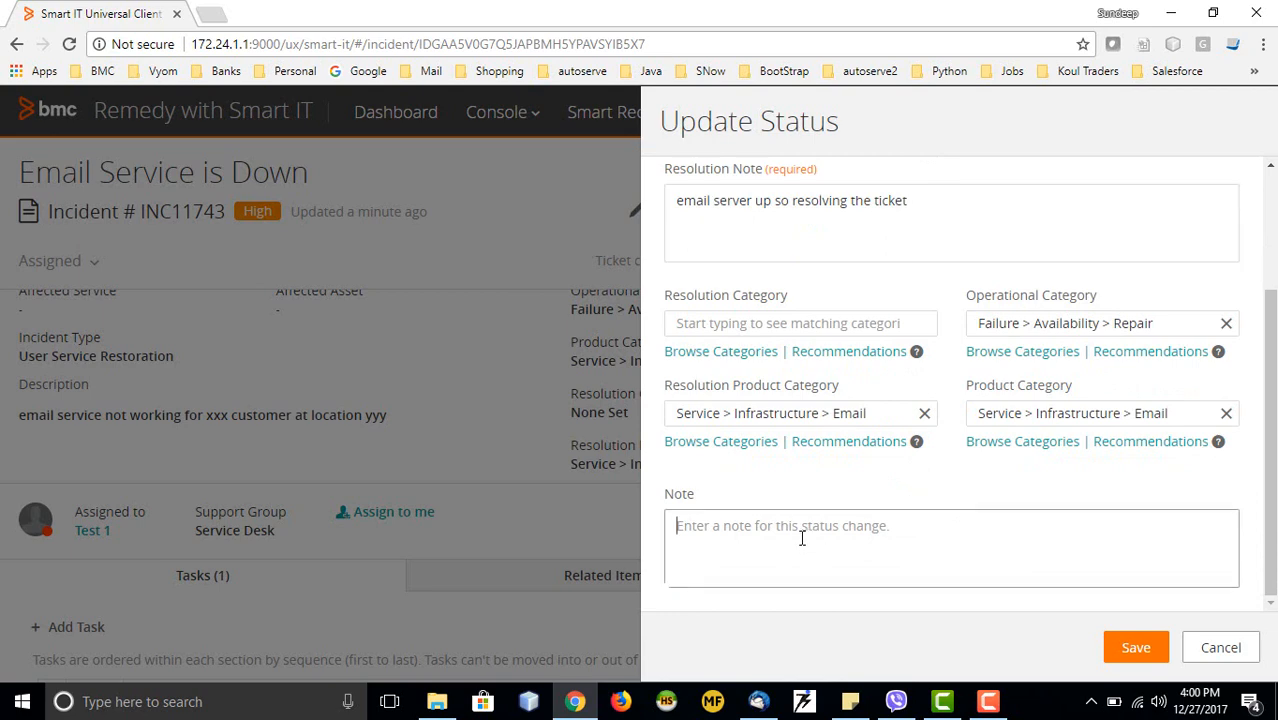
{"action": "left_click", "coordinate": [1133, 650]}
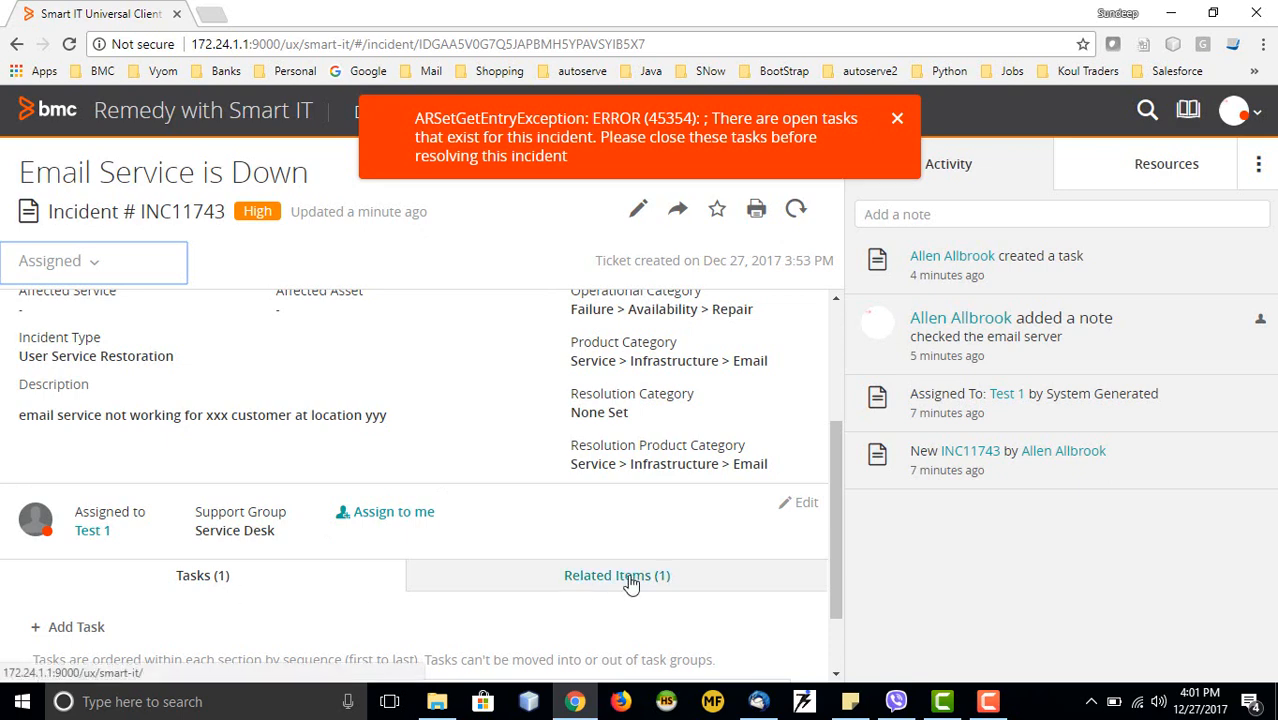
Close the error 45354 banner at the top of the incident page
{"action": "scroll", "coordinate": [282, 581], "scroll_direction": "down", "scroll_amount": 1}
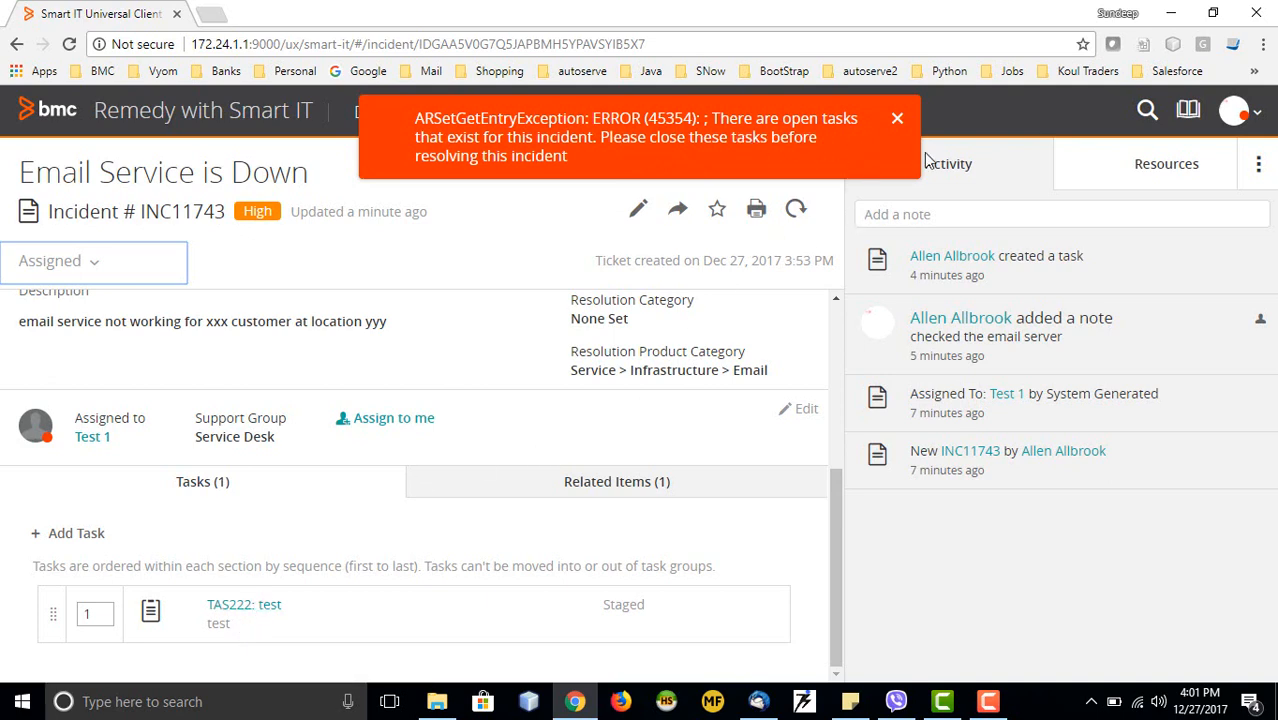
{"action": "left_click", "coordinate": [898, 122]}
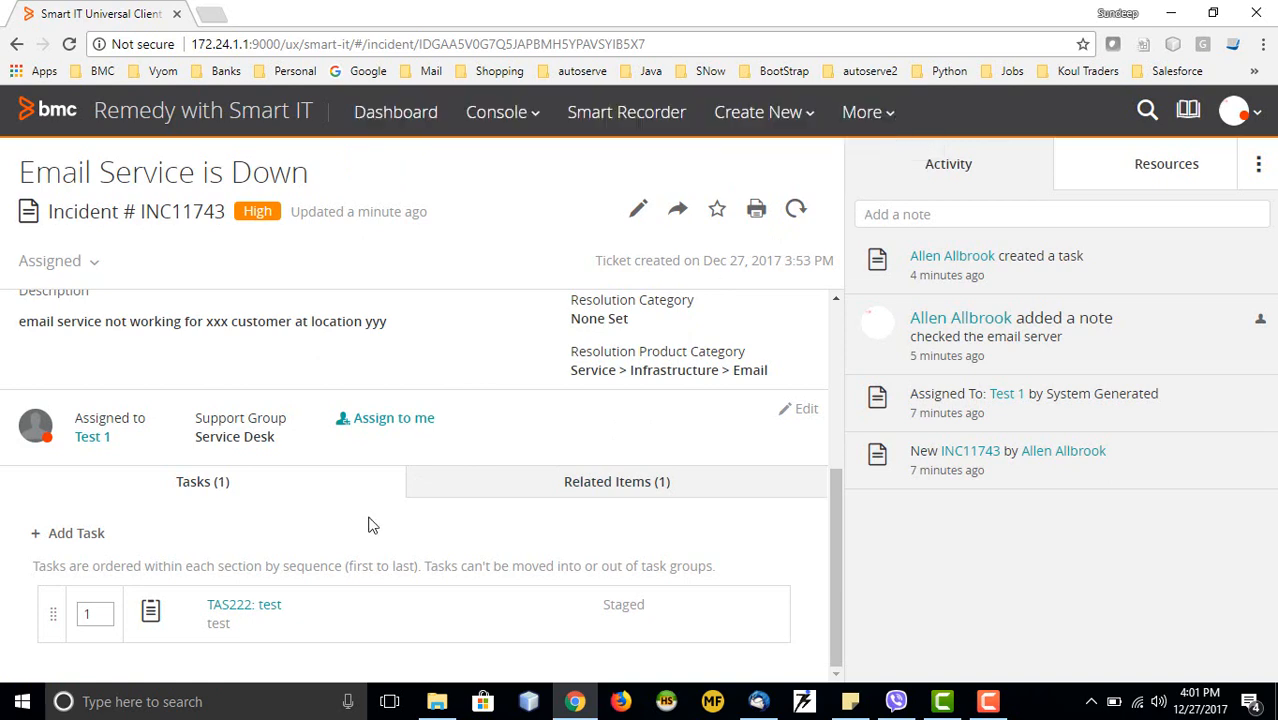
Open task TAS222 and try saving it as Closed with reason Success
{"action": "left_click", "coordinate": [232, 605]}
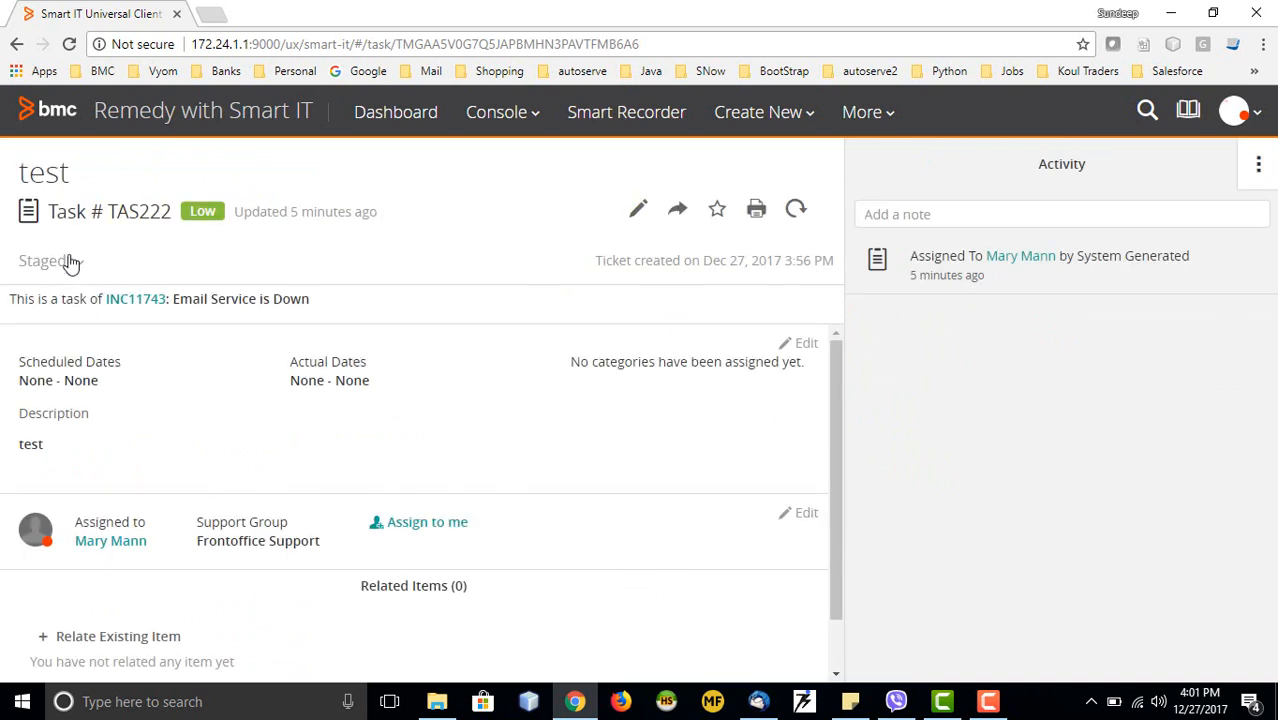
{"action": "left_click", "coordinate": [76, 268]}
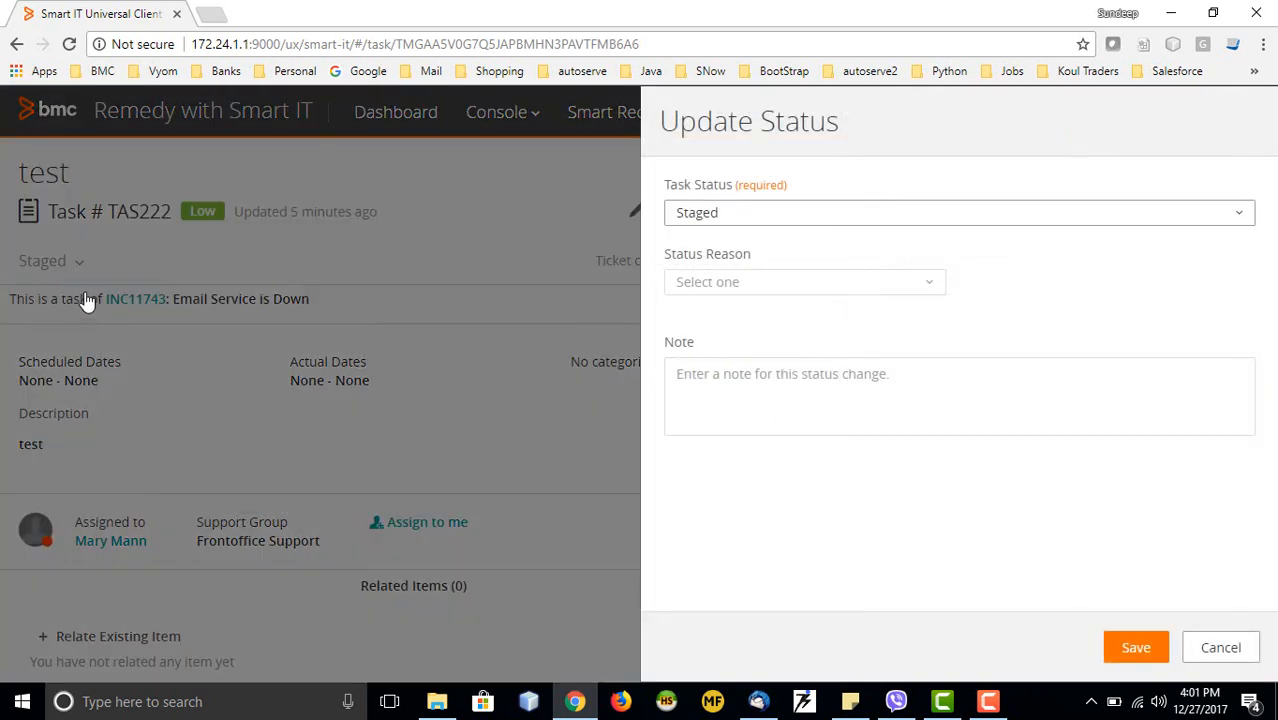
{"action": "left_click", "coordinate": [845, 218]}
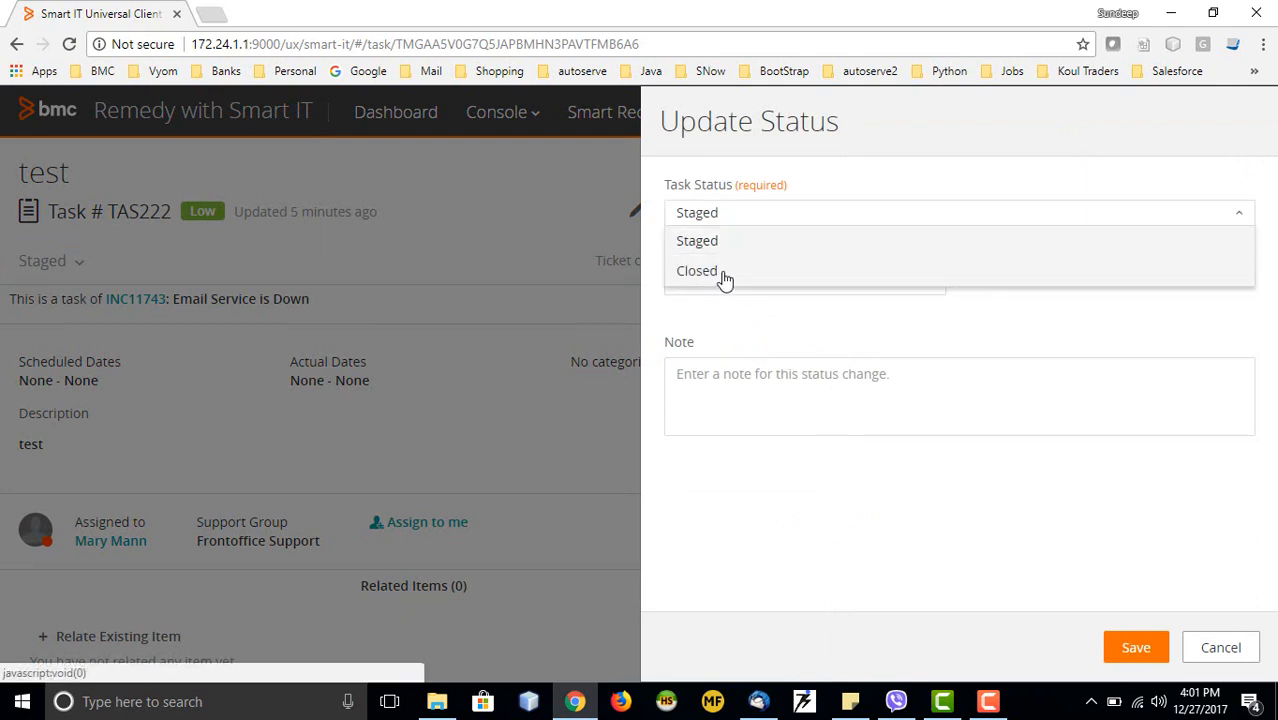
{"action": "left_click", "coordinate": [690, 270]}
{"action": "left_click", "coordinate": [751, 290]}
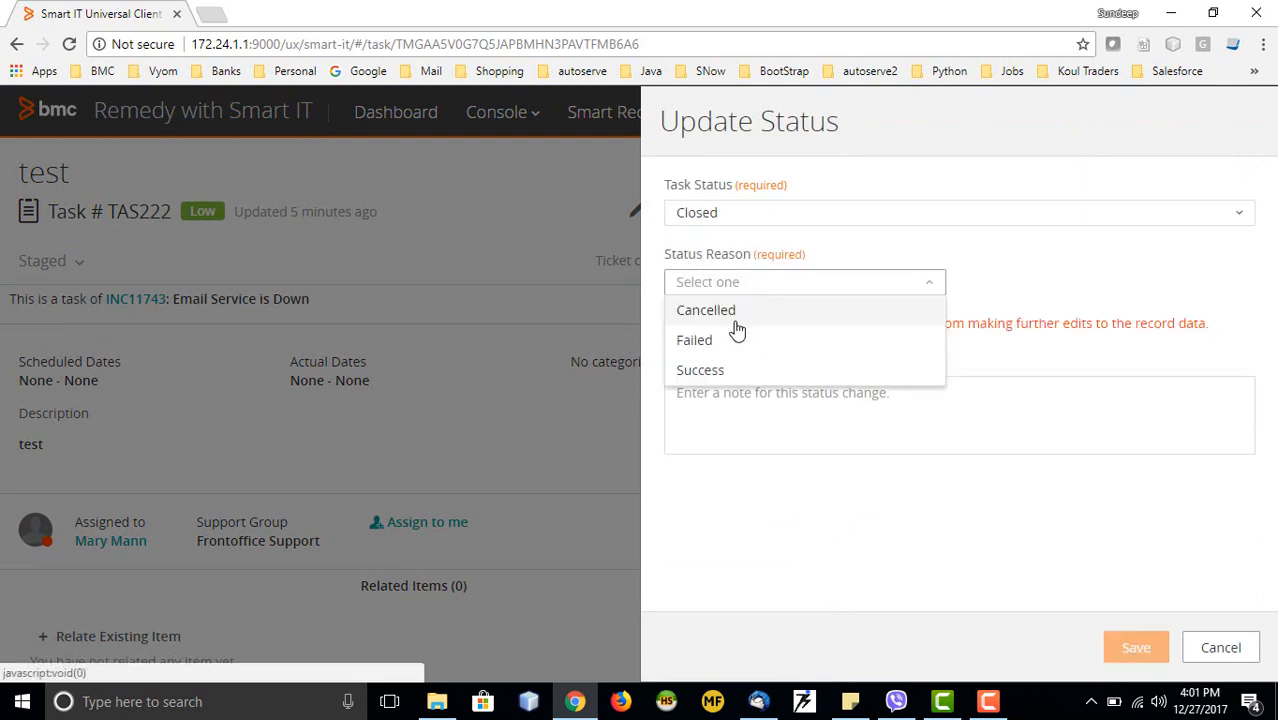
{"action": "left_click", "coordinate": [700, 369]}
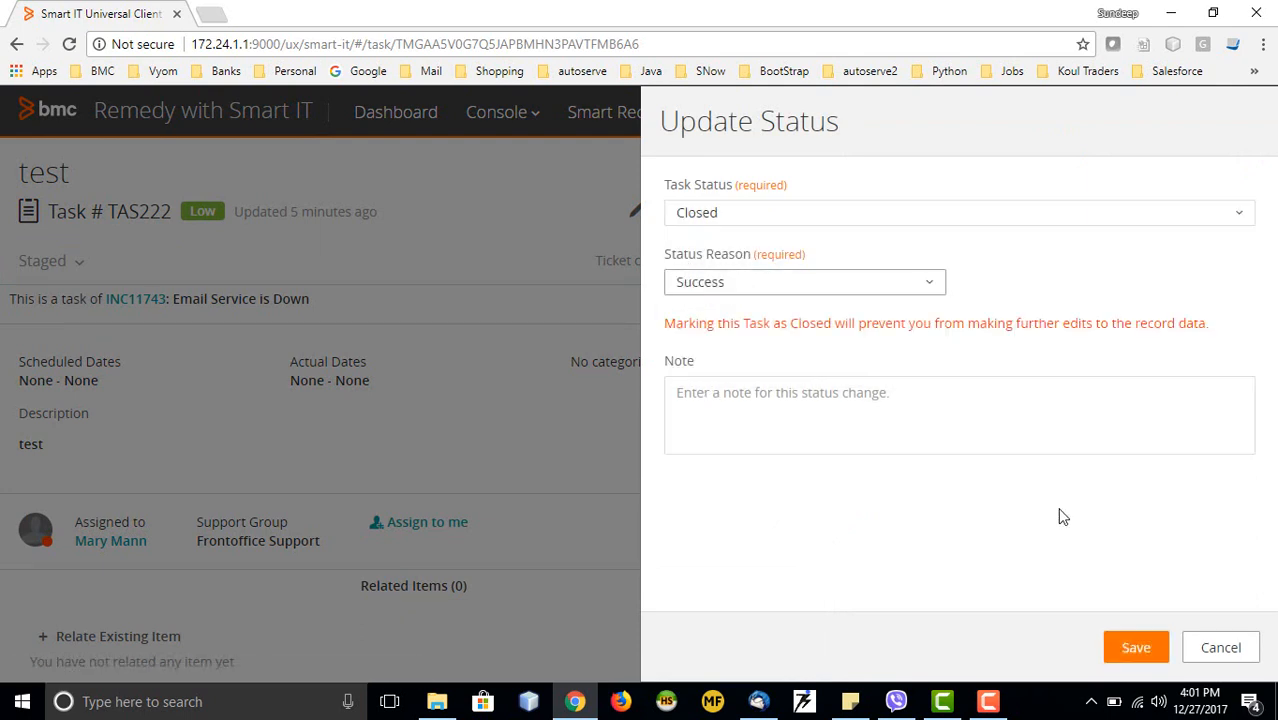
{"action": "left_click", "coordinate": [1135, 647]}
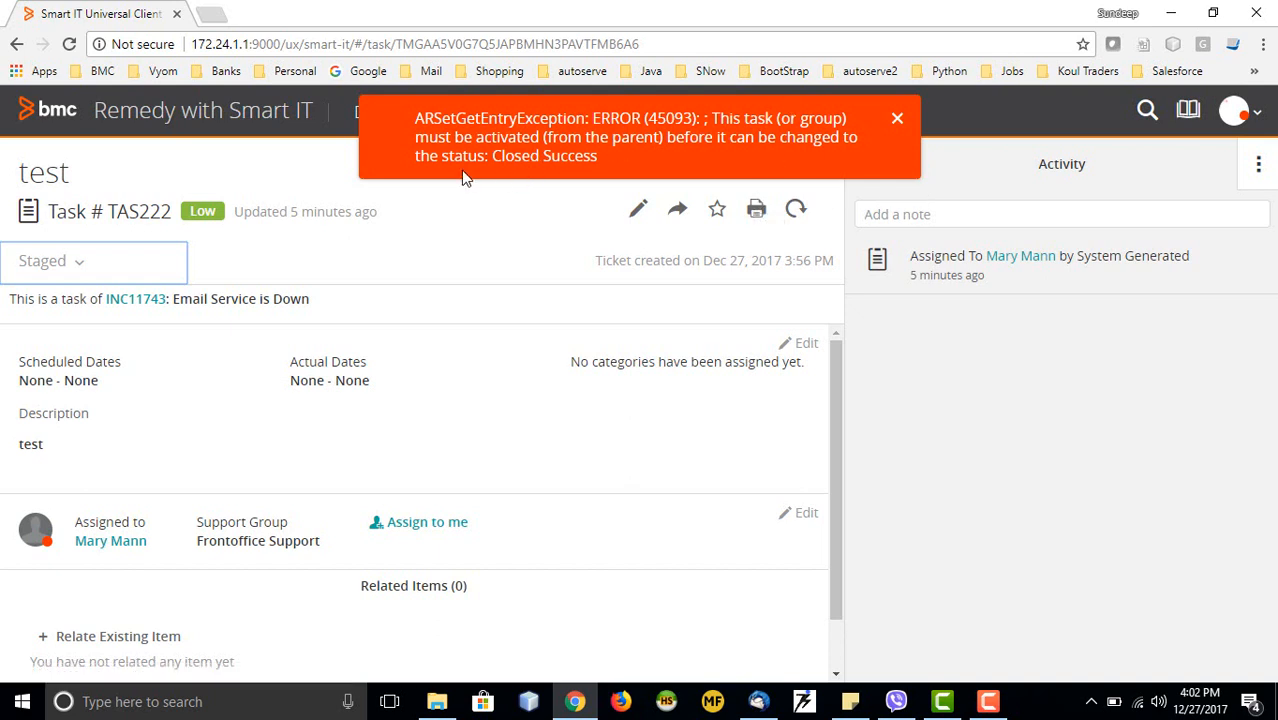
Dismiss the activation error, cancel the retried status change, and go back to INC11743
{"action": "left_click", "coordinate": [897, 122]}
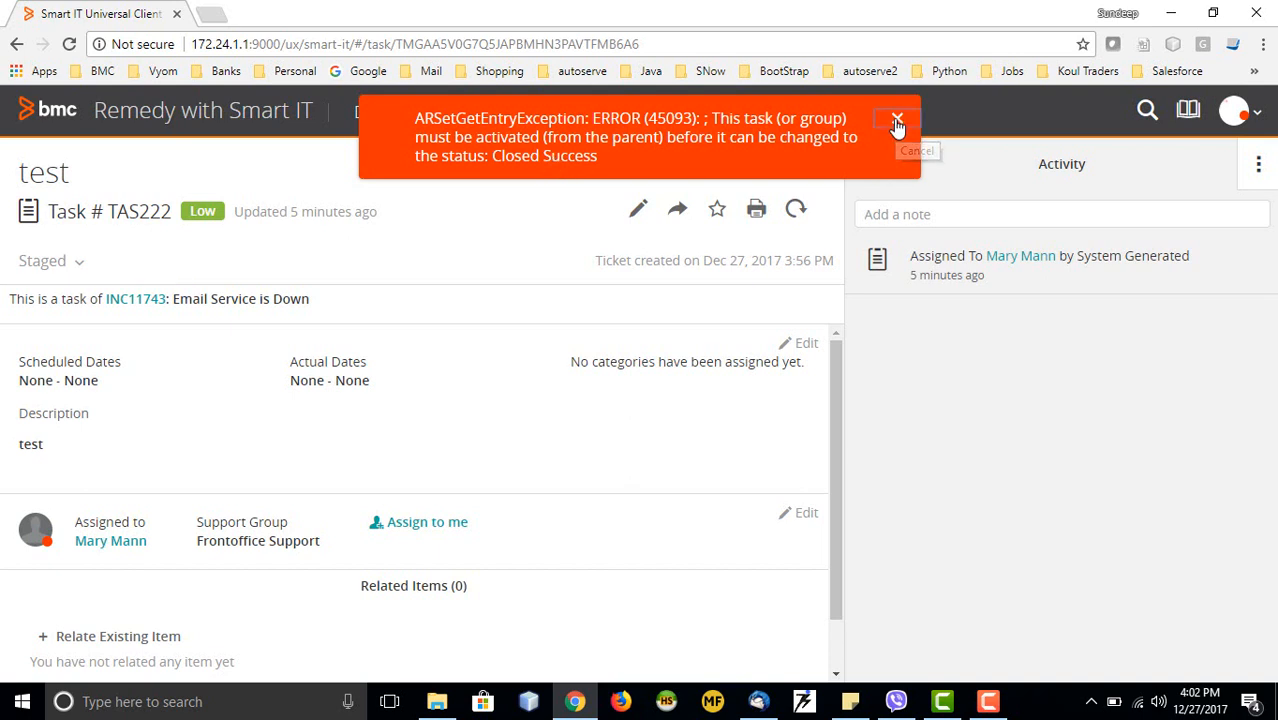
{"action": "left_click", "coordinate": [82, 266]}
{"action": "left_click", "coordinate": [836, 216]}
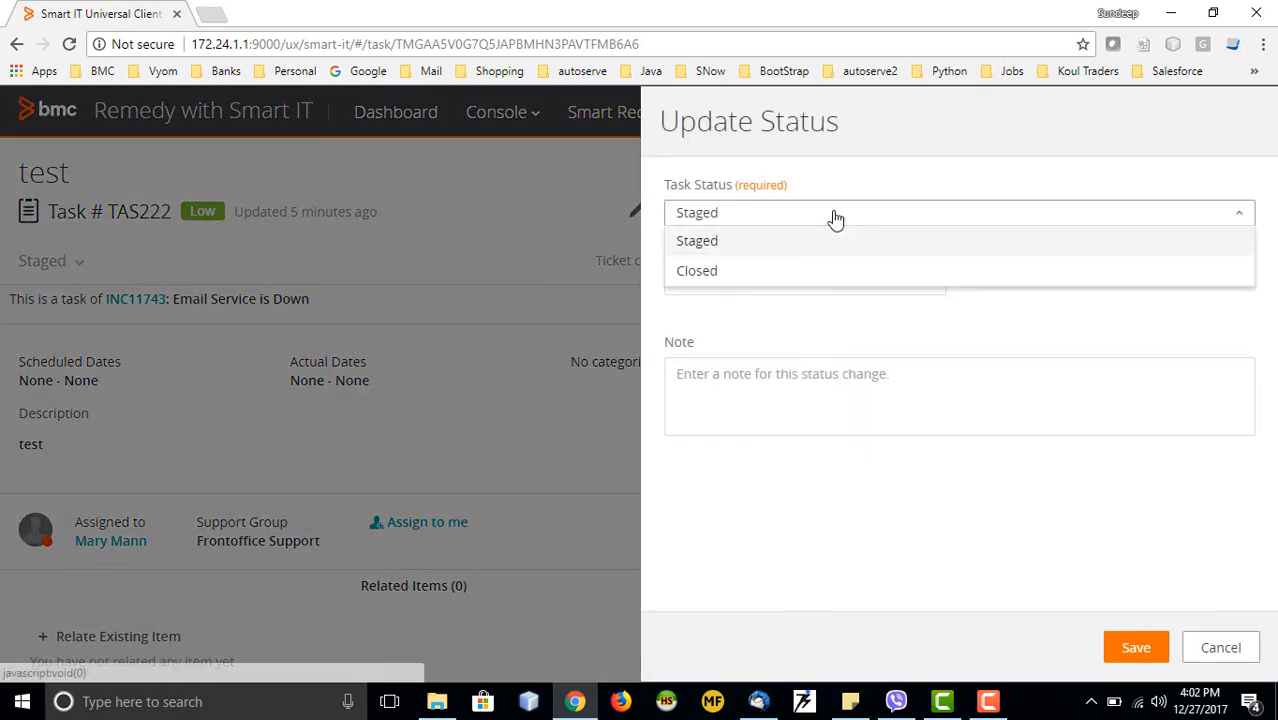
{"action": "left_click", "coordinate": [1248, 654]}
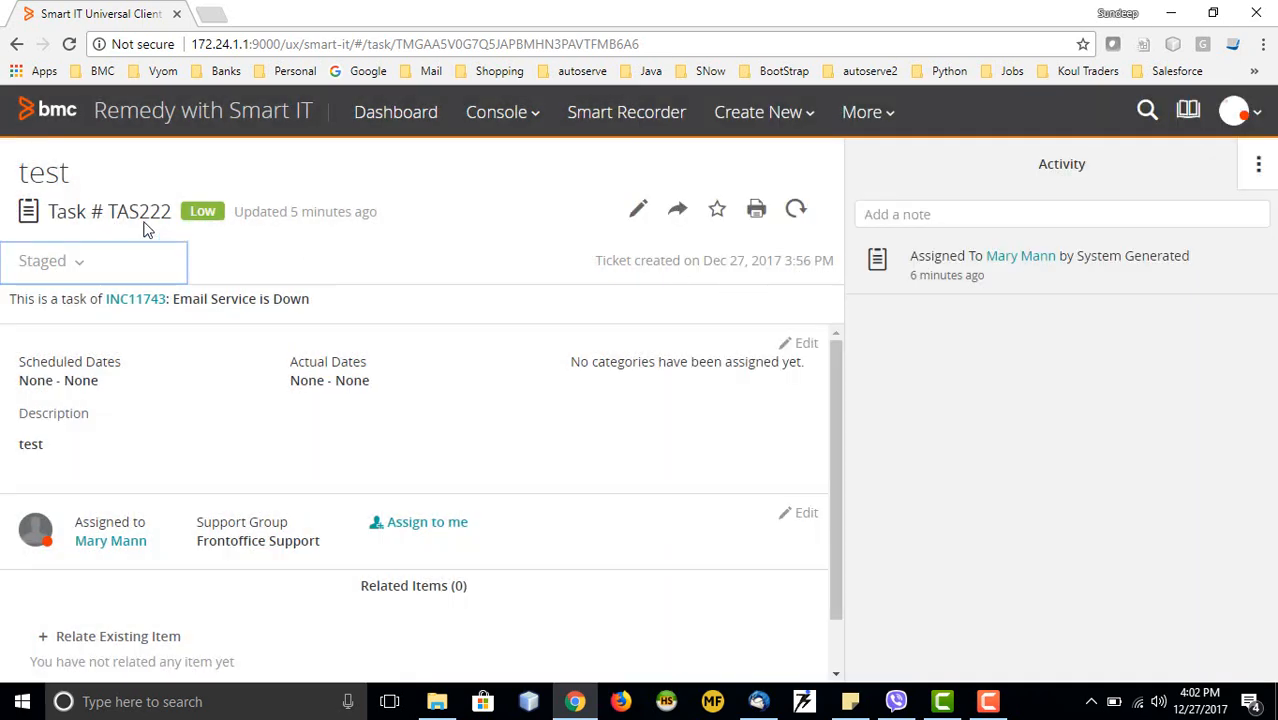
{"action": "scroll", "coordinate": [403, 341], "scroll_direction": "down", "scroll_amount": 1}
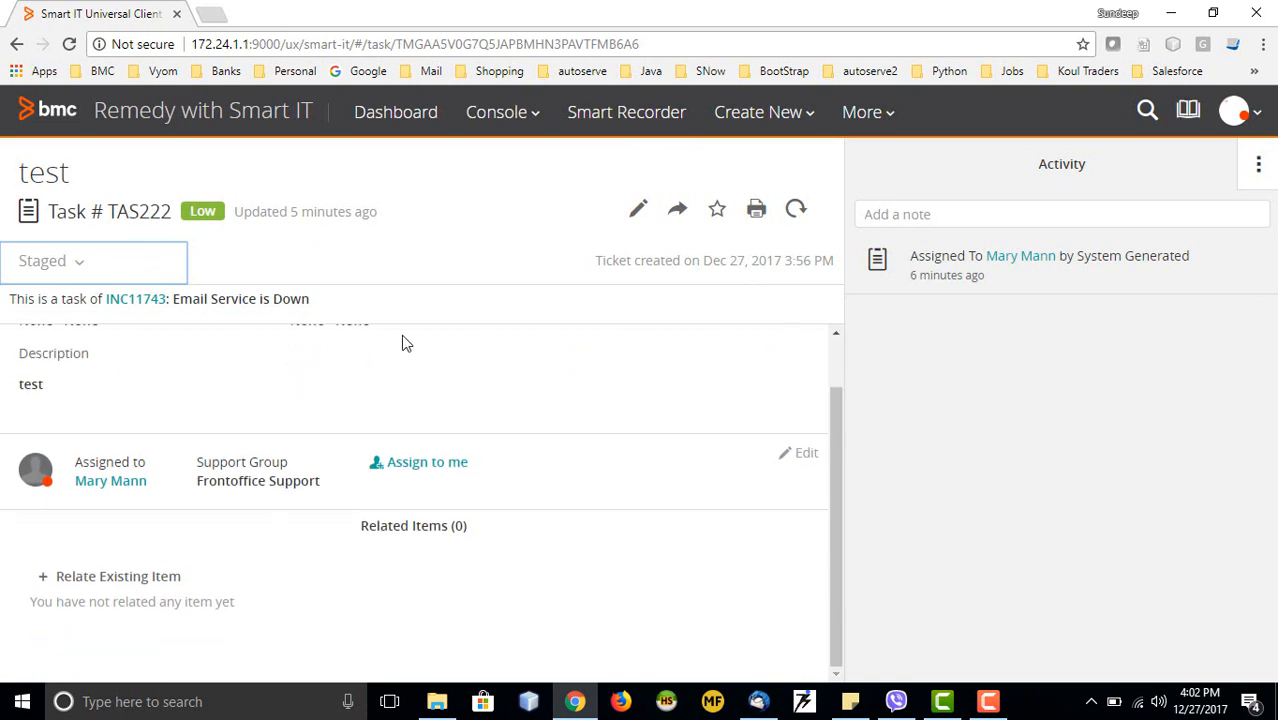
{"action": "scroll", "coordinate": [403, 343], "scroll_direction": "up", "scroll_amount": 1}
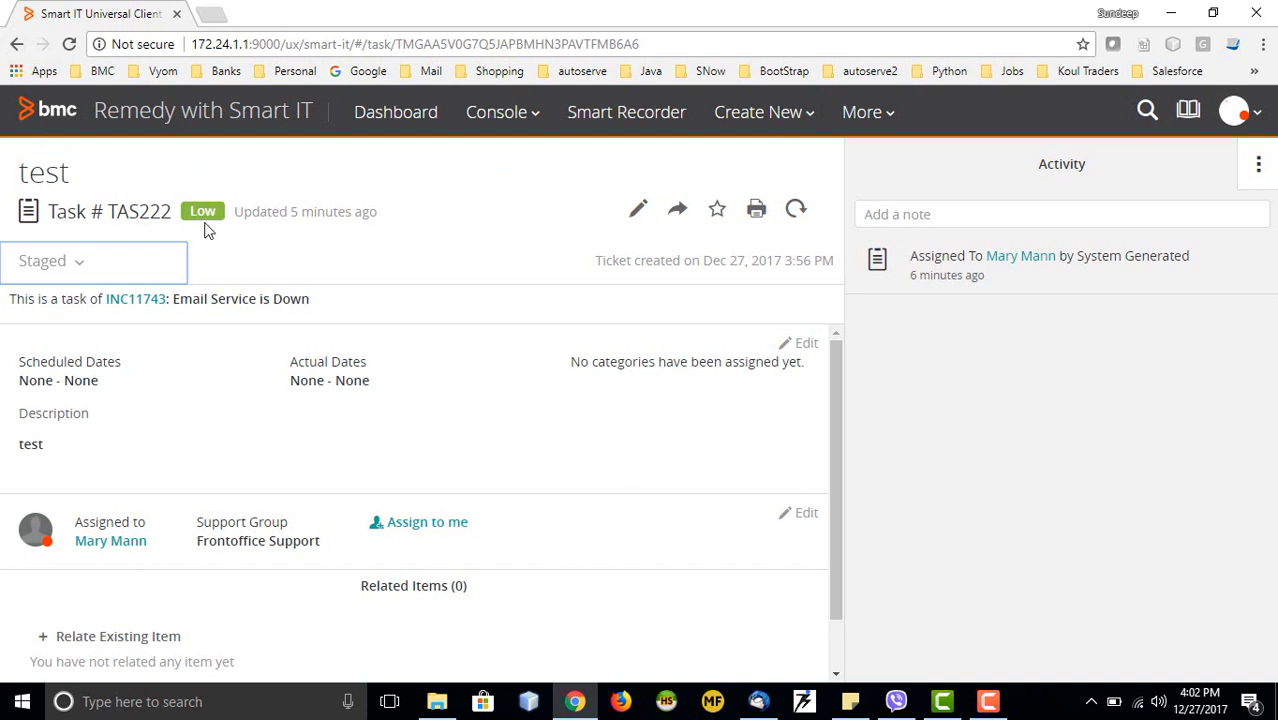
{"action": "left_click", "coordinate": [16, 44]}
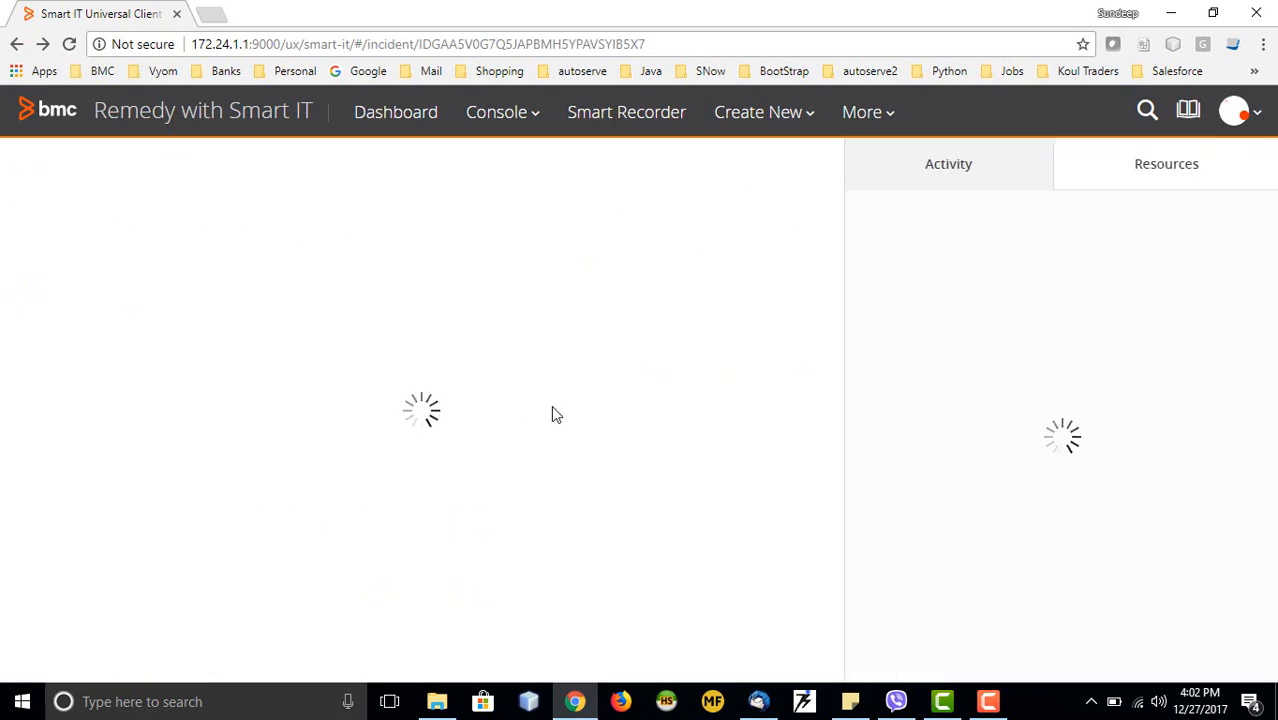
Save INC11743 with status In Progress, then open task TAS222 from its Tasks list
{"action": "scroll", "coordinate": [300, 443], "scroll_direction": "down", "scroll_amount": 3}
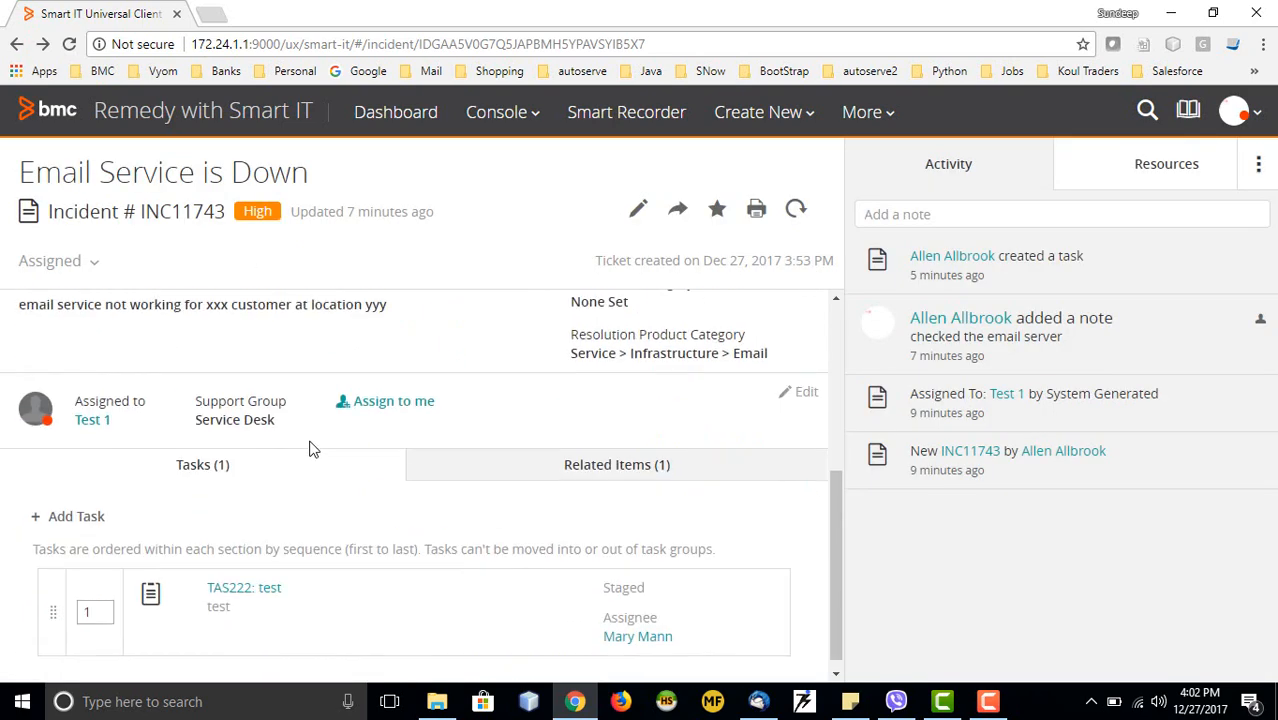
{"action": "scroll", "coordinate": [105, 533], "scroll_direction": "up", "scroll_amount": 2}
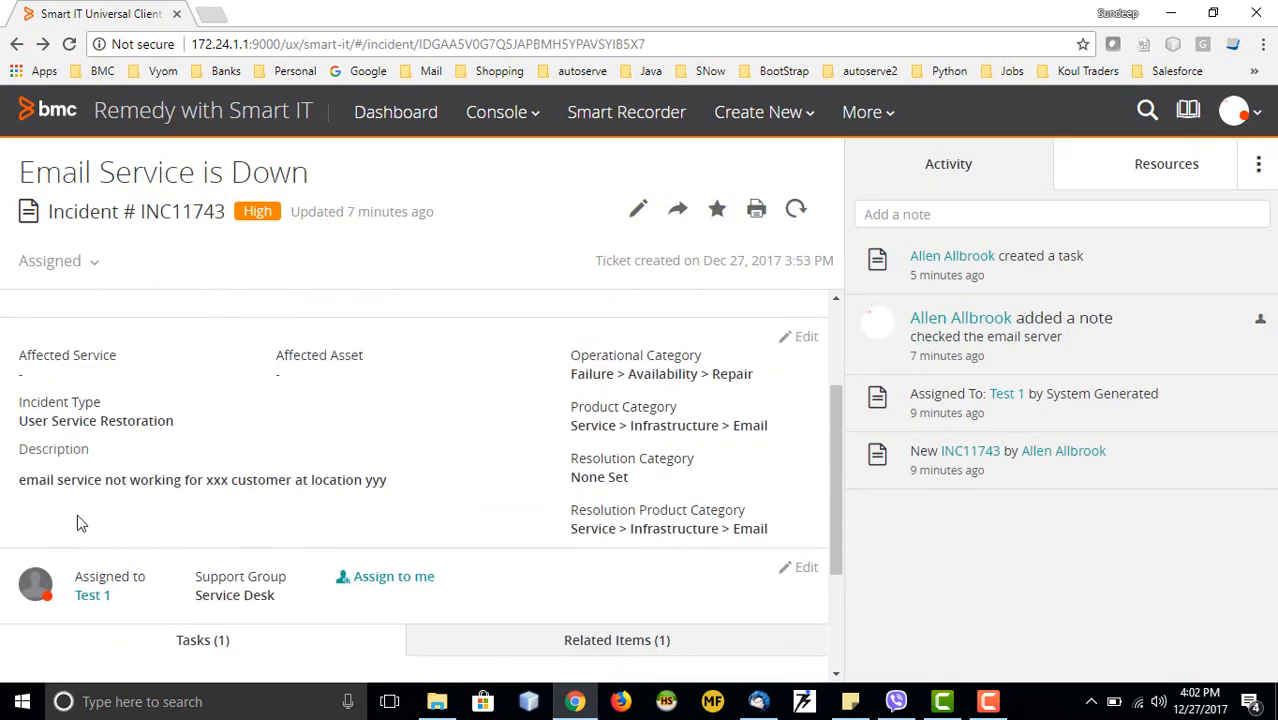
{"action": "scroll", "coordinate": [95, 510], "scroll_direction": "up", "scroll_amount": 1}
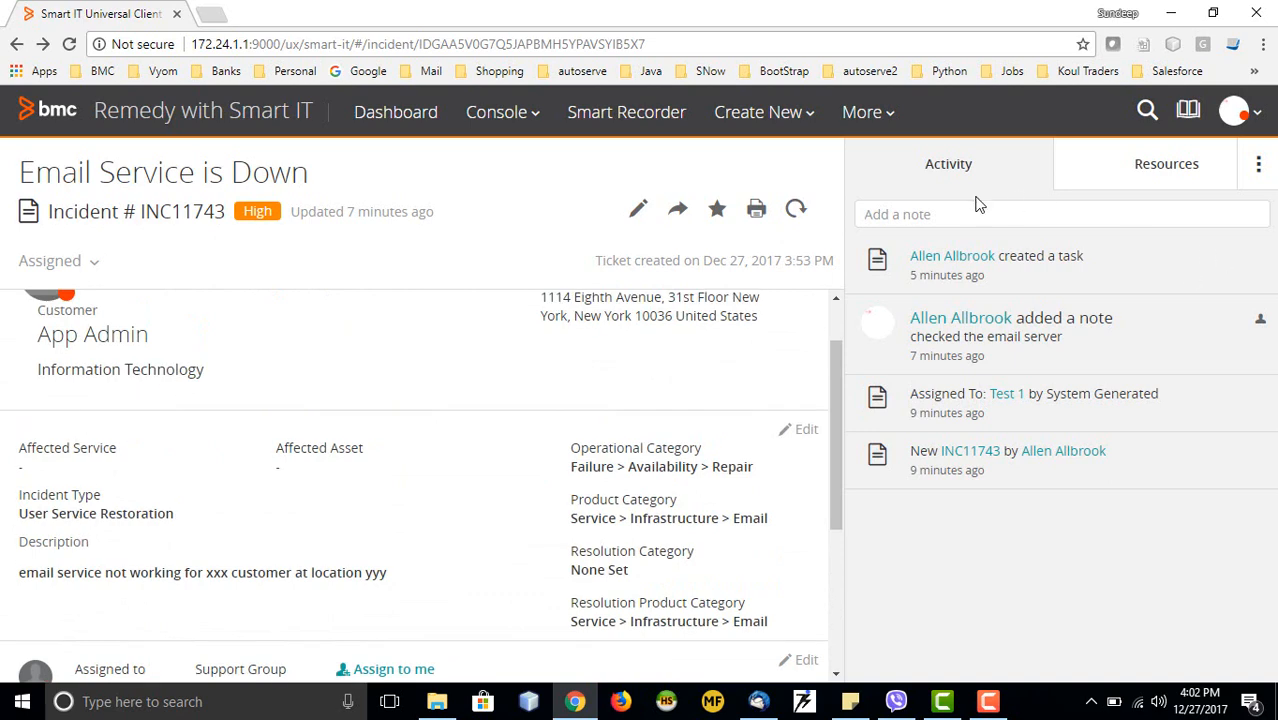
{"action": "scroll", "coordinate": [345, 498], "scroll_direction": "down", "scroll_amount": 3}
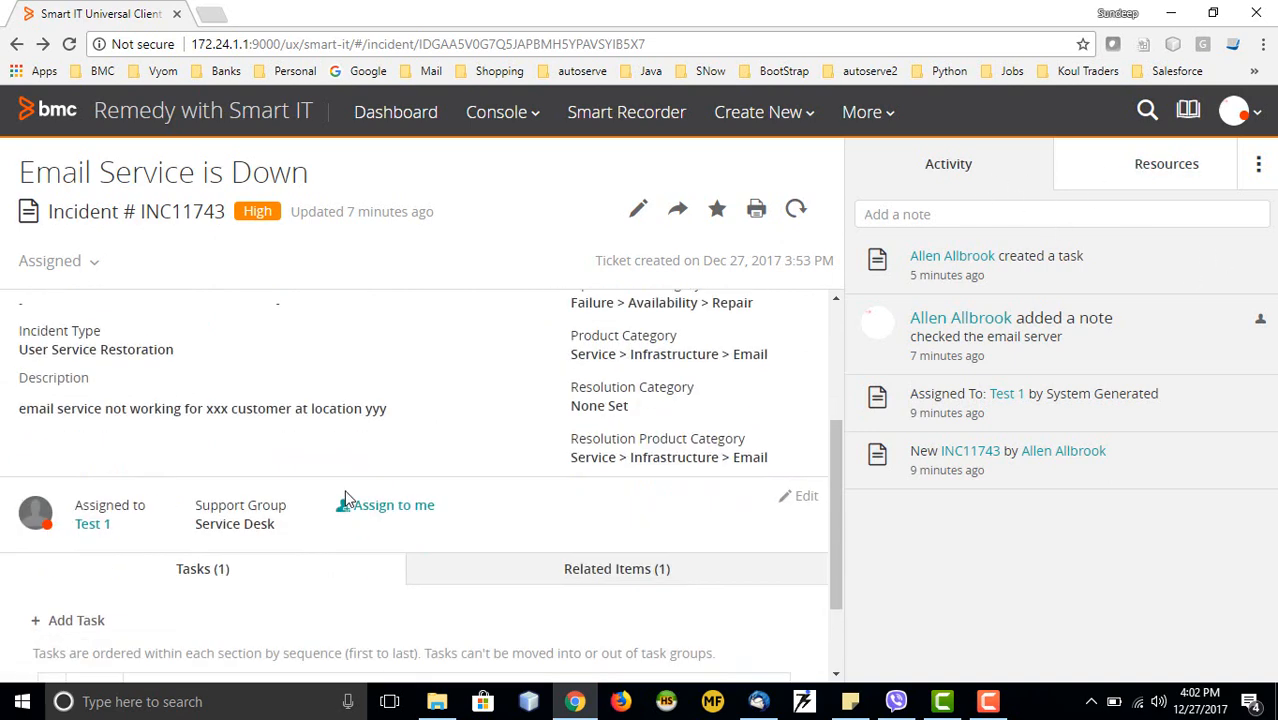
{"action": "scroll", "coordinate": [34, 348], "scroll_direction": "up", "scroll_amount": 1}
{"action": "left_click", "coordinate": [84, 267]}
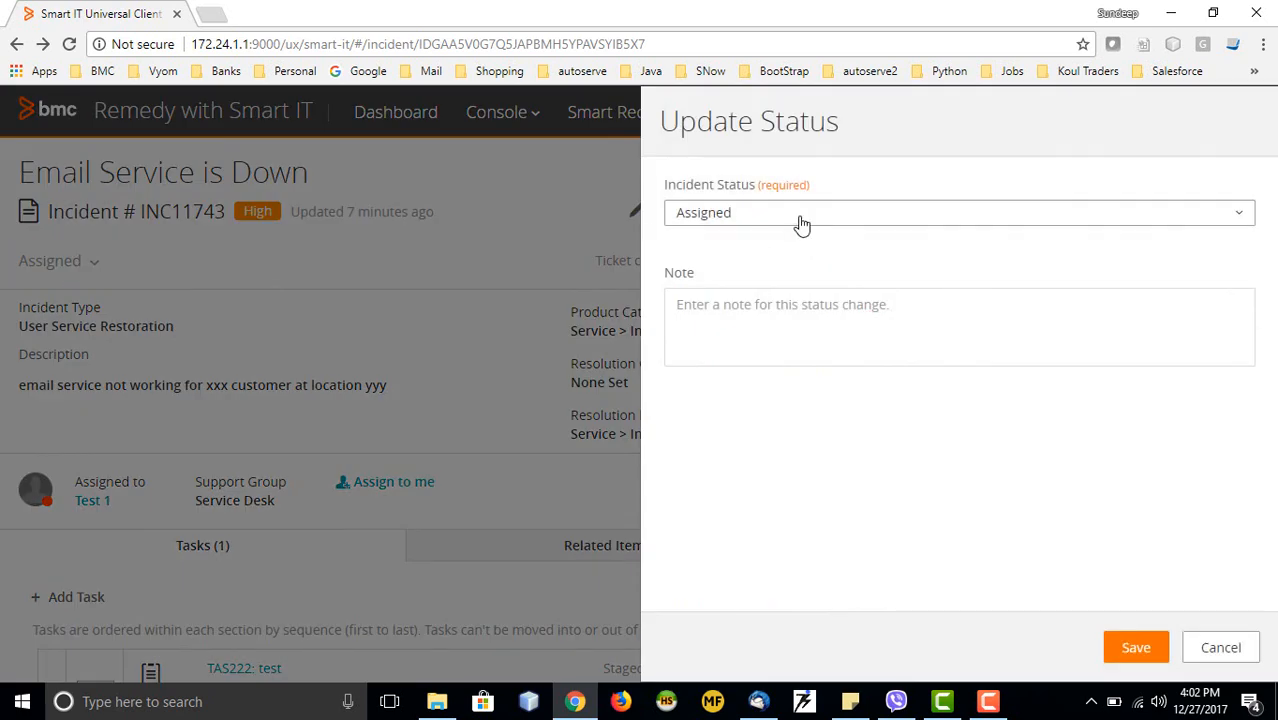
{"action": "left_click", "coordinate": [800, 222]}
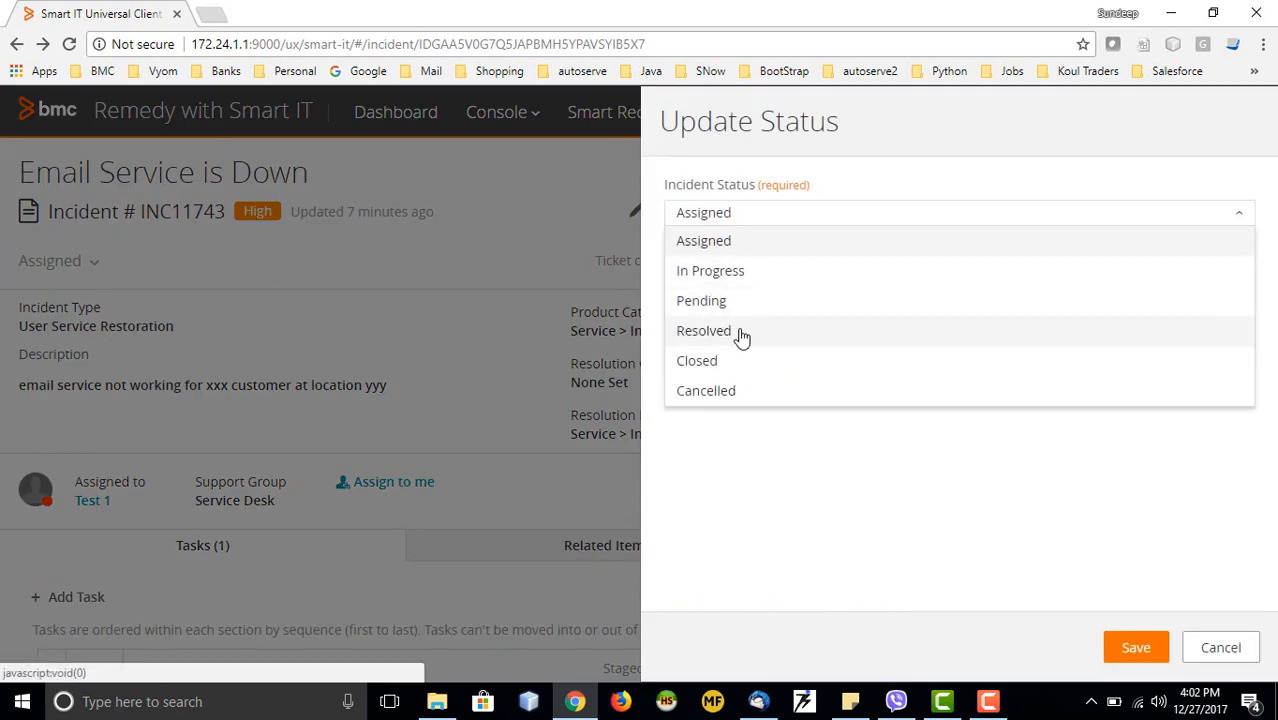
{"action": "left_click", "coordinate": [712, 270]}
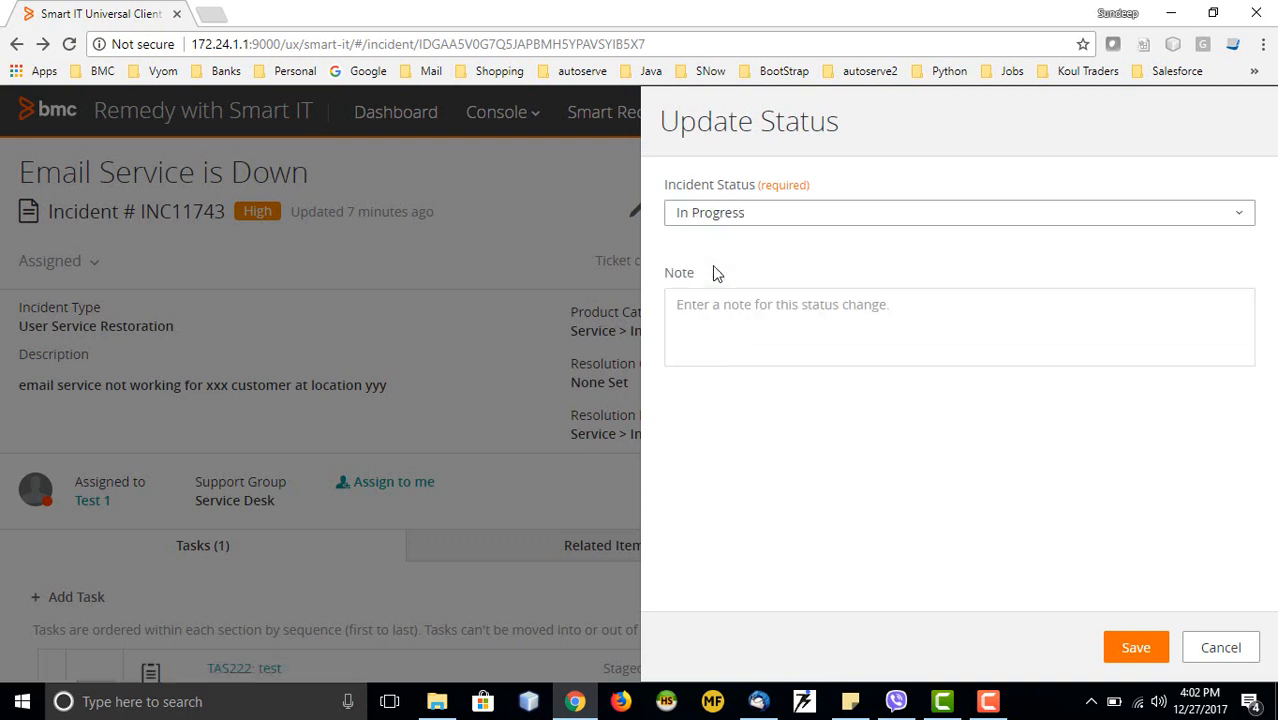
{"action": "left_click", "coordinate": [1135, 648]}
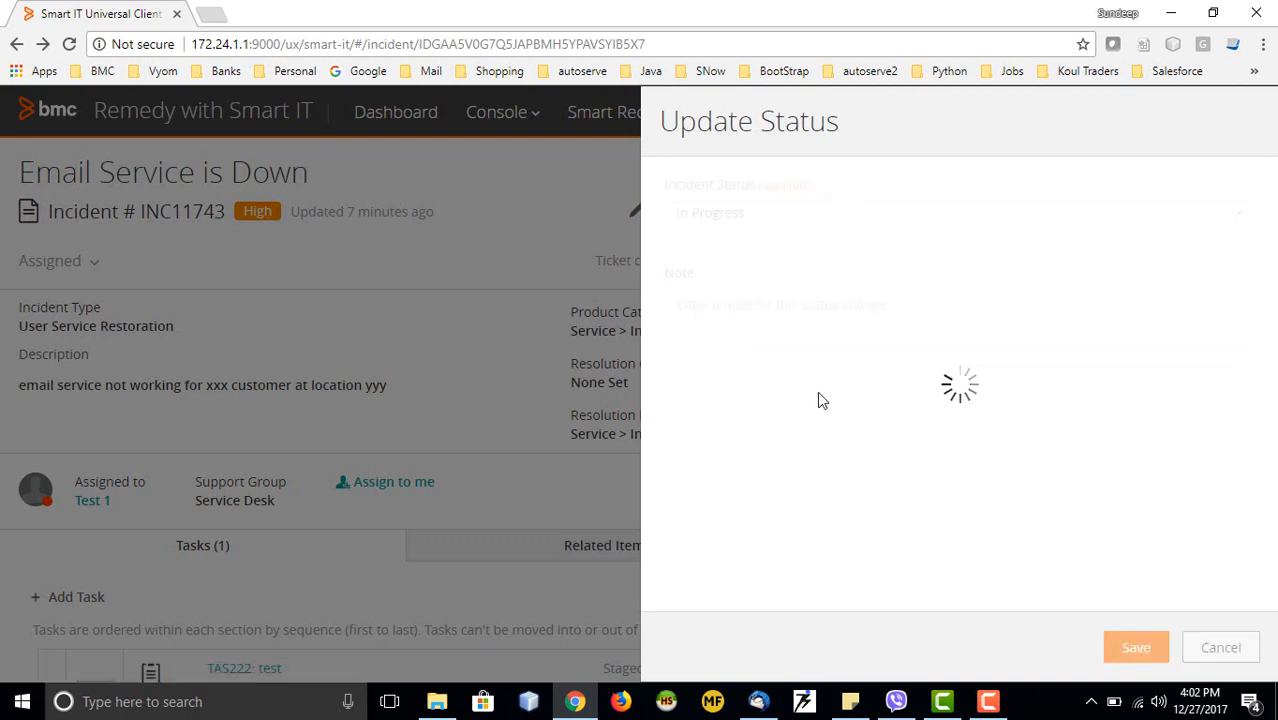
{"action": "scroll", "coordinate": [380, 428], "scroll_direction": "down", "scroll_amount": 1}
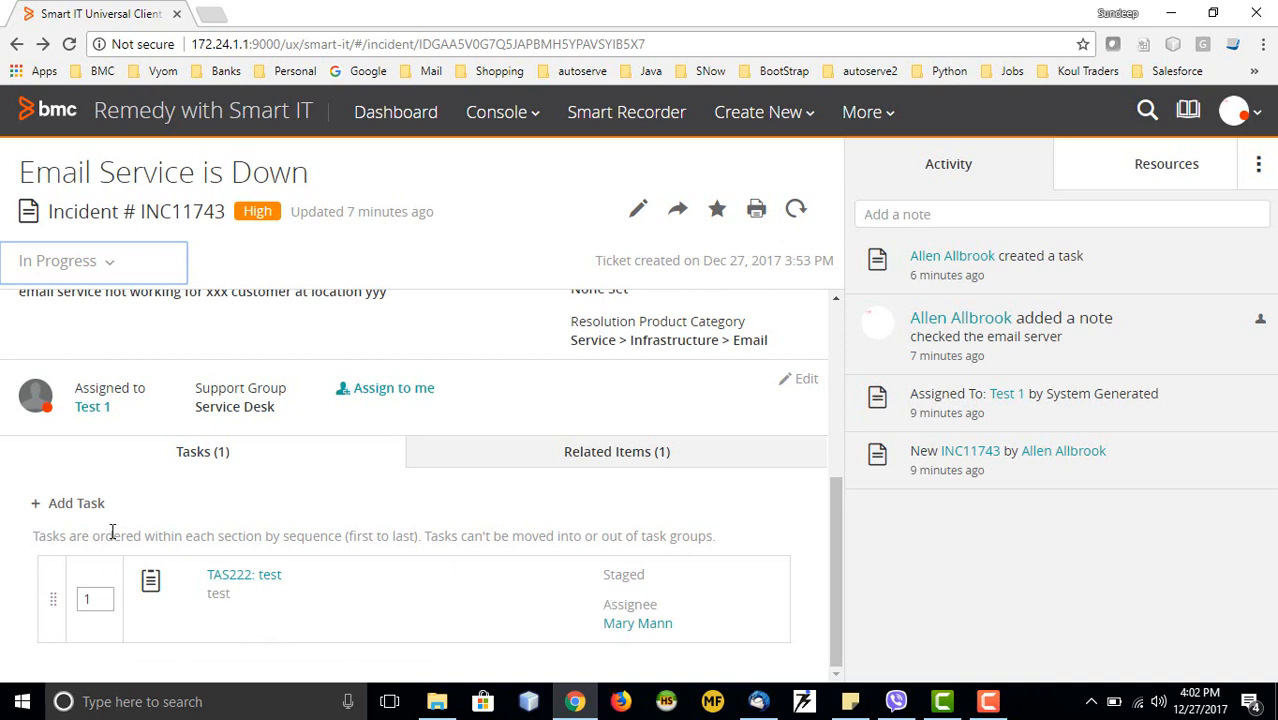
{"action": "left_click", "coordinate": [240, 580]}
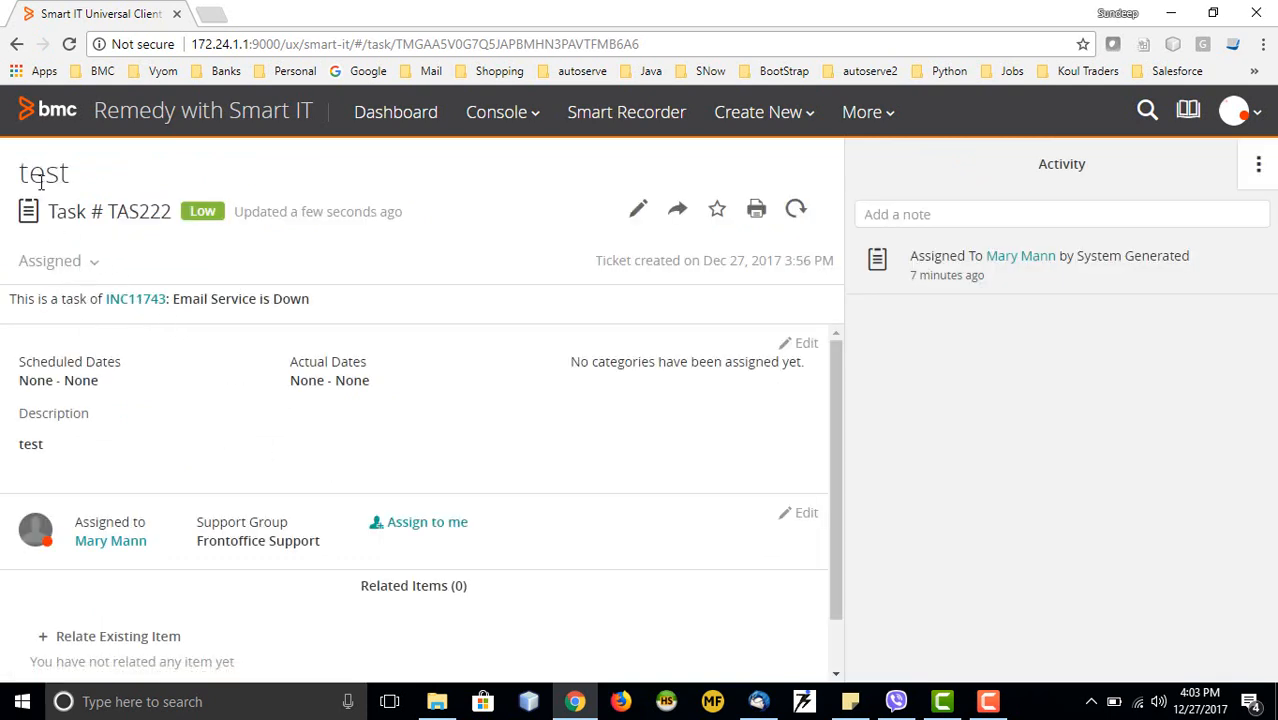
Move task TAS222 to Work in Progress and save
{"action": "left_click", "coordinate": [88, 268]}
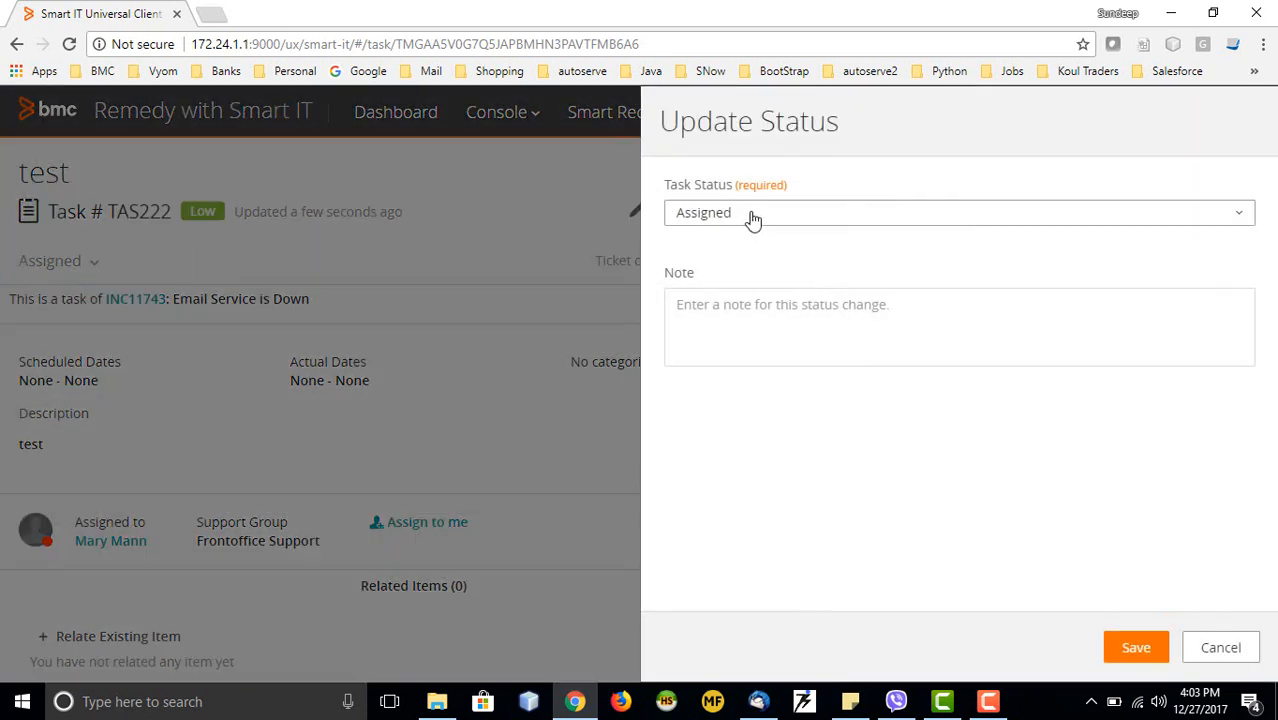
{"action": "left_click", "coordinate": [753, 220]}
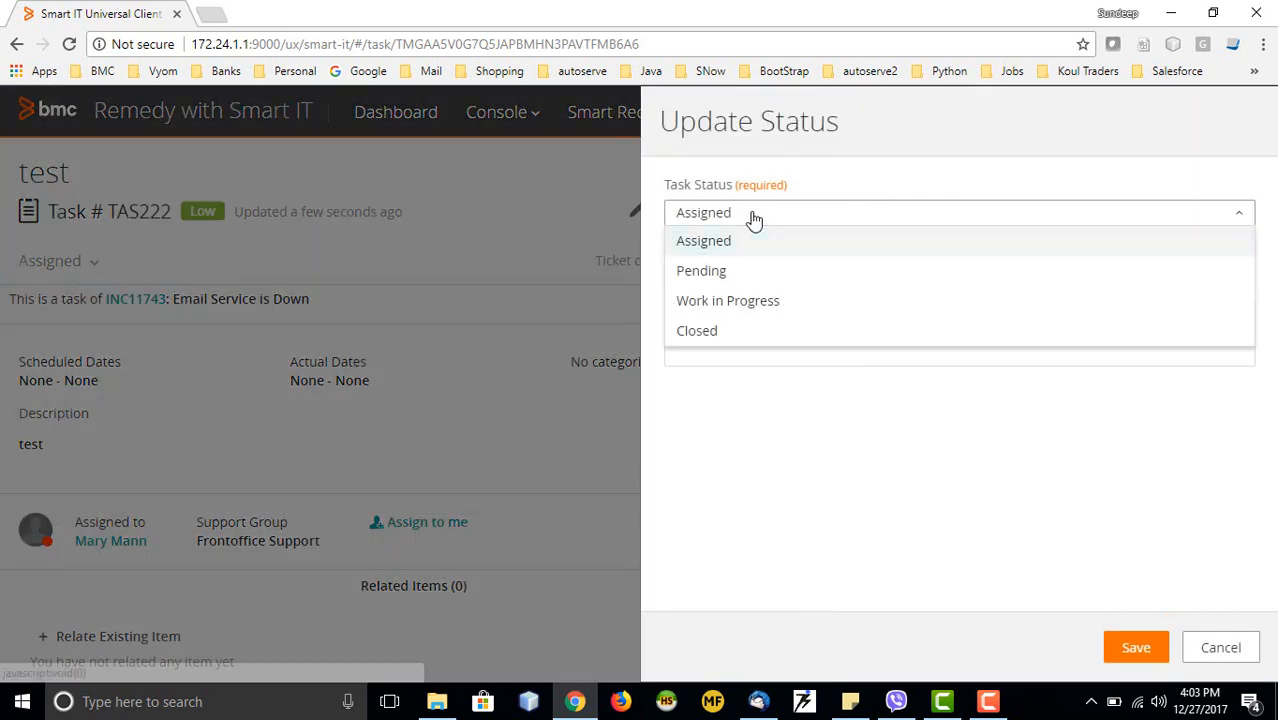
{"action": "left_click", "coordinate": [712, 304]}
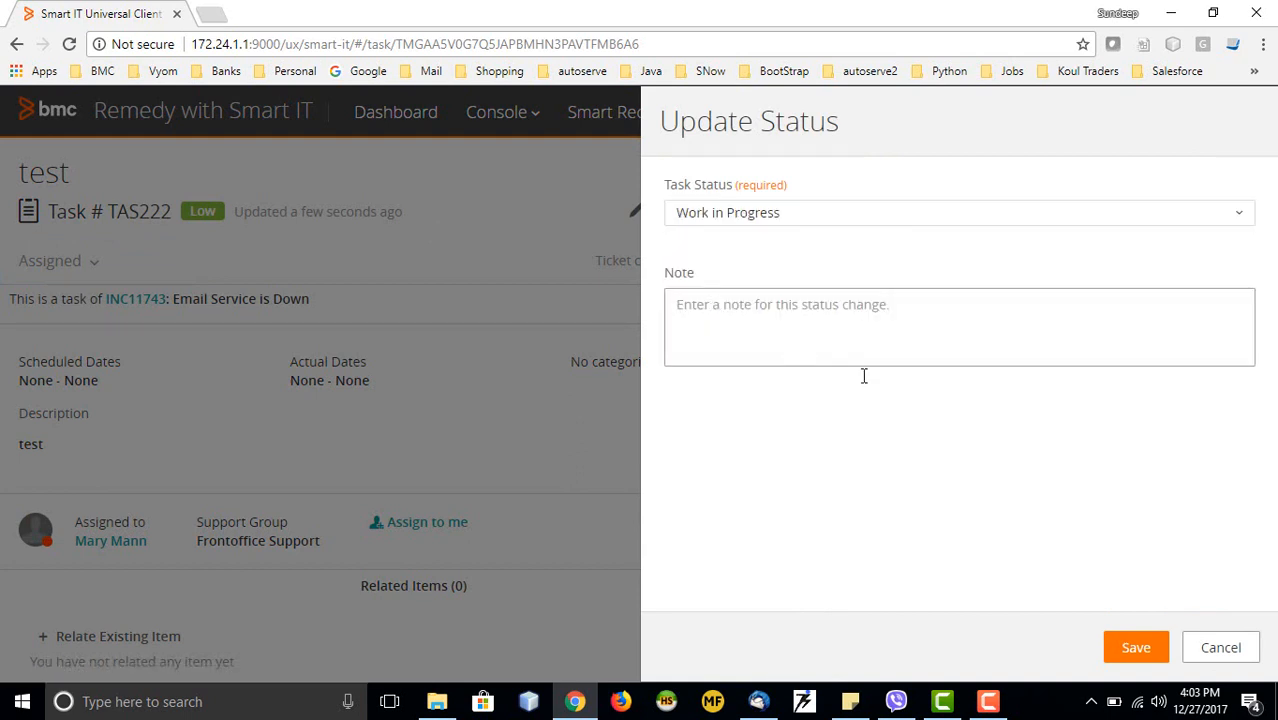
{"action": "left_click", "coordinate": [1112, 648]}
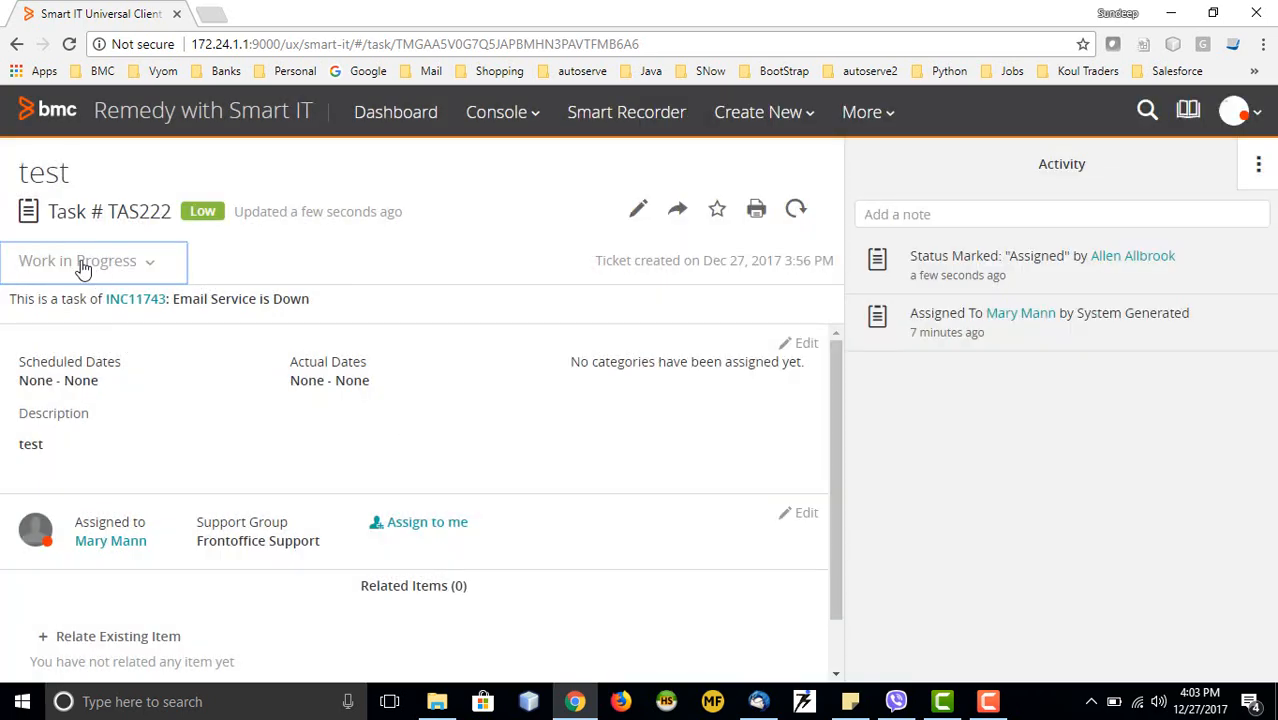
Set TAS222 to Closed with reason Success and the note 'closing', and save
{"action": "left_click", "coordinate": [83, 266]}
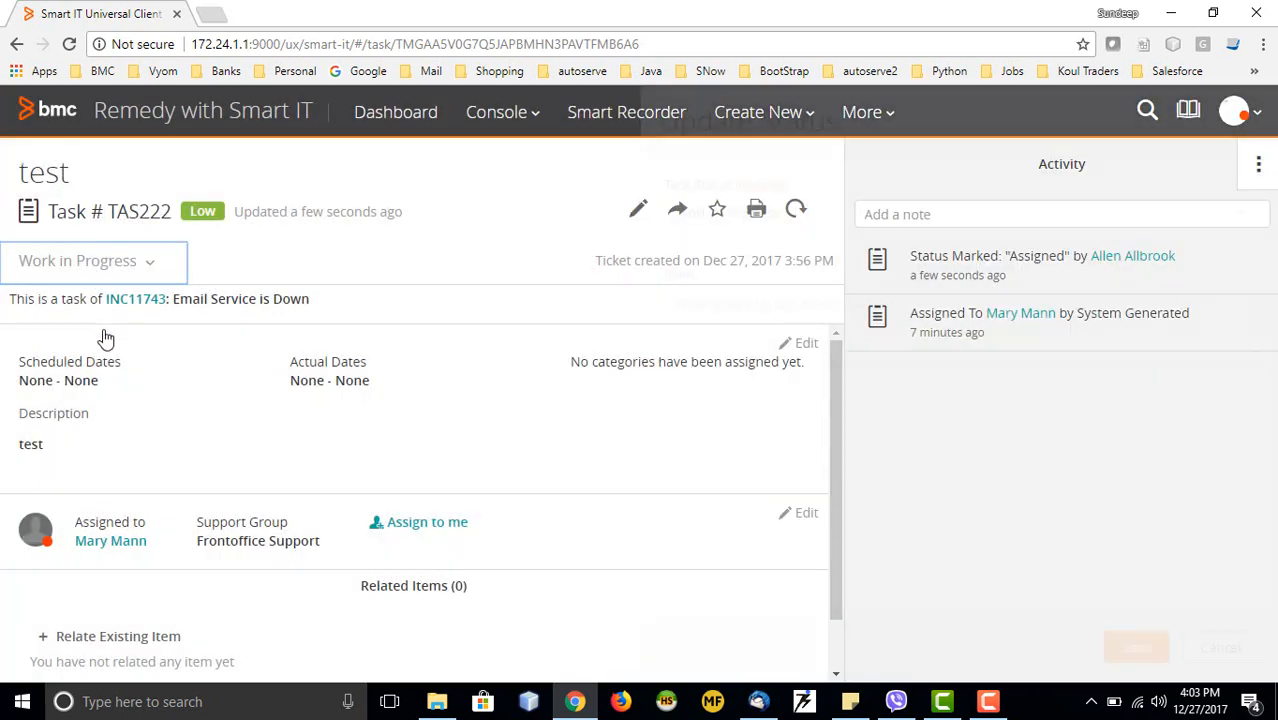
{"action": "left_click", "coordinate": [804, 222]}
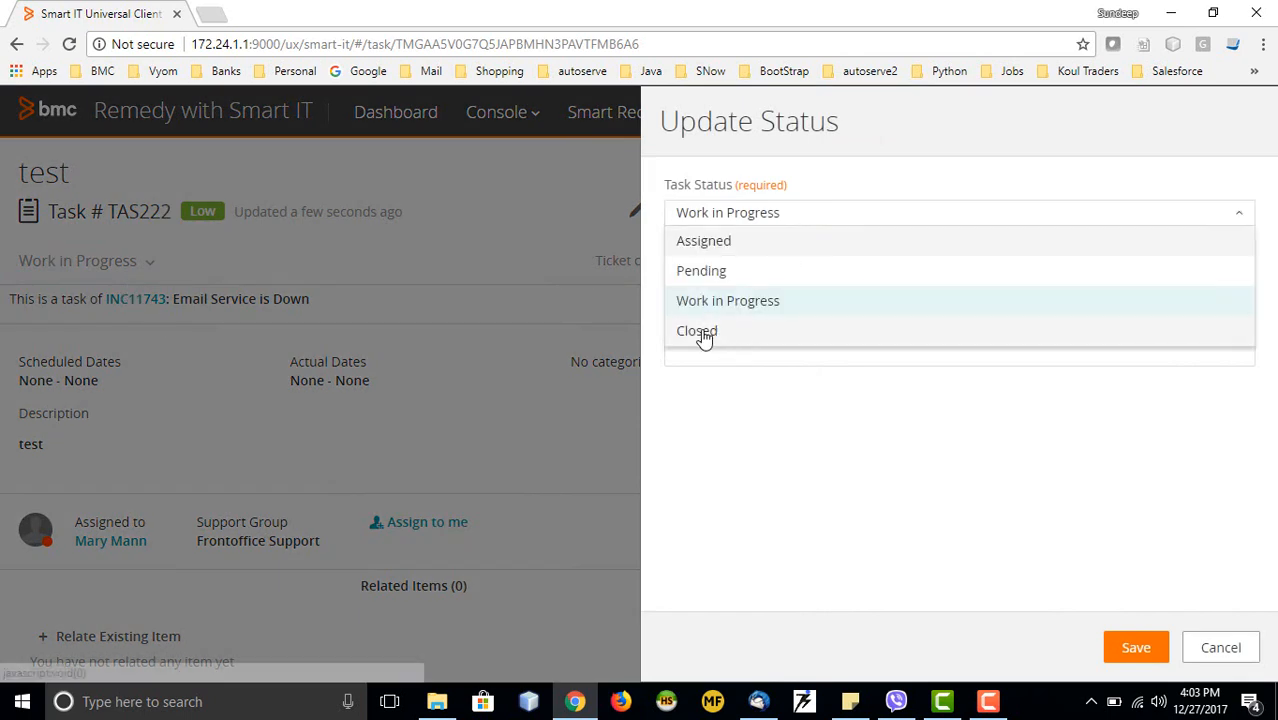
{"action": "left_click", "coordinate": [701, 334]}
{"action": "left_click", "coordinate": [738, 286]}
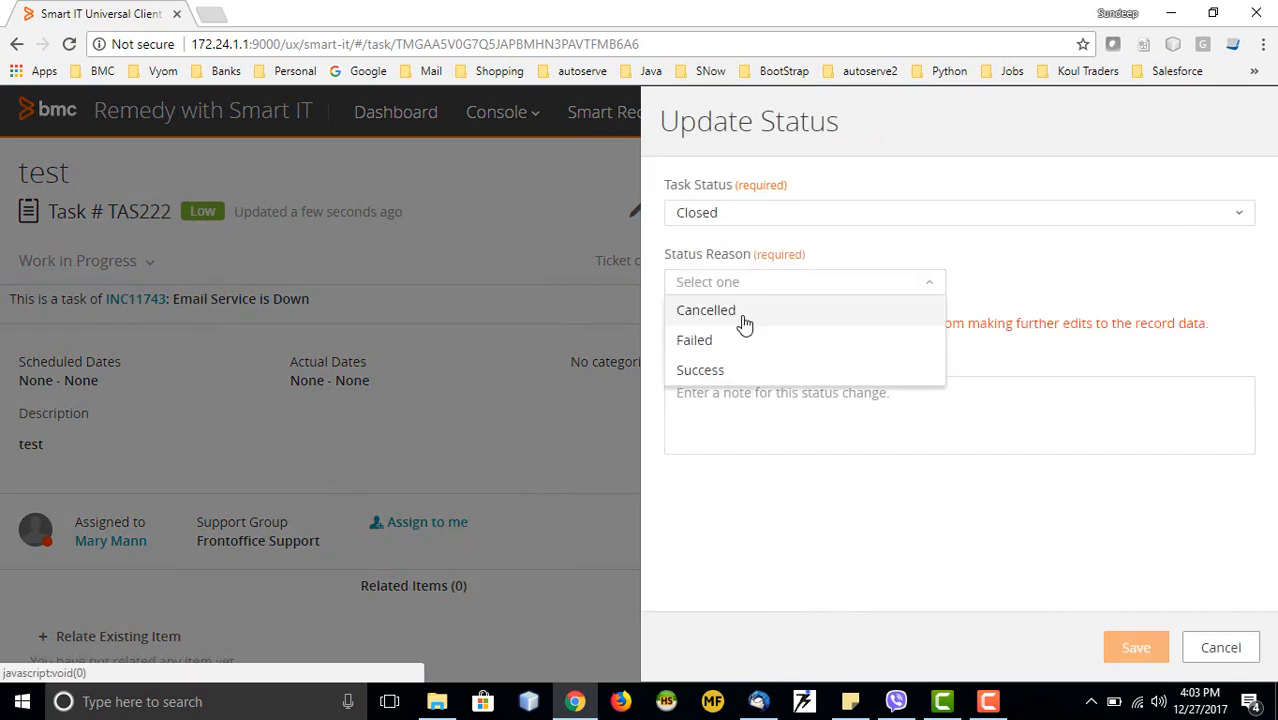
{"action": "left_click", "coordinate": [712, 369]}
{"action": "left_click", "coordinate": [741, 427]}
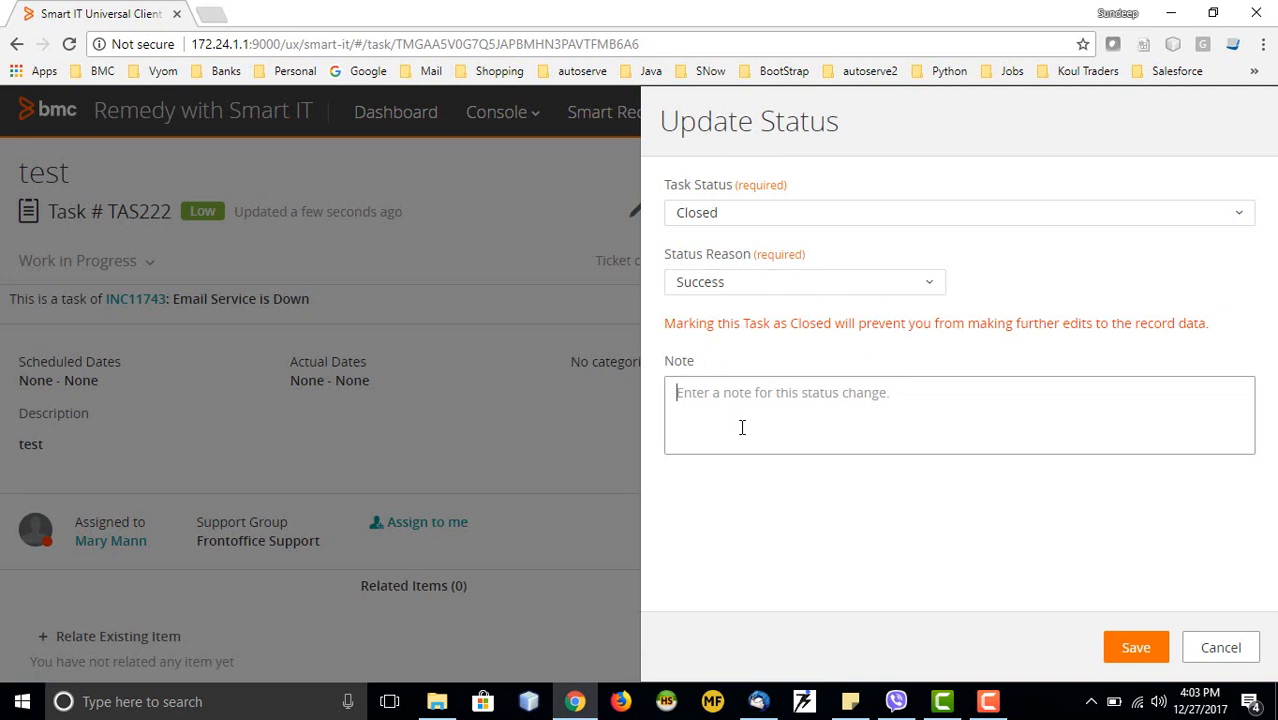
{"action": "type", "text": "closing"}
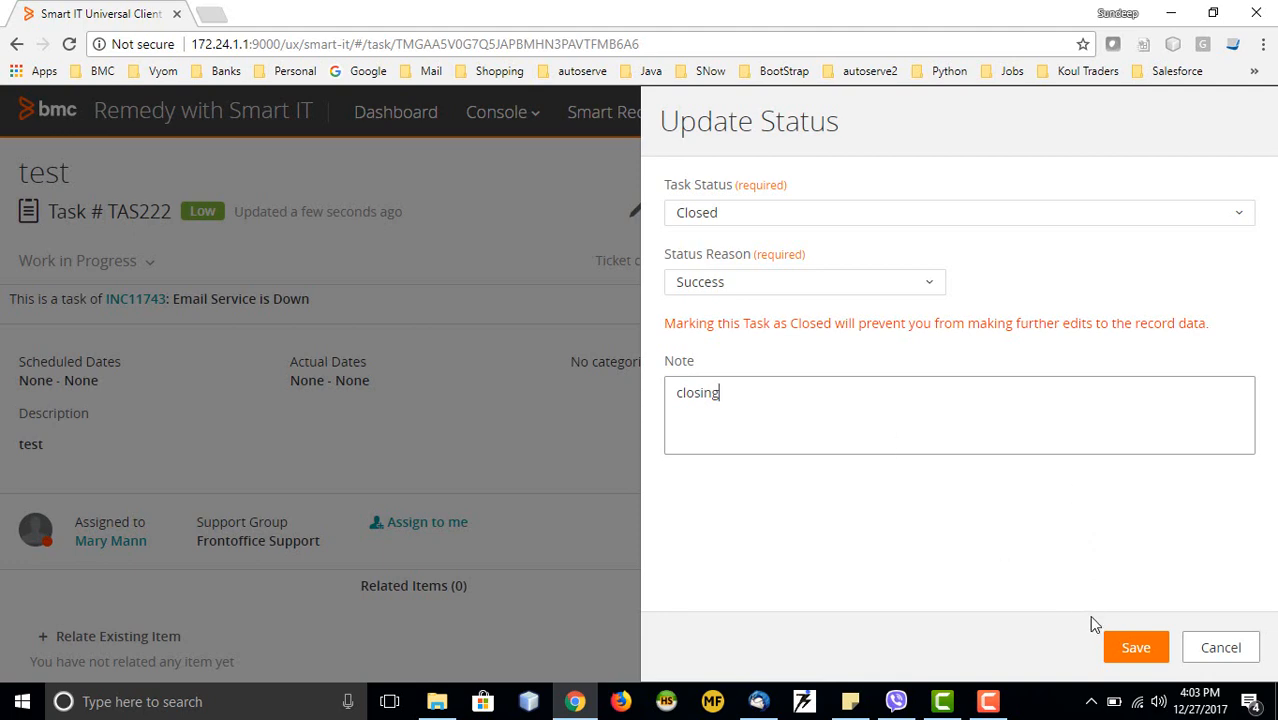
{"action": "left_click", "coordinate": [1133, 647]}
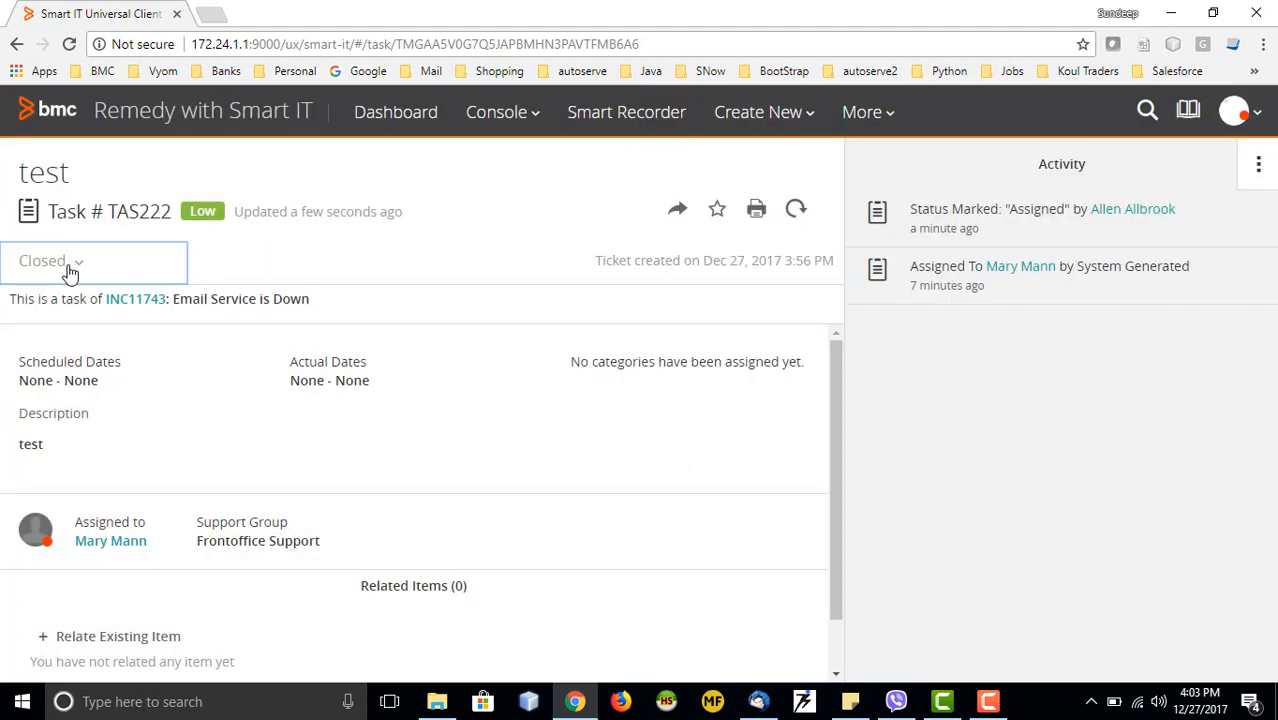
Return to incident INC11743 and set its status to Resolved
{"action": "left_click", "coordinate": [16, 44]}
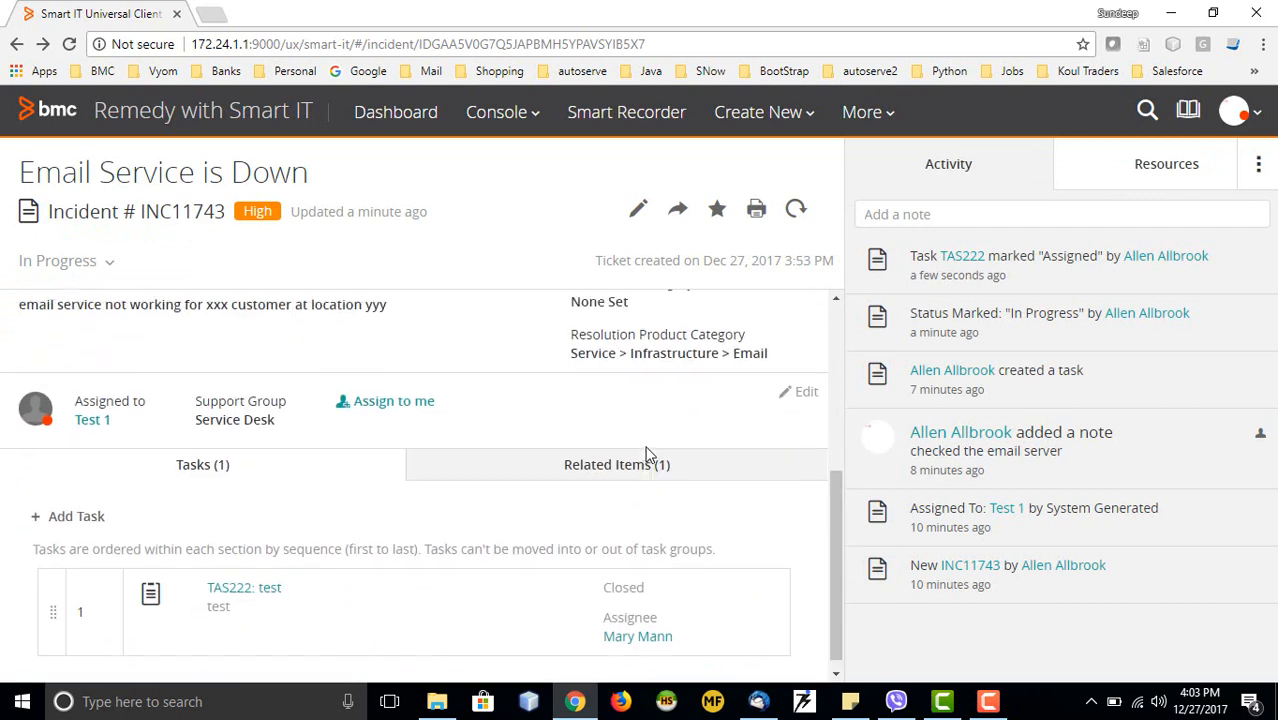
{"action": "scroll", "coordinate": [648, 455], "scroll_direction": "down", "scroll_amount": 1}
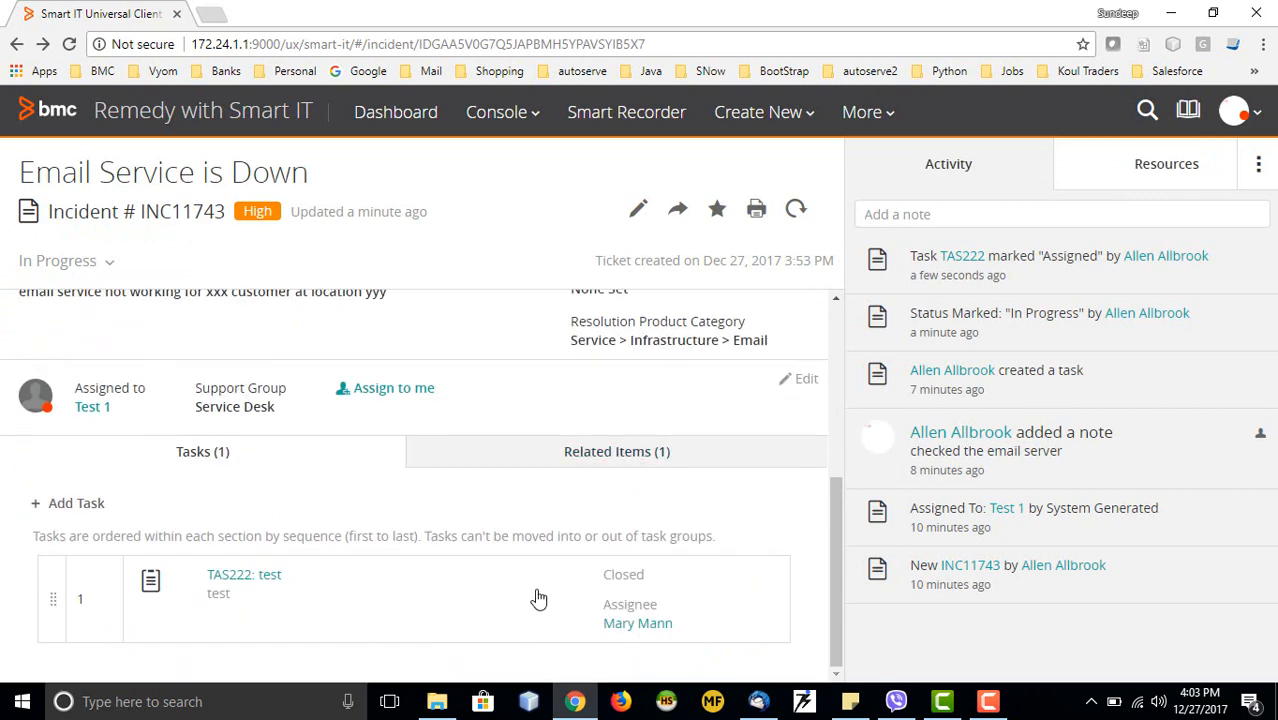
{"action": "scroll", "coordinate": [748, 465], "scroll_direction": "up", "scroll_amount": 2}
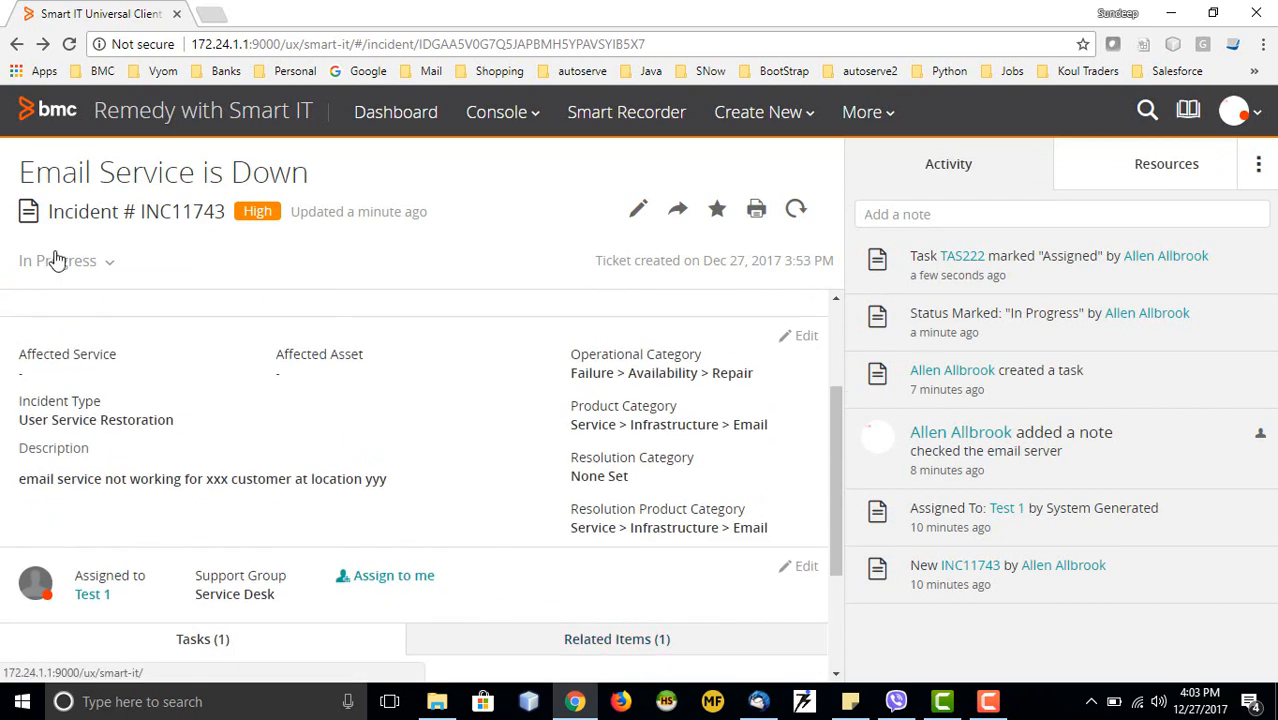
{"action": "left_click", "coordinate": [100, 264]}
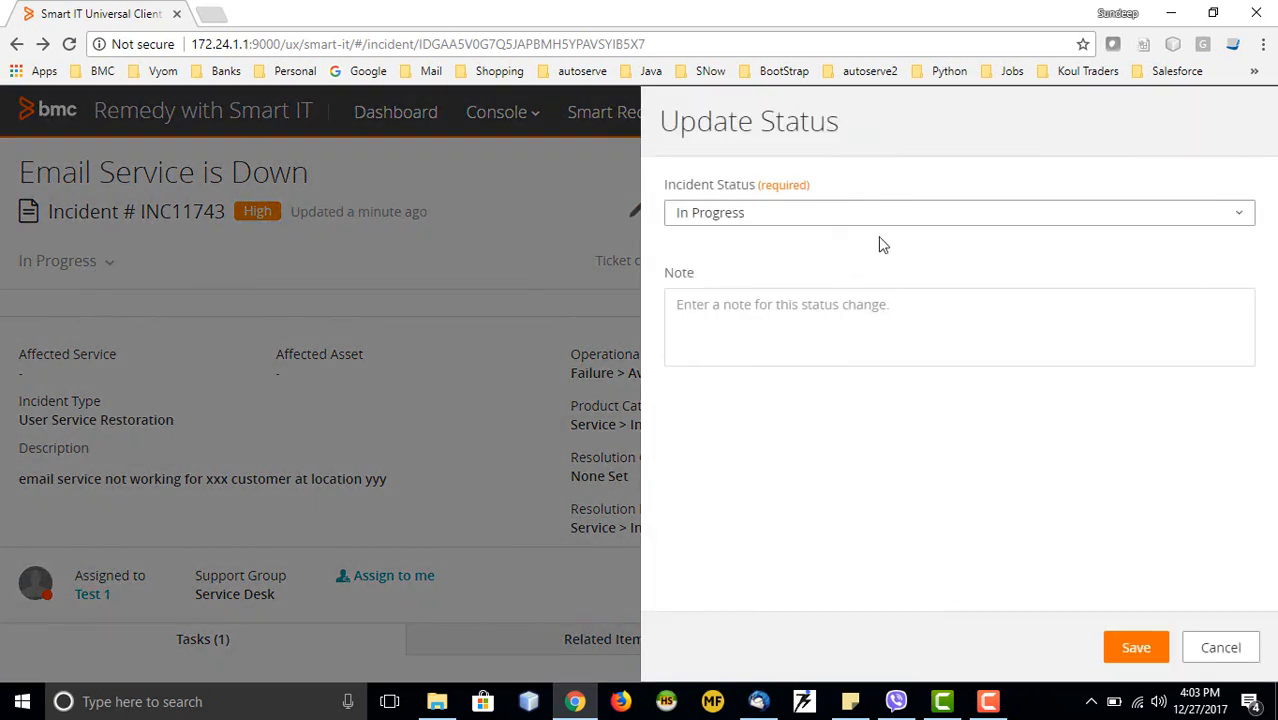
{"action": "left_click", "coordinate": [813, 222]}
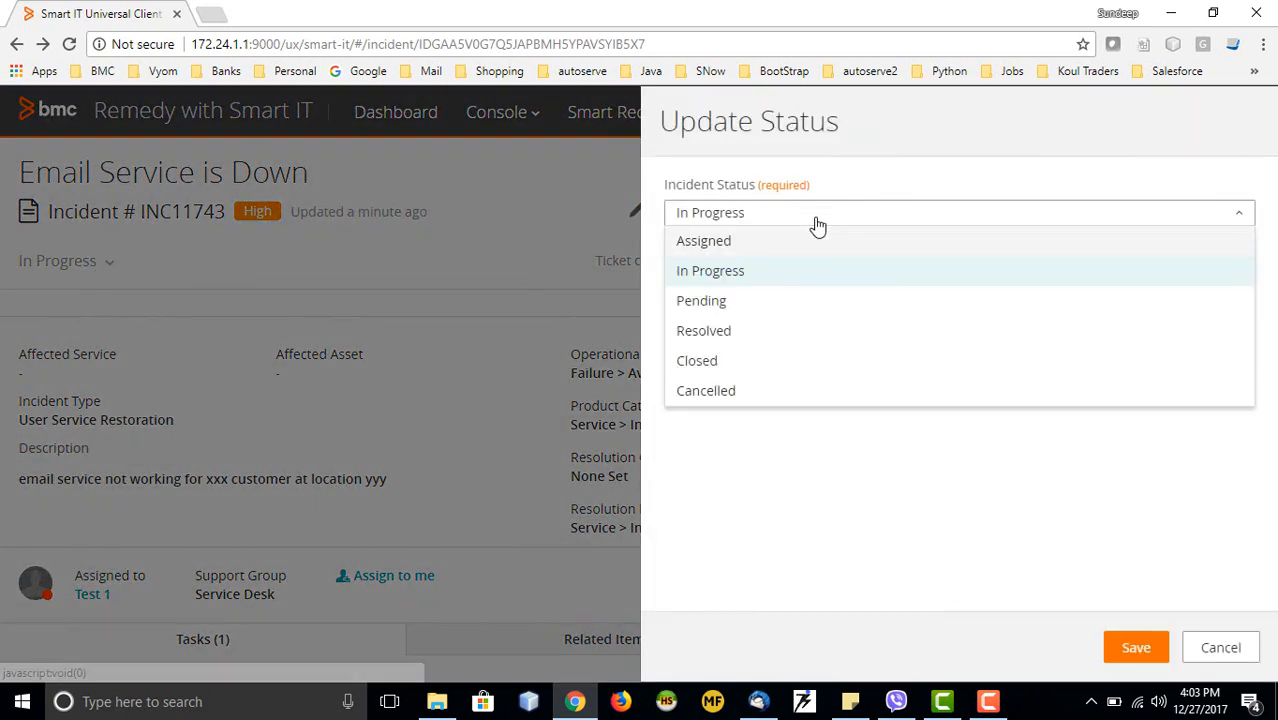
{"action": "left_click", "coordinate": [727, 362]}
{"action": "left_click", "coordinate": [742, 214]}
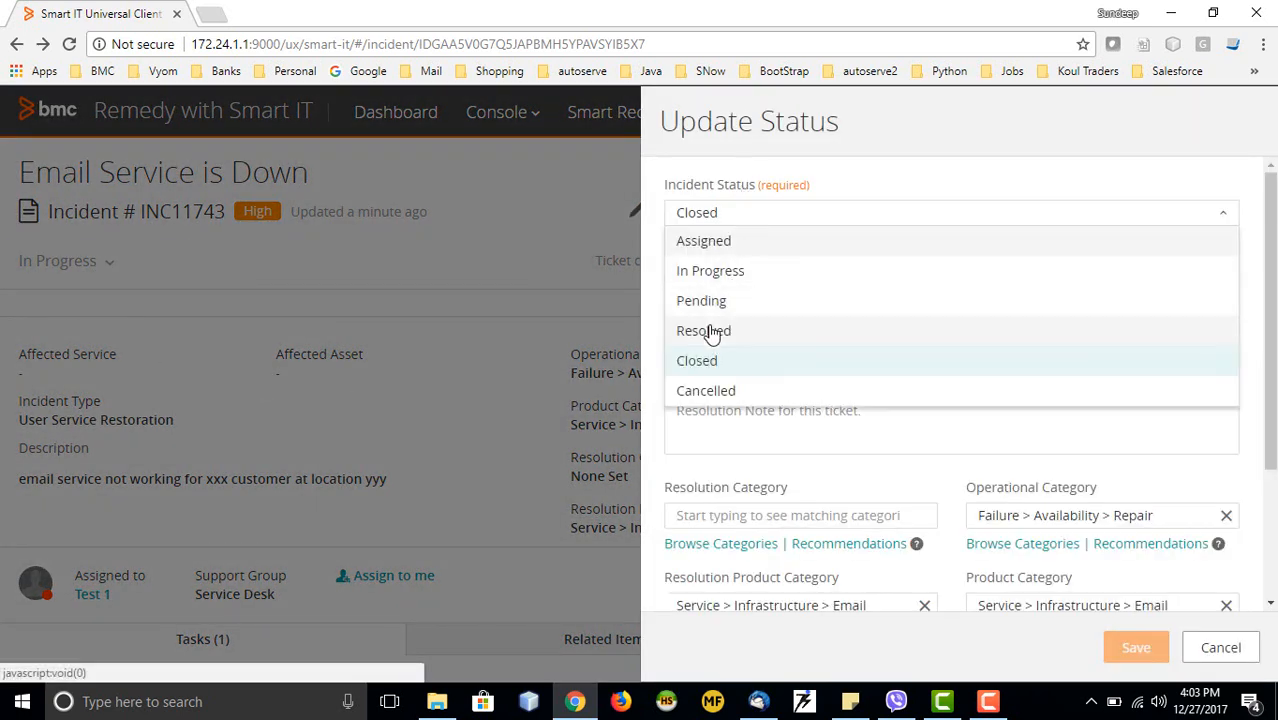
{"action": "left_click", "coordinate": [711, 332]}
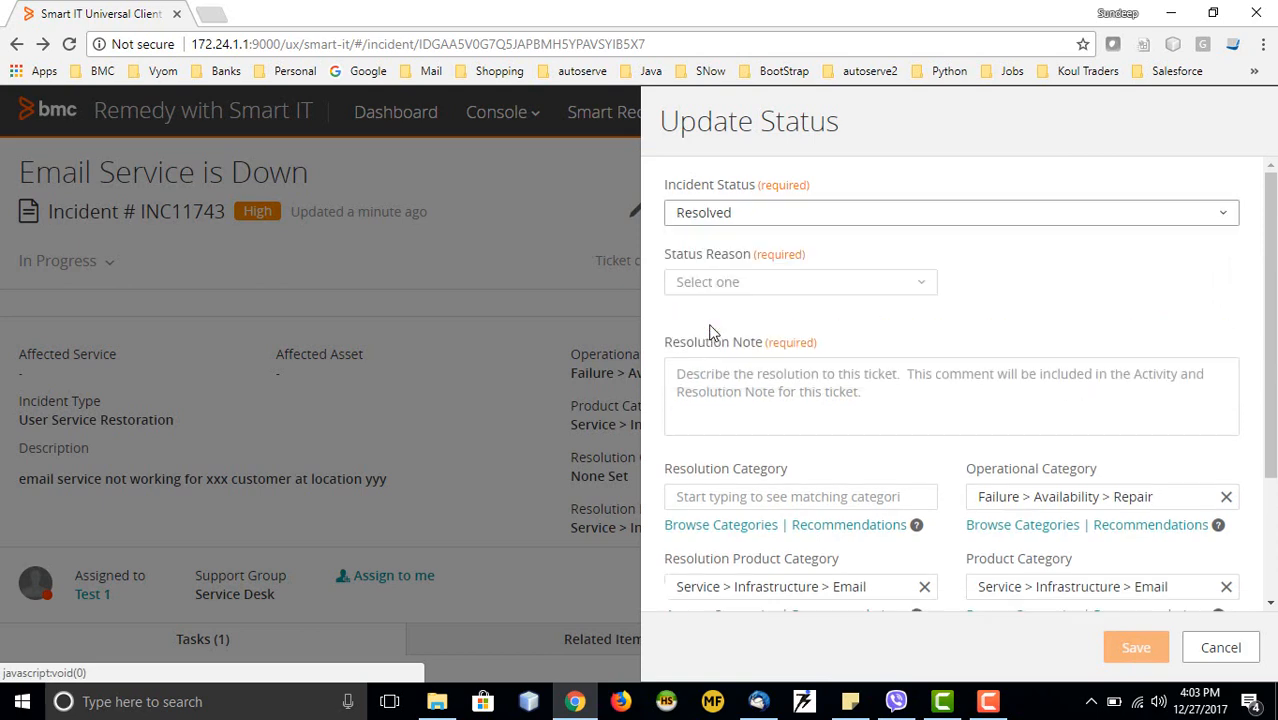
Choose No Further Action Required, note 'server up and running with email service working', and save
{"action": "left_click", "coordinate": [856, 284]}
{"action": "left_click", "coordinate": [757, 373]}
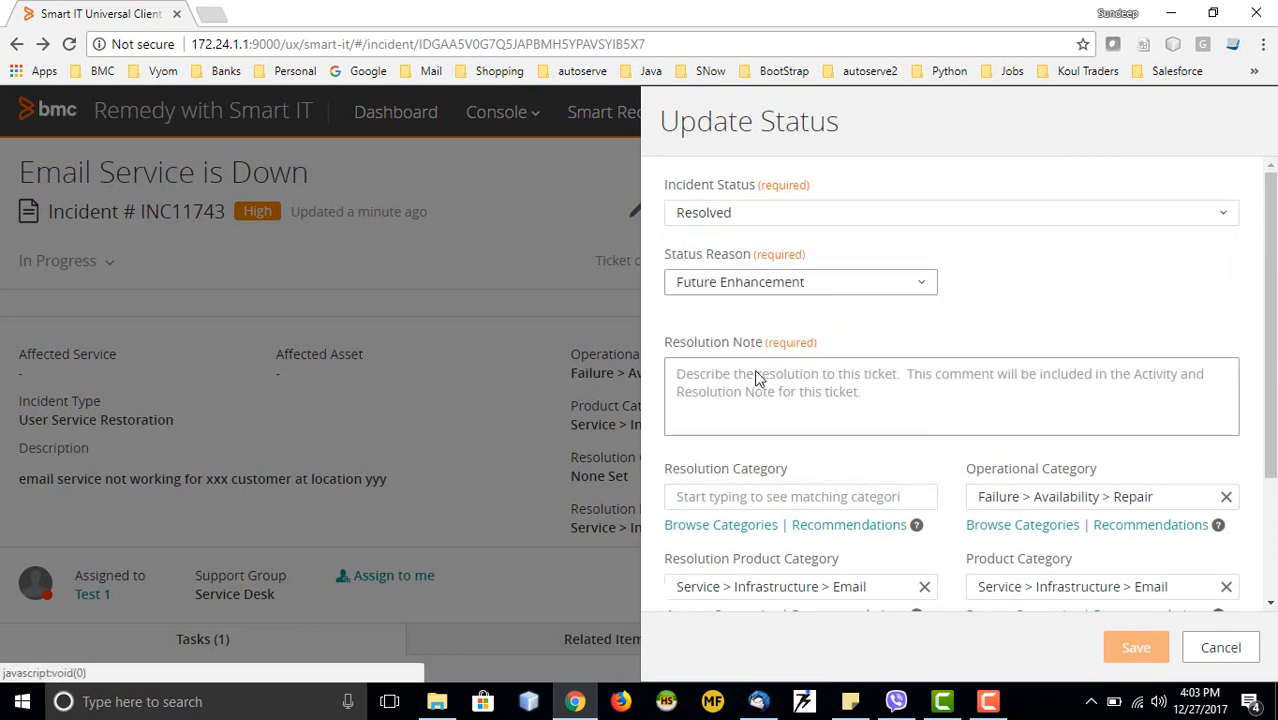
{"action": "left_click", "coordinate": [796, 285]}
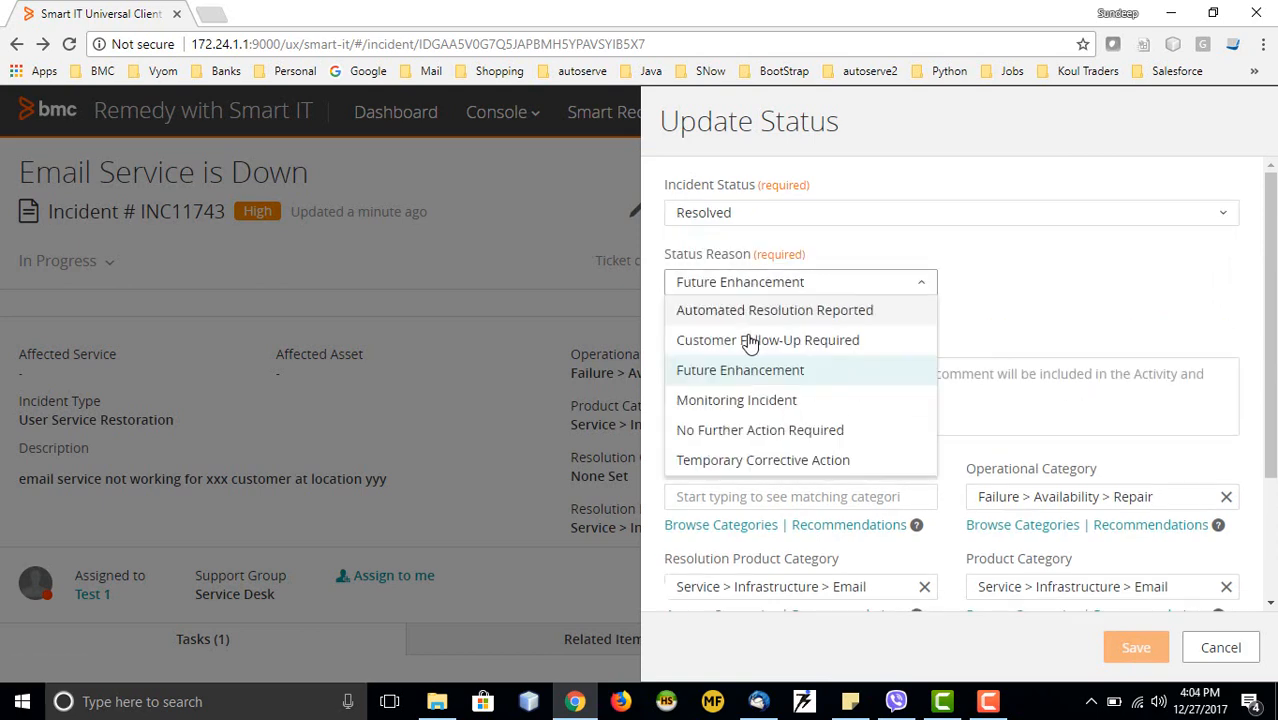
{"action": "left_click", "coordinate": [740, 430]}
{"action": "left_click", "coordinate": [776, 396]}
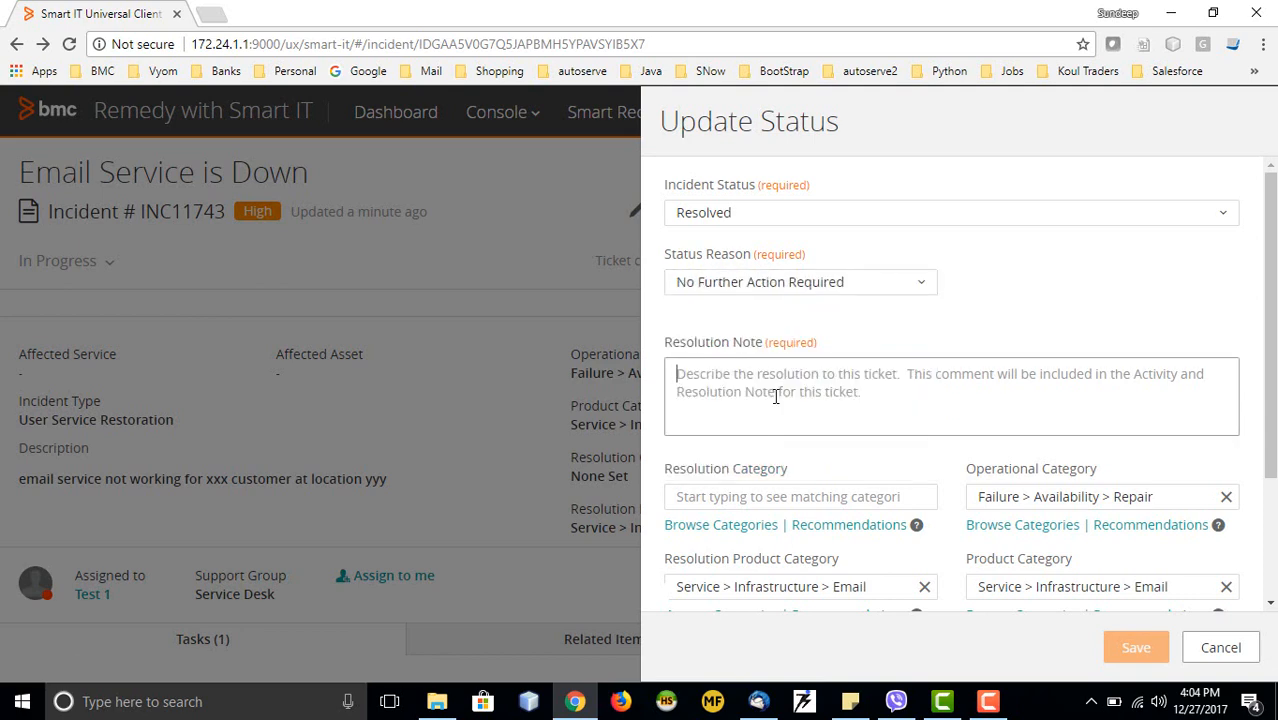
{"action": "type", "text": "server"}
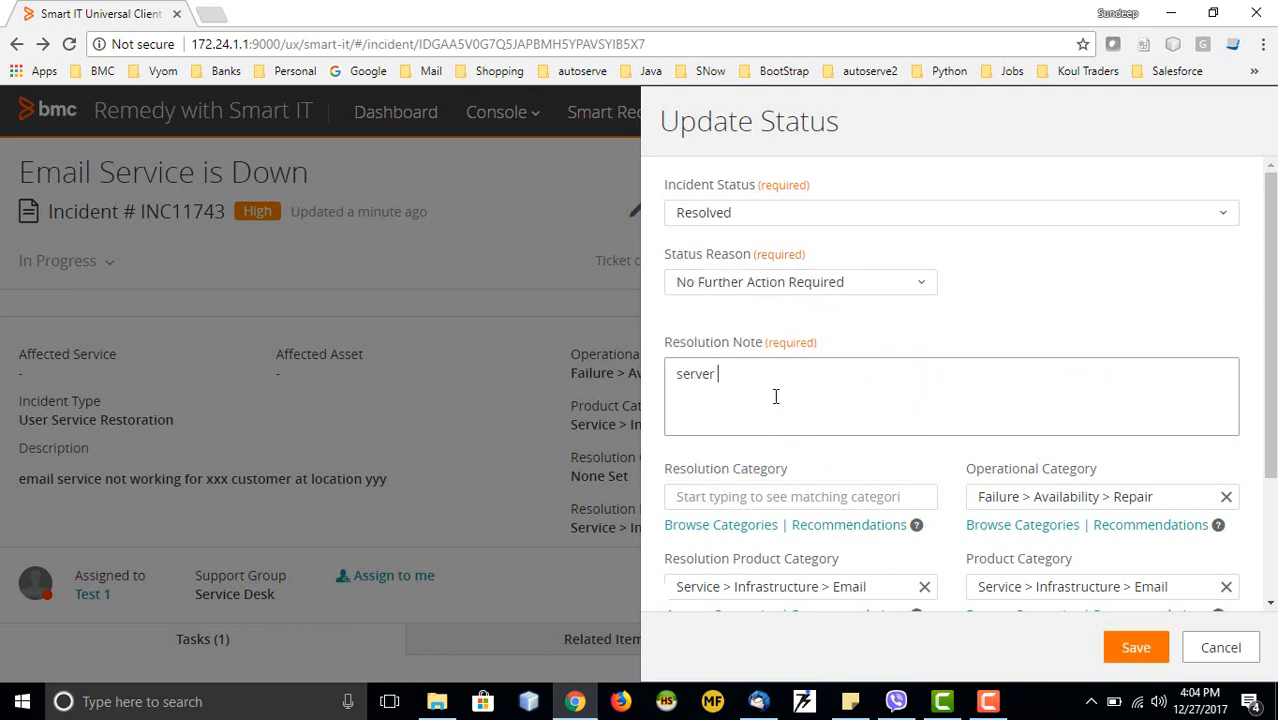
{"action": "type", "text": " up and runnign"}
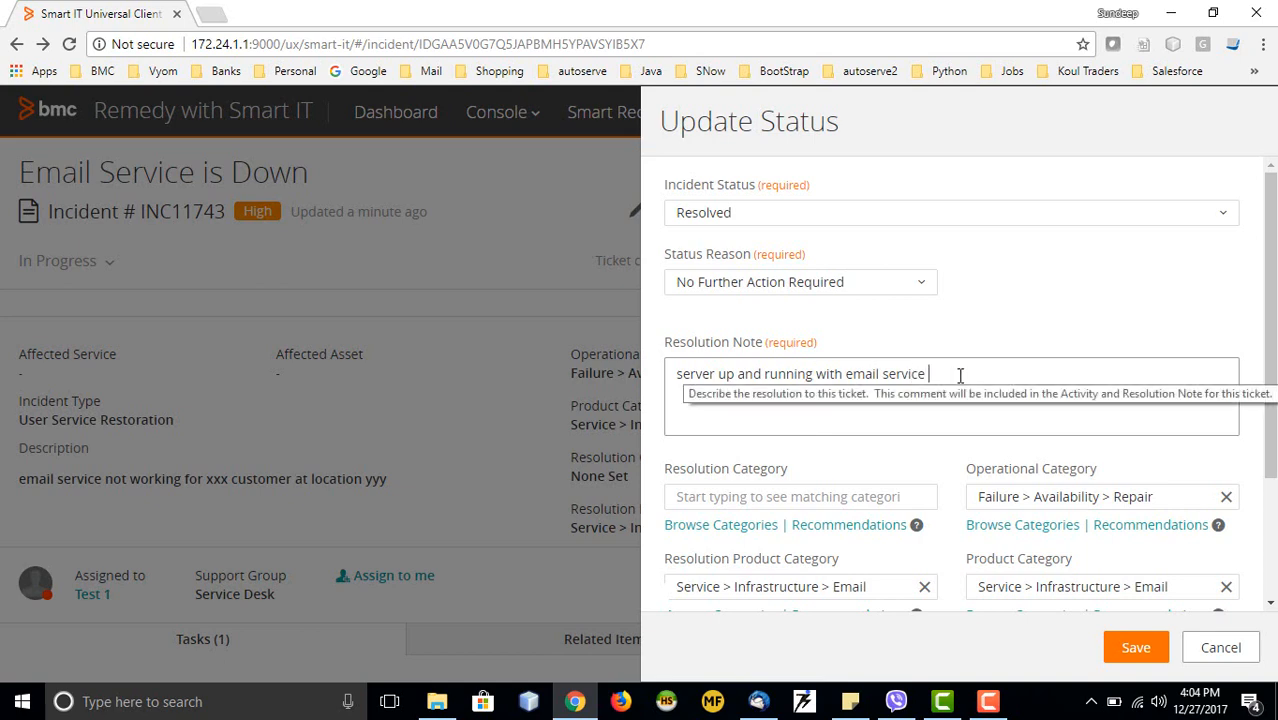
{"action": "type", "text": "working"}
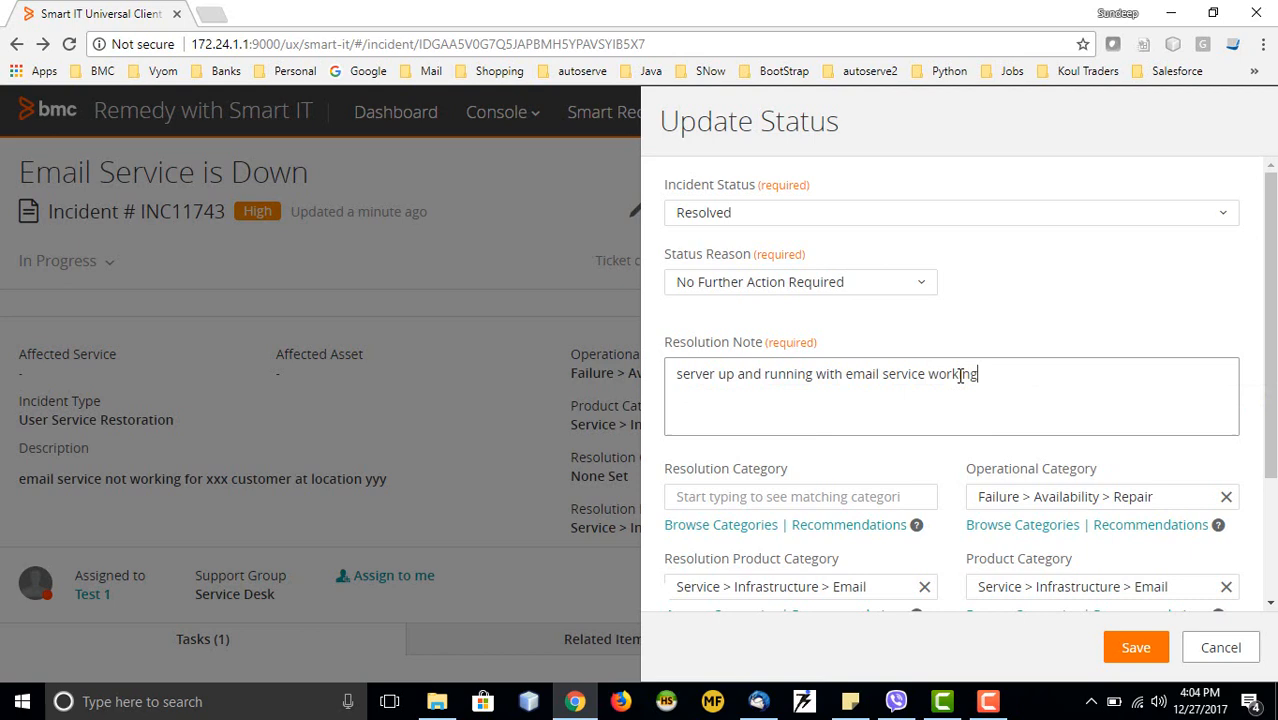
{"action": "left_click", "coordinate": [1138, 650]}
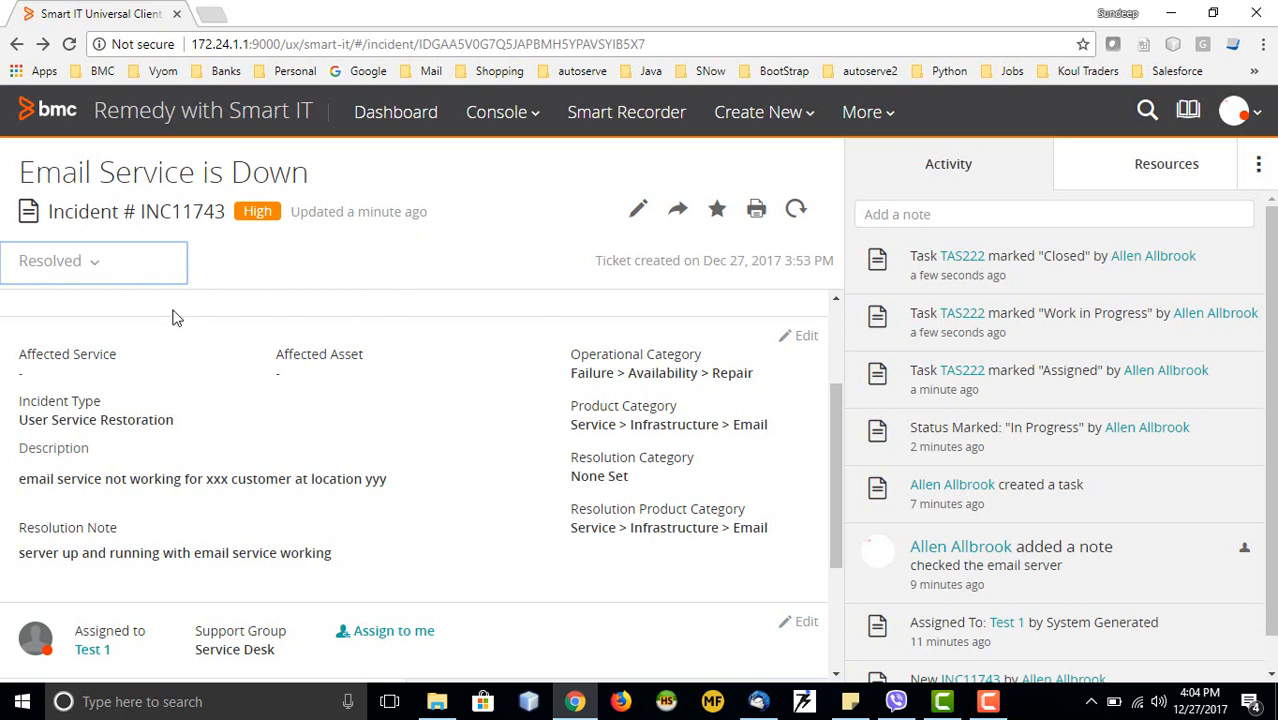
Show the incident's Related Items and follow the REQ410 'Email Service is Down' link
{"action": "scroll", "coordinate": [173, 312], "scroll_direction": "down", "scroll_amount": 2}
{"action": "scroll", "coordinate": [173, 312], "scroll_direction": "up", "scroll_amount": 1}
{"action": "scroll", "coordinate": [1268, 372], "scroll_direction": "down", "scroll_amount": 1}
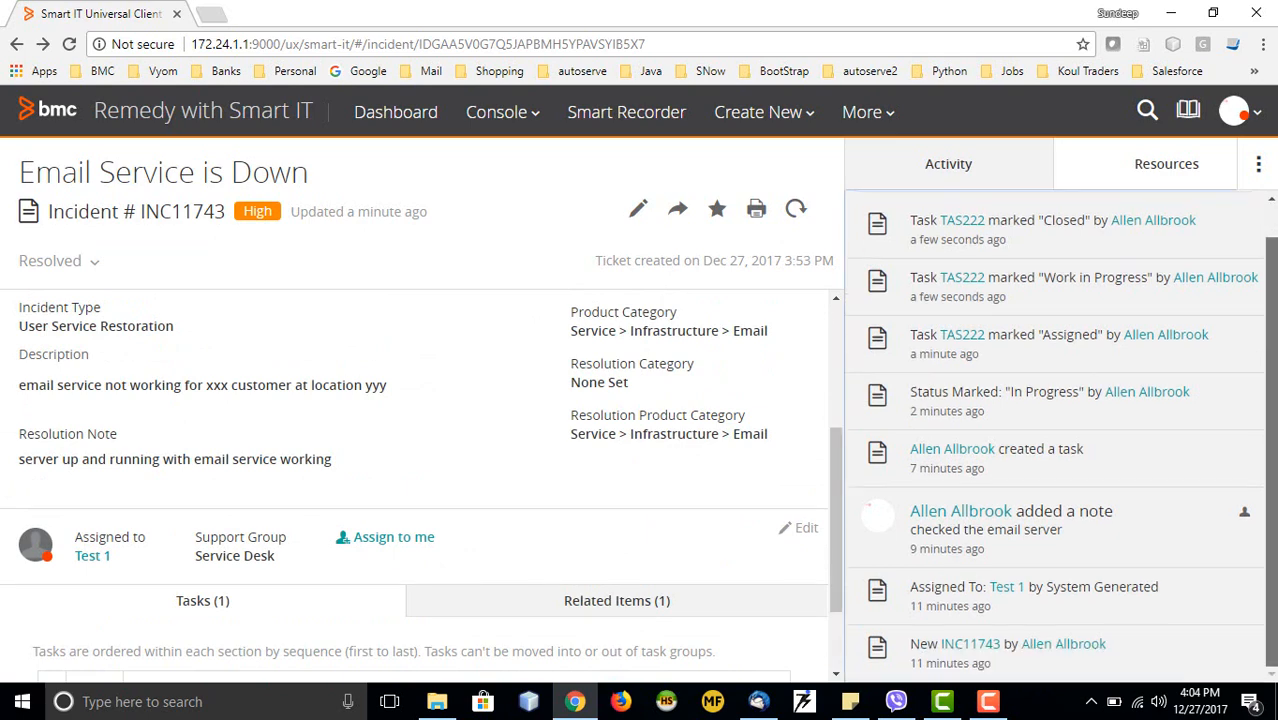
{"action": "scroll", "coordinate": [625, 507], "scroll_direction": "down", "scroll_amount": 1}
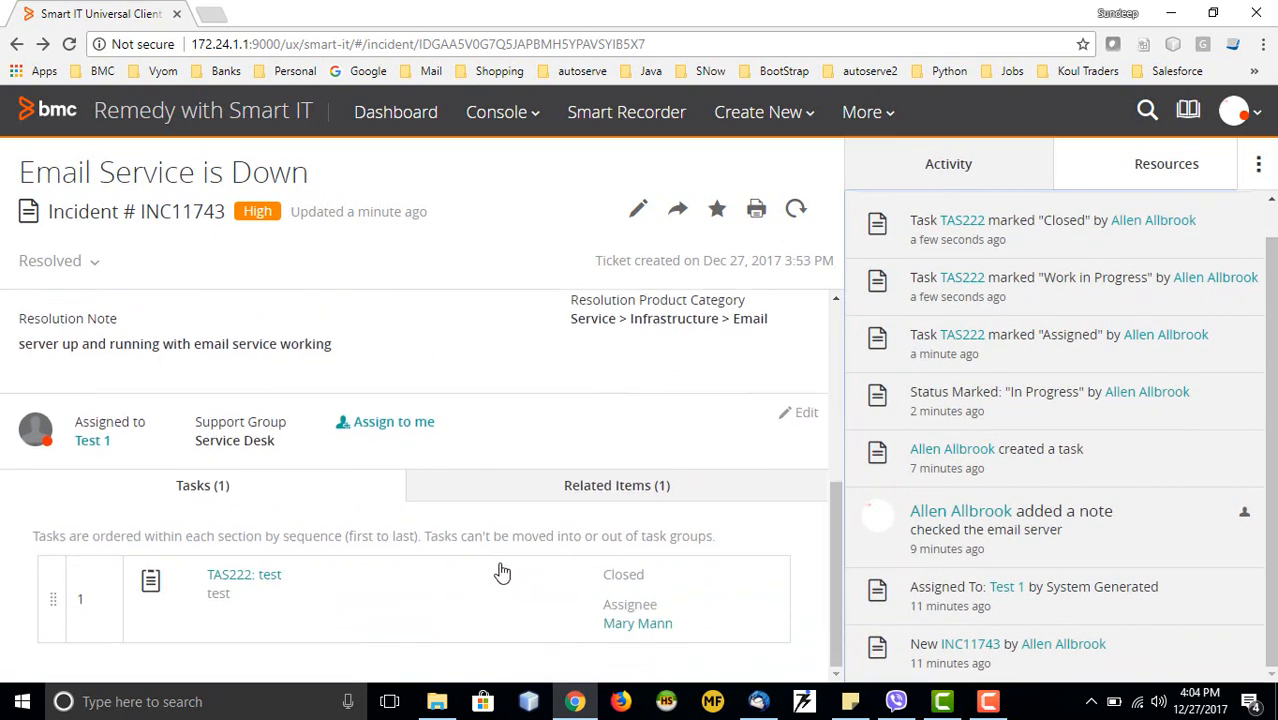
{"action": "left_click", "coordinate": [537, 495]}
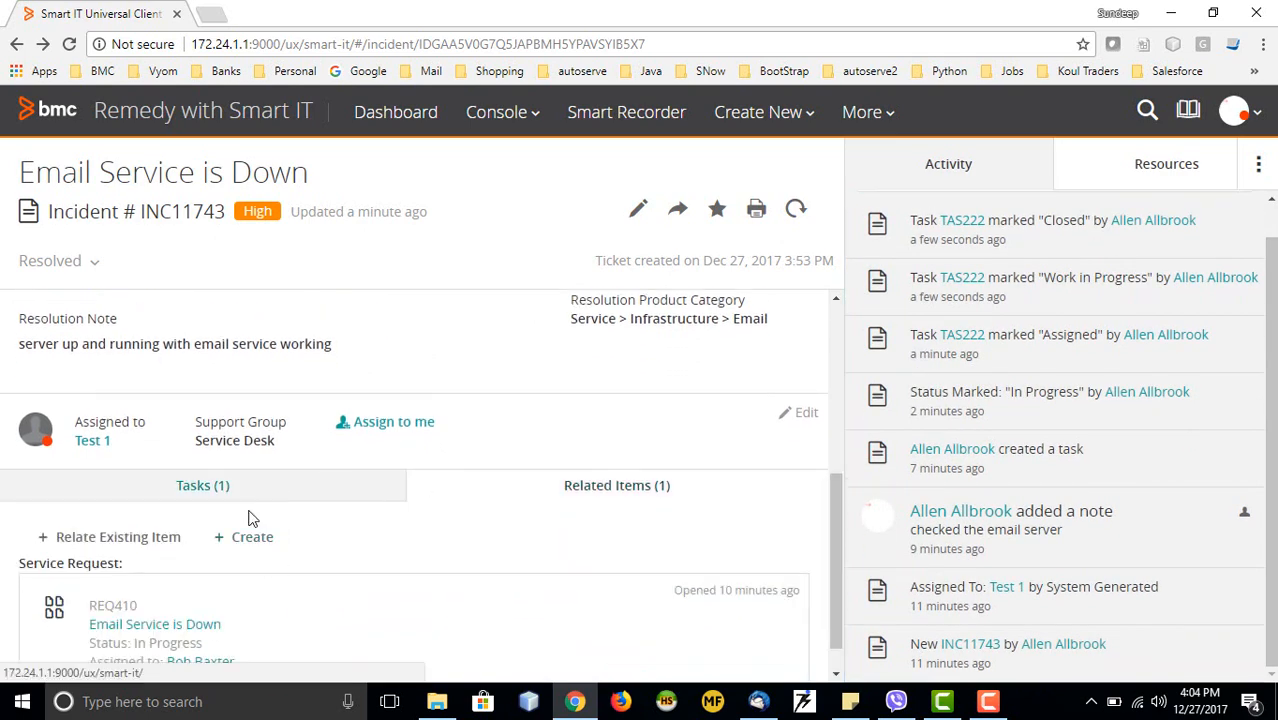
{"action": "scroll", "coordinate": [241, 515], "scroll_direction": "down", "scroll_amount": 1}
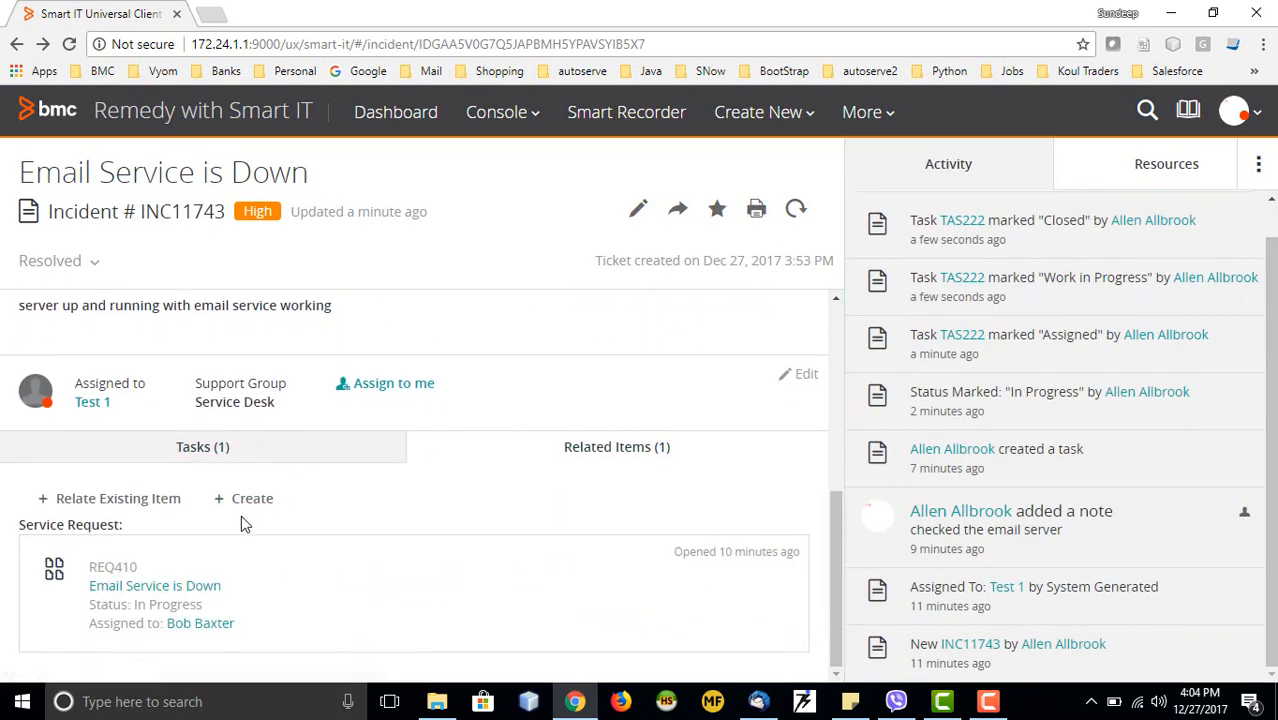
{"action": "left_click", "coordinate": [105, 586]}
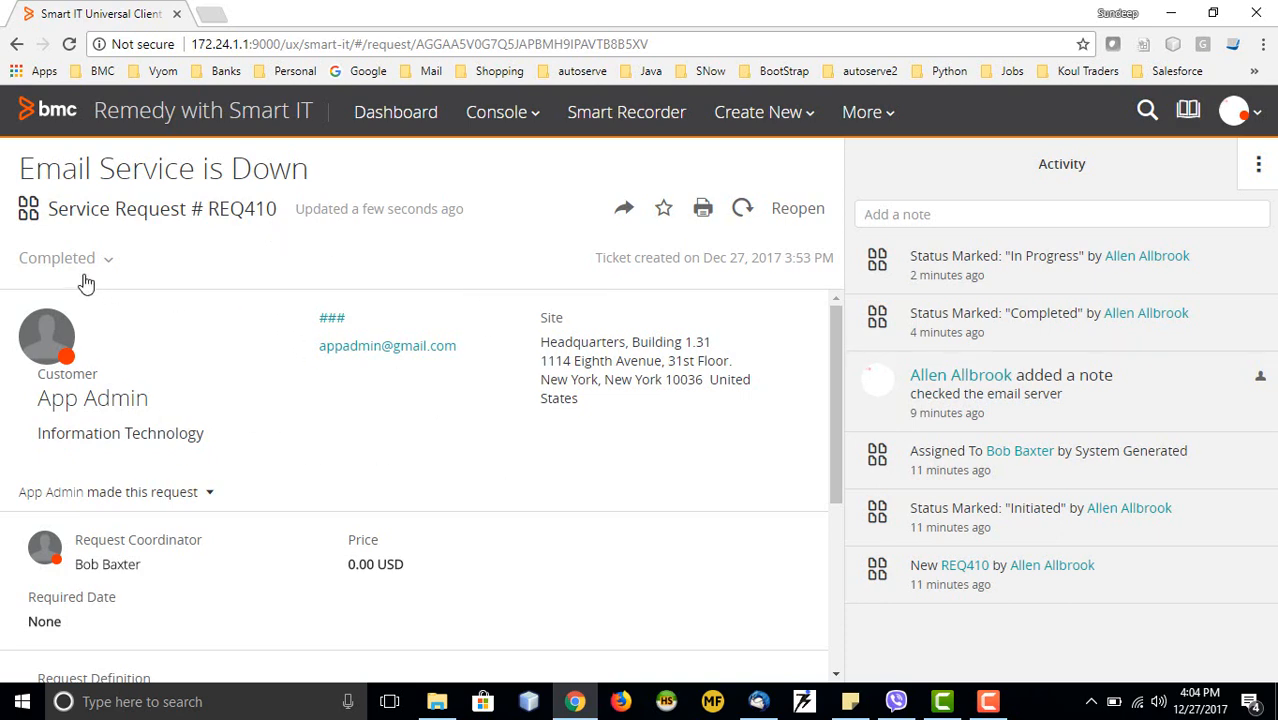
After reviewing REQ410, open the Create New menu of record types
{"action": "left_click", "coordinate": [812, 114]}
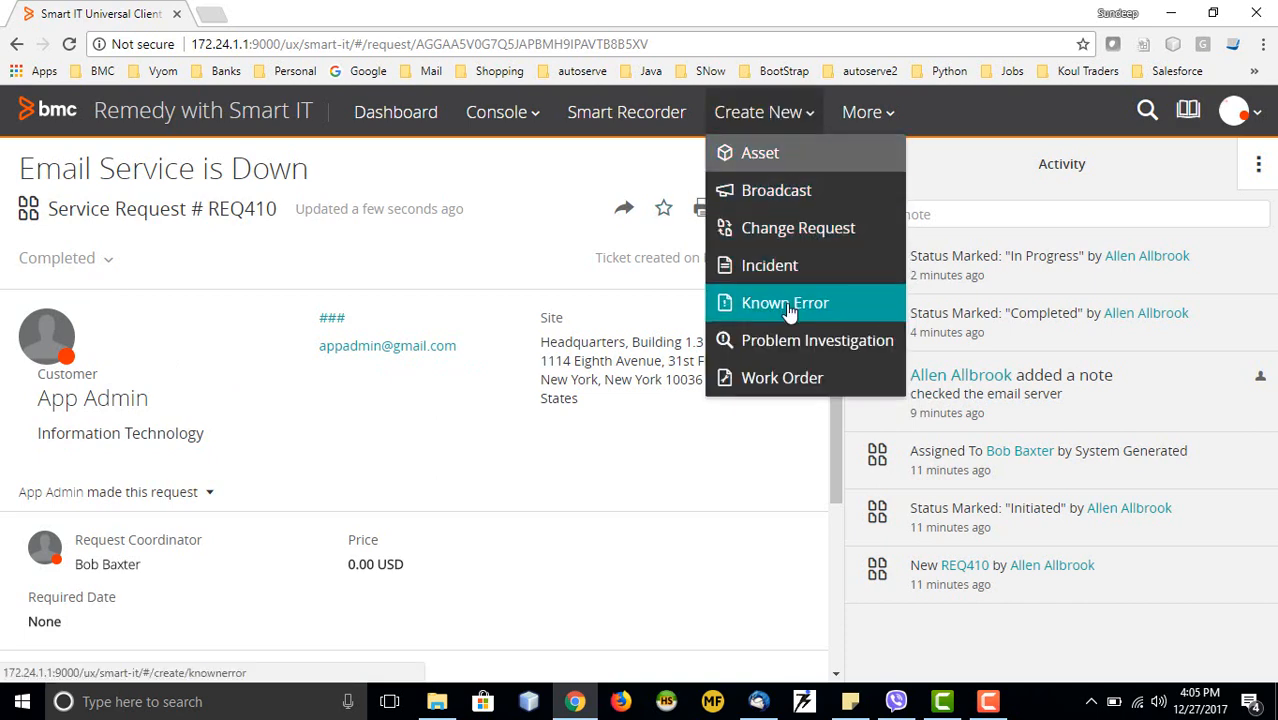
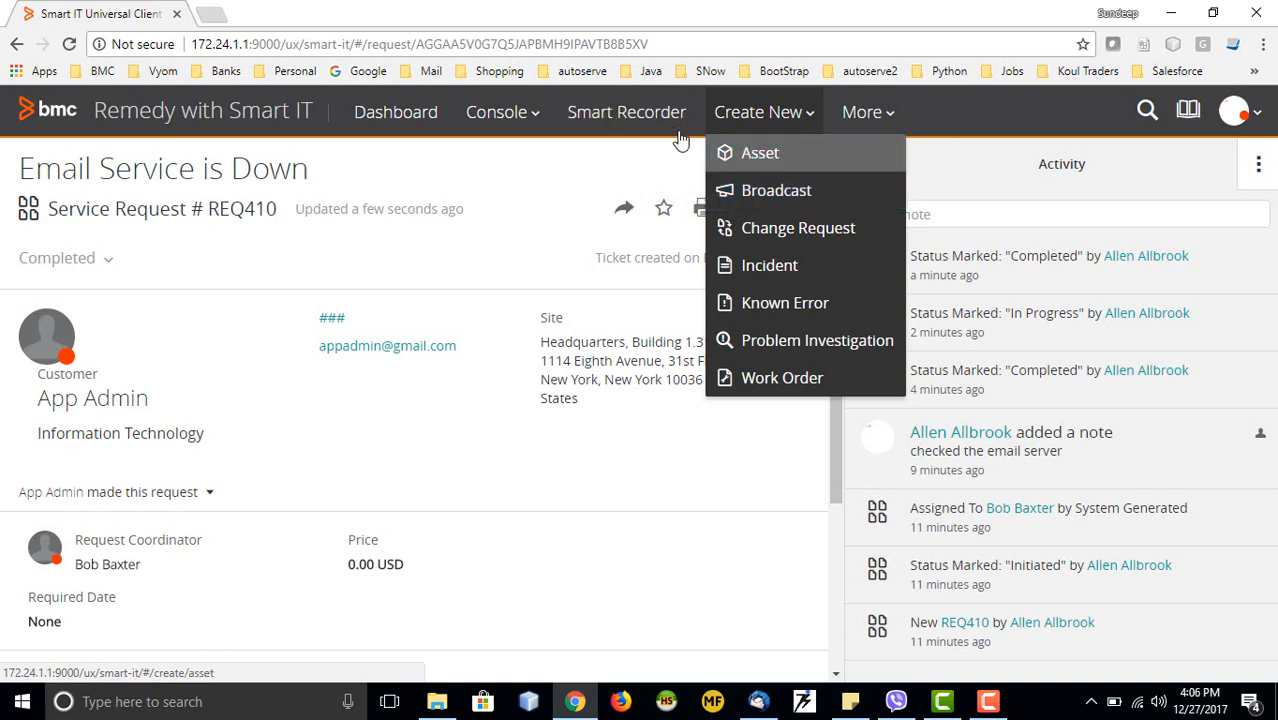
Close the Create New menu, leaving REQ410 'Email Service is Down' in view
{"action": "left_click", "coordinate": [927, 133]}
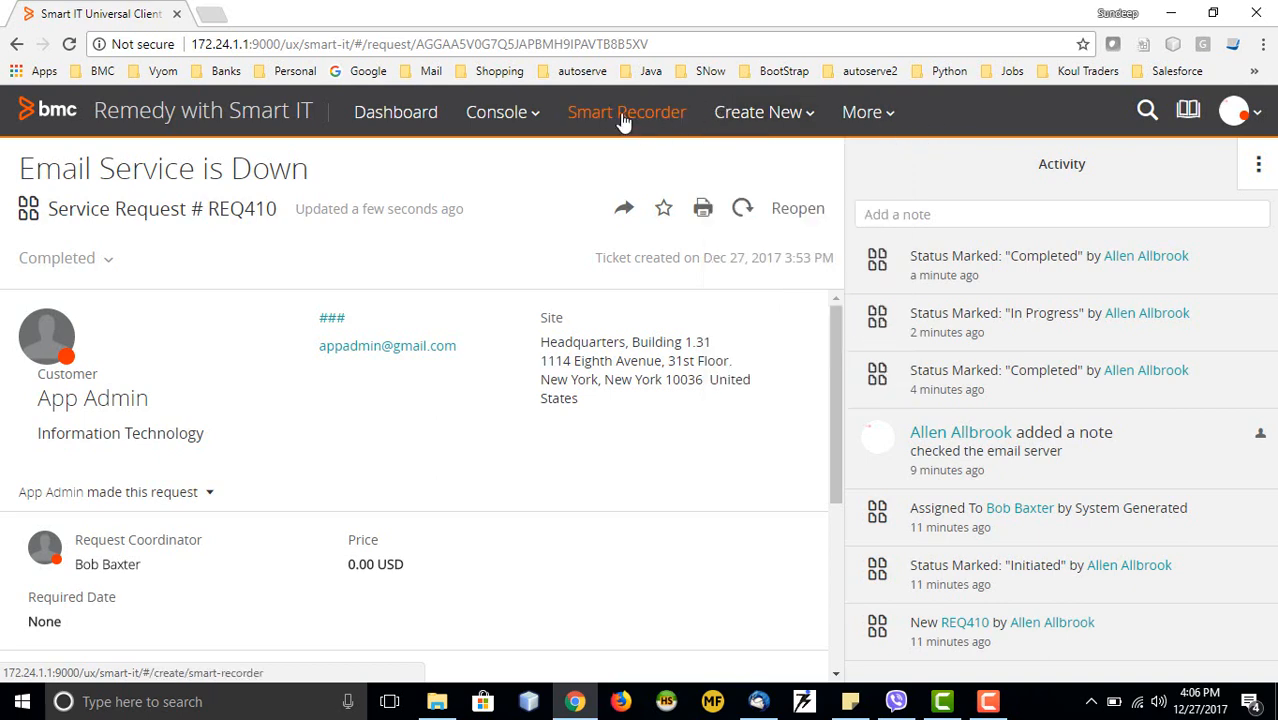
Start a Smart Recorder note tagging the admin user as customer, reading 'my laptop not working'
{"action": "left_click", "coordinate": [624, 116]}
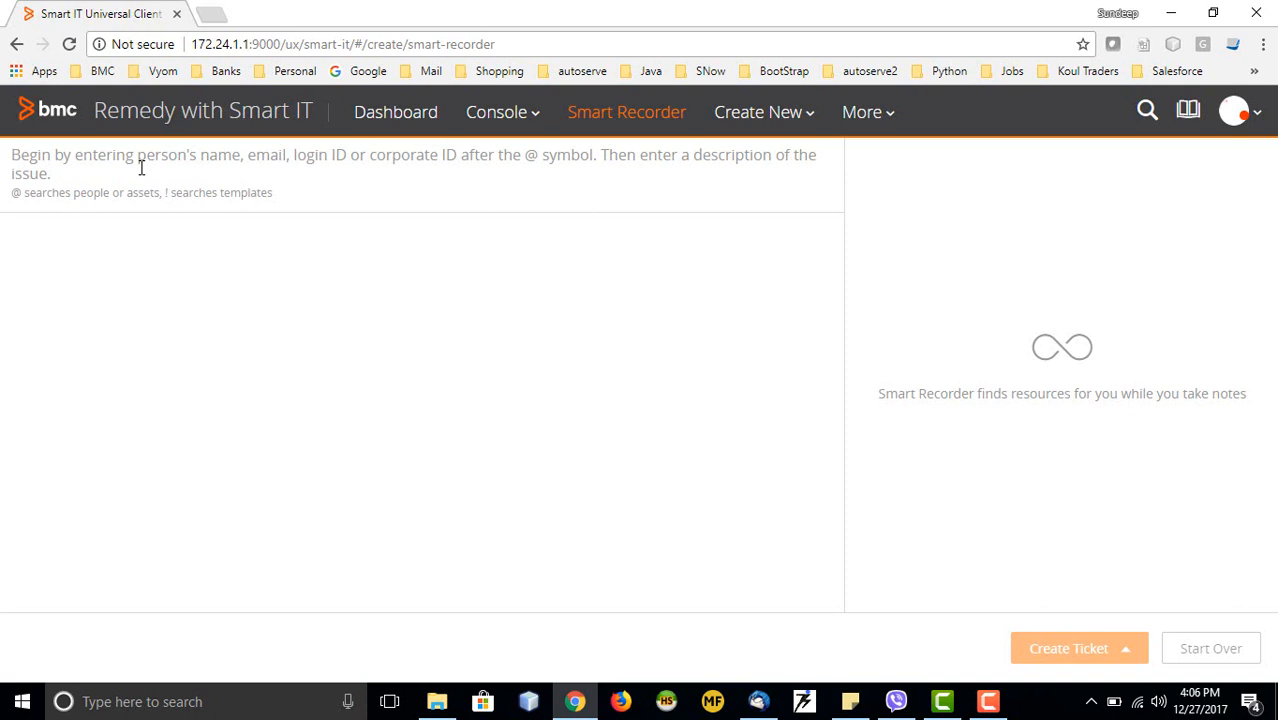
{"action": "type", "text": "@"}
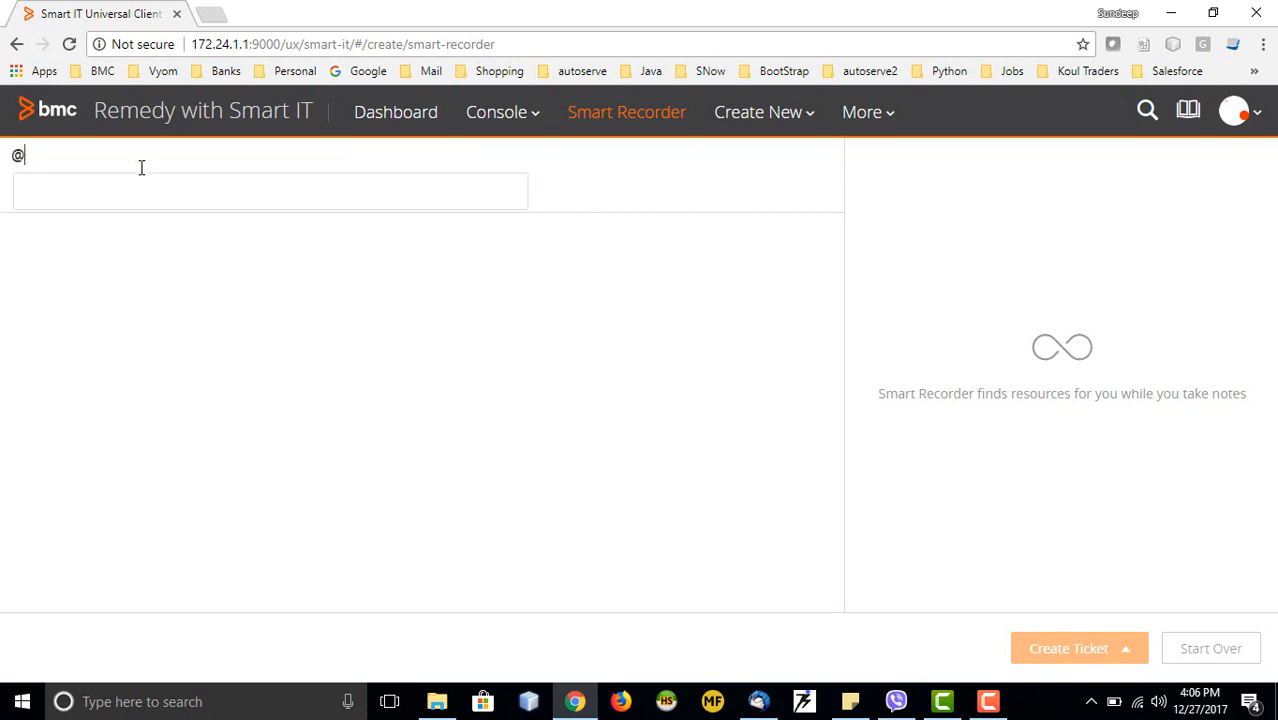
{"action": "type", "text": "App"}
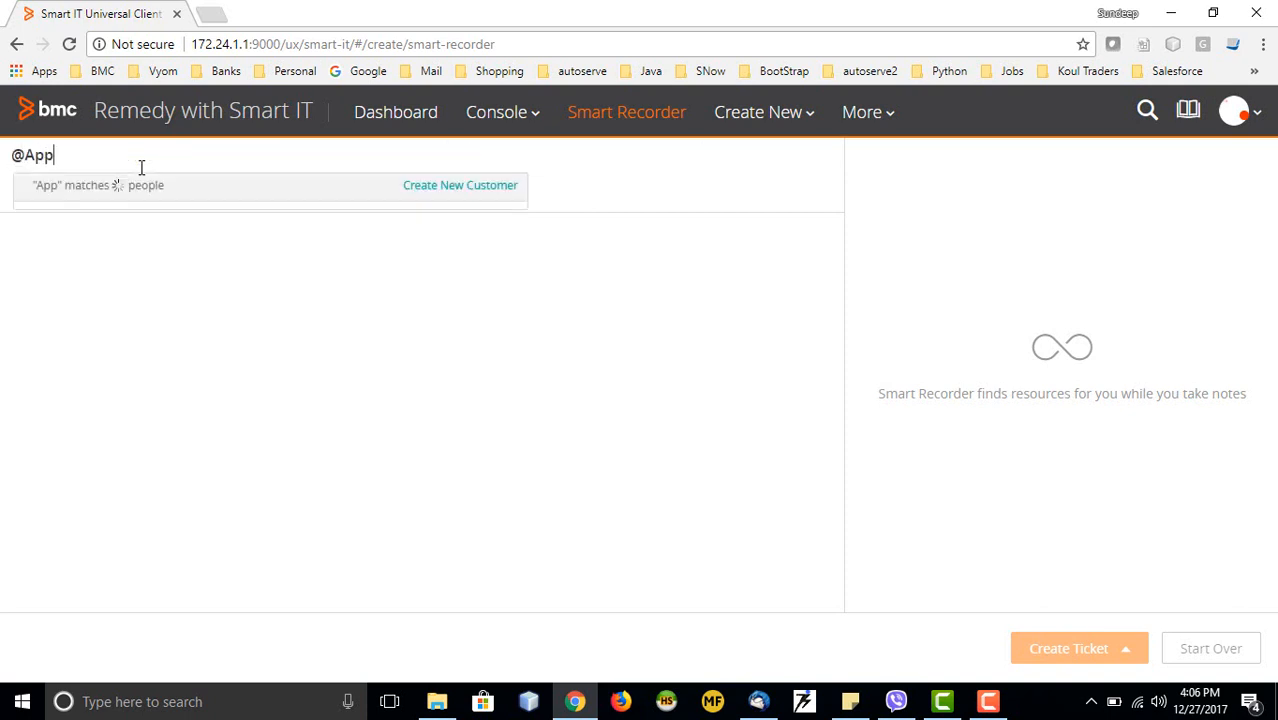
{"action": "left_click", "coordinate": [126, 256]}
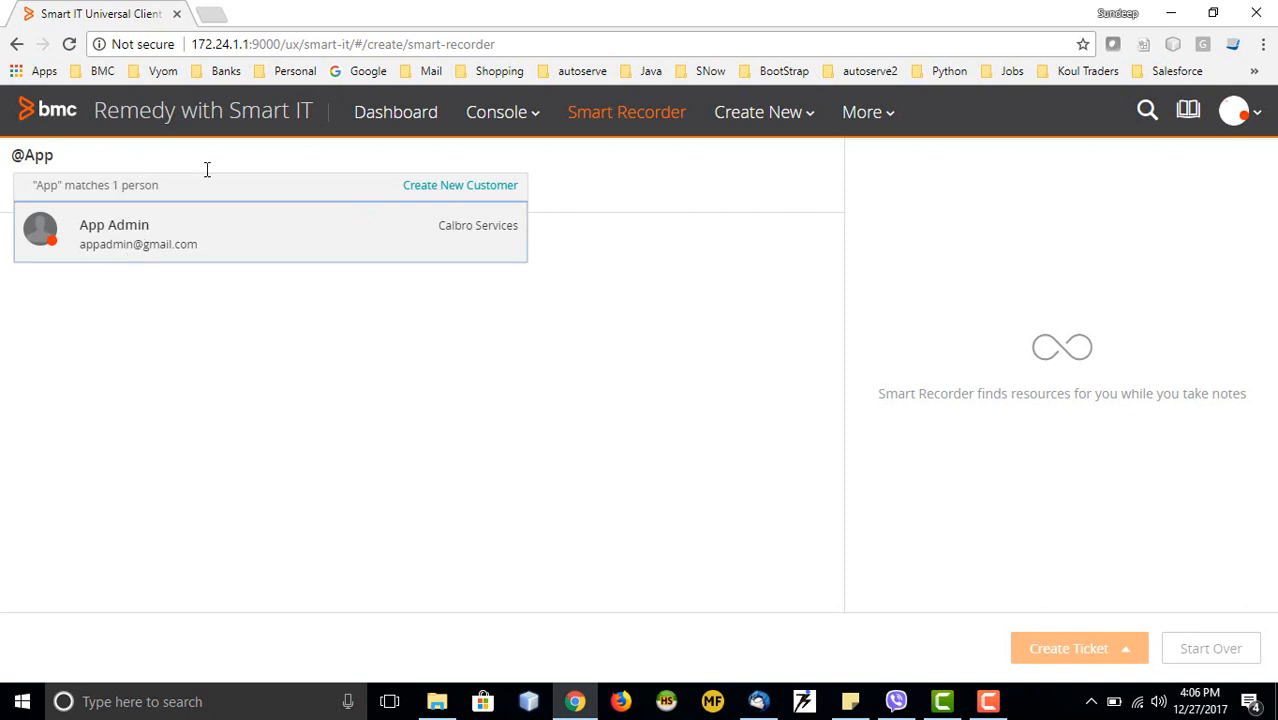
{"action": "type", "text": "my "}
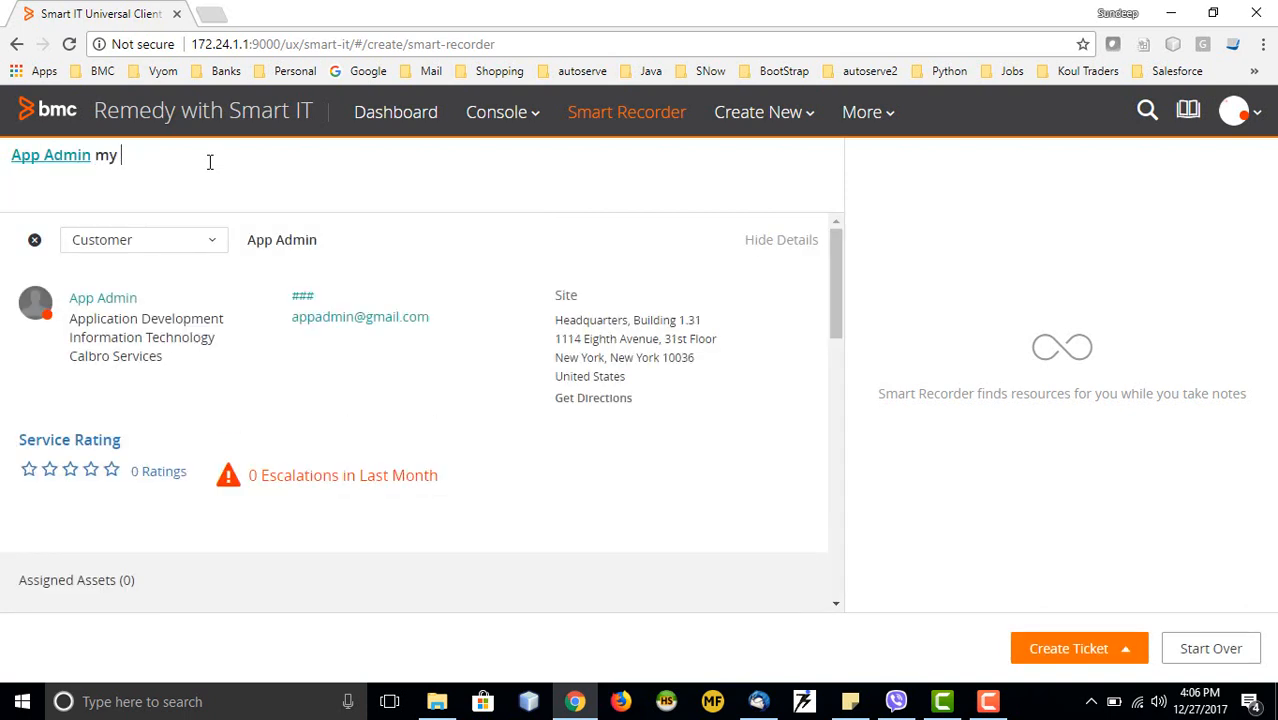
{"action": "type", "text": "laptop not working"}
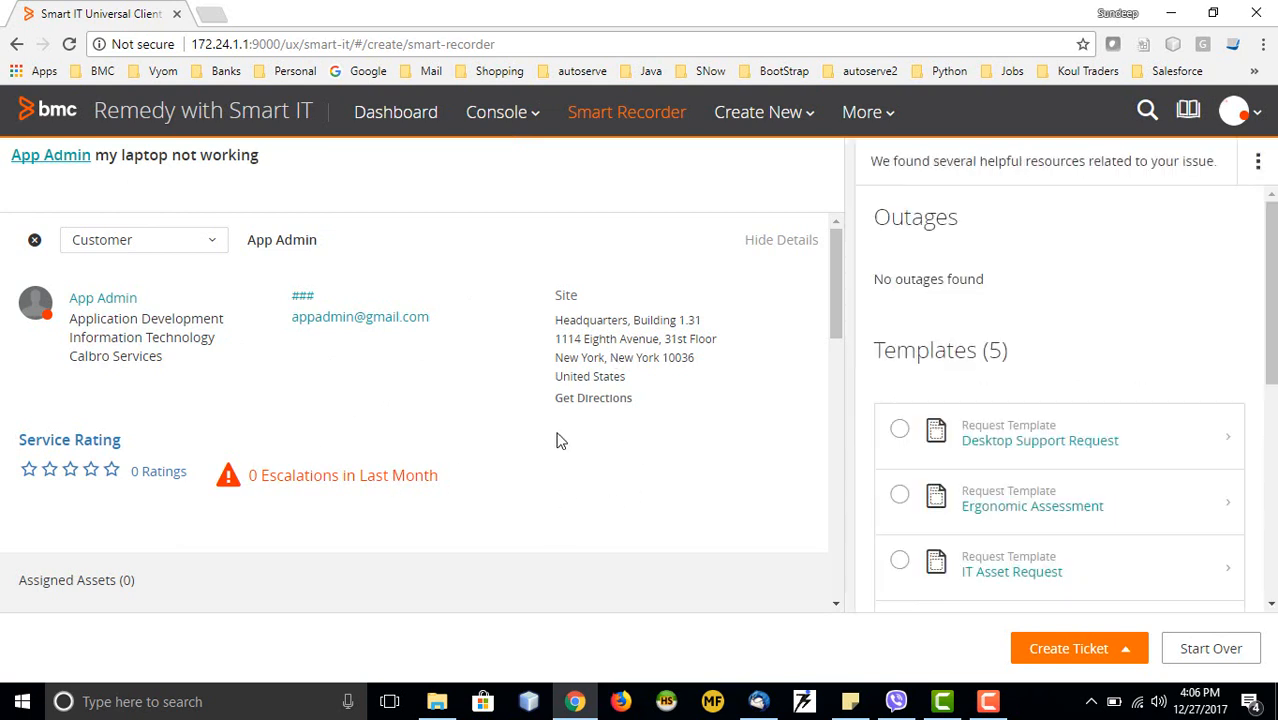
Review the customer's tickets, then create REQ411 from the Desktop Support Request template
{"action": "scroll", "coordinate": [558, 438], "scroll_direction": "down", "scroll_amount": 5}
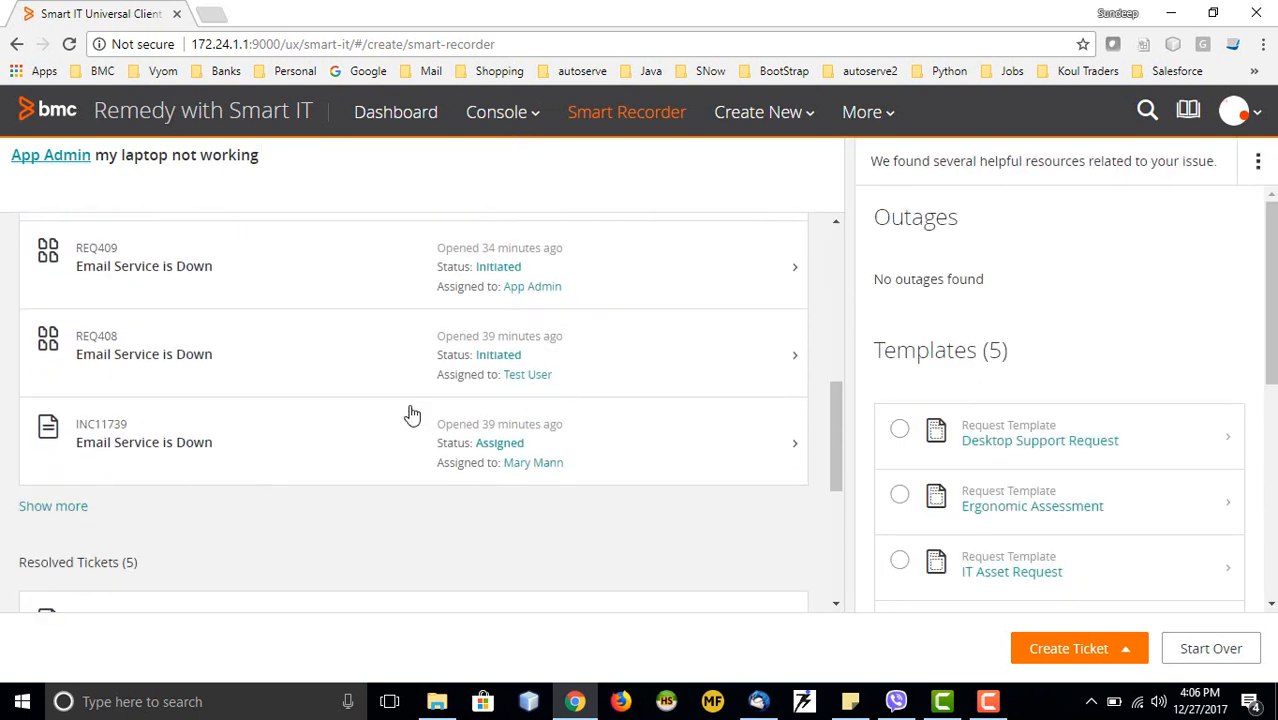
{"action": "scroll", "coordinate": [293, 401], "scroll_direction": "up", "scroll_amount": 3}
{"action": "scroll", "coordinate": [293, 401], "scroll_direction": "up", "scroll_amount": 3}
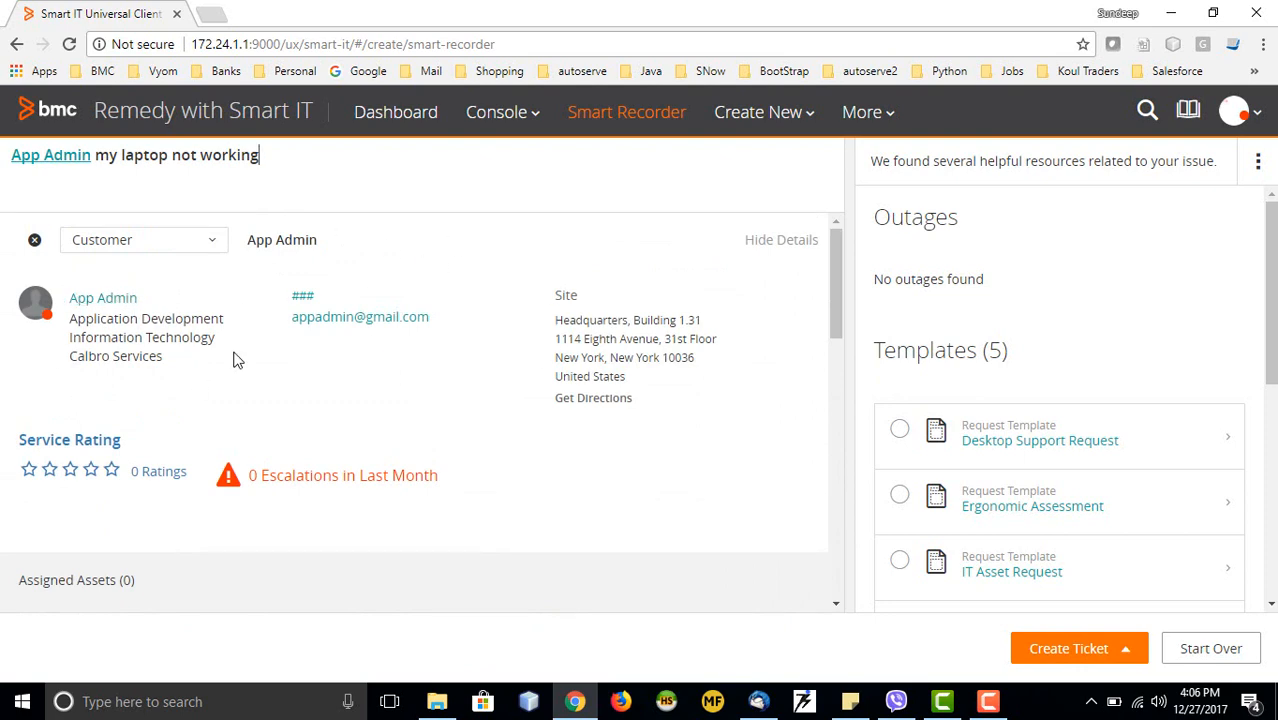
{"action": "scroll", "coordinate": [237, 358], "scroll_direction": "down", "scroll_amount": 4}
{"action": "scroll", "coordinate": [100, 326], "scroll_direction": "up", "scroll_amount": 4}
{"action": "scroll", "coordinate": [208, 371], "scroll_direction": "down", "scroll_amount": 3}
{"action": "scroll", "coordinate": [227, 358], "scroll_direction": "down", "scroll_amount": 1}
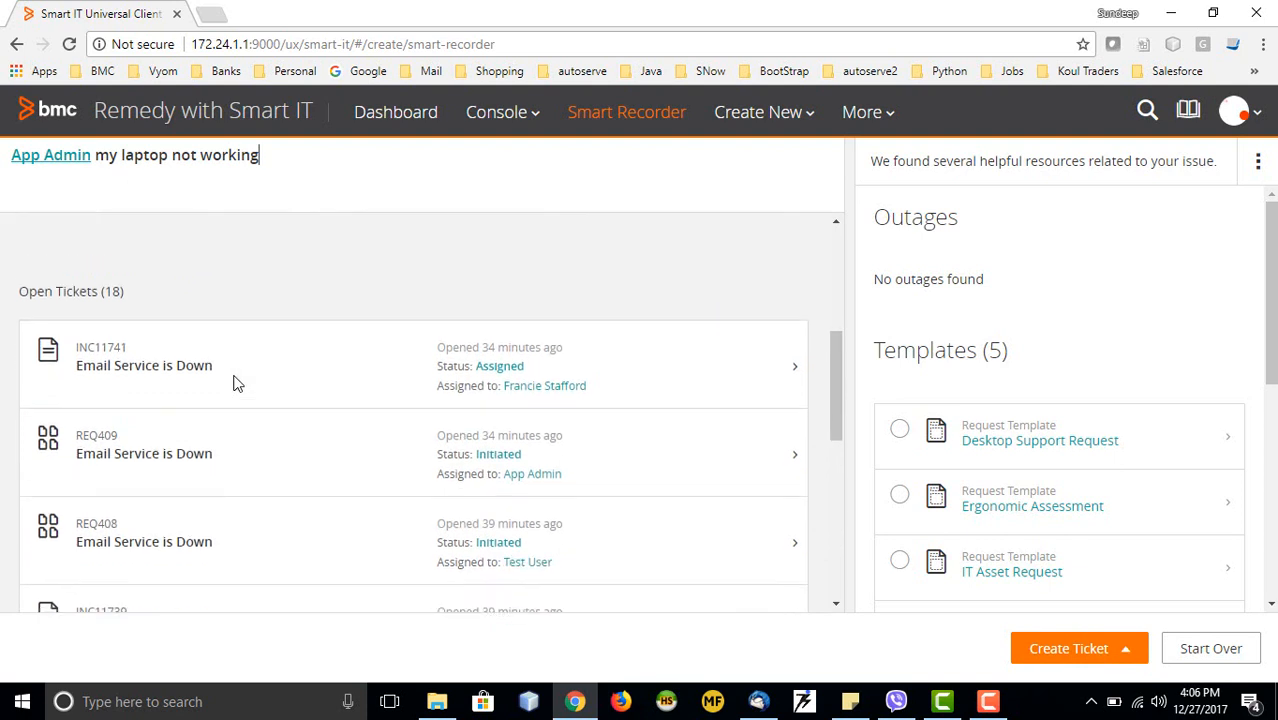
{"action": "scroll", "coordinate": [139, 304], "scroll_direction": "up", "scroll_amount": 2}
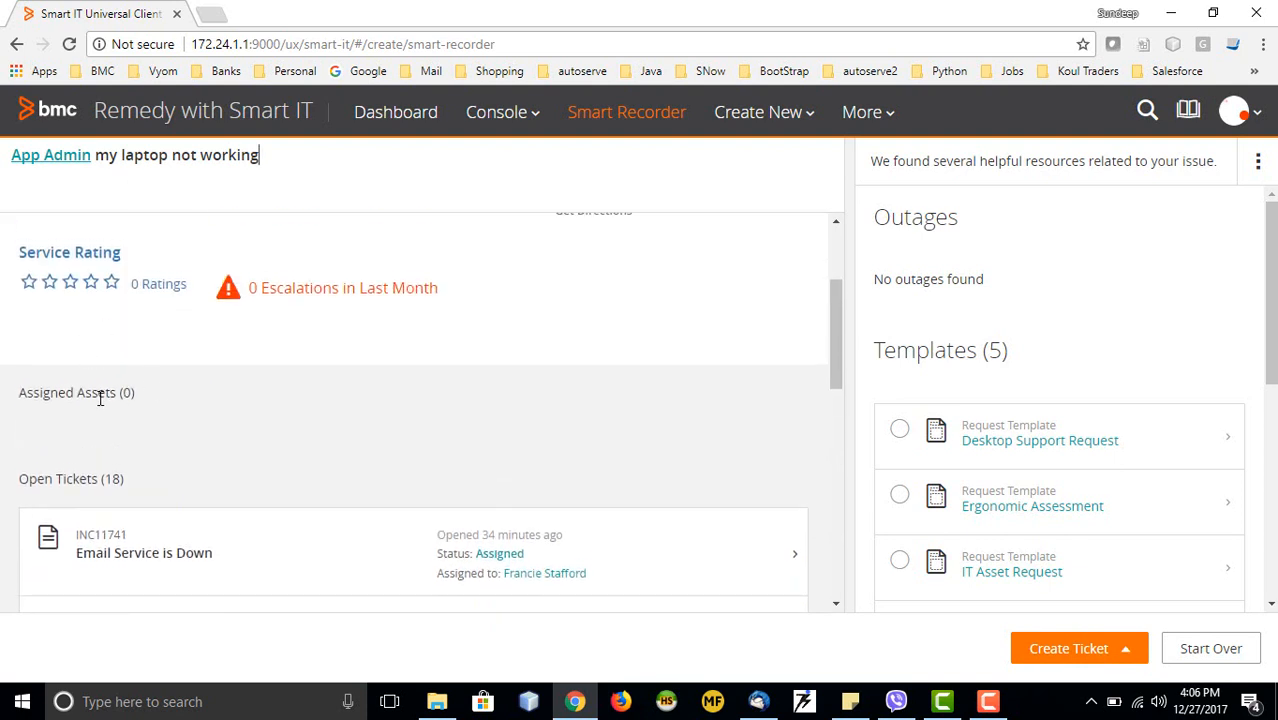
{"action": "scroll", "coordinate": [99, 398], "scroll_direction": "down", "scroll_amount": 2}
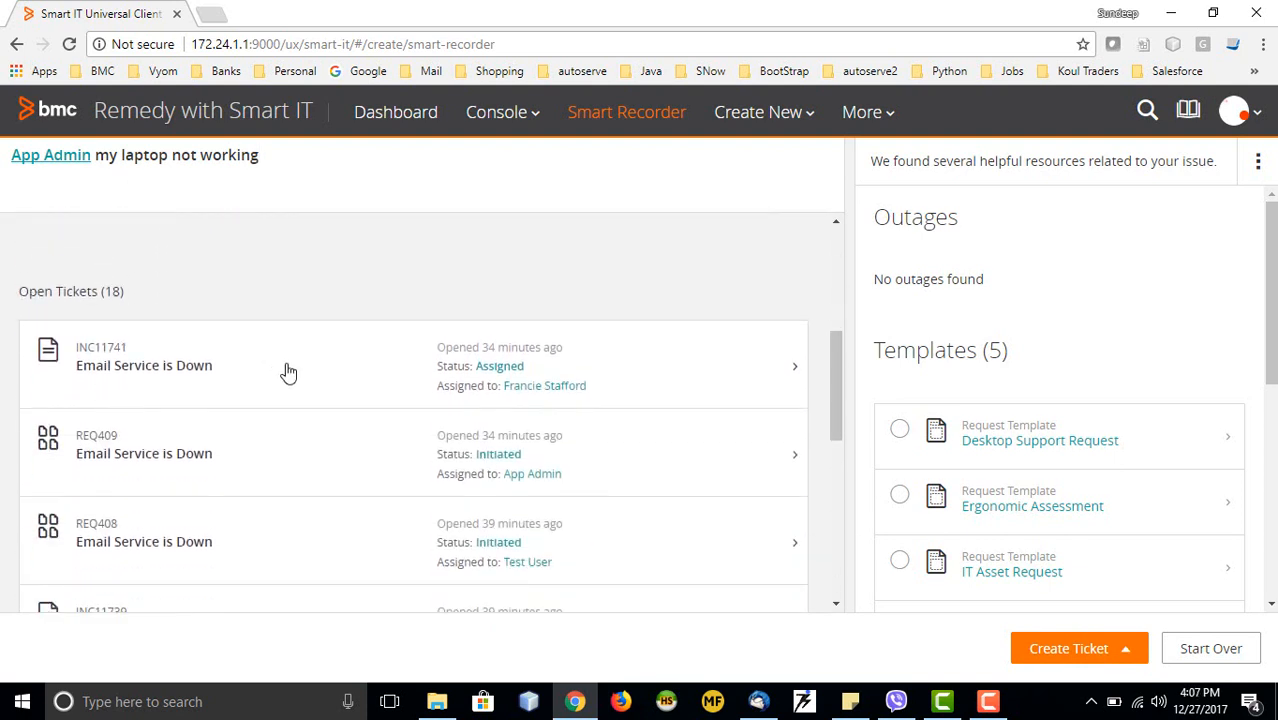
{"action": "scroll", "coordinate": [285, 368], "scroll_direction": "down", "scroll_amount": 3}
{"action": "scroll", "coordinate": [648, 428], "scroll_direction": "down", "scroll_amount": 1}
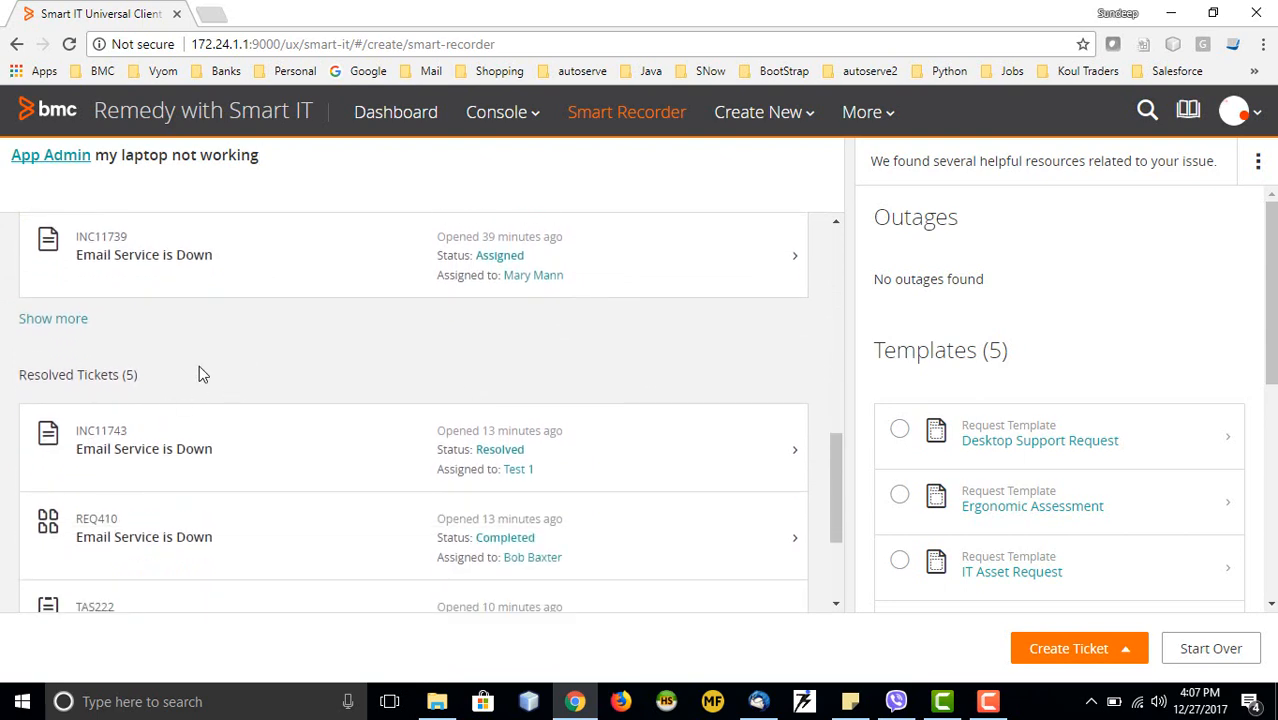
{"action": "scroll", "coordinate": [483, 452], "scroll_direction": "down", "scroll_amount": 2}
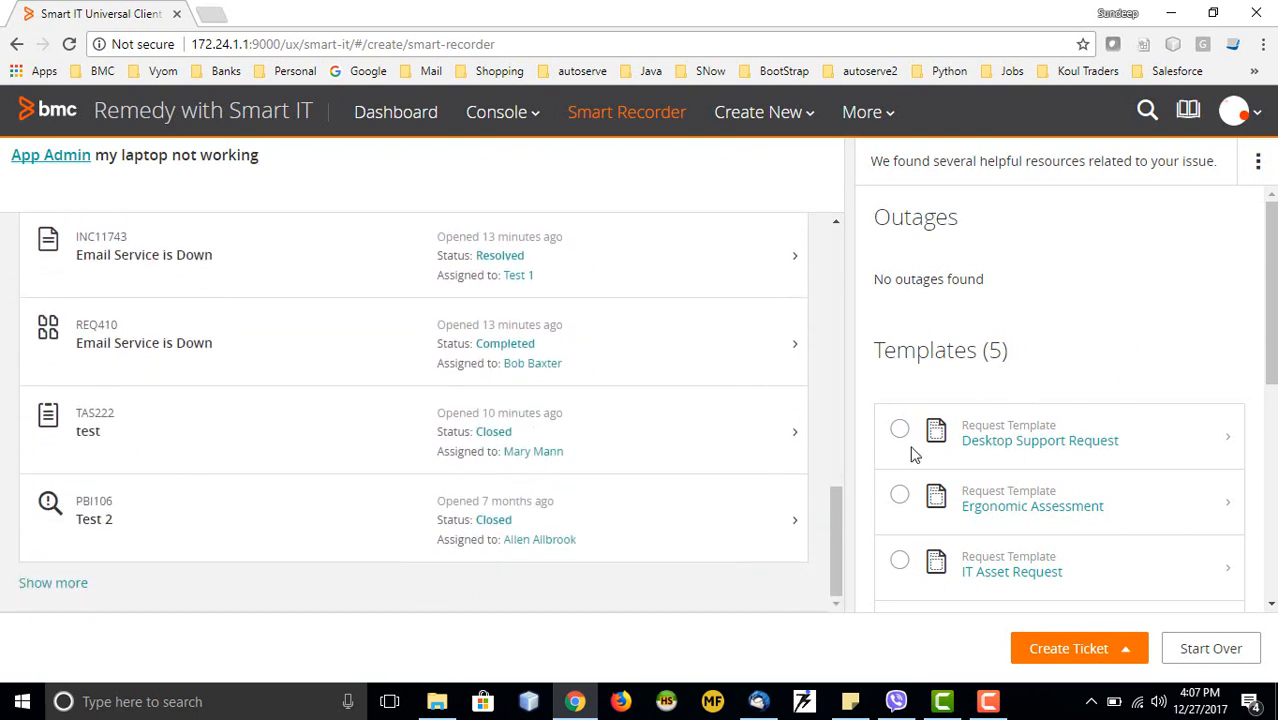
{"action": "scroll", "coordinate": [982, 524], "scroll_direction": "down", "scroll_amount": 1}
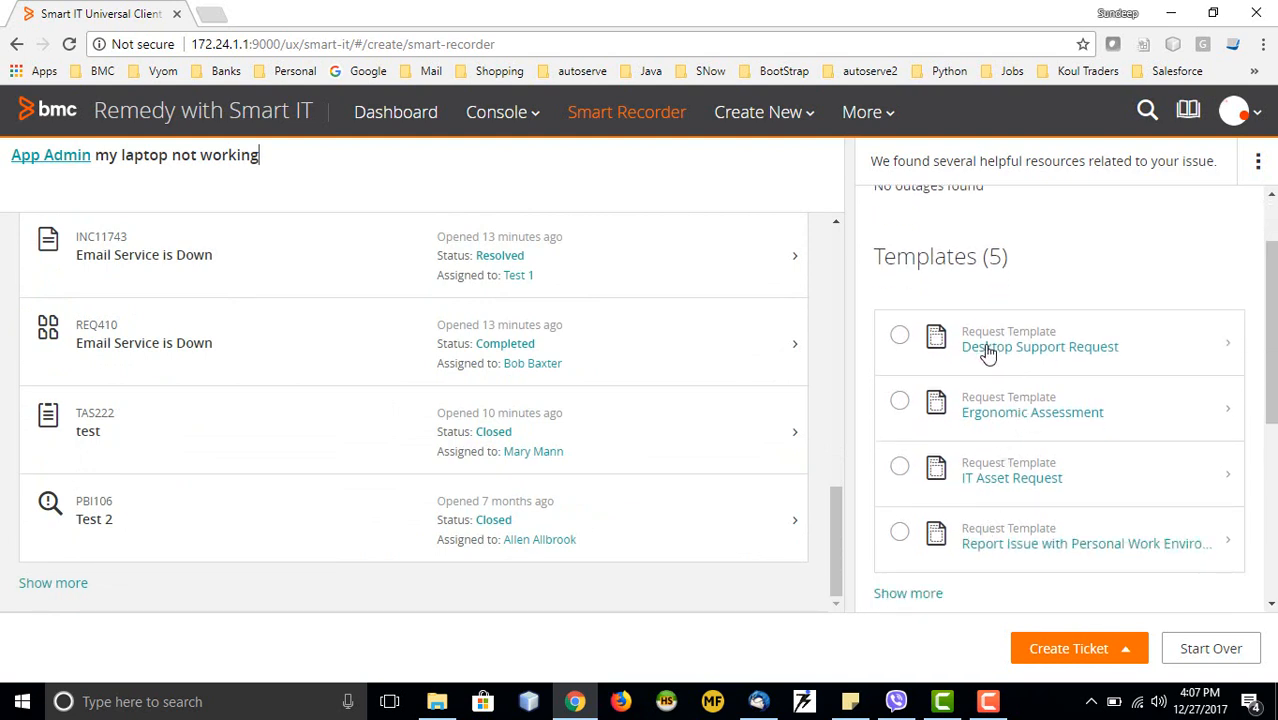
{"action": "left_click", "coordinate": [899, 336]}
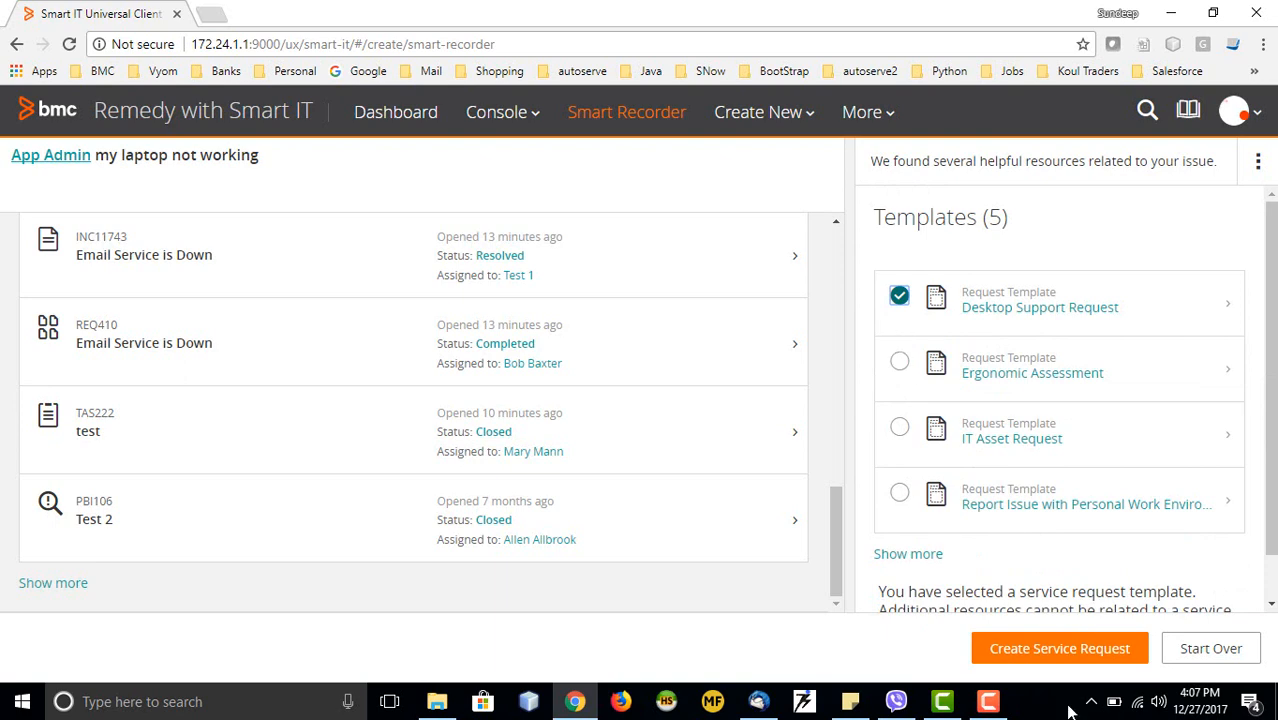
{"action": "left_click", "coordinate": [1047, 650]}
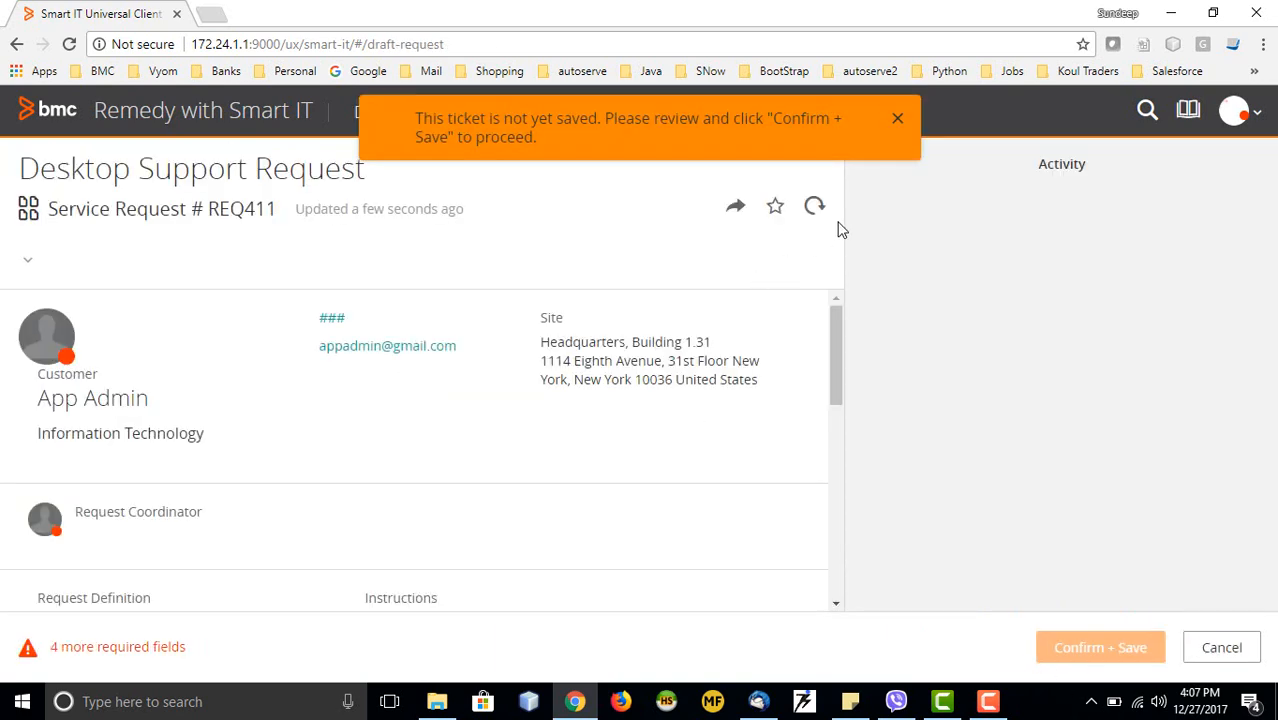
{"action": "left_click", "coordinate": [896, 120]}
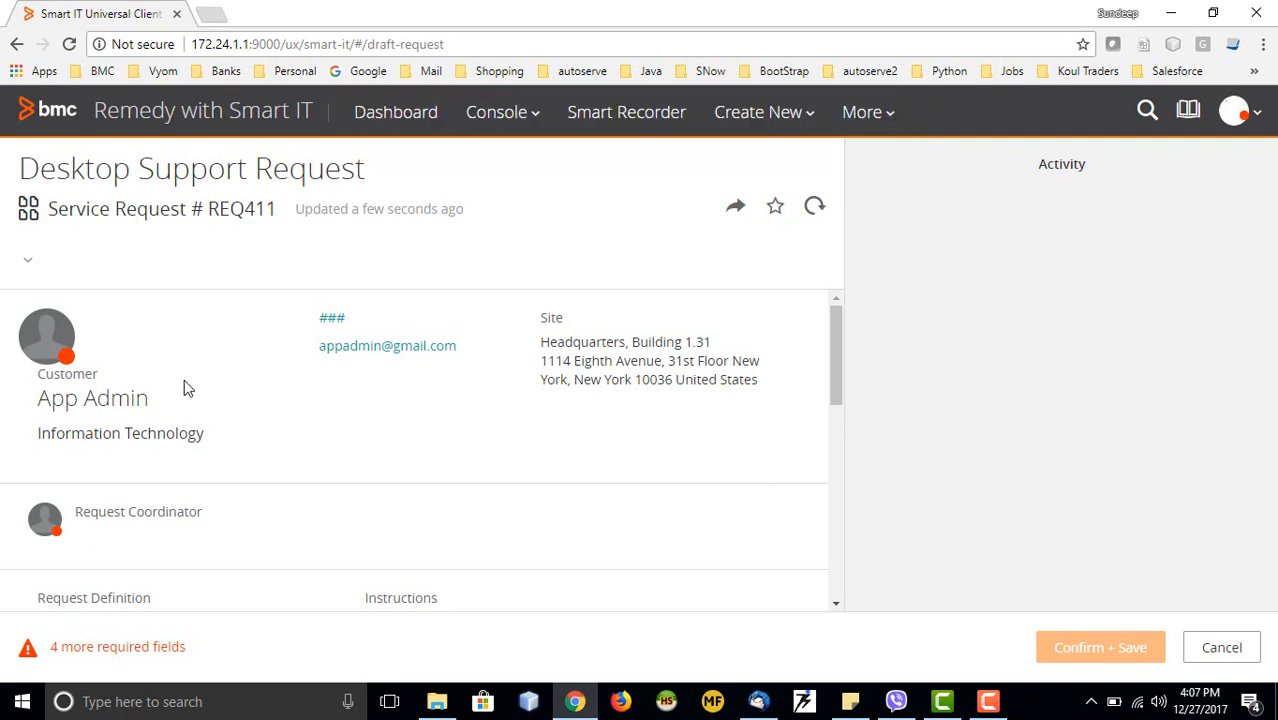
{"action": "scroll", "coordinate": [184, 388], "scroll_direction": "down", "scroll_amount": 1}
{"action": "scroll", "coordinate": [184, 388], "scroll_direction": "up", "scroll_amount": 1}
{"action": "scroll", "coordinate": [597, 422], "scroll_direction": "down", "scroll_amount": 6}
{"action": "scroll", "coordinate": [430, 443], "scroll_direction": "down", "scroll_amount": 2}
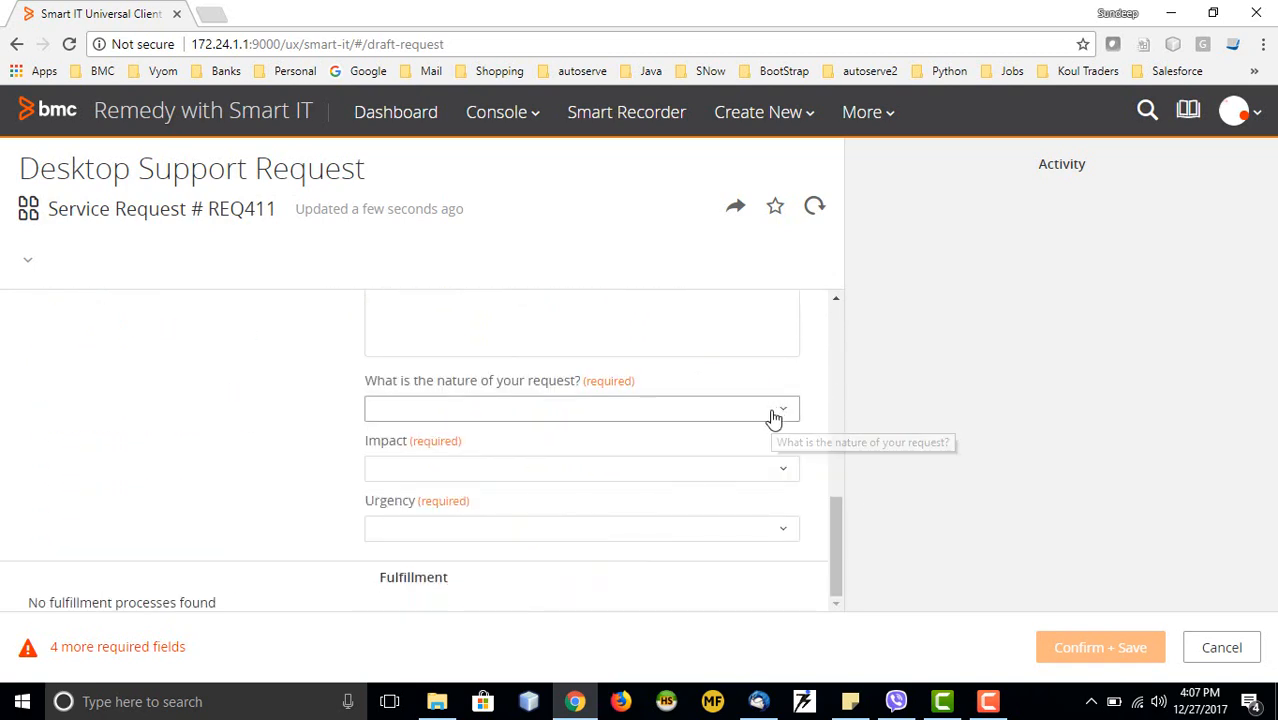
{"action": "left_click", "coordinate": [772, 416]}
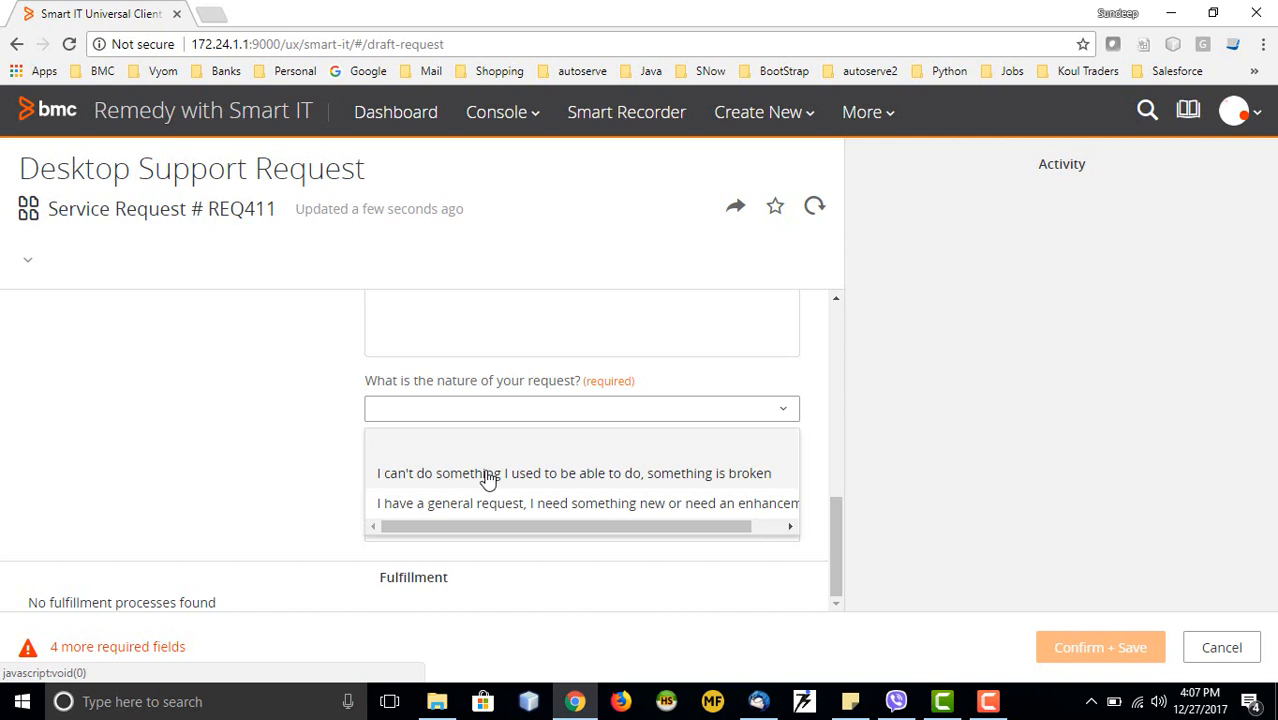
{"action": "left_click", "coordinate": [482, 475]}
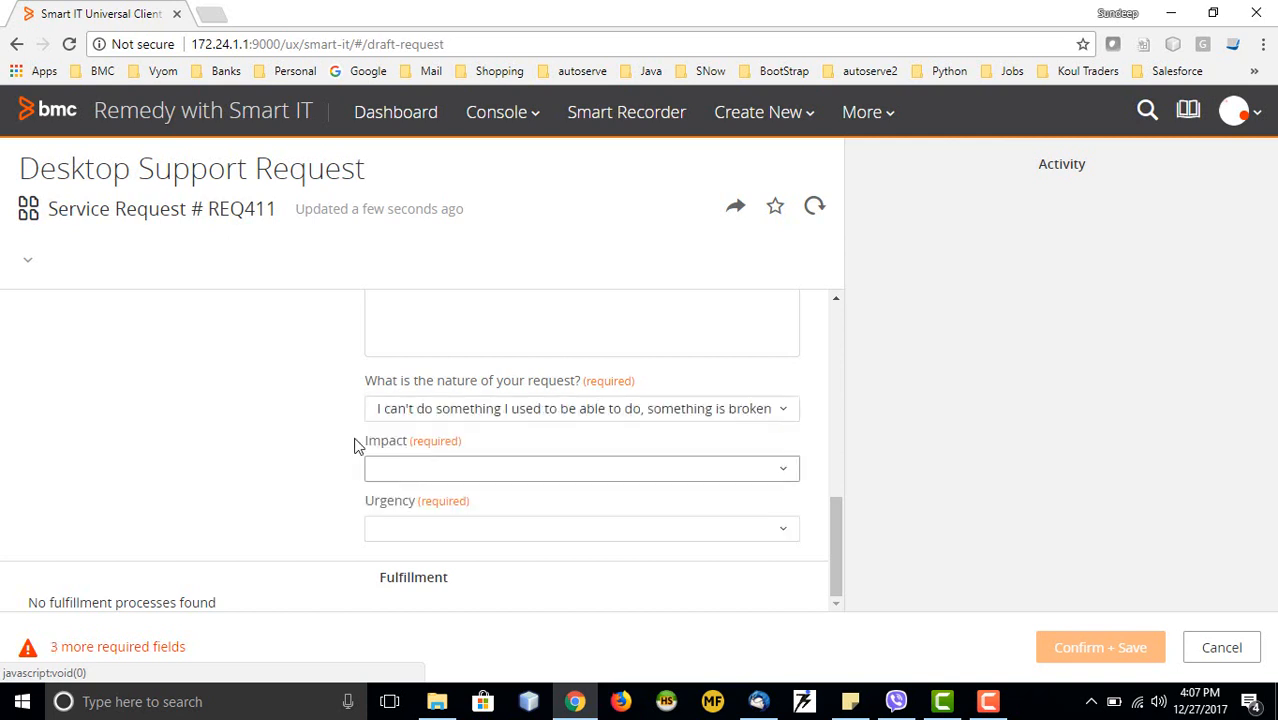
{"action": "left_click", "coordinate": [473, 472]}
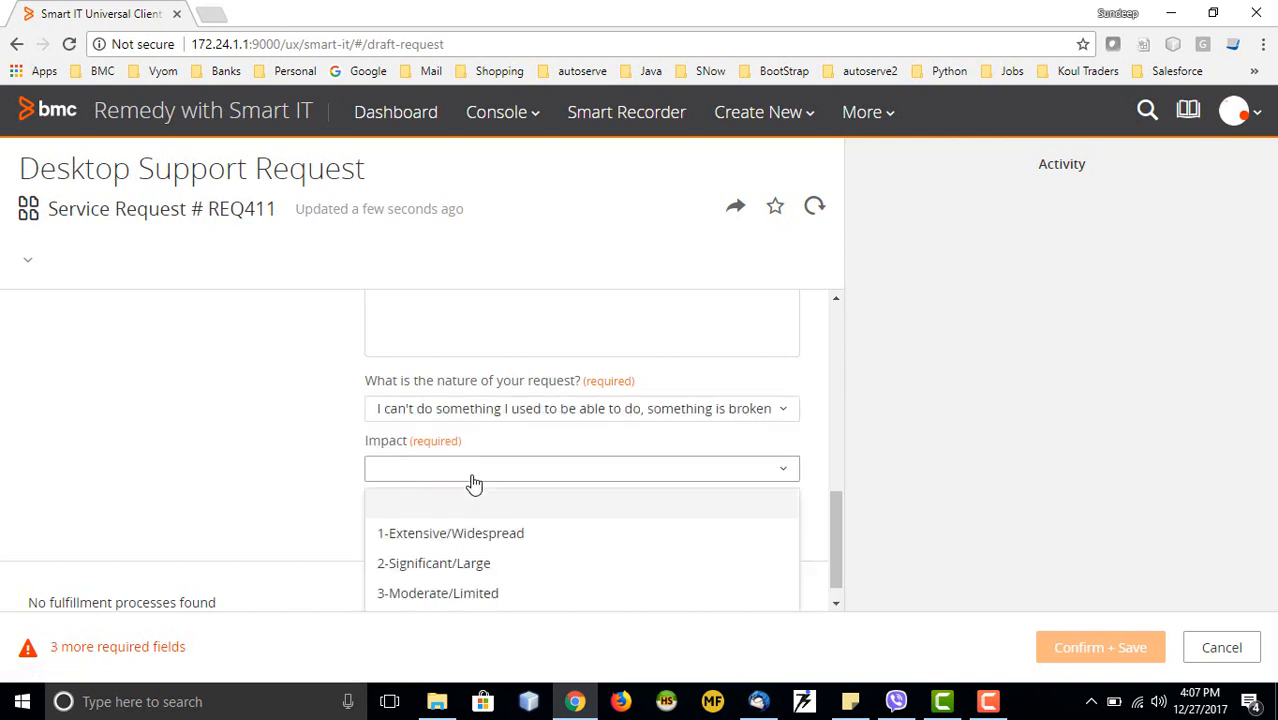
{"action": "left_click", "coordinate": [445, 595]}
{"action": "left_click", "coordinate": [447, 540]}
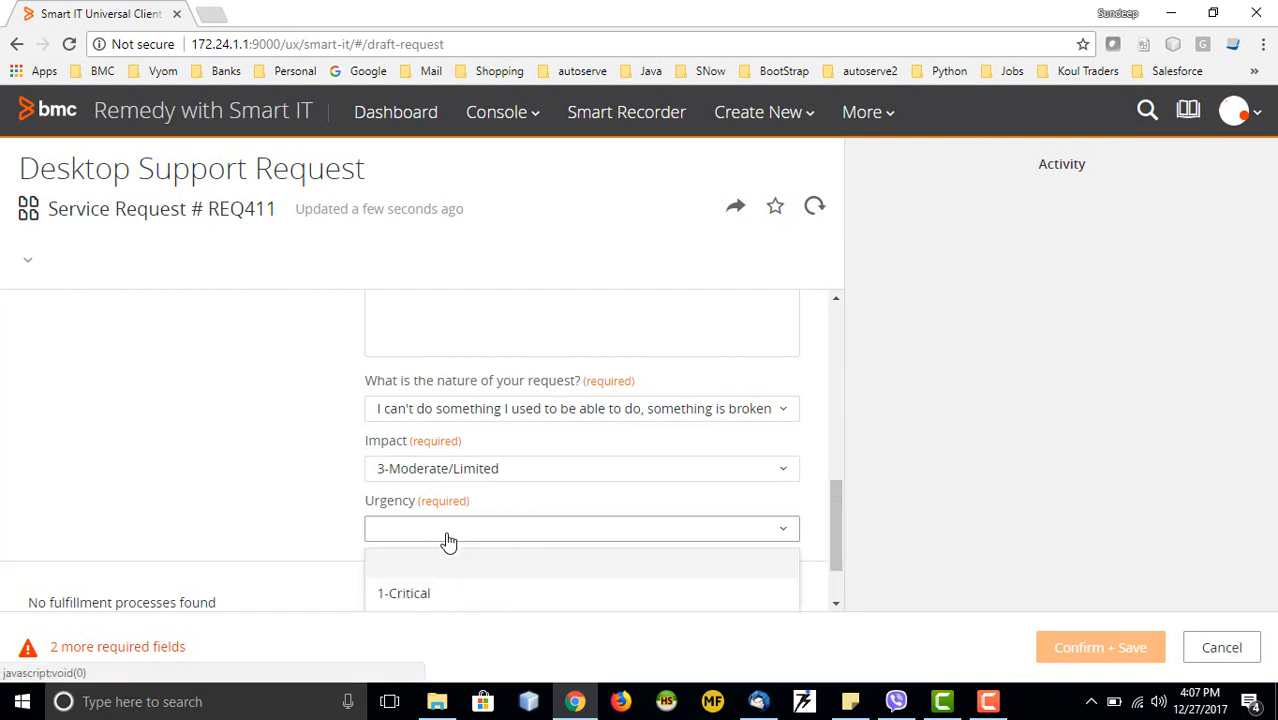
{"action": "left_click", "coordinate": [439, 594]}
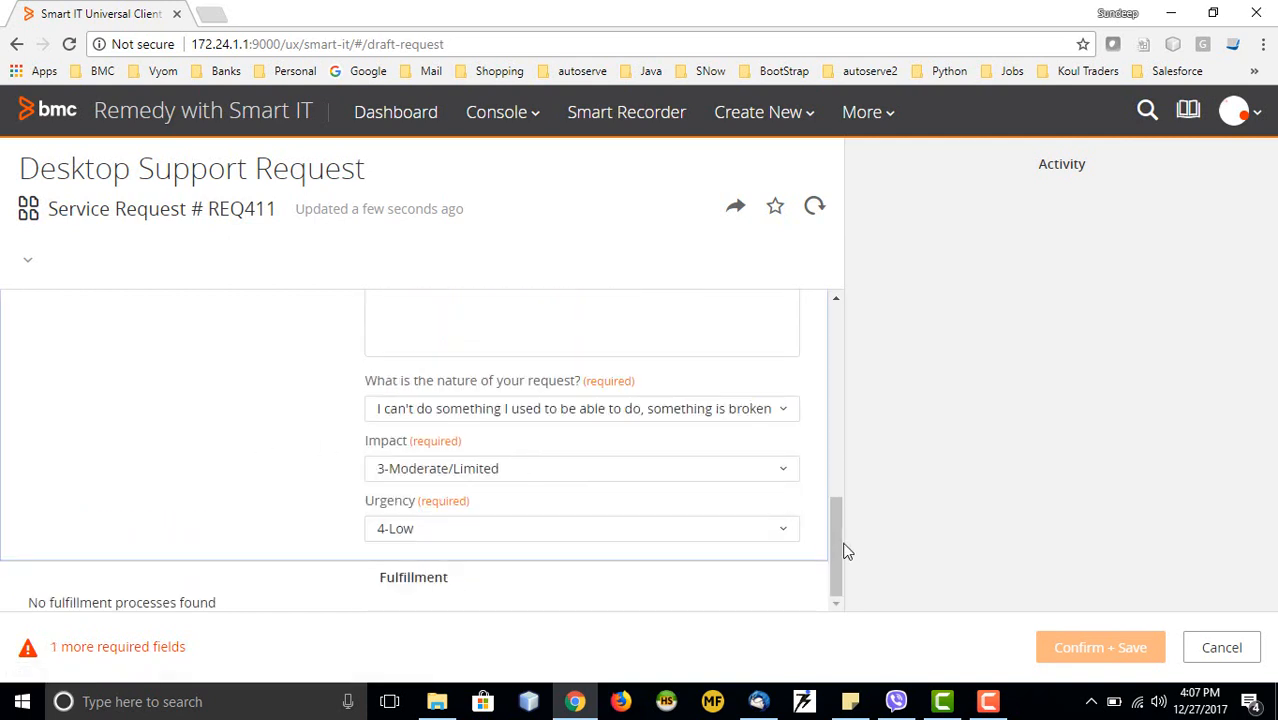
{"action": "left_click_drag", "start_coordinate": [838, 551], "coordinate": [845, 634]}
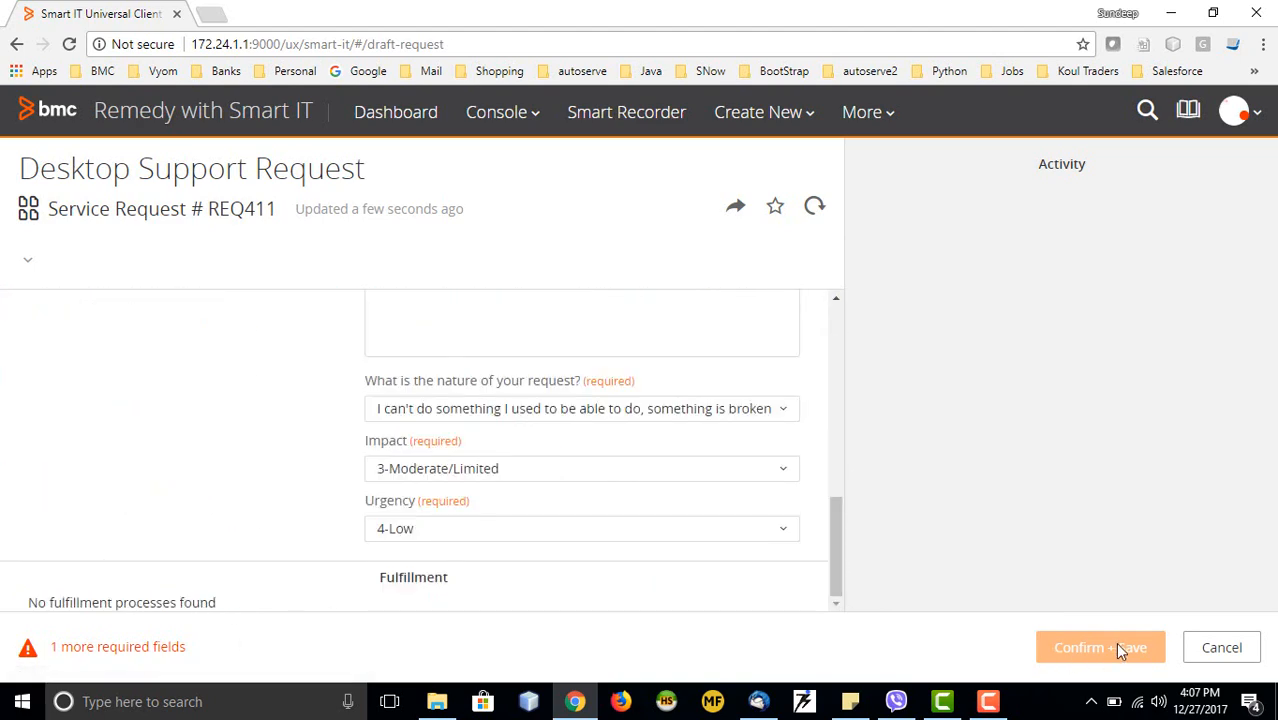
{"action": "scroll", "coordinate": [484, 444], "scroll_direction": "up", "scroll_amount": 3}
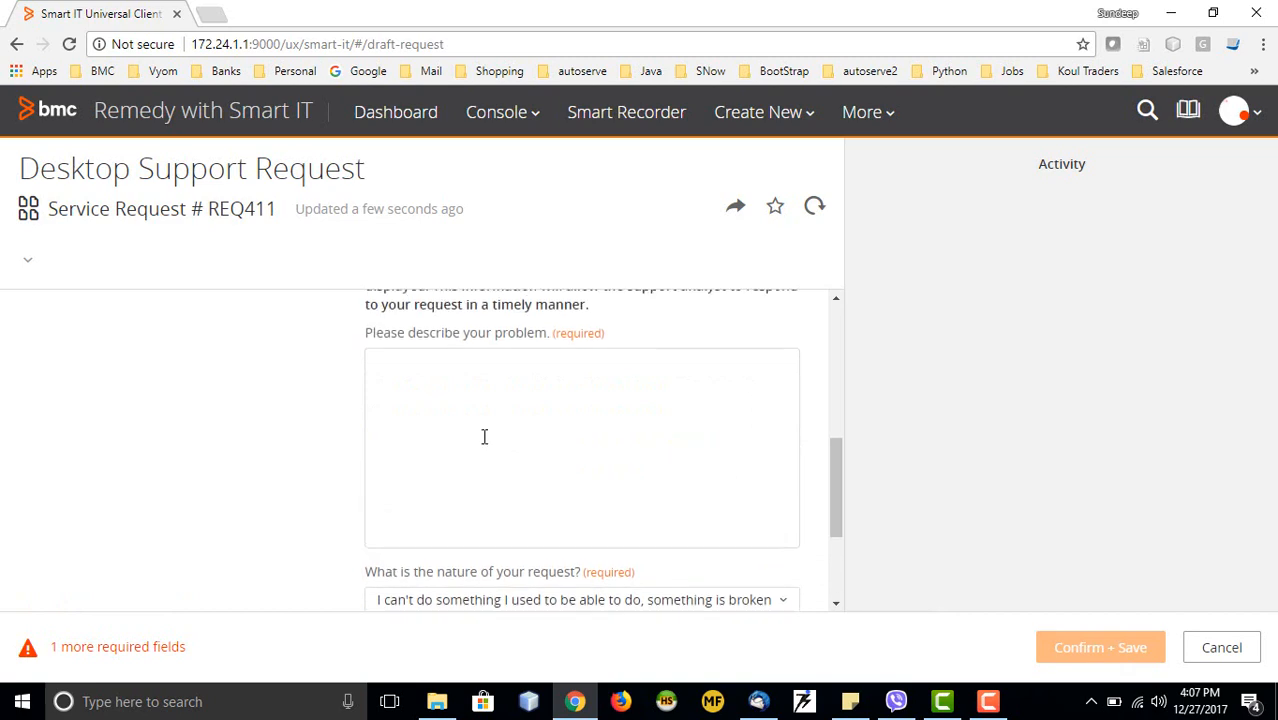
{"action": "scroll", "coordinate": [489, 445], "scroll_direction": "up", "scroll_amount": 2}
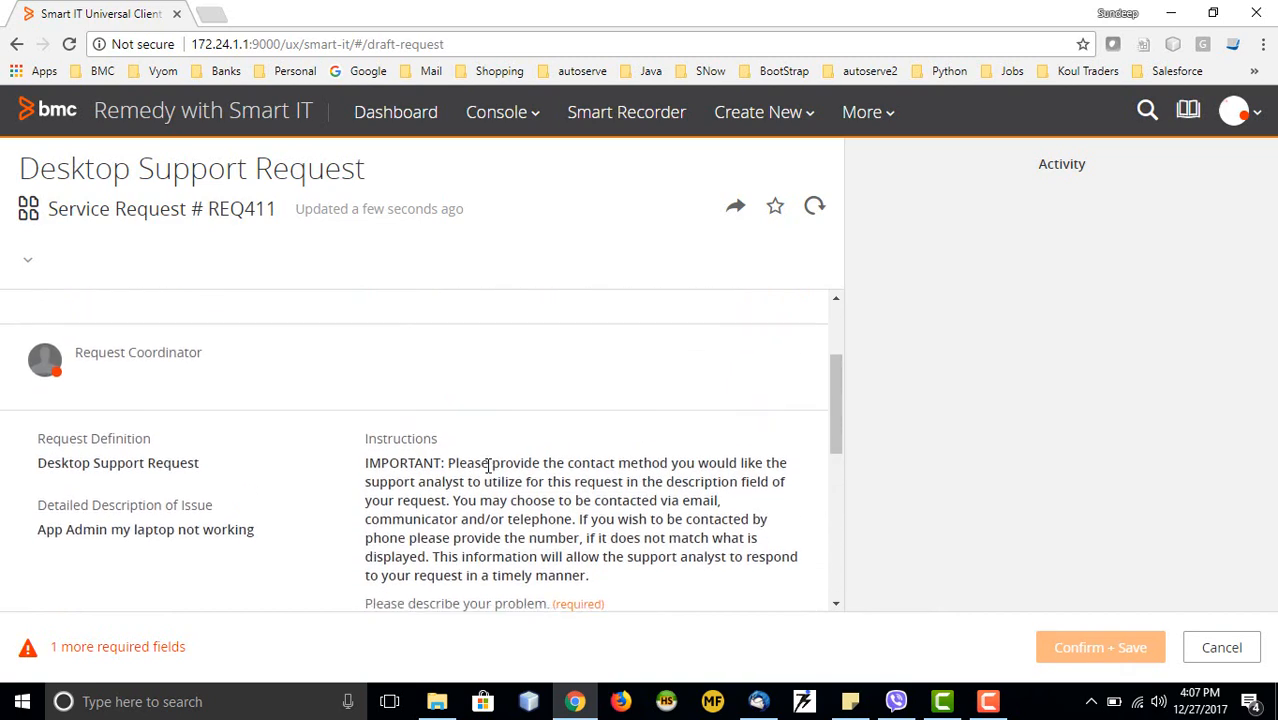
{"action": "scroll", "coordinate": [491, 457], "scroll_direction": "down", "scroll_amount": 2}
{"action": "scroll", "coordinate": [475, 500], "scroll_direction": "up", "scroll_amount": 5}
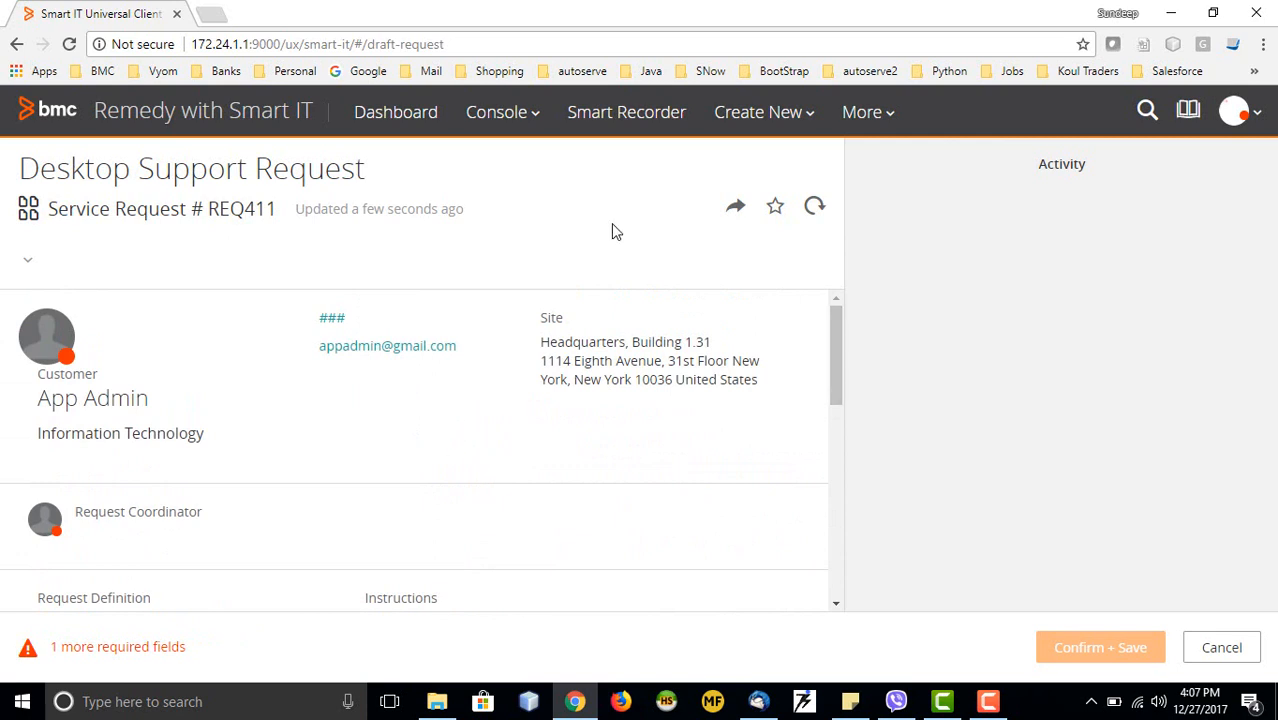
Discard the draft request and start a new note for the admin customer reading 'need a destop'
{"action": "left_click", "coordinate": [16, 44]}
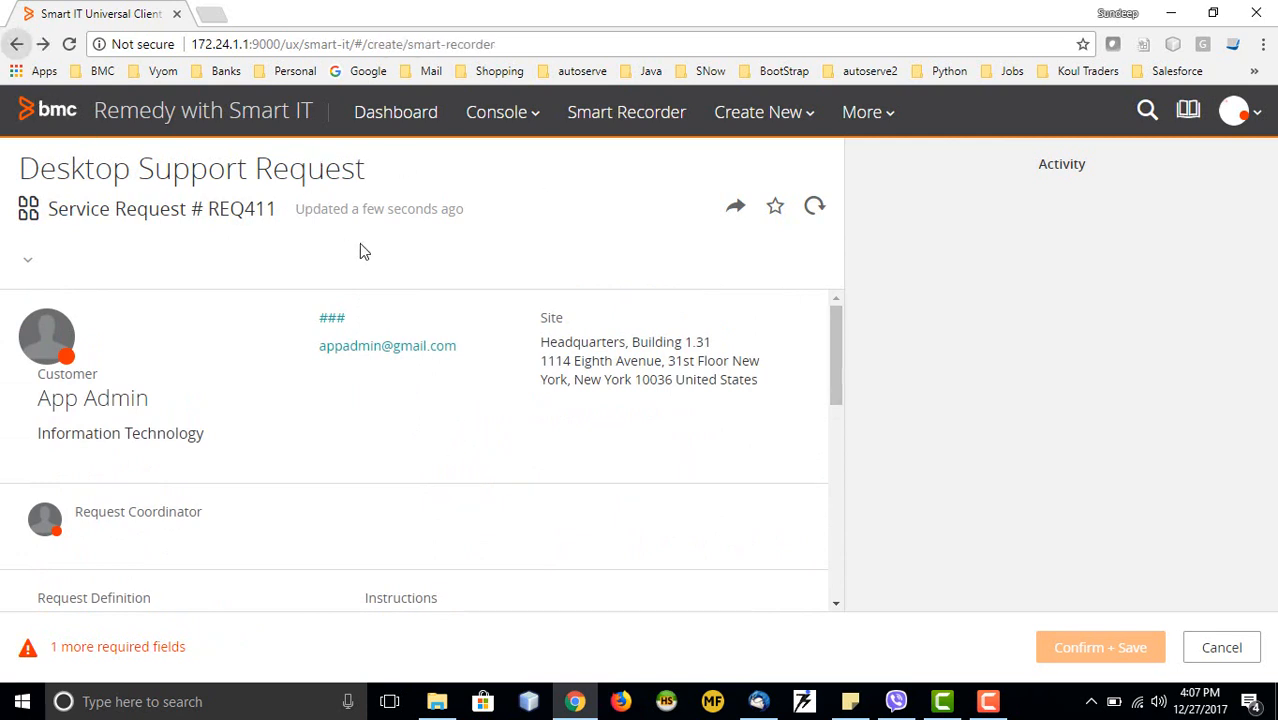
{"action": "left_click", "coordinate": [812, 380]}
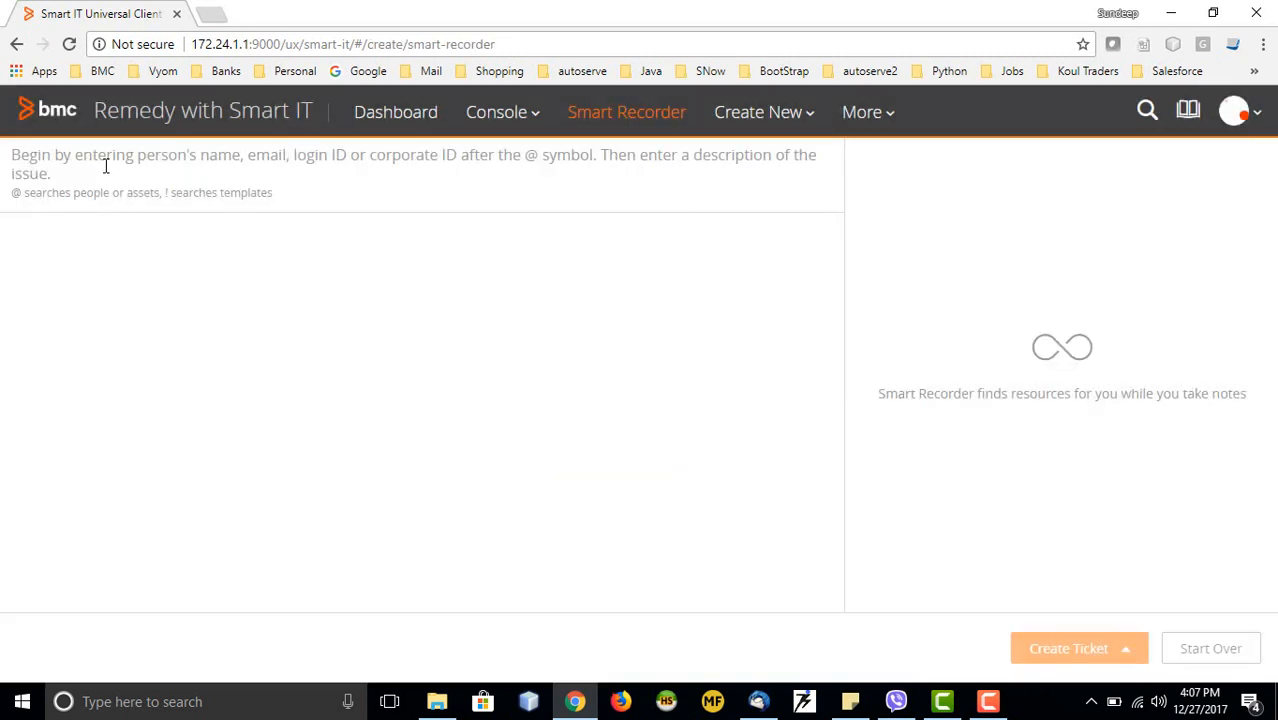
{"action": "type", "text": "@Ap"}
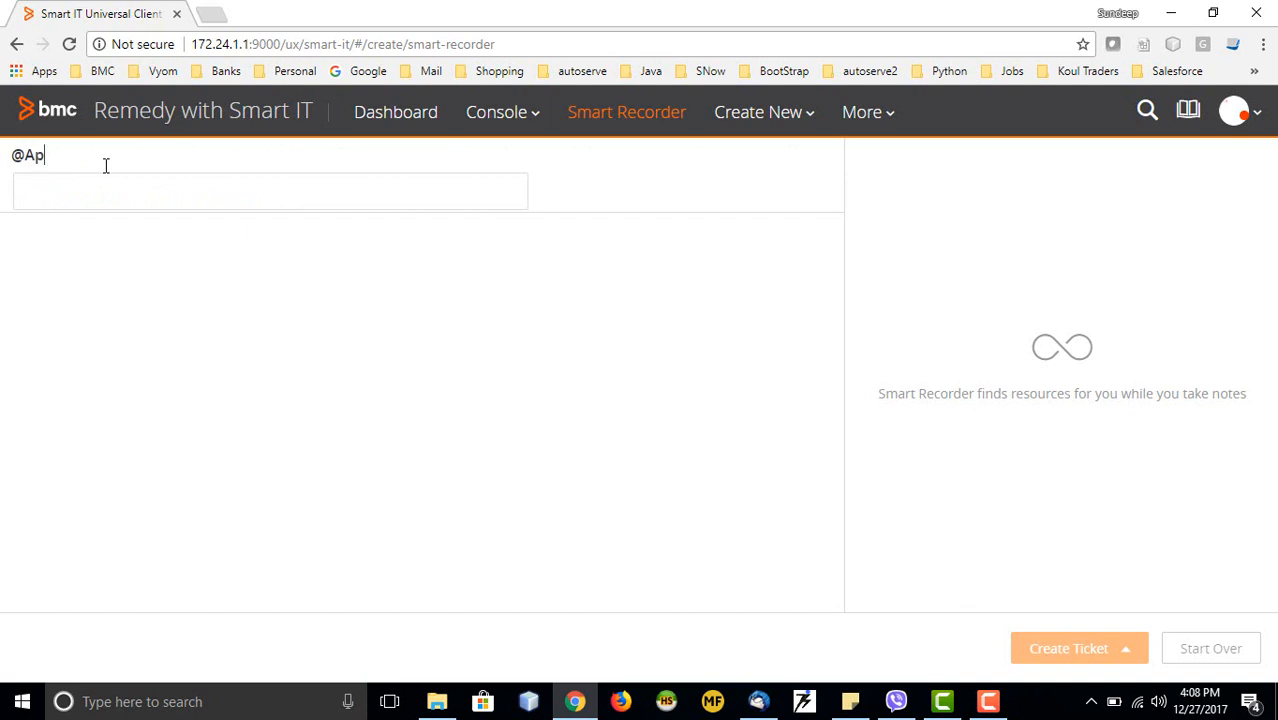
{"action": "type", "text": "p"}
{"action": "left_click", "coordinate": [125, 258]}
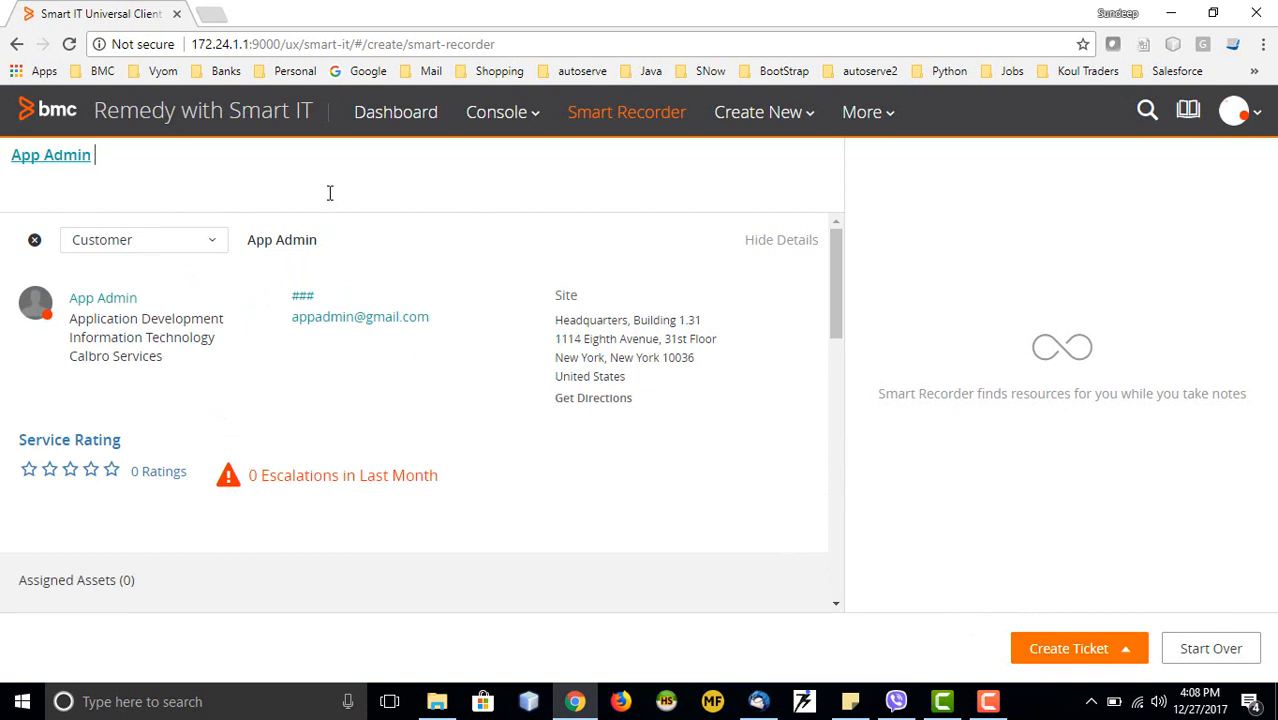
{"action": "type", "text": "need a destop"}
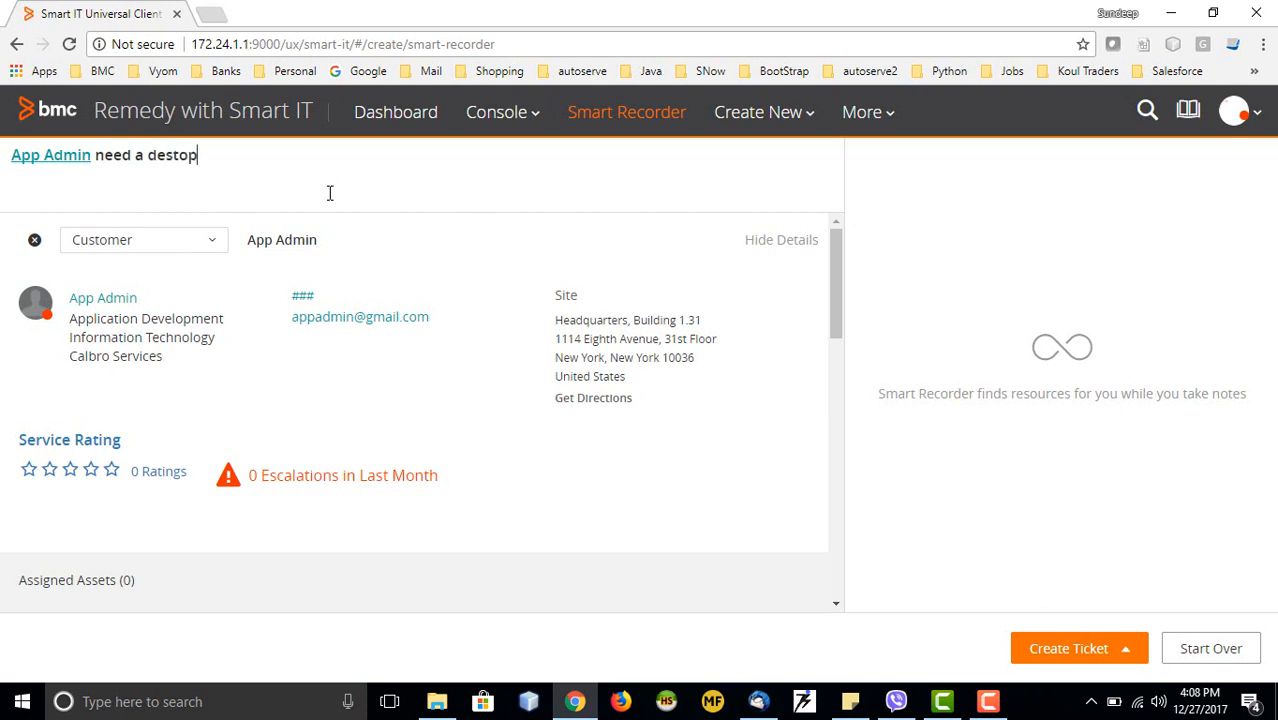
{"action": "left_click", "coordinate": [1093, 652]}
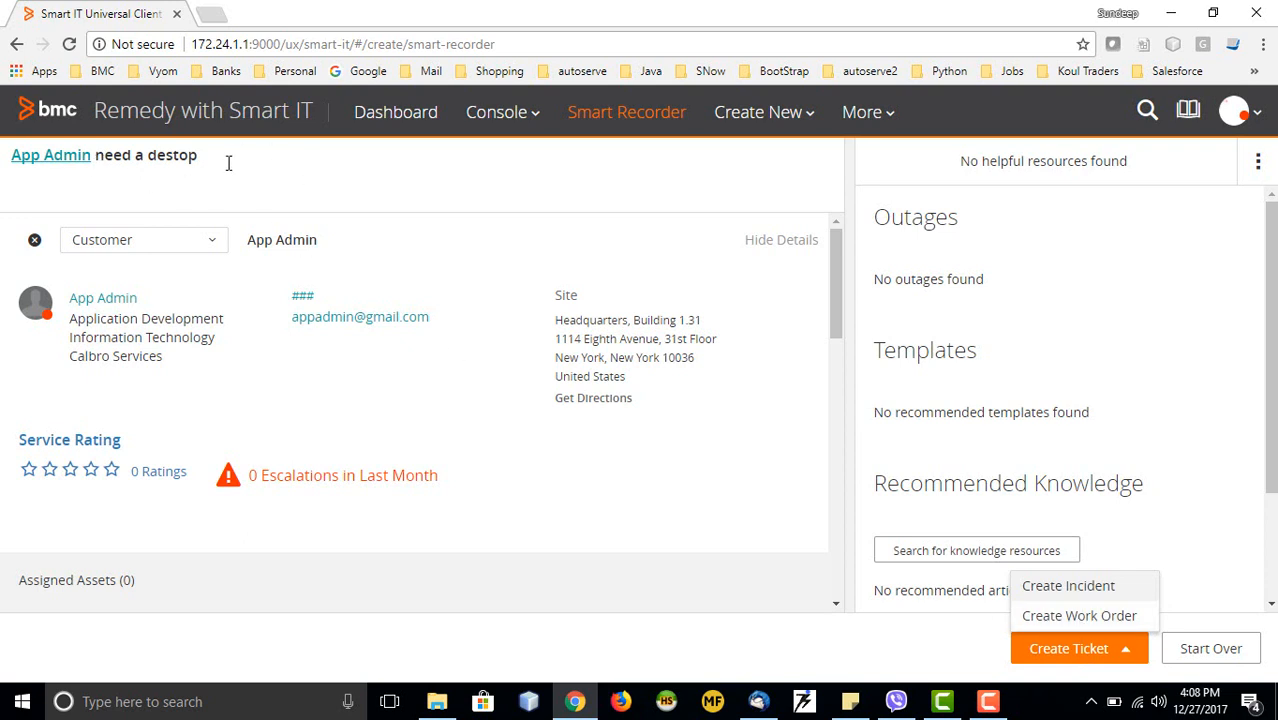
Create draft work order WO1305 from the note, attempt saving, and dismiss the manager-group errors
{"action": "left_click", "coordinate": [1097, 622]}
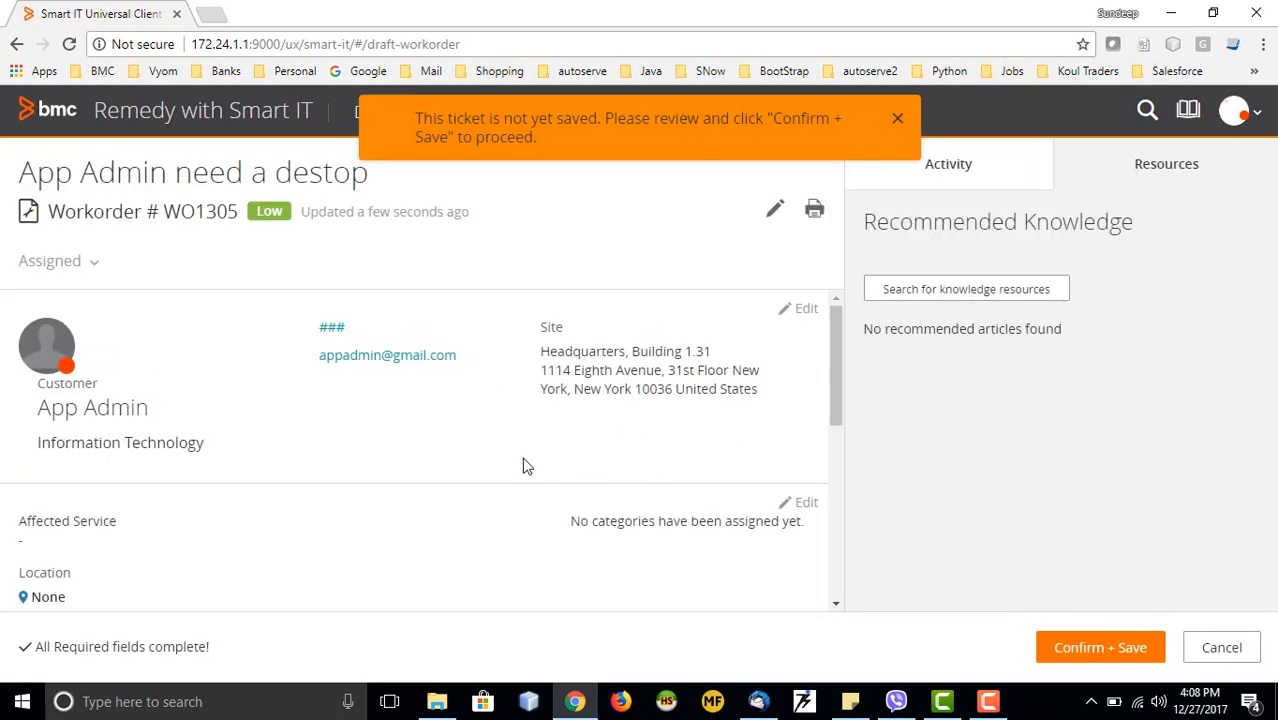
{"action": "left_click", "coordinate": [1110, 650]}
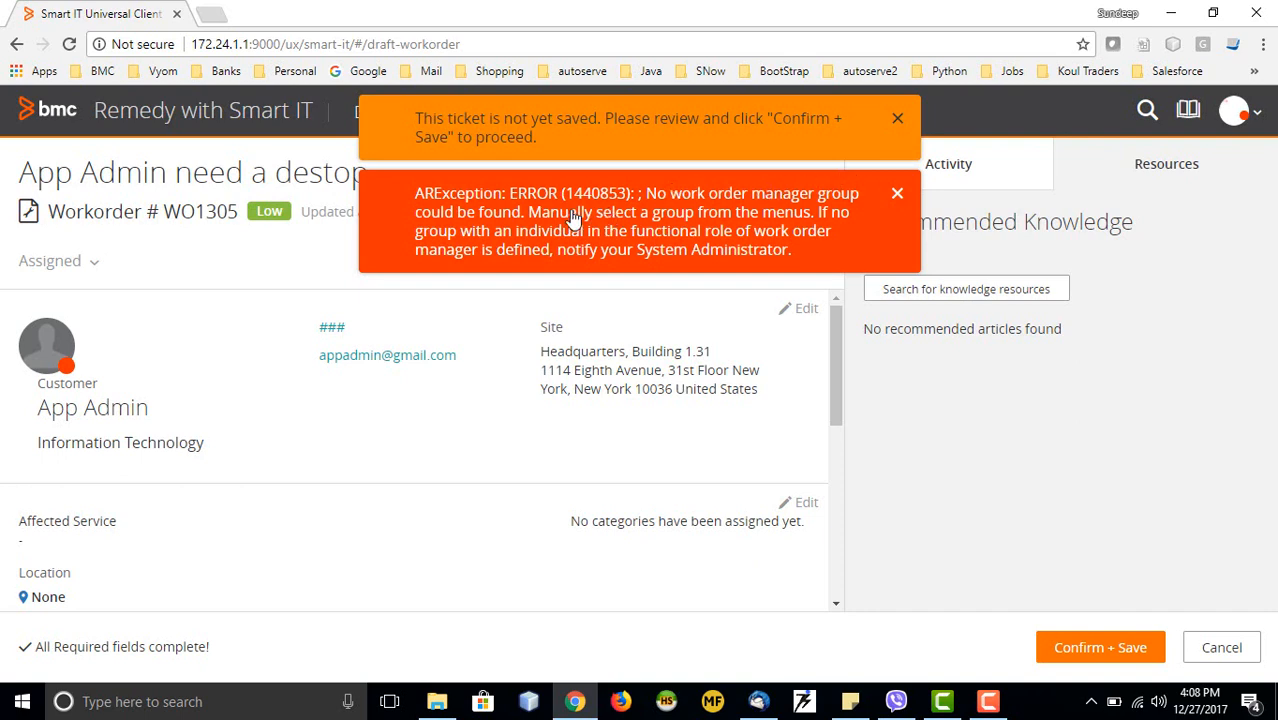
{"action": "left_click", "coordinate": [897, 118]}
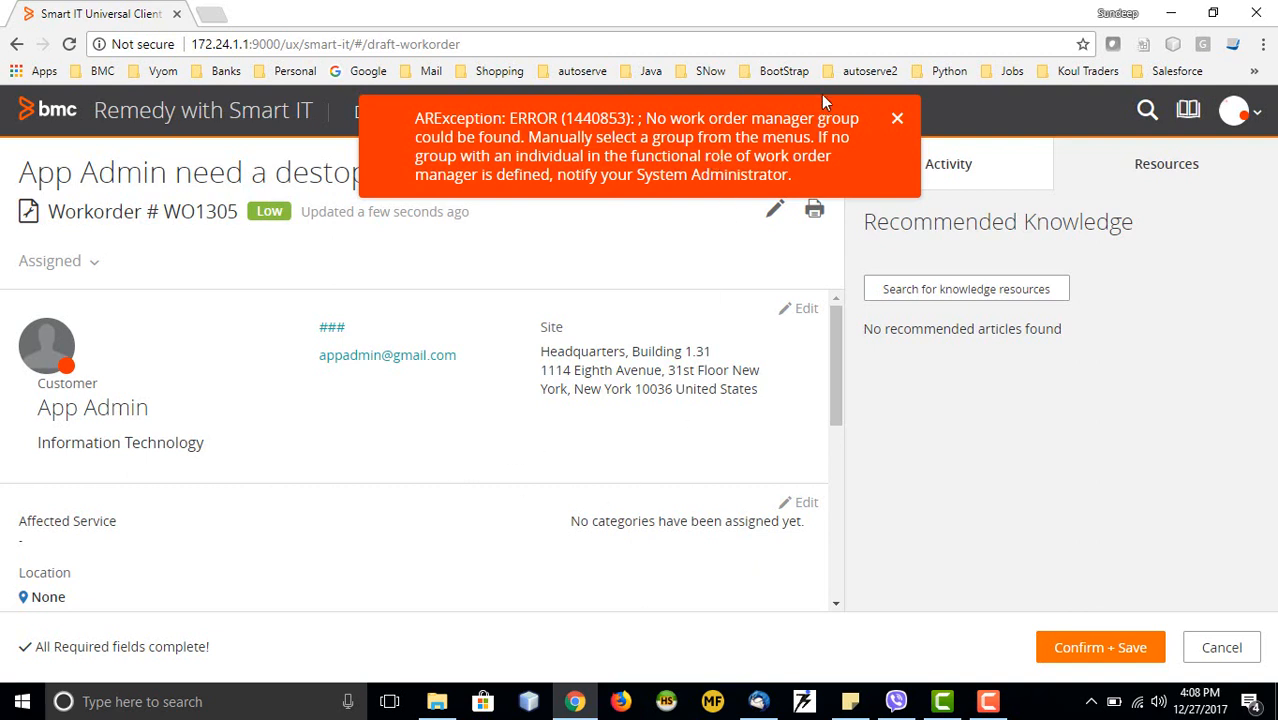
{"action": "left_click", "coordinate": [896, 121]}
{"action": "scroll", "coordinate": [430, 380], "scroll_direction": "down", "scroll_amount": 2}
{"action": "scroll", "coordinate": [430, 380], "scroll_direction": "down", "scroll_amount": 2}
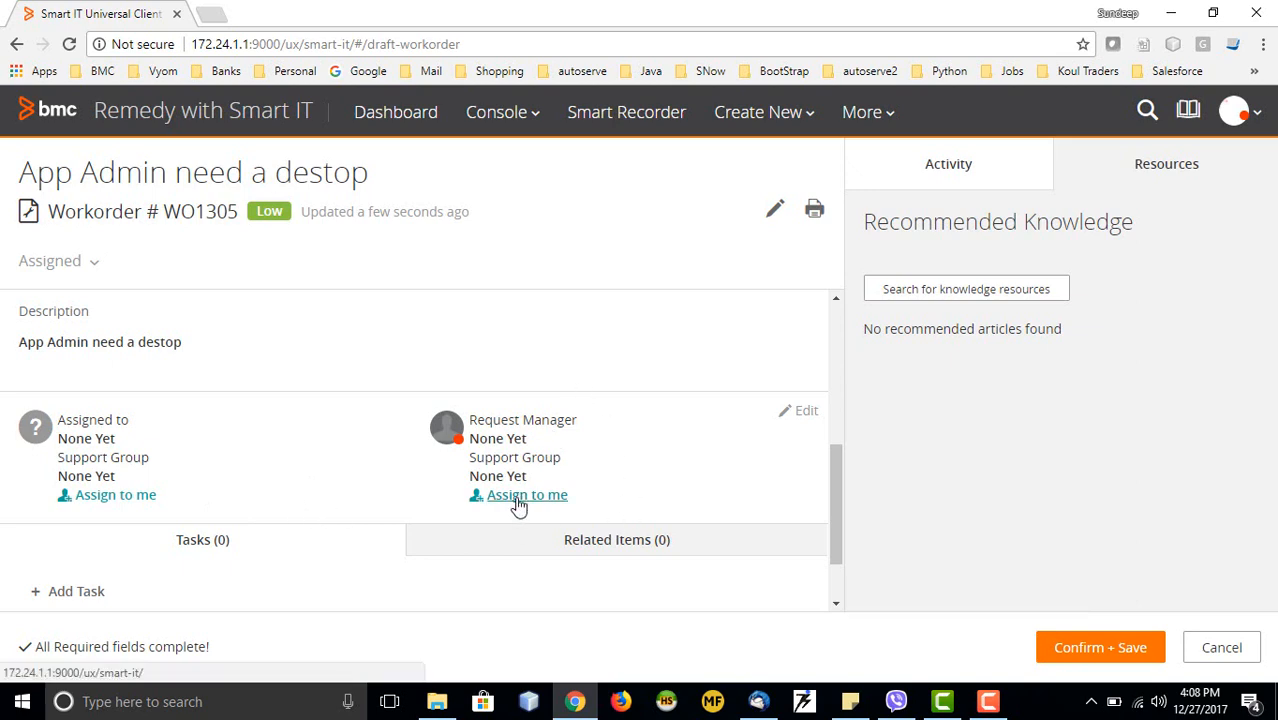
Make the admin user from Calbro Services the work order's request manager
{"action": "left_click", "coordinate": [519, 497]}
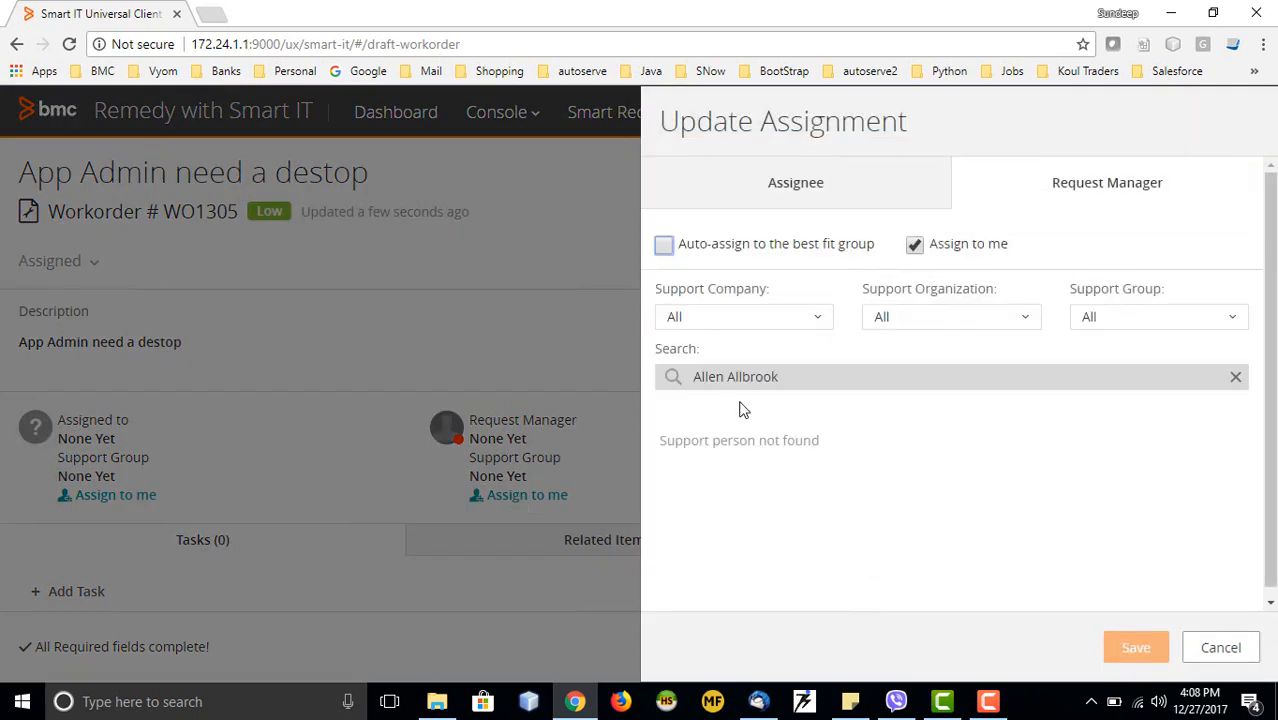
{"action": "left_click", "coordinate": [805, 318]}
{"action": "left_click", "coordinate": [706, 430]}
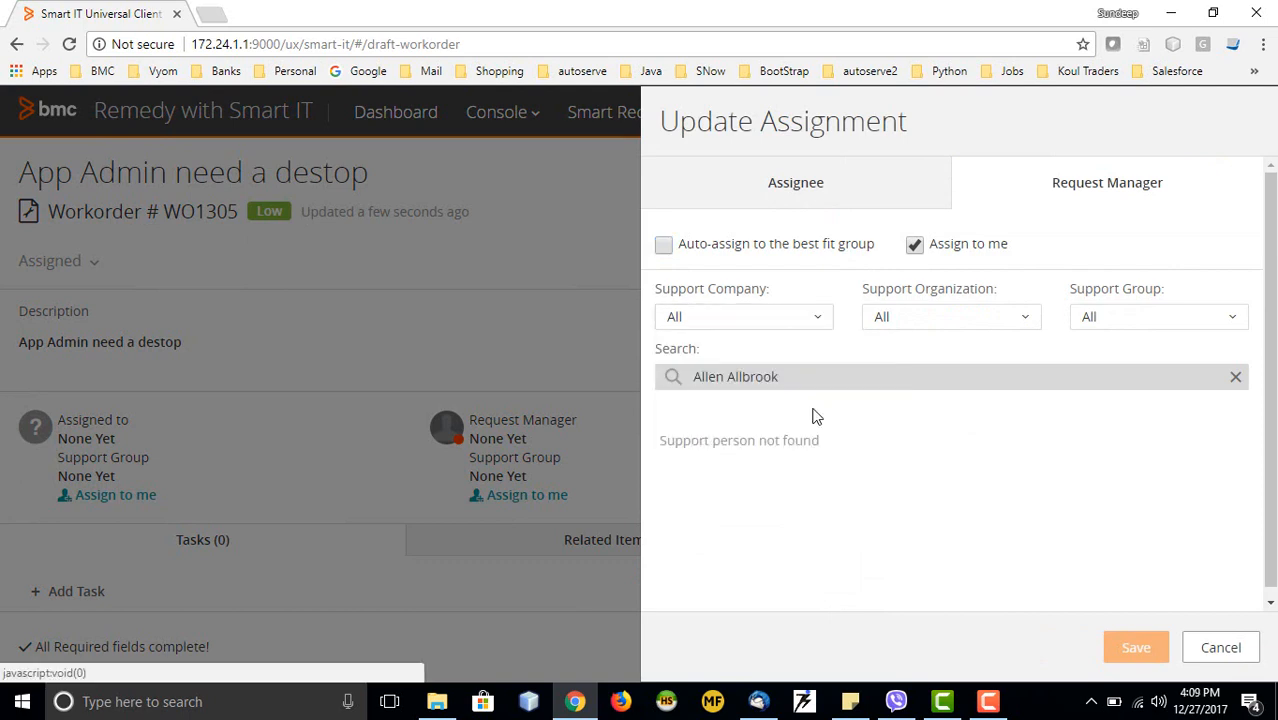
{"action": "left_click", "coordinate": [885, 474]}
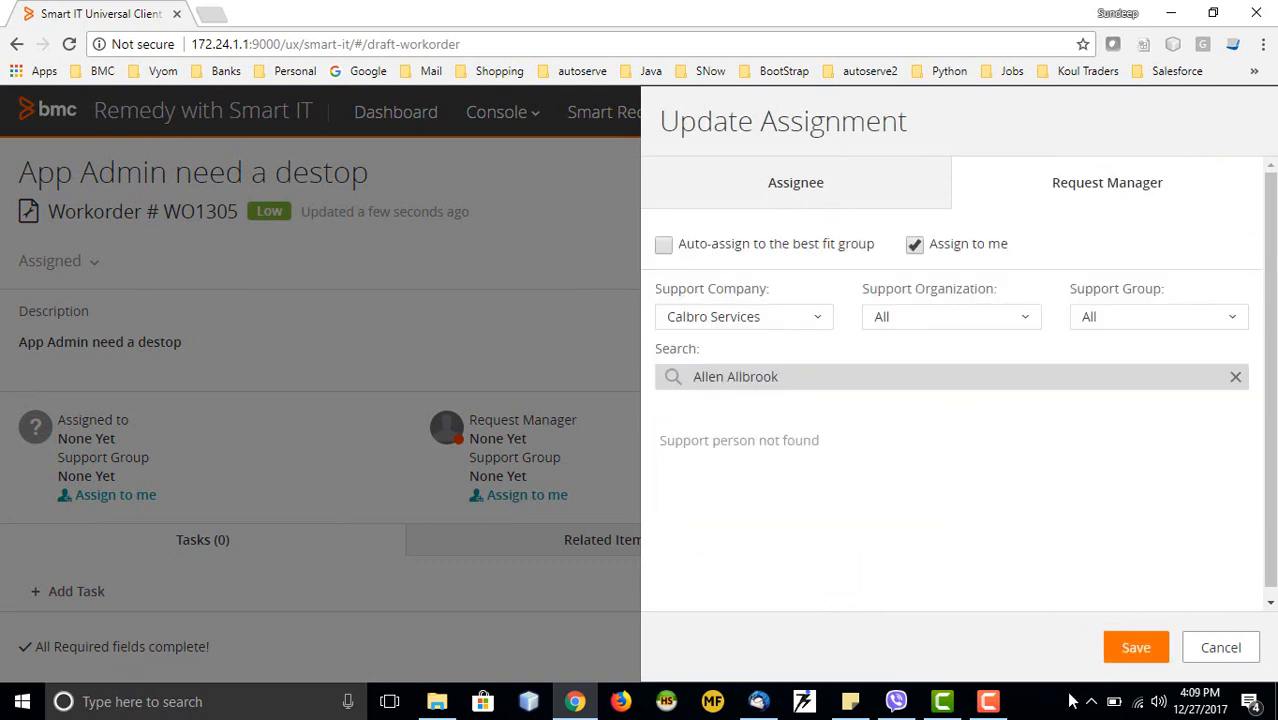
{"action": "left_click", "coordinate": [1134, 649]}
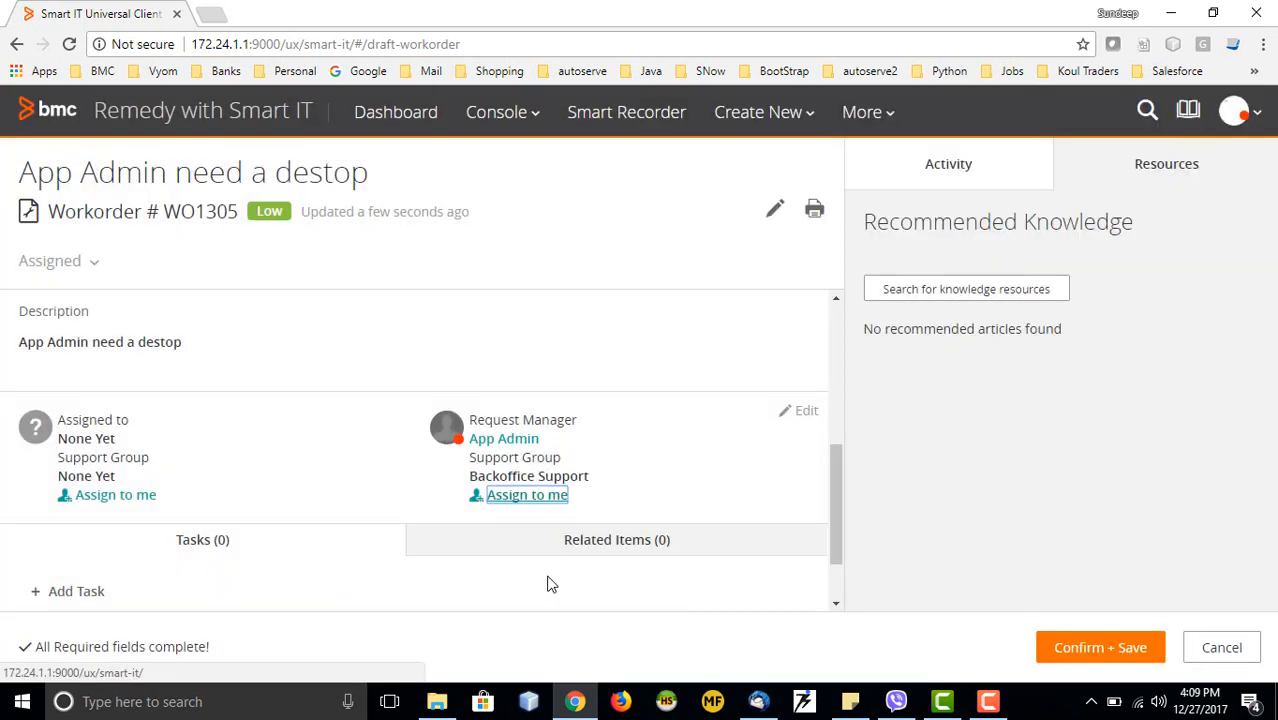
Assign WO1305 to the admin user from Calbro Services and save the work order
{"action": "left_click", "coordinate": [103, 499]}
{"action": "left_click", "coordinate": [625, 427]}
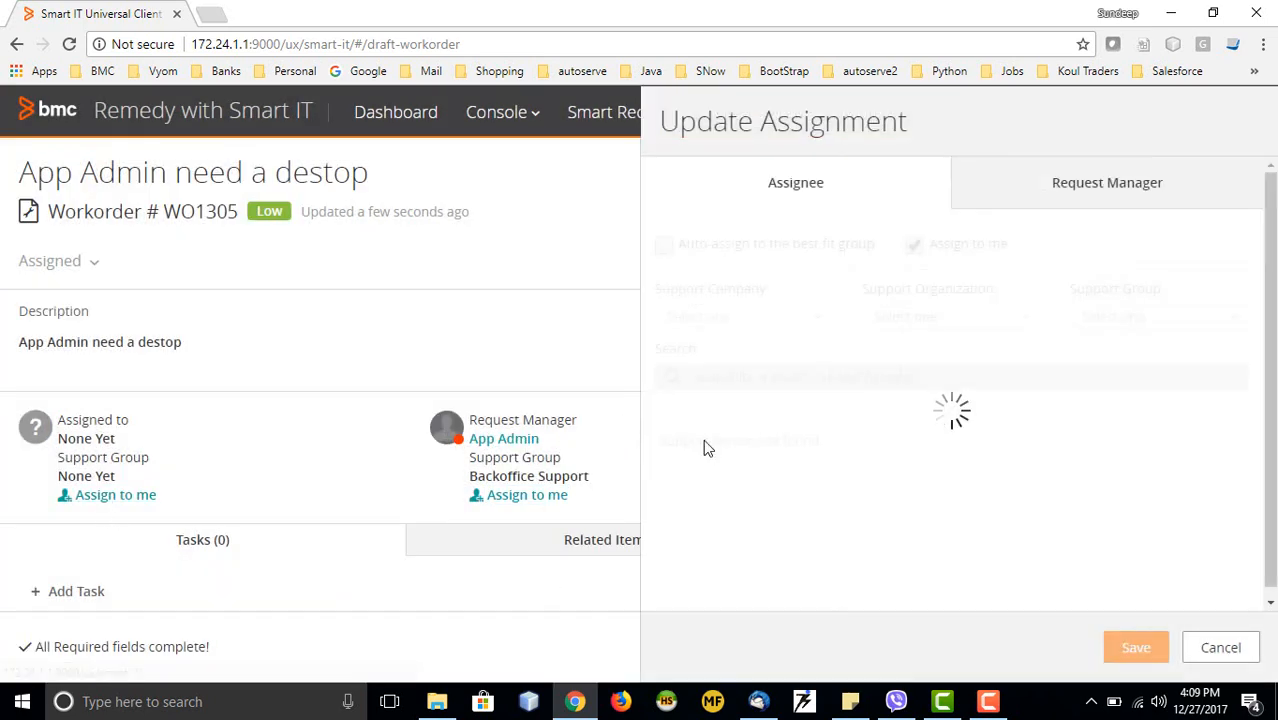
{"action": "left_click", "coordinate": [743, 317]}
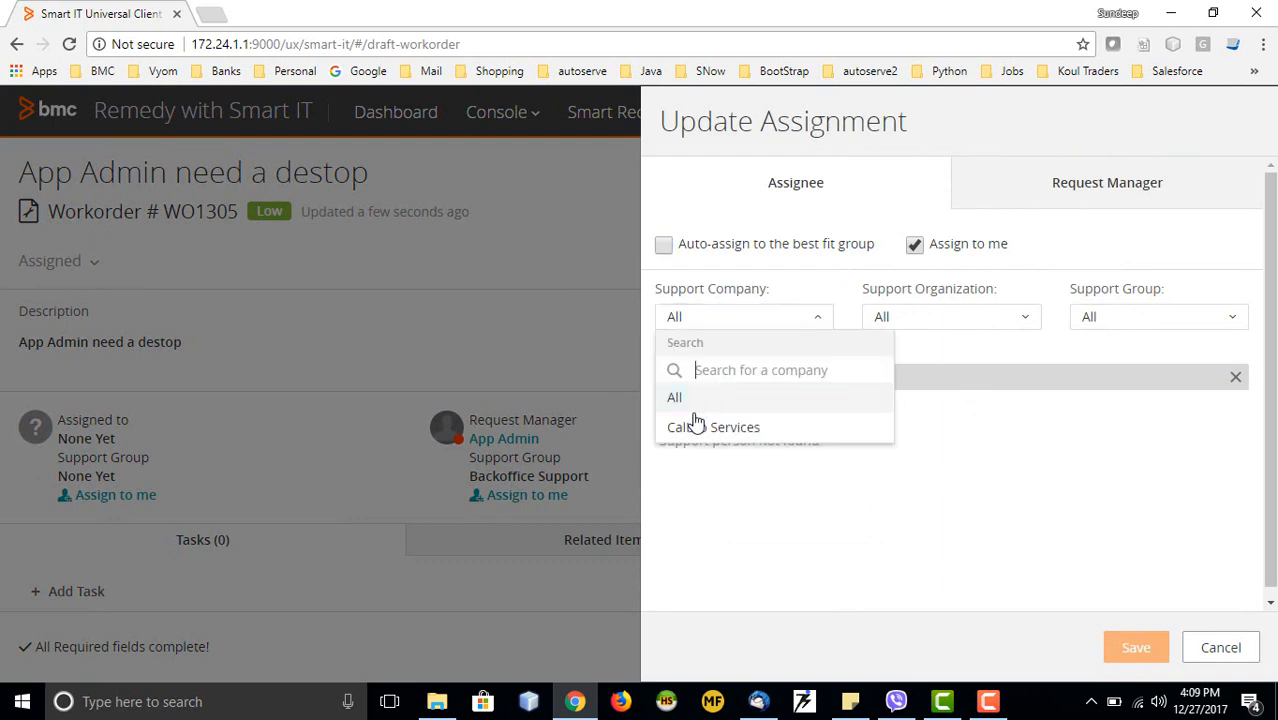
{"action": "left_click", "coordinate": [705, 430]}
{"action": "left_click", "coordinate": [813, 479]}
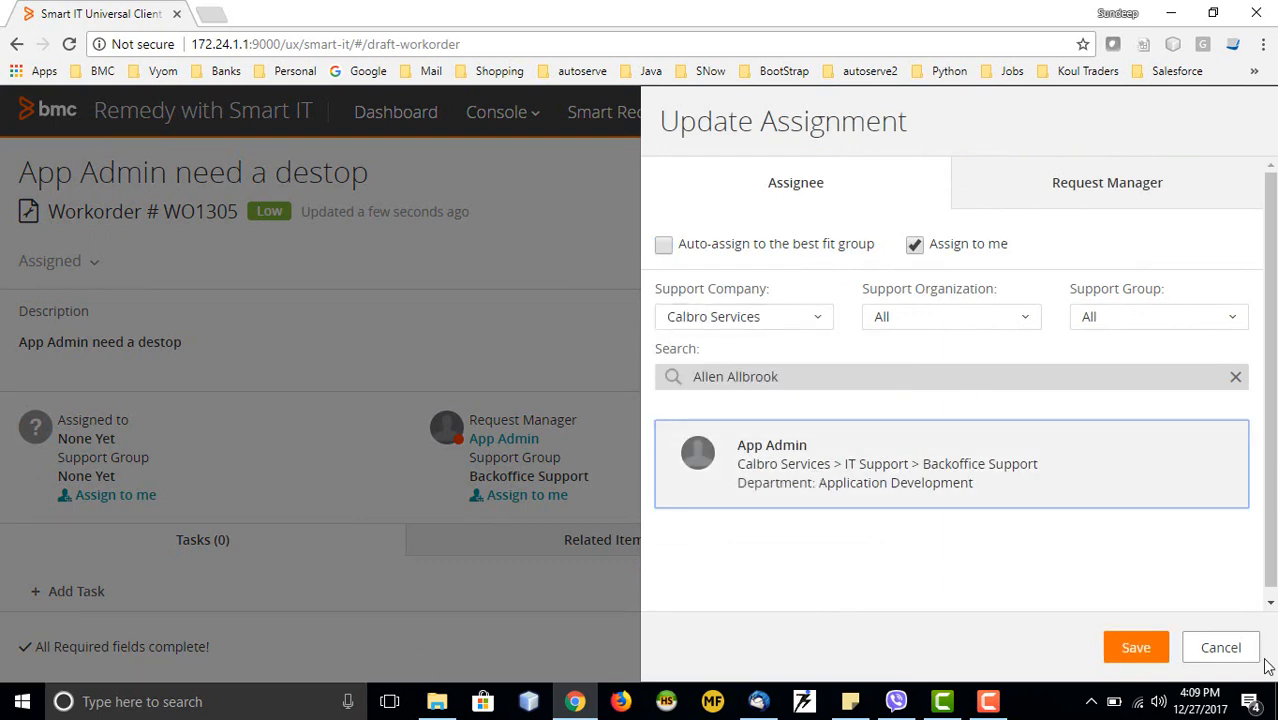
{"action": "left_click", "coordinate": [1133, 645]}
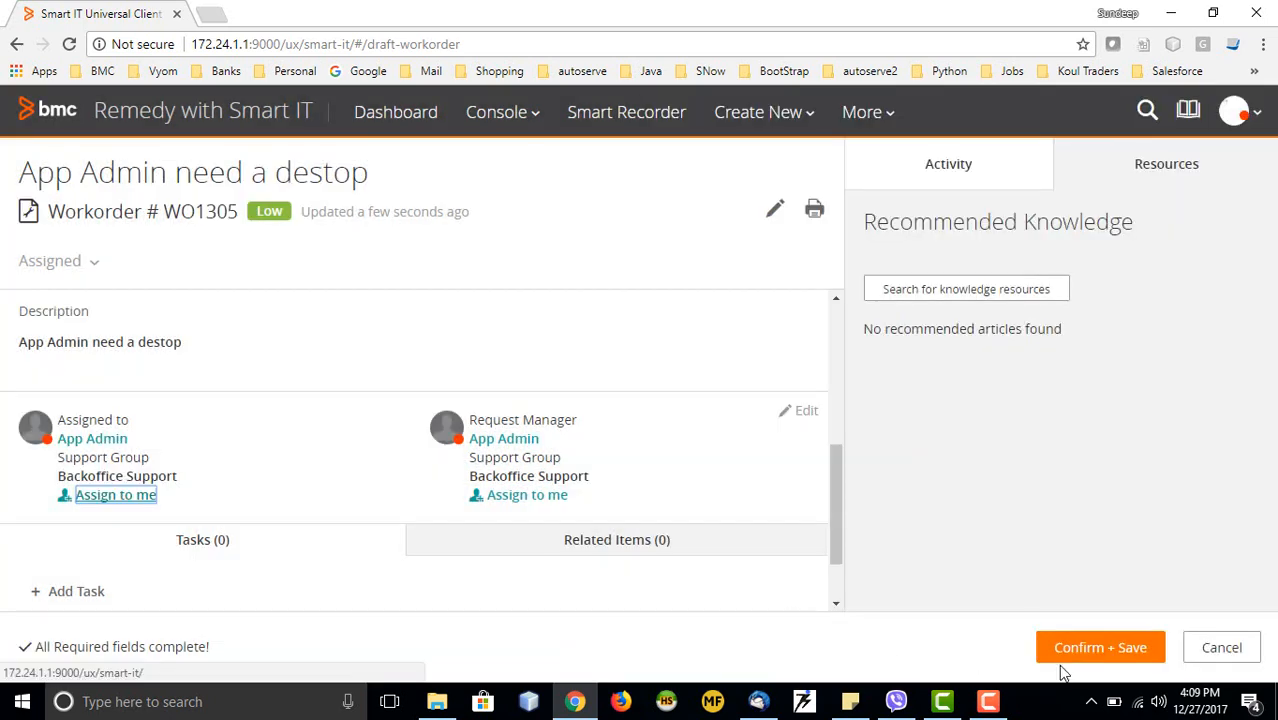
{"action": "left_click", "coordinate": [1066, 658]}
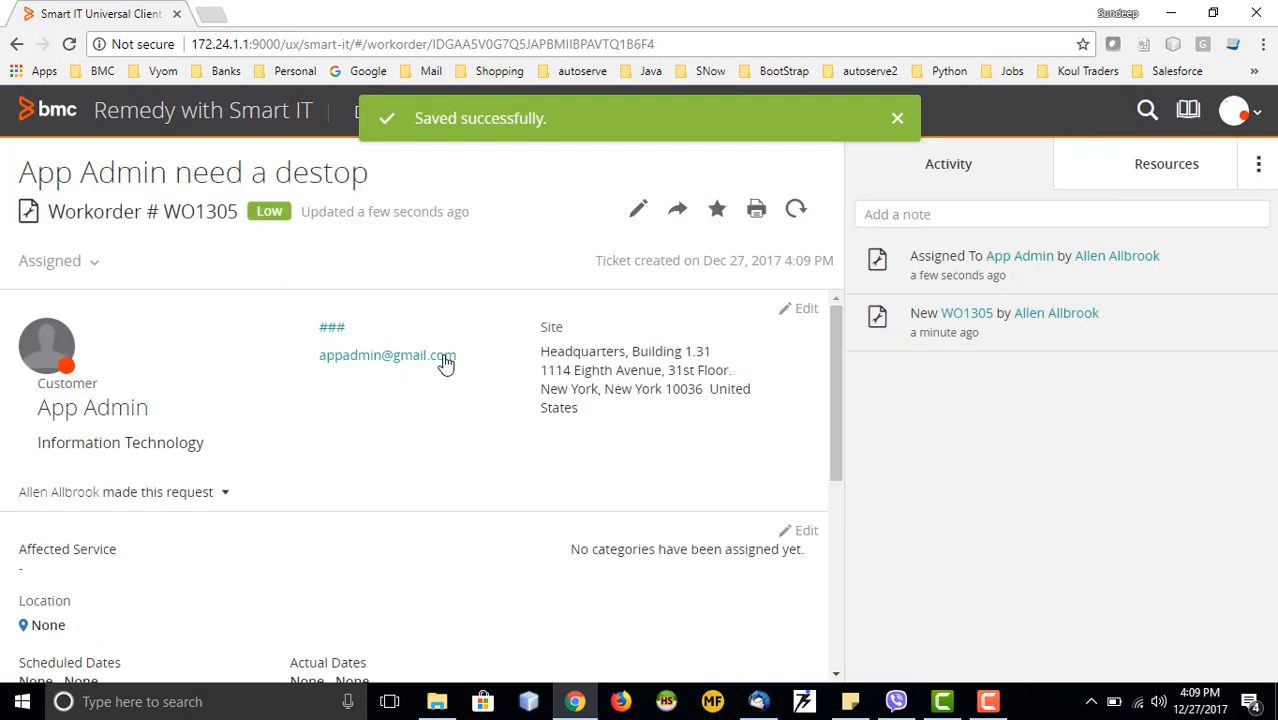
{"action": "left_click", "coordinate": [895, 118]}
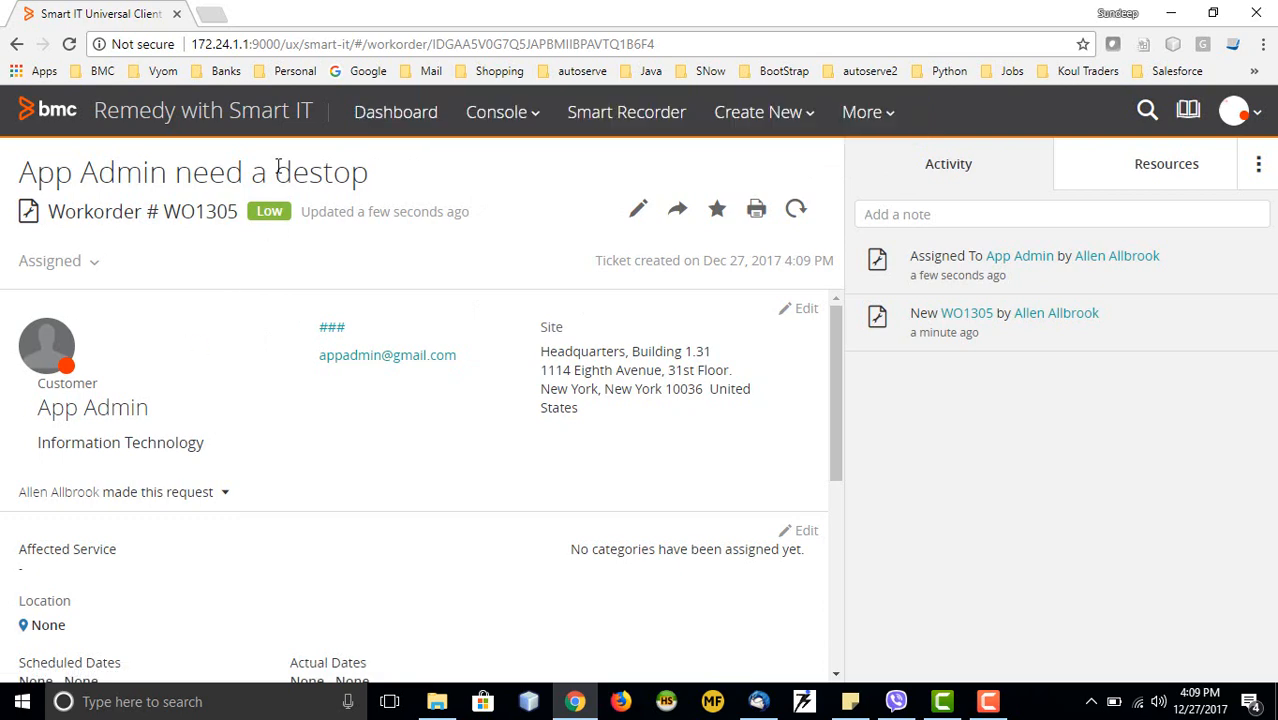
{"action": "scroll", "coordinate": [417, 392], "scroll_direction": "down", "scroll_amount": 4}
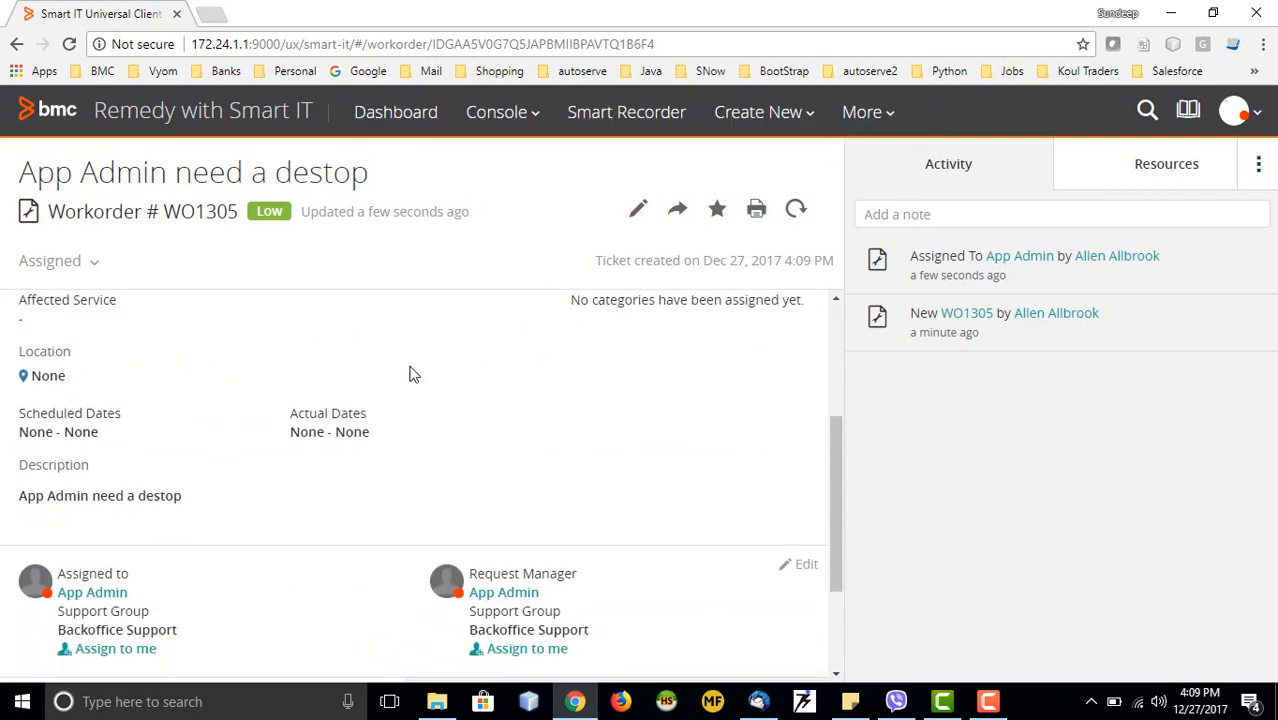
{"action": "scroll", "coordinate": [323, 375], "scroll_direction": "down", "scroll_amount": 1}
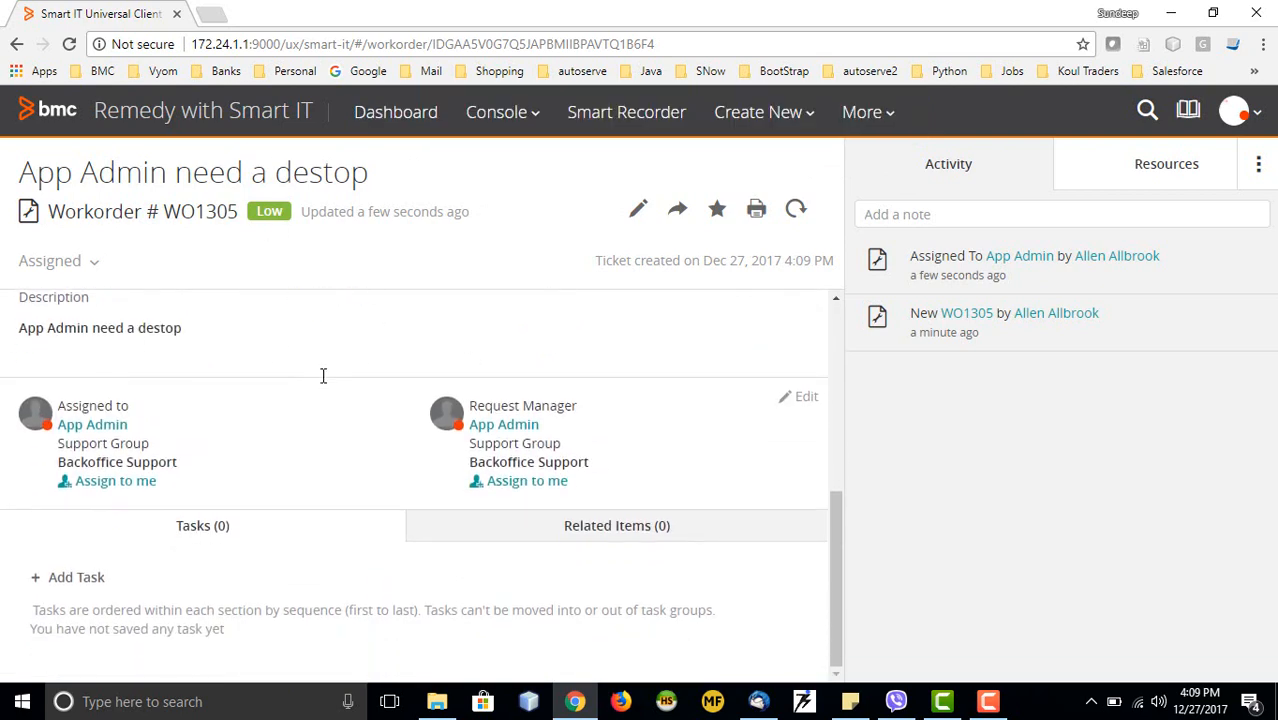
{"action": "scroll", "coordinate": [388, 458], "scroll_direction": "up", "scroll_amount": 5}
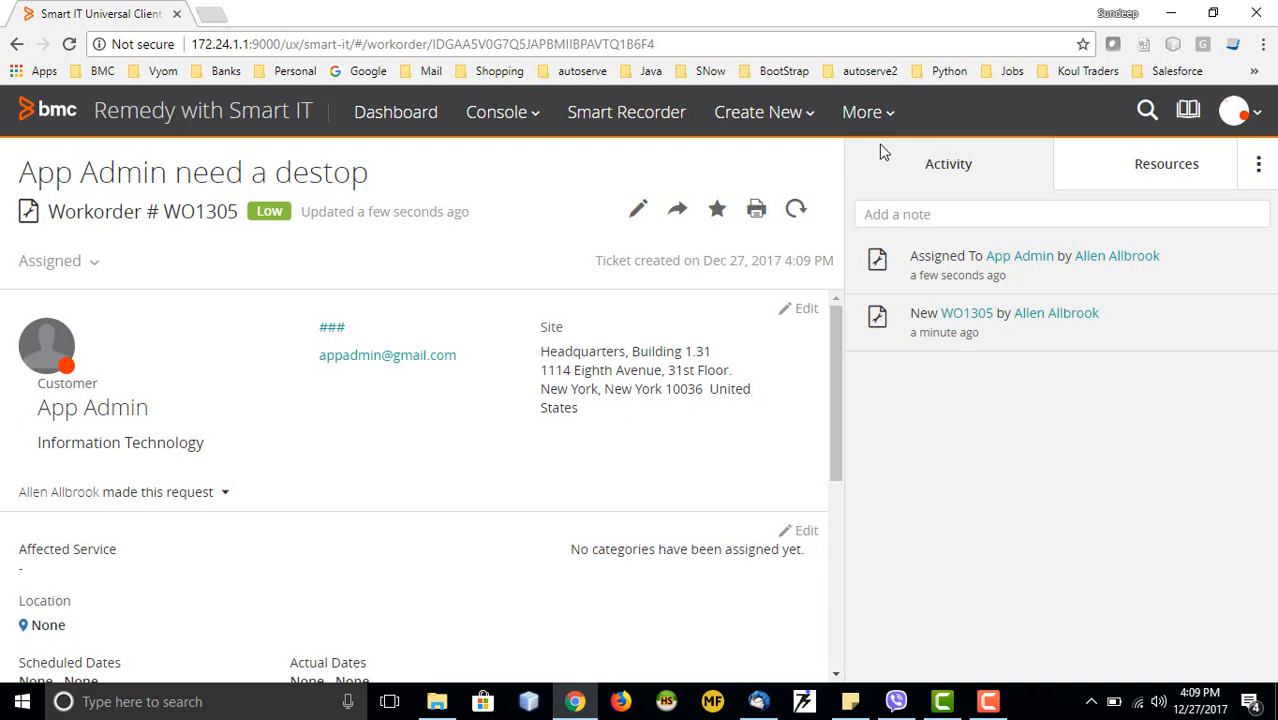
Open More > Configuration > Screen Configuration and scroll through the listed view layouts
{"action": "left_click", "coordinate": [884, 118]}
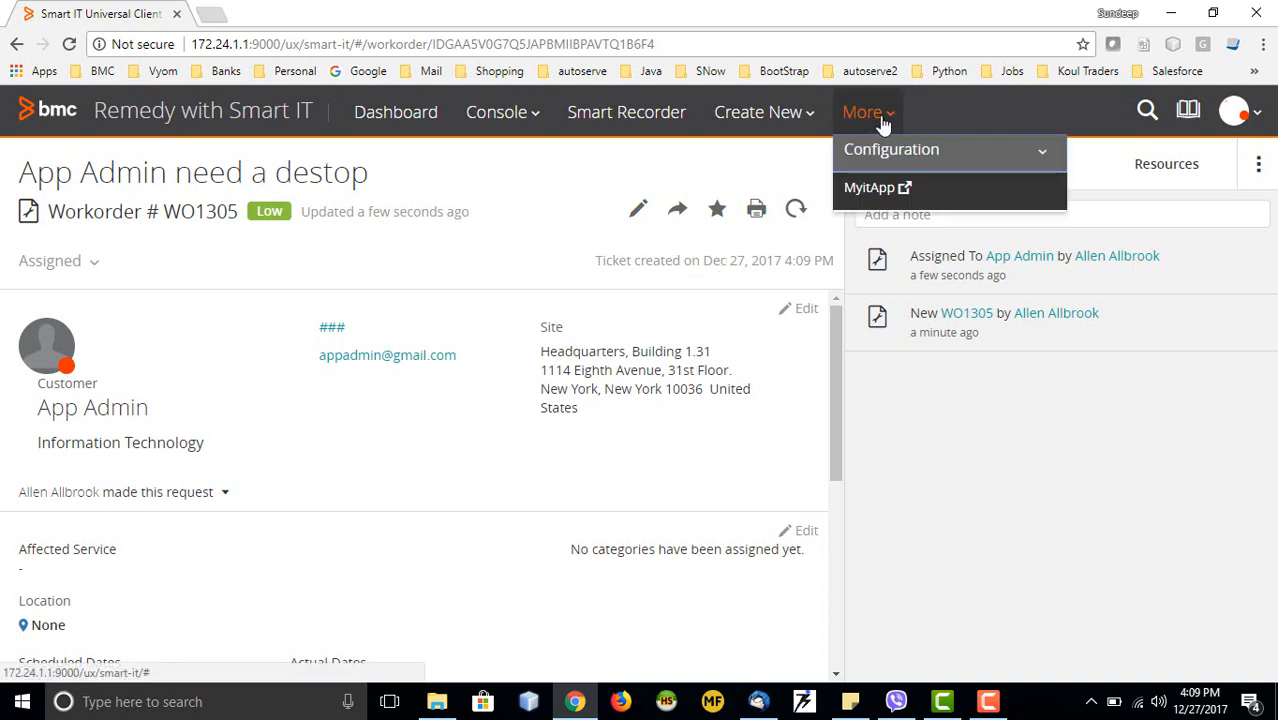
{"action": "left_click", "coordinate": [912, 157]}
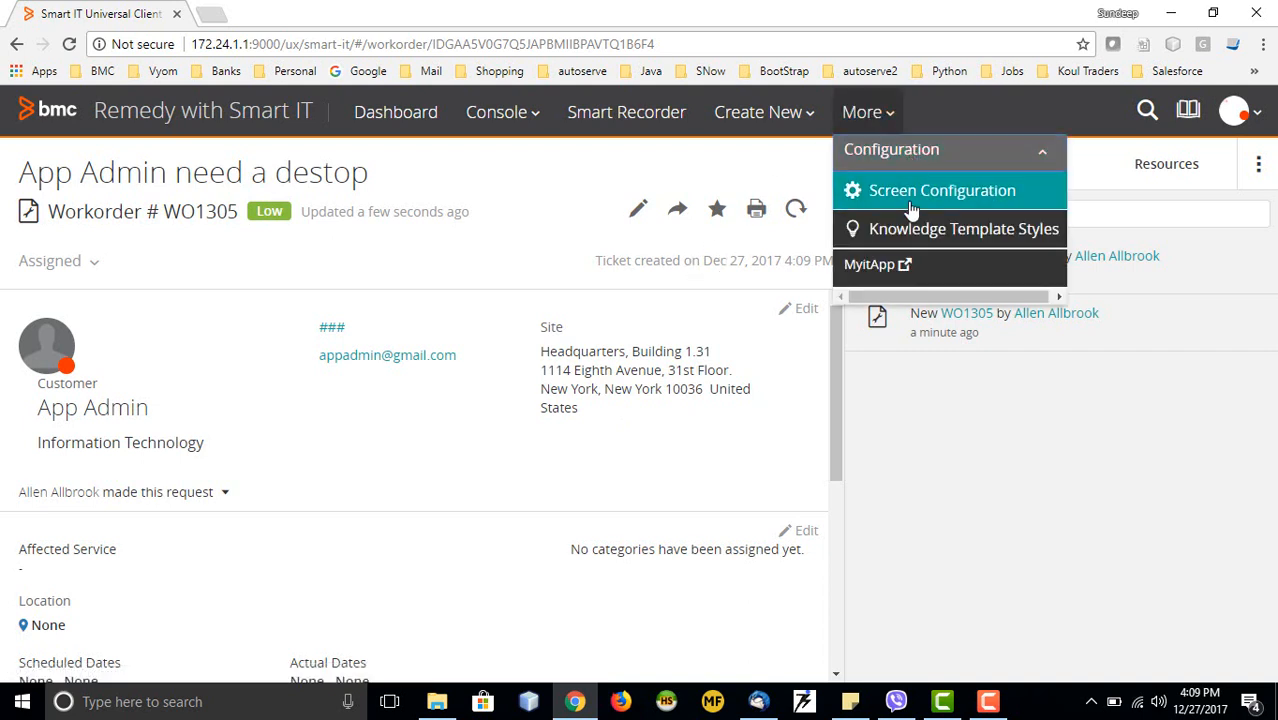
{"action": "left_click", "coordinate": [912, 195]}
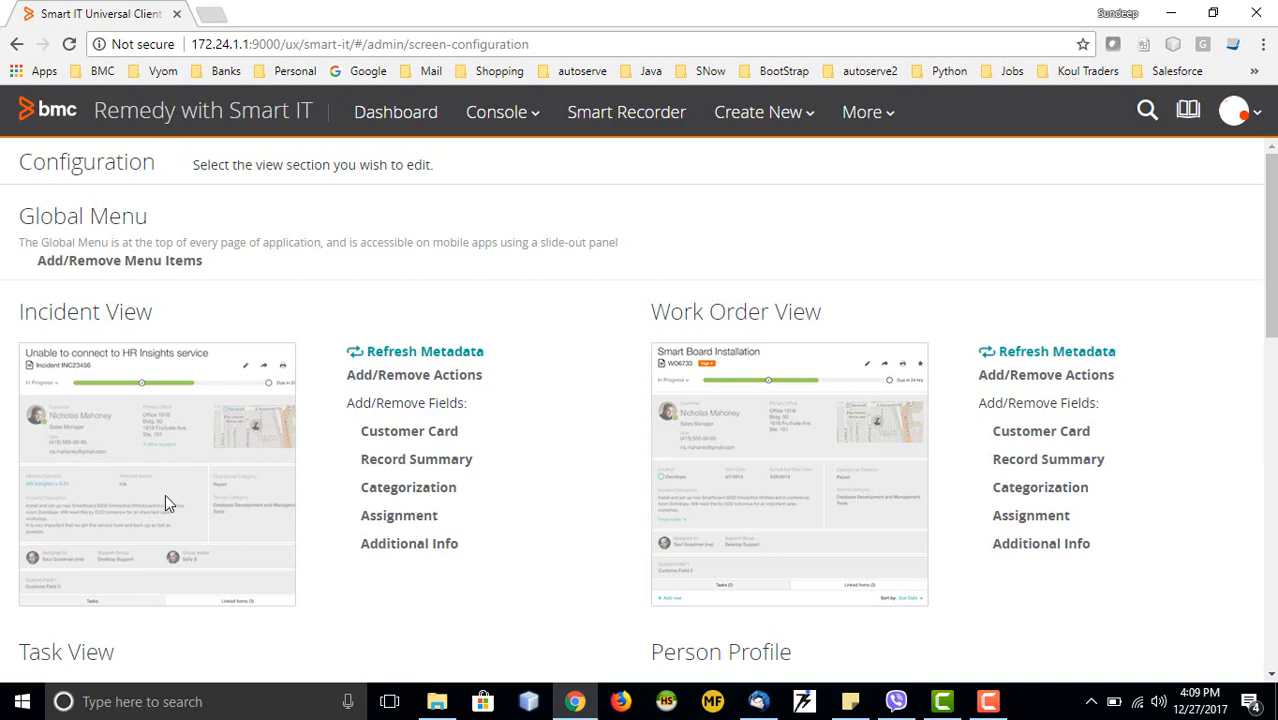
{"action": "scroll", "coordinate": [563, 467], "scroll_direction": "down", "scroll_amount": 2}
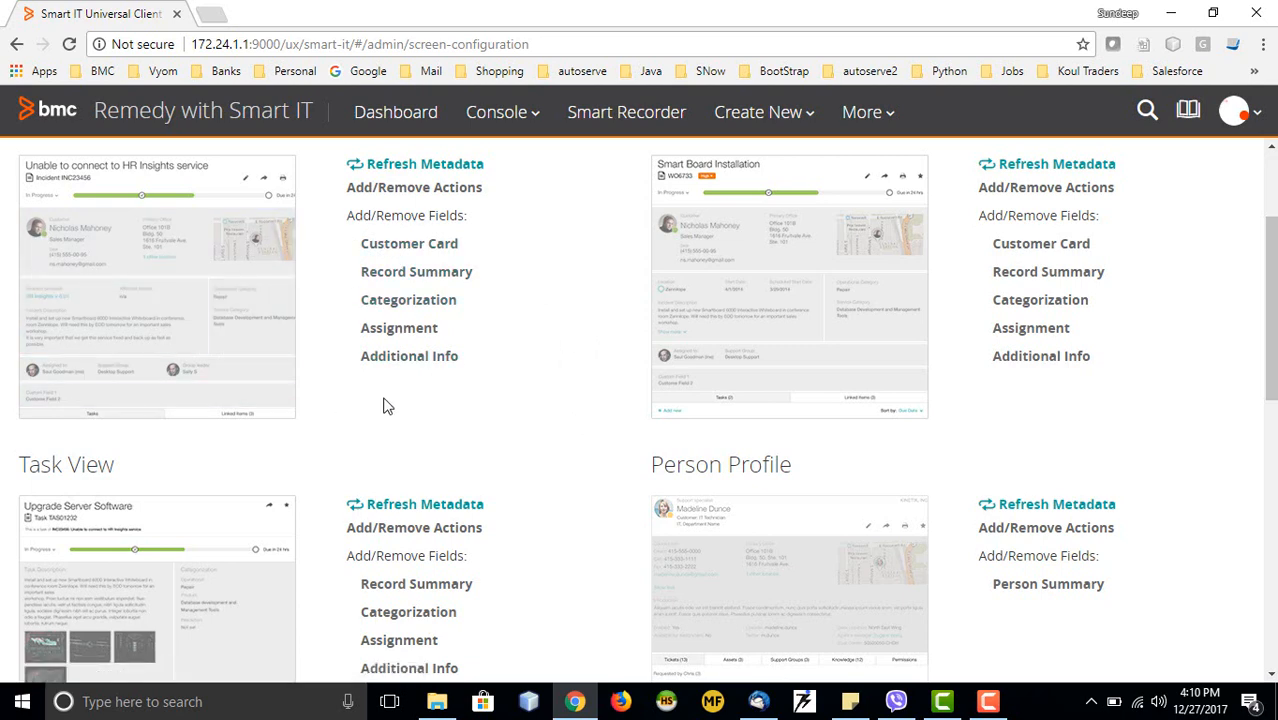
{"action": "scroll", "coordinate": [388, 406], "scroll_direction": "up", "scroll_amount": 1}
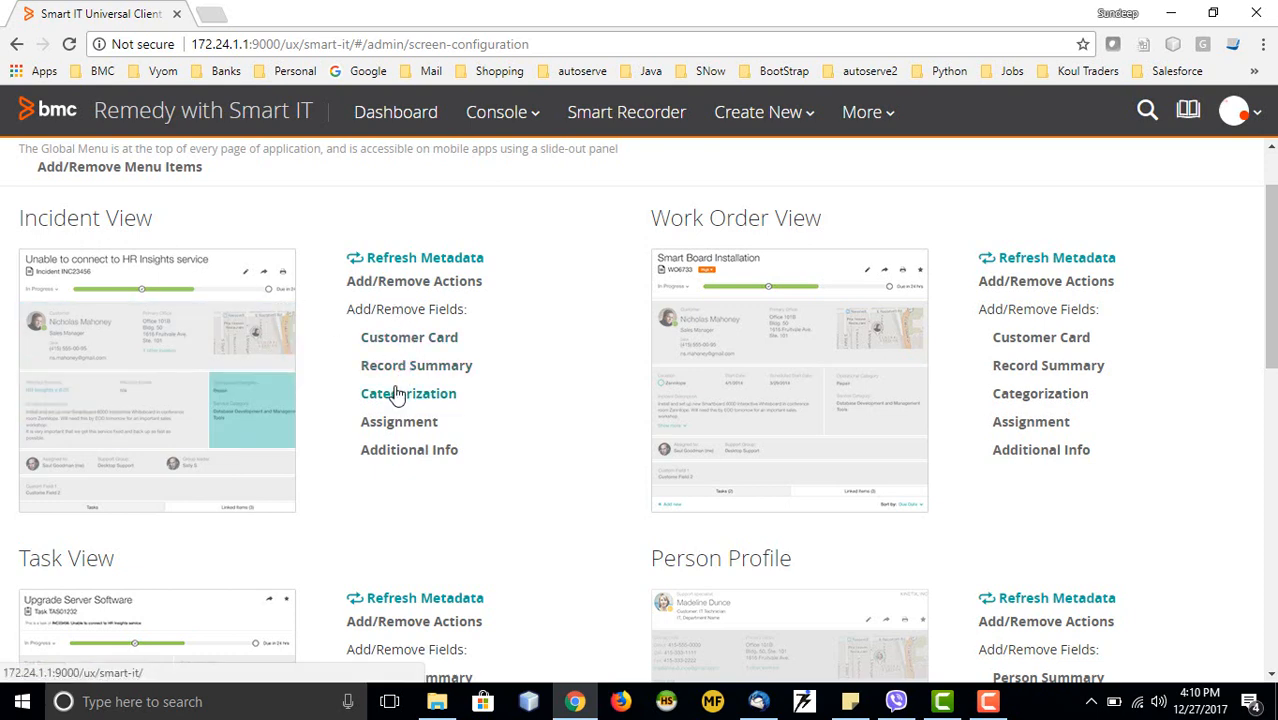
{"action": "left_click", "coordinate": [401, 459]}
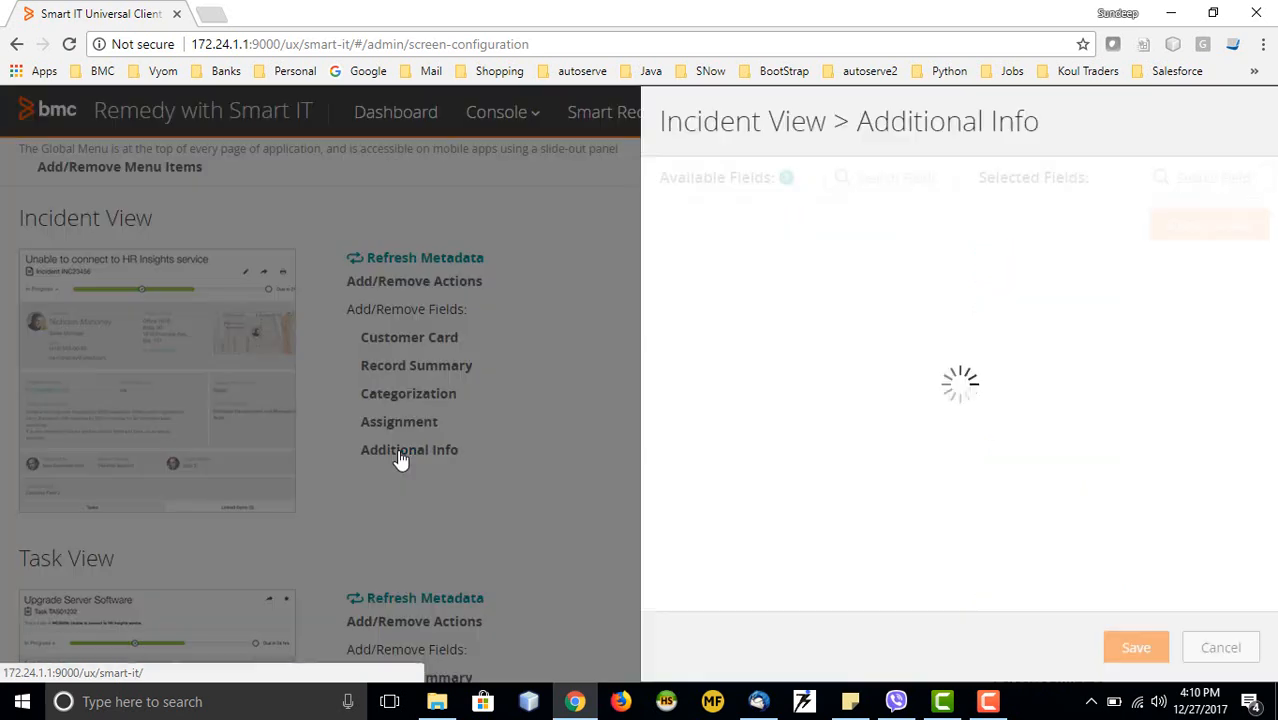
{"action": "scroll", "coordinate": [769, 368], "scroll_direction": "down", "scroll_amount": 7}
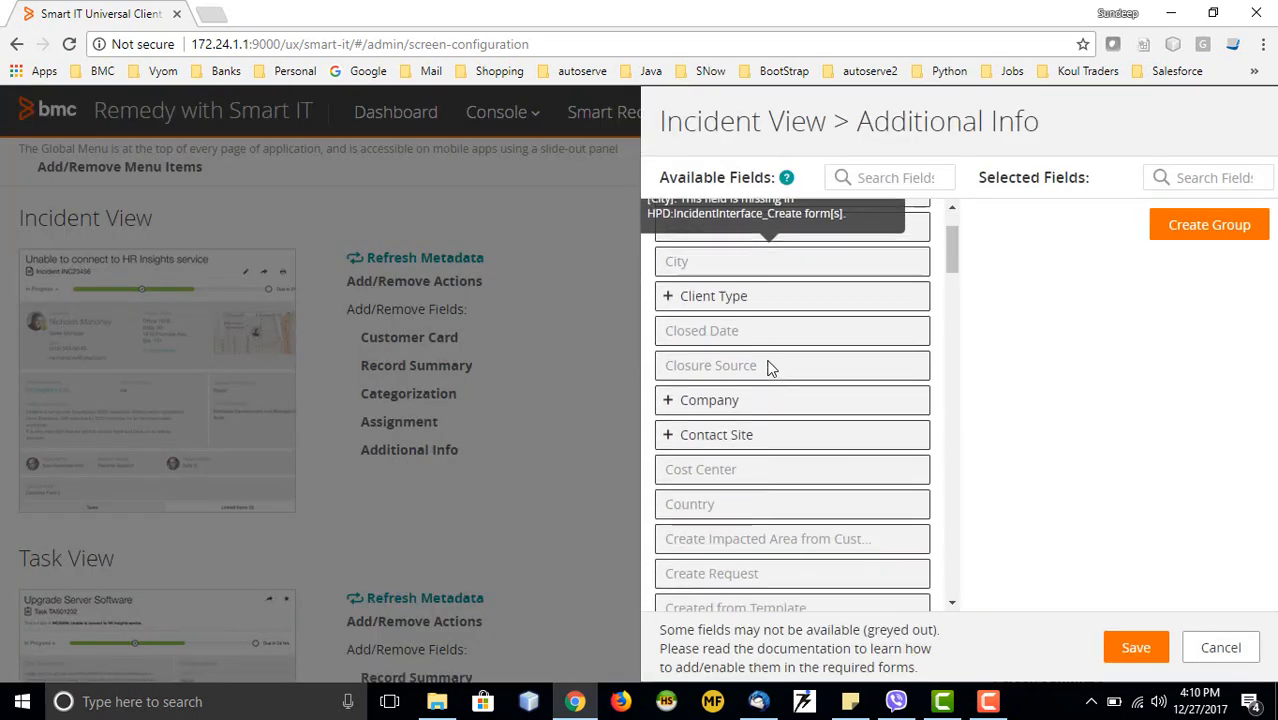
{"action": "scroll", "coordinate": [769, 368], "scroll_direction": "down", "scroll_amount": 7}
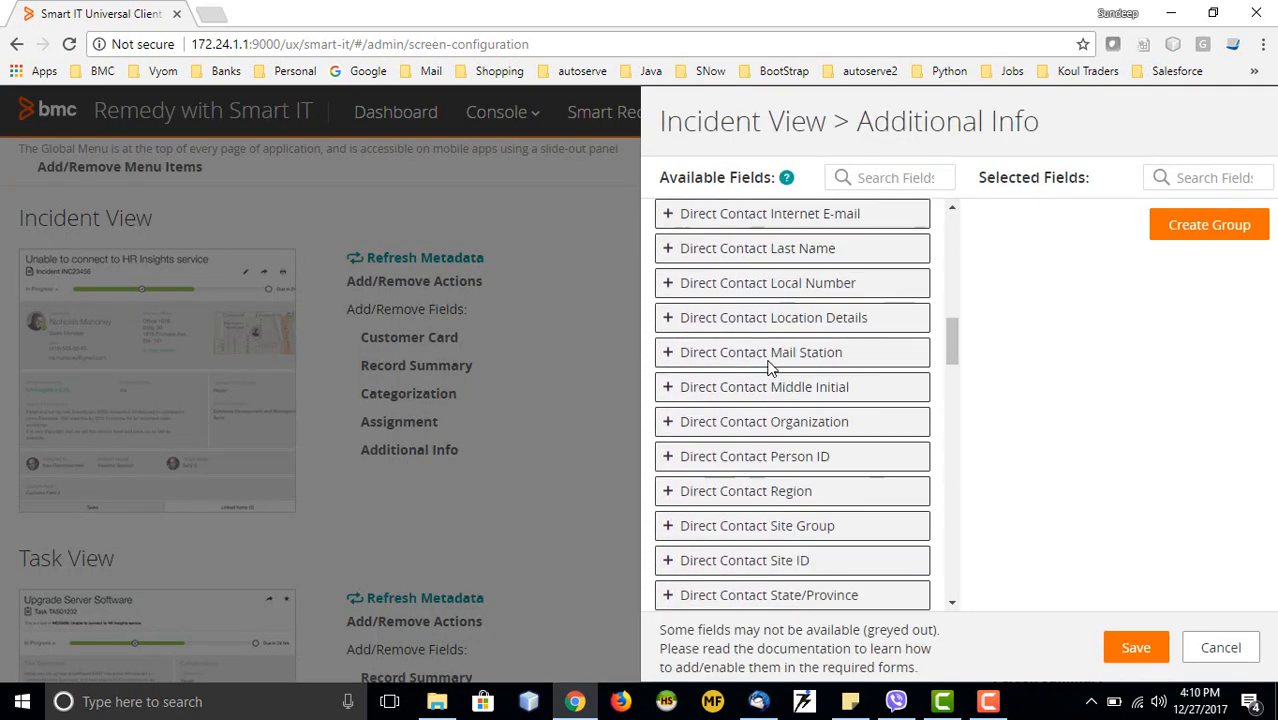
{"action": "scroll", "coordinate": [769, 368], "scroll_direction": "down", "scroll_amount": 2}
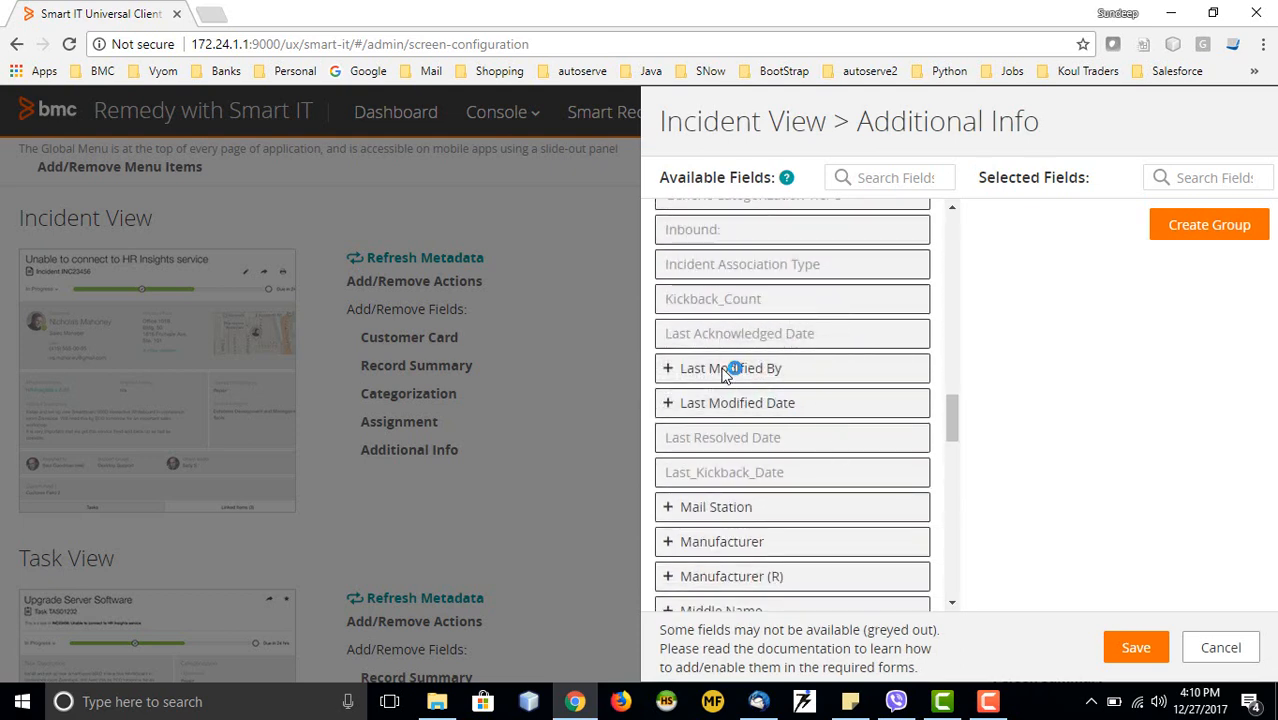
{"action": "left_click_drag", "start_coordinate": [718, 368], "coordinate": [1012, 375]}
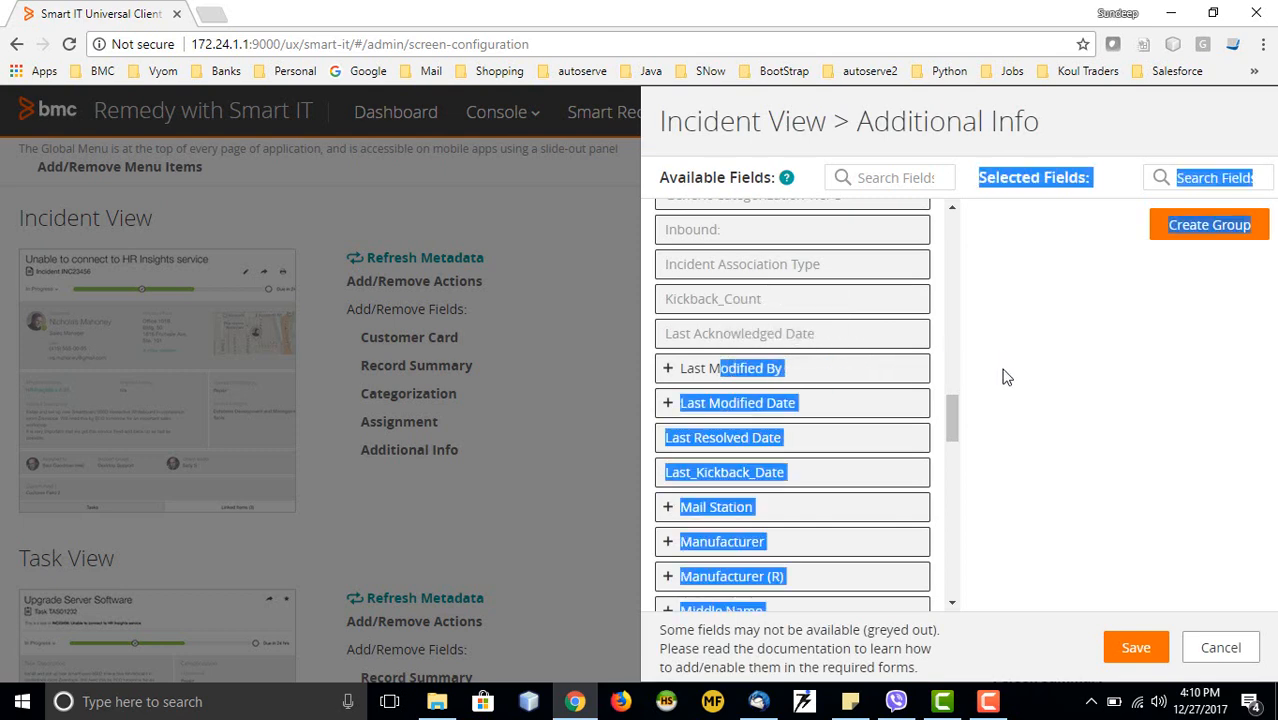
{"action": "left_click", "coordinate": [667, 369]}
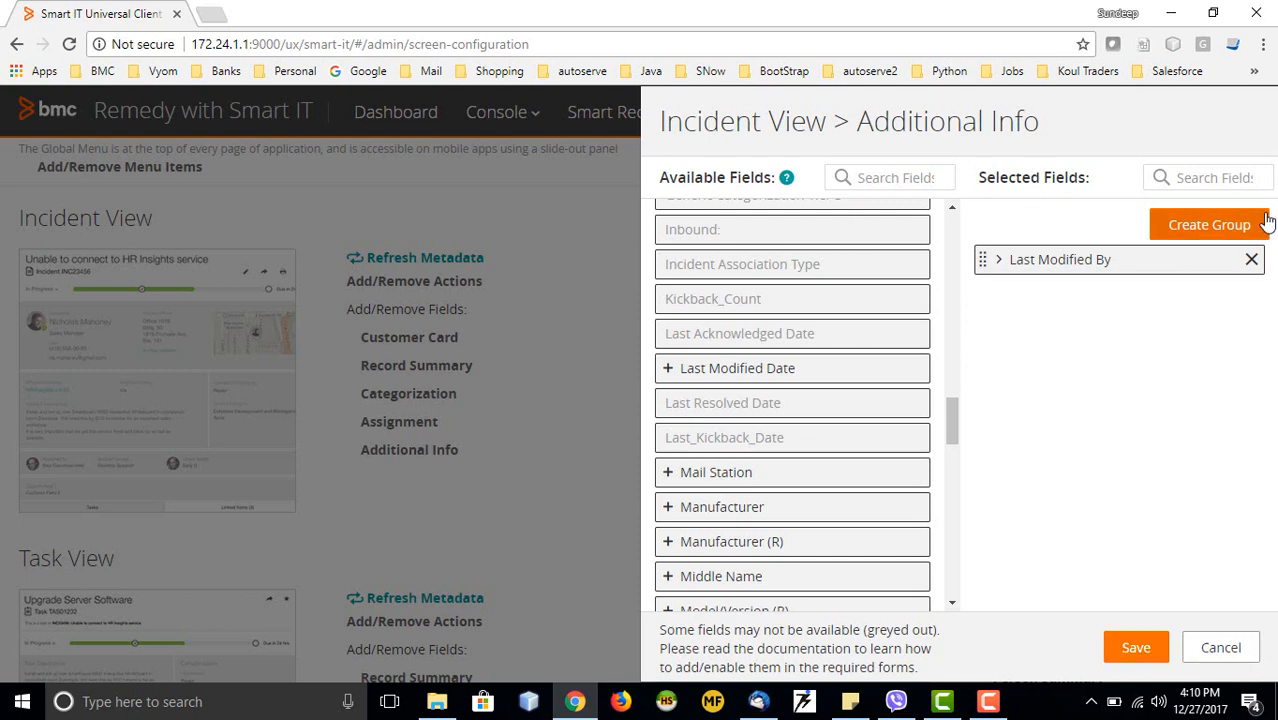
{"action": "left_click", "coordinate": [1203, 650]}
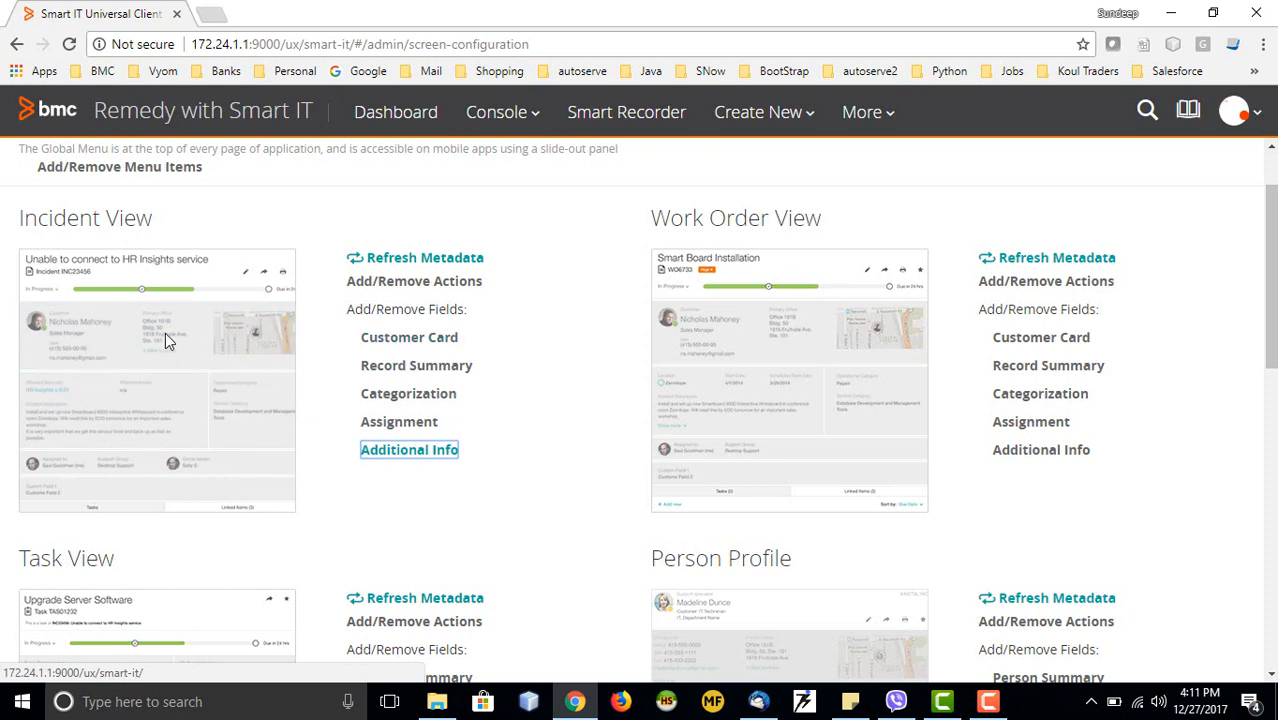
{"action": "left_click", "coordinate": [393, 374]}
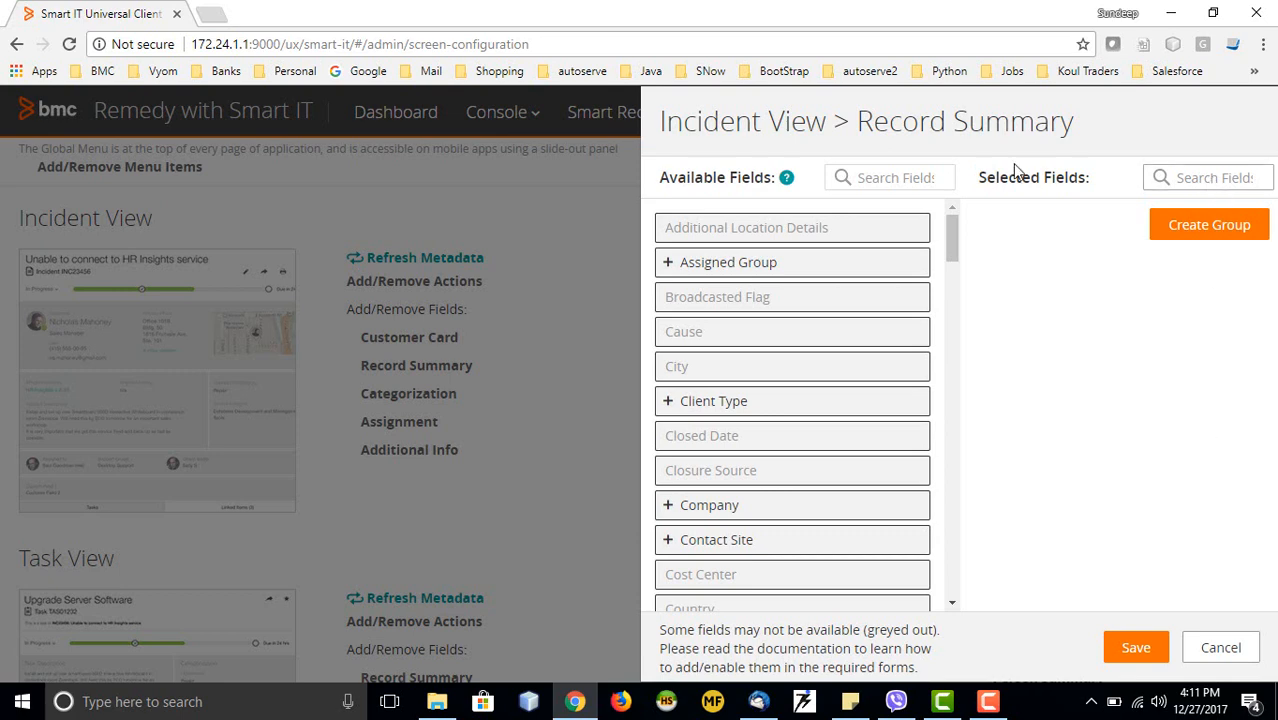
{"action": "scroll", "coordinate": [947, 238], "scroll_direction": "down", "scroll_amount": 5}
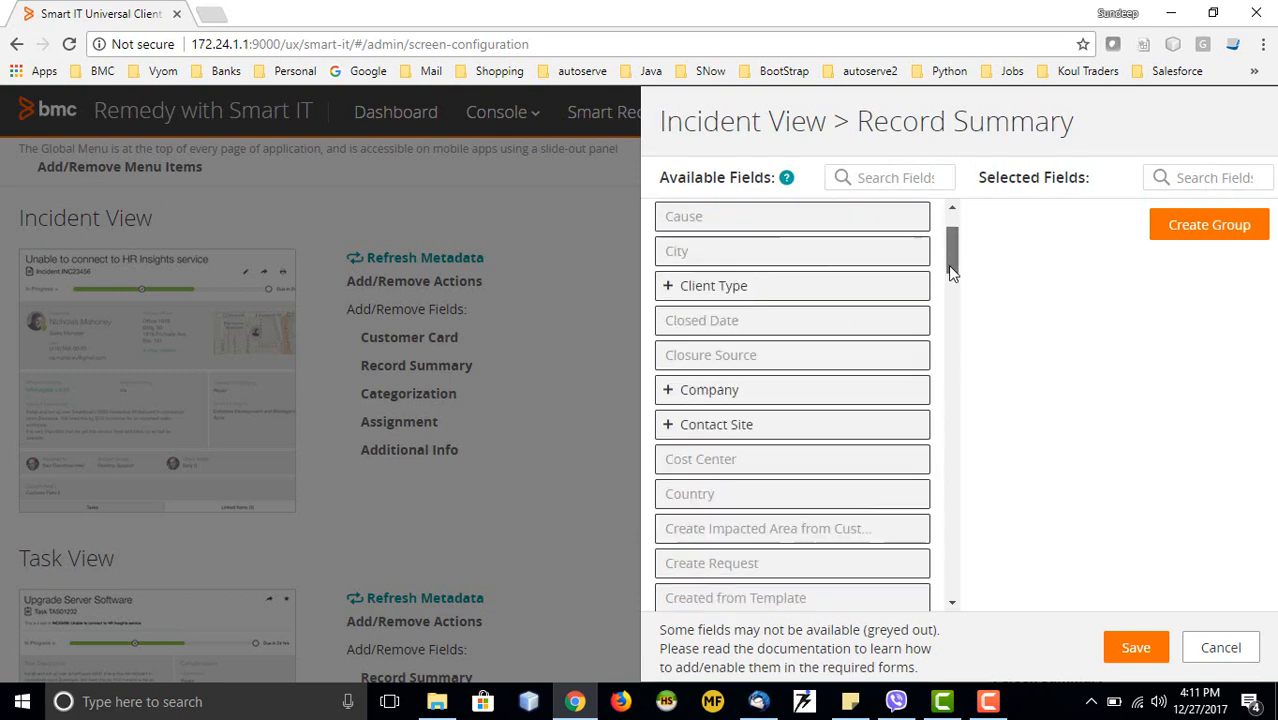
{"action": "scroll", "coordinate": [955, 246], "scroll_direction": "up", "scroll_amount": 5}
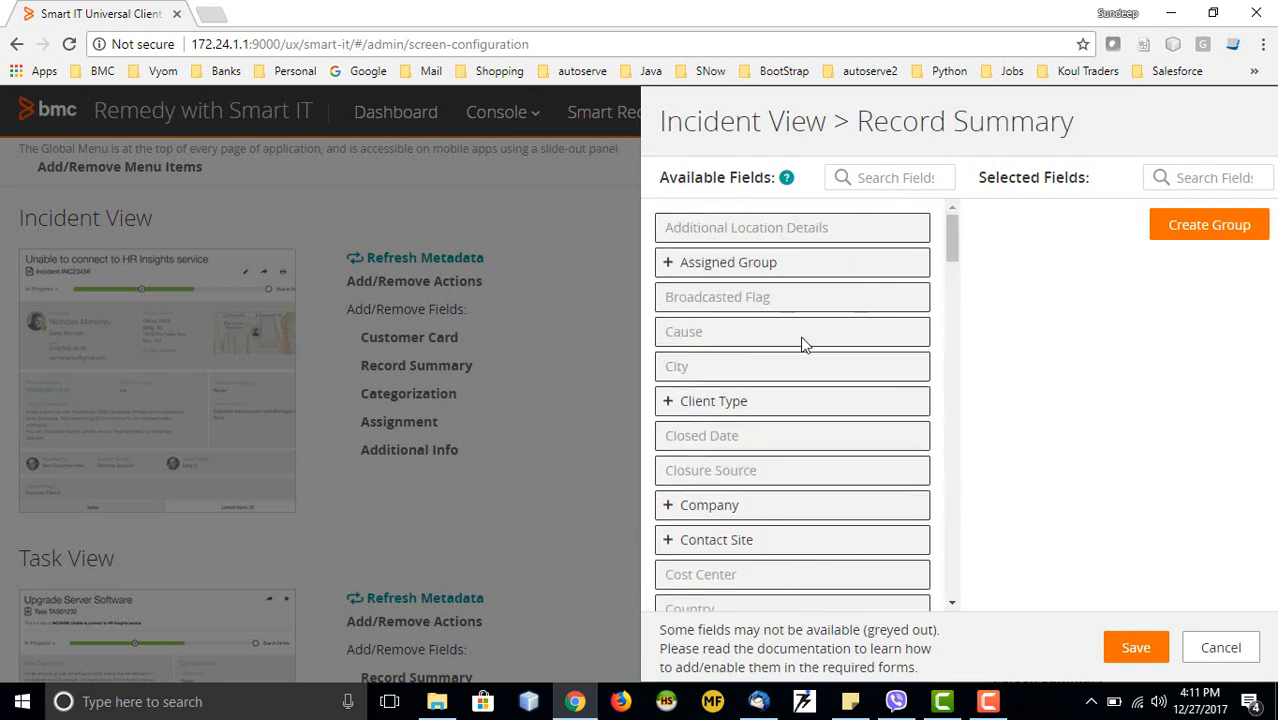
{"action": "left_click", "coordinate": [668, 400]}
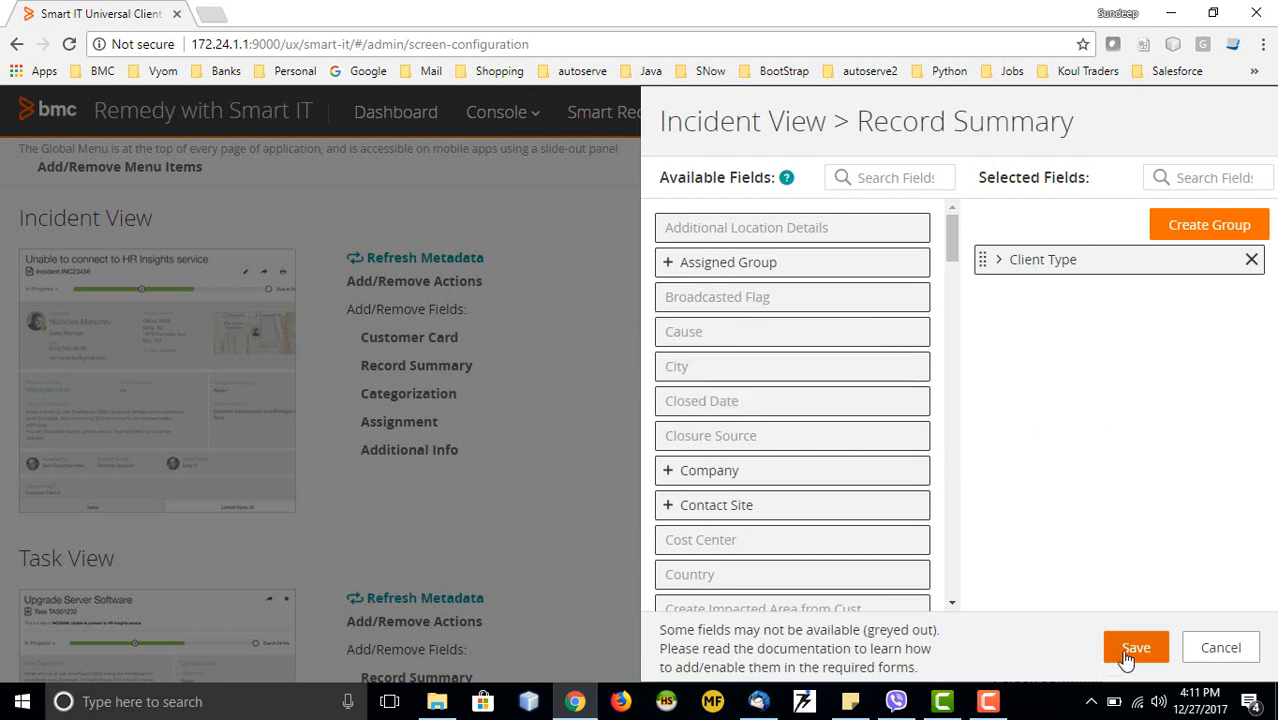
{"action": "left_click", "coordinate": [1221, 652]}
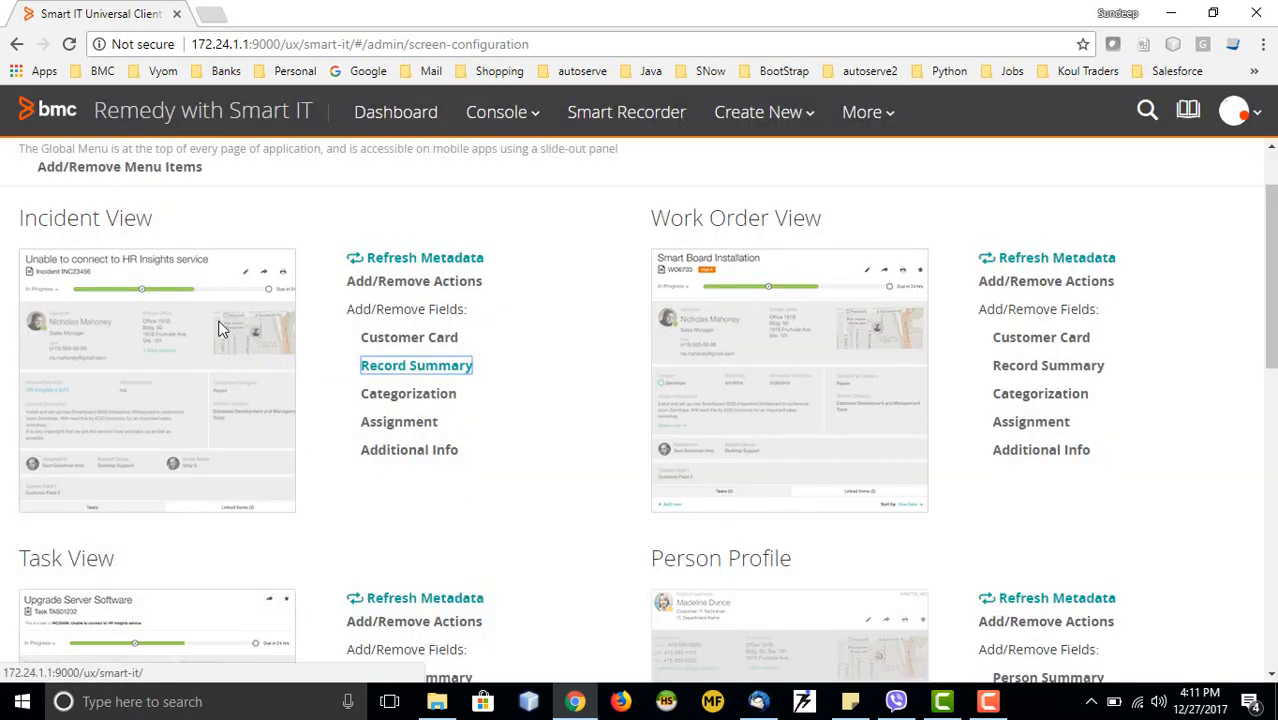
Scroll the Screen Configuration views down to Asset View and back up
{"action": "scroll", "coordinate": [362, 428], "scroll_direction": "down", "scroll_amount": 2}
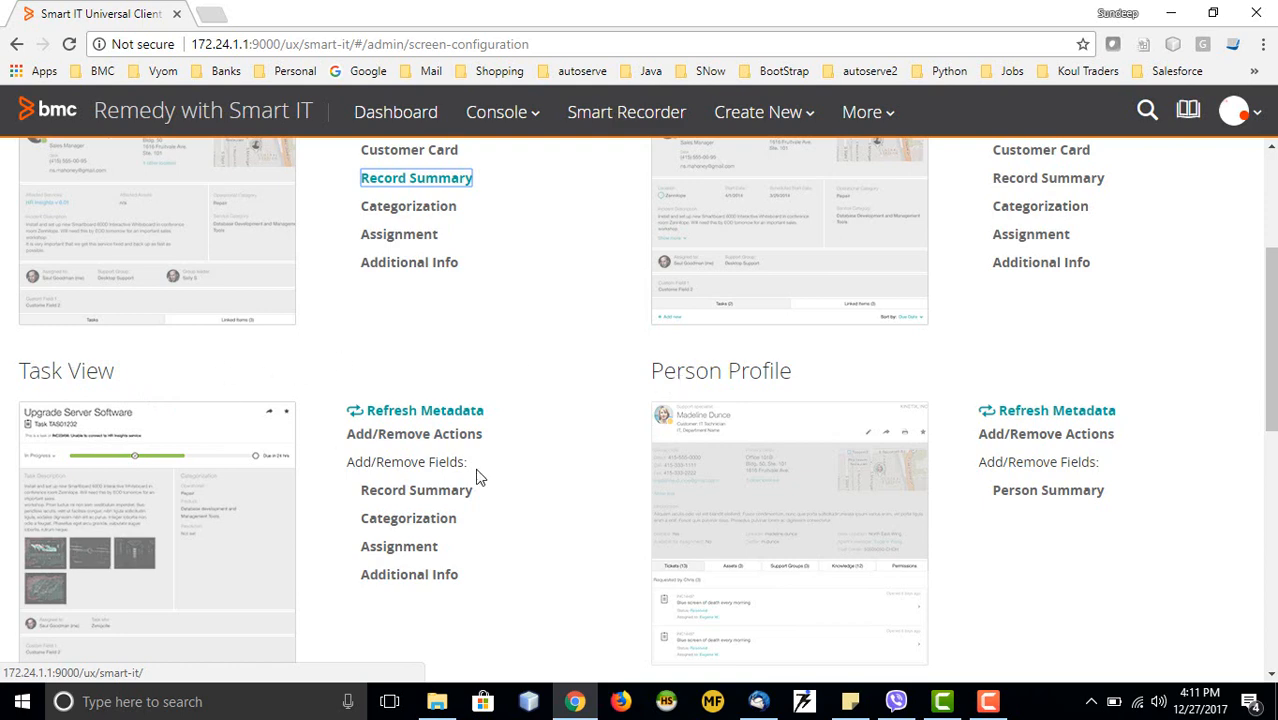
{"action": "scroll", "coordinate": [478, 478], "scroll_direction": "down", "scroll_amount": 3}
{"action": "scroll", "coordinate": [419, 465], "scroll_direction": "up", "scroll_amount": 2}
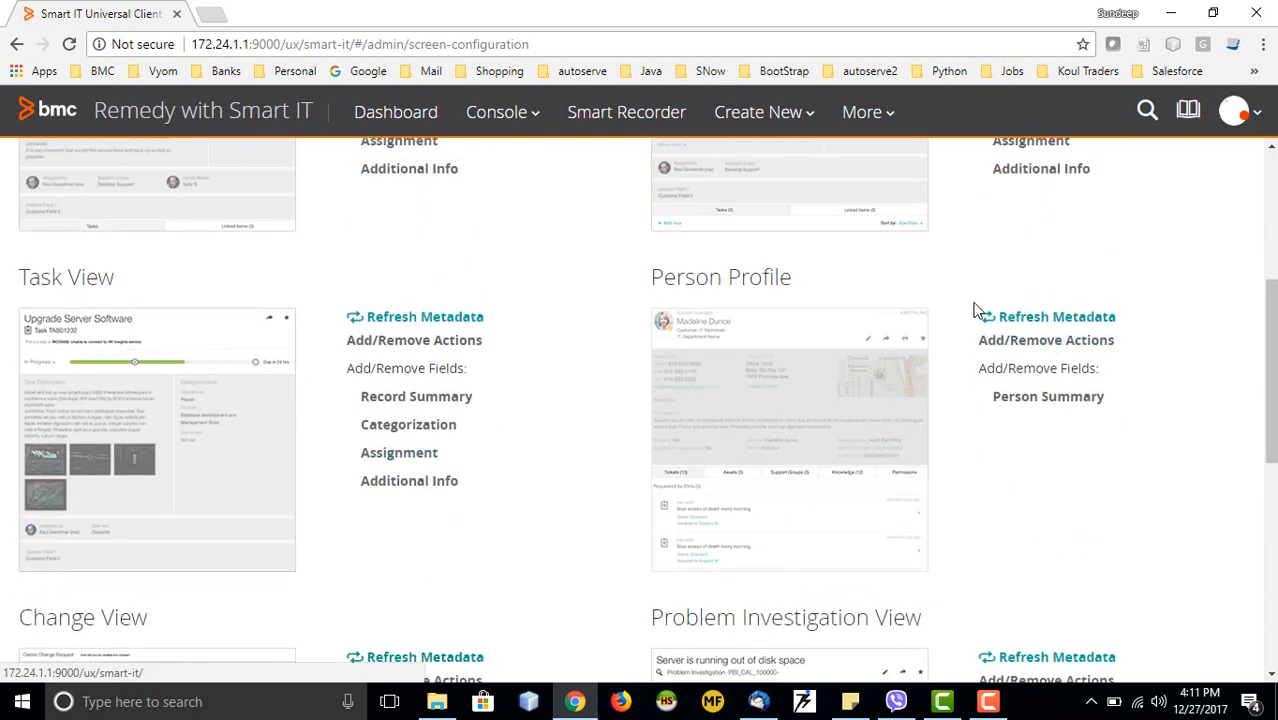
{"action": "scroll", "coordinate": [440, 460], "scroll_direction": "down", "scroll_amount": 2}
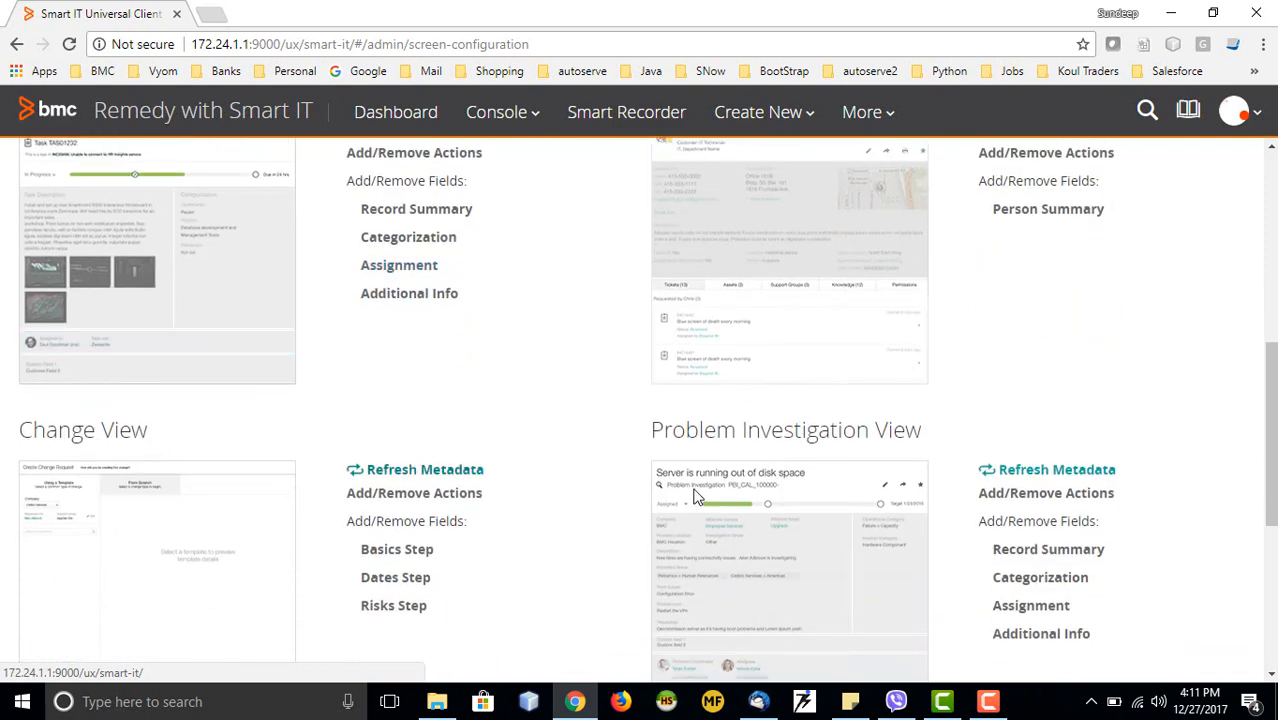
{"action": "scroll", "coordinate": [505, 510], "scroll_direction": "down", "scroll_amount": 4}
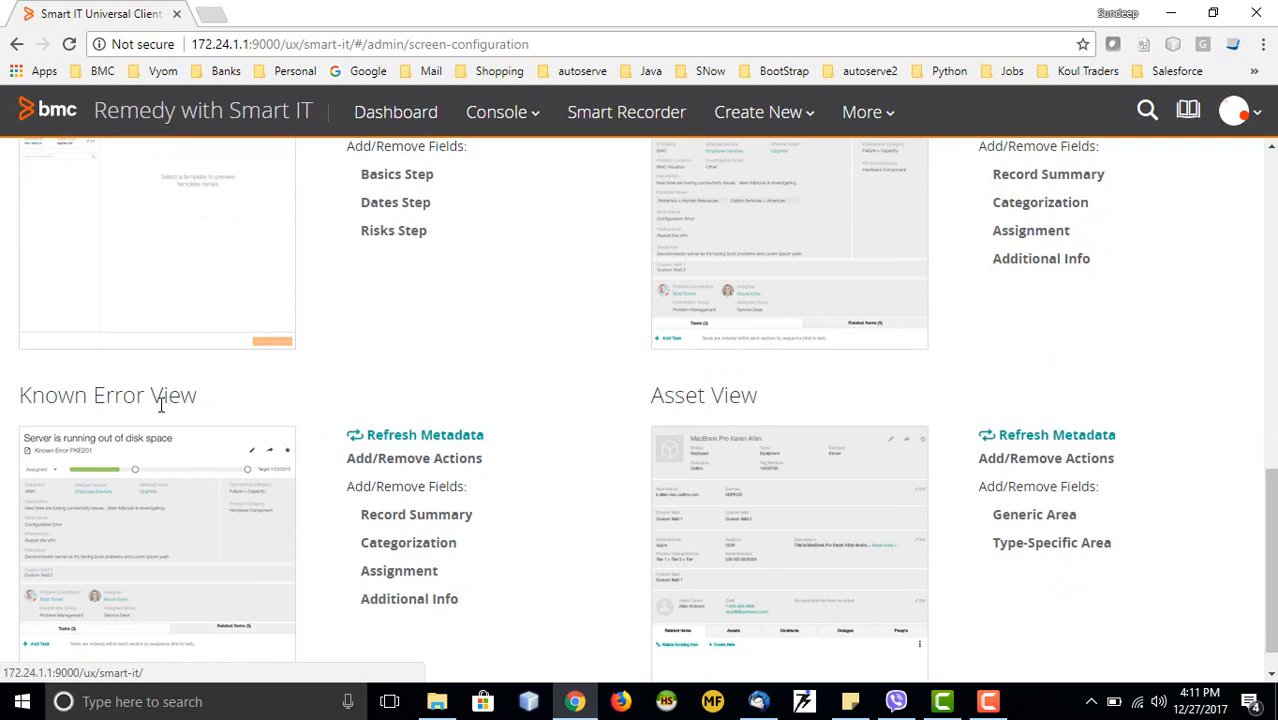
{"action": "scroll", "coordinate": [654, 430], "scroll_direction": "up", "scroll_amount": 10}
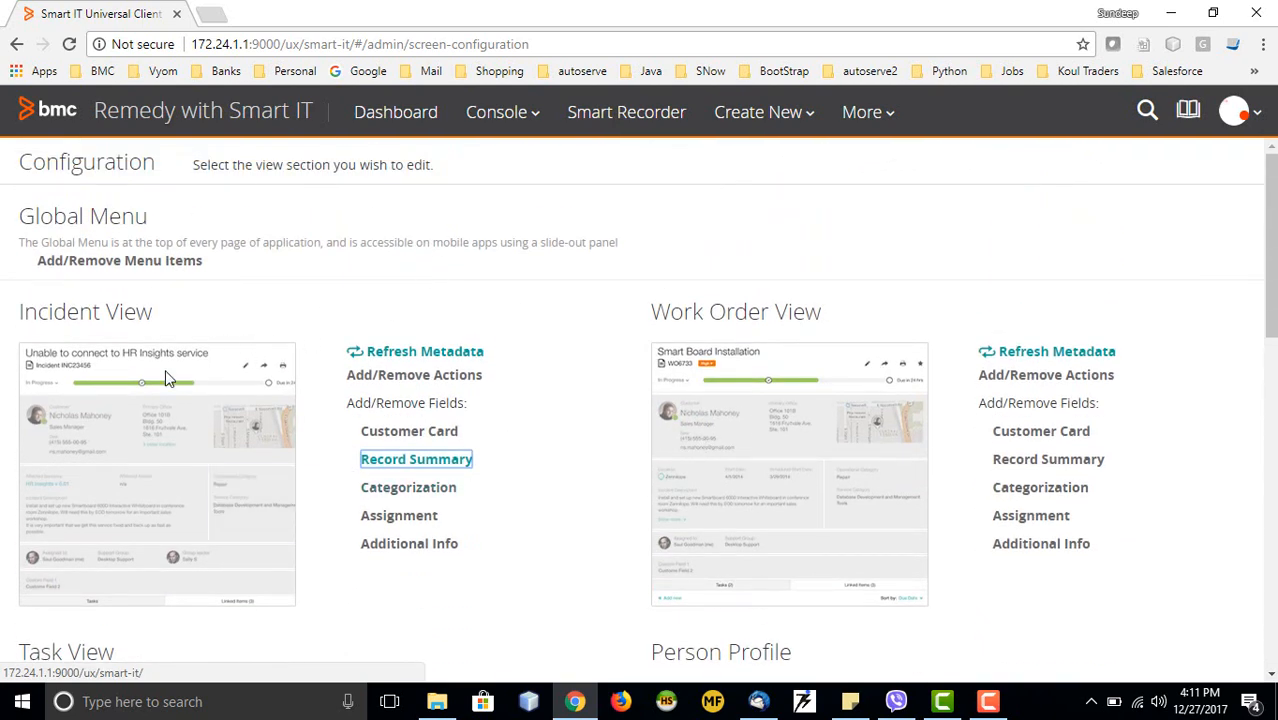
{"action": "left_click", "coordinate": [883, 124]}
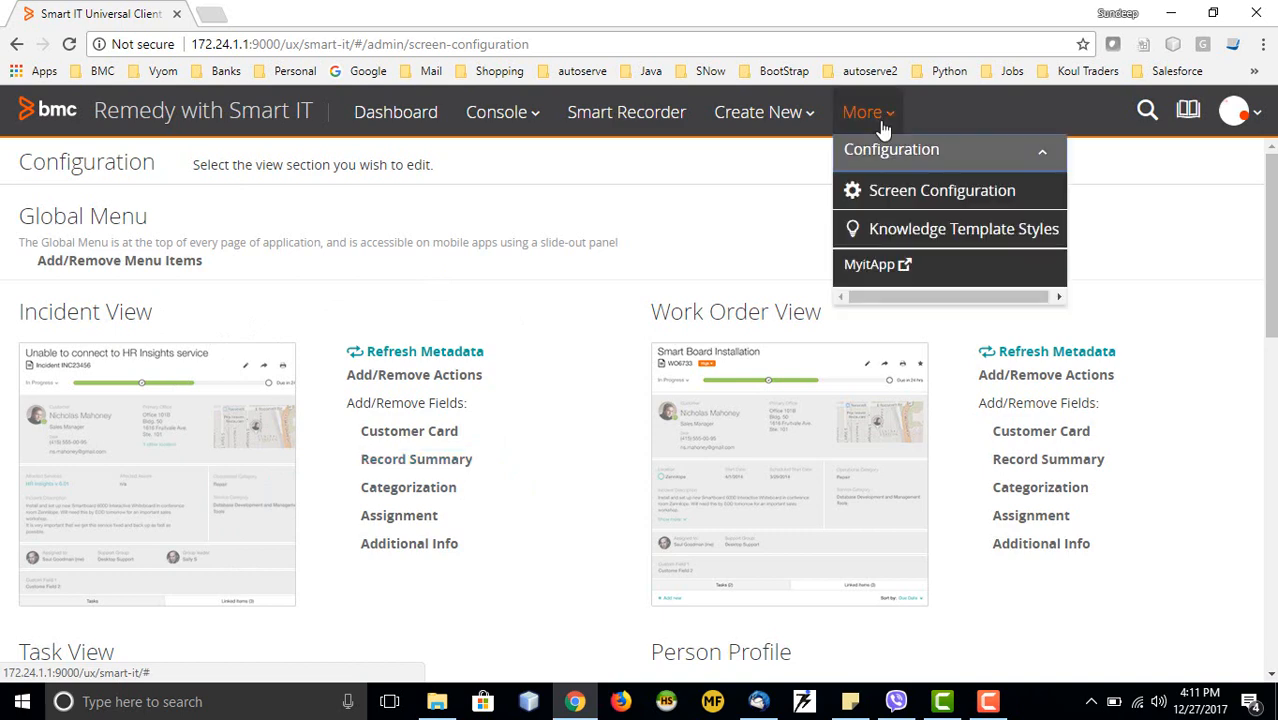
Inspect the How To template's Header 1 and Header 2 styles, then show KCS Template styles
{"action": "left_click", "coordinate": [878, 236]}
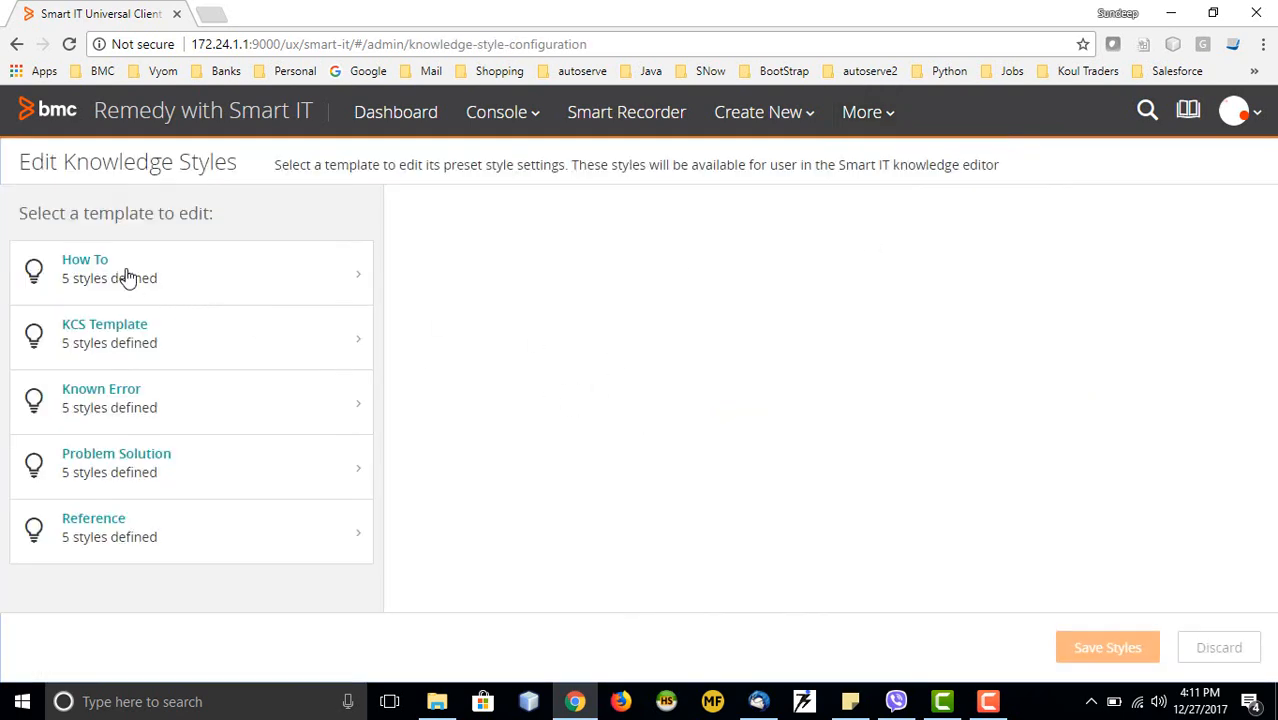
{"action": "left_click", "coordinate": [127, 277]}
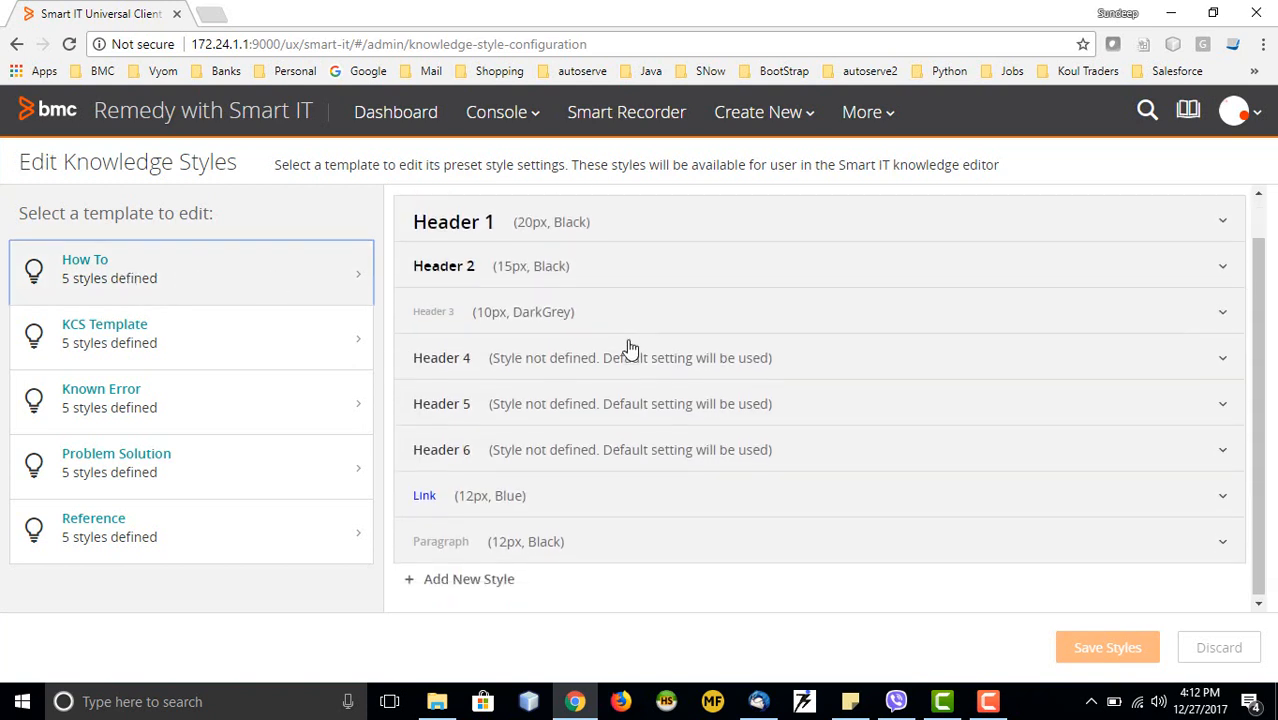
{"action": "left_click", "coordinate": [560, 276]}
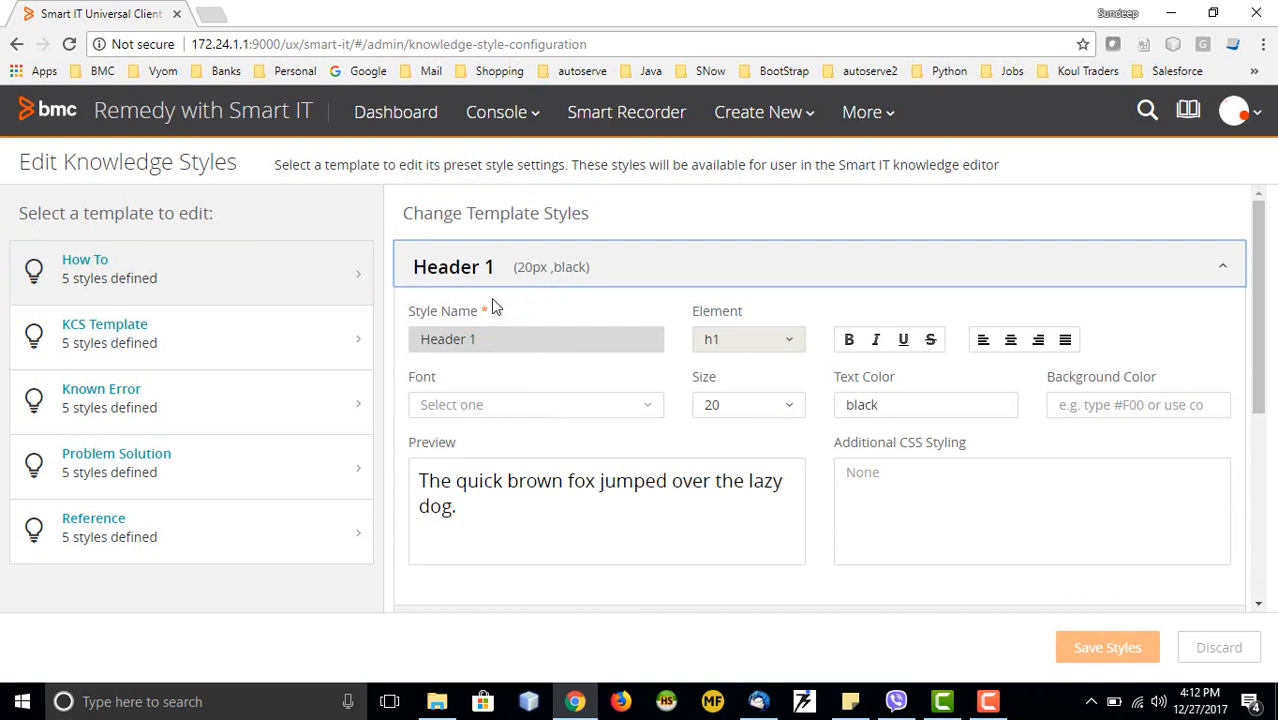
{"action": "left_click", "coordinate": [518, 286]}
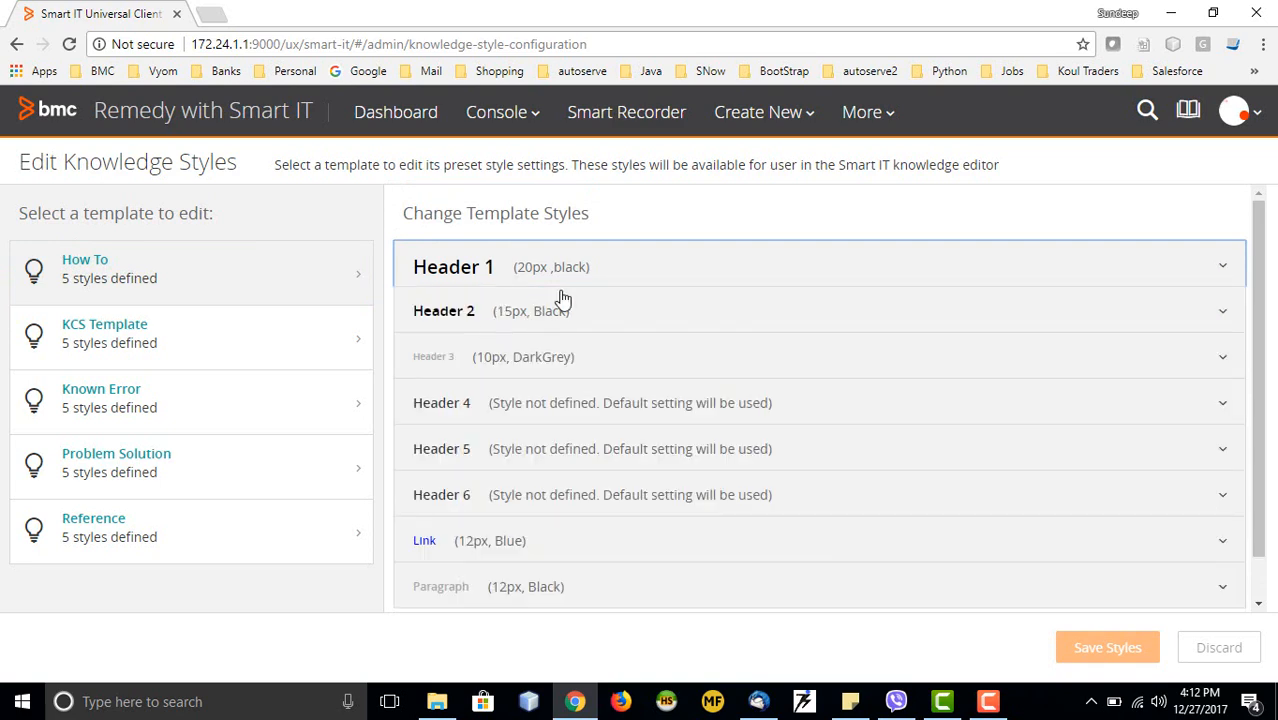
{"action": "left_click", "coordinate": [532, 320]}
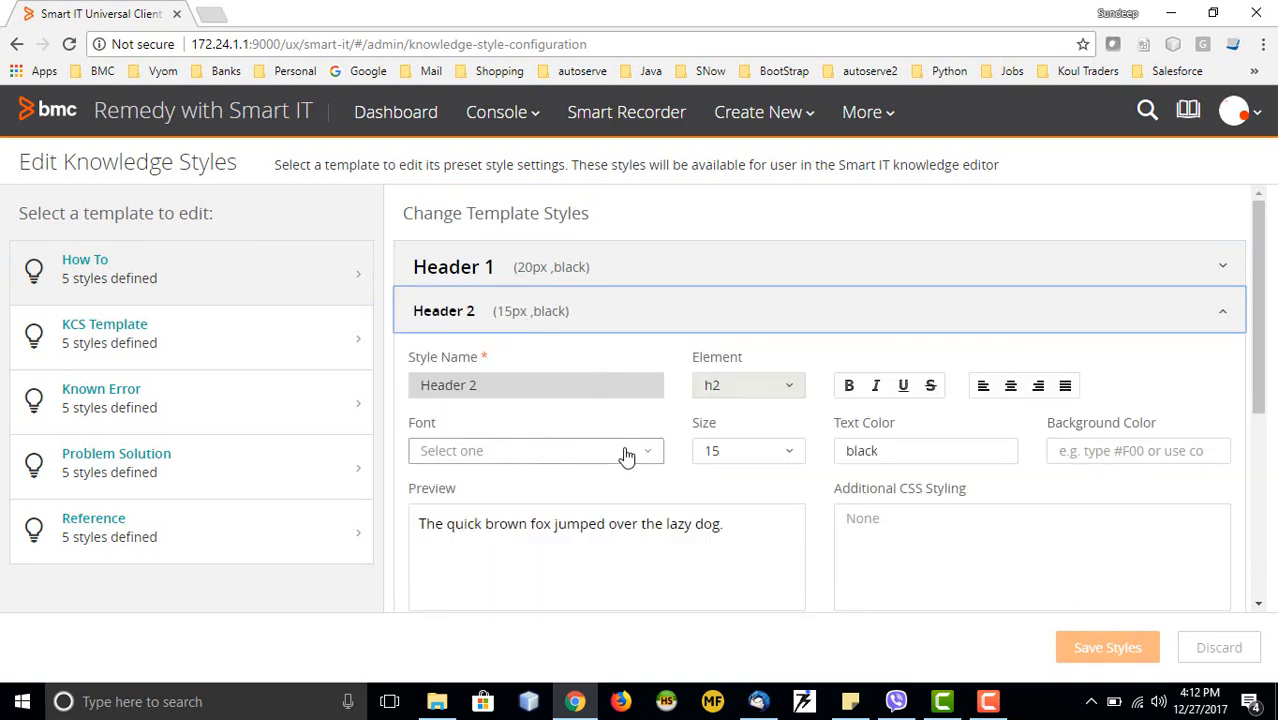
{"action": "left_click", "coordinate": [516, 322]}
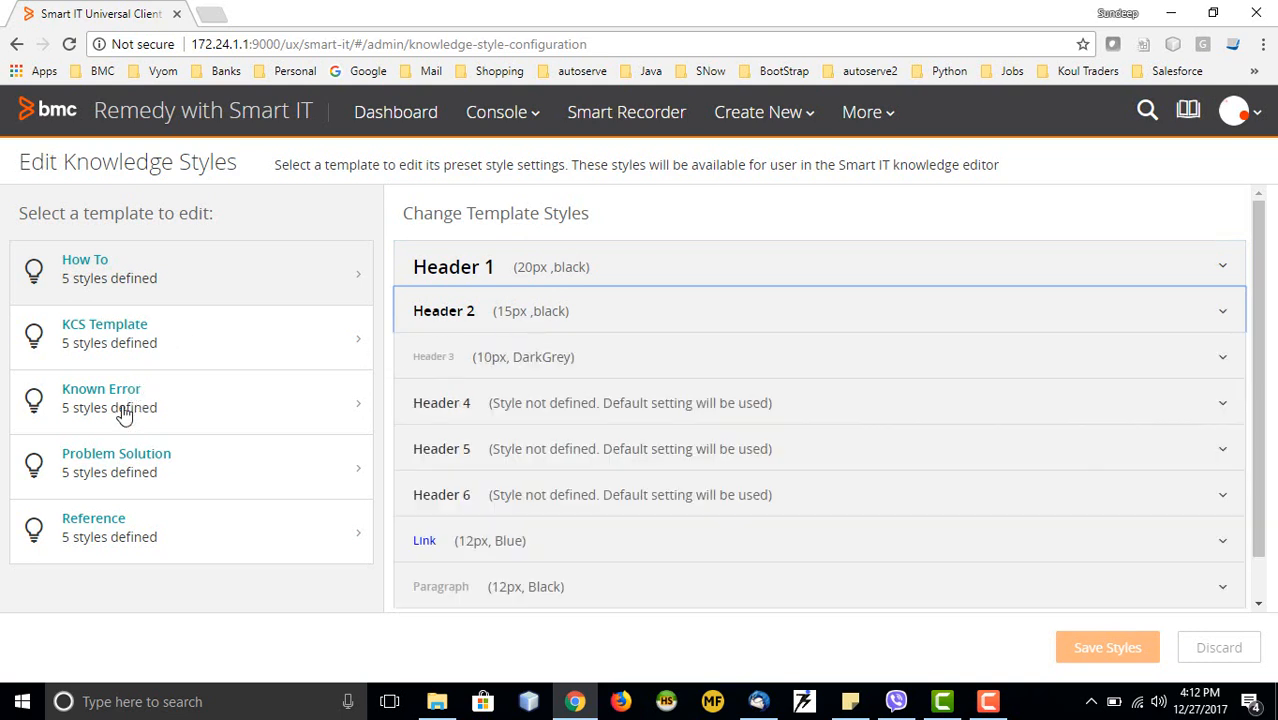
{"action": "left_click", "coordinate": [115, 353]}
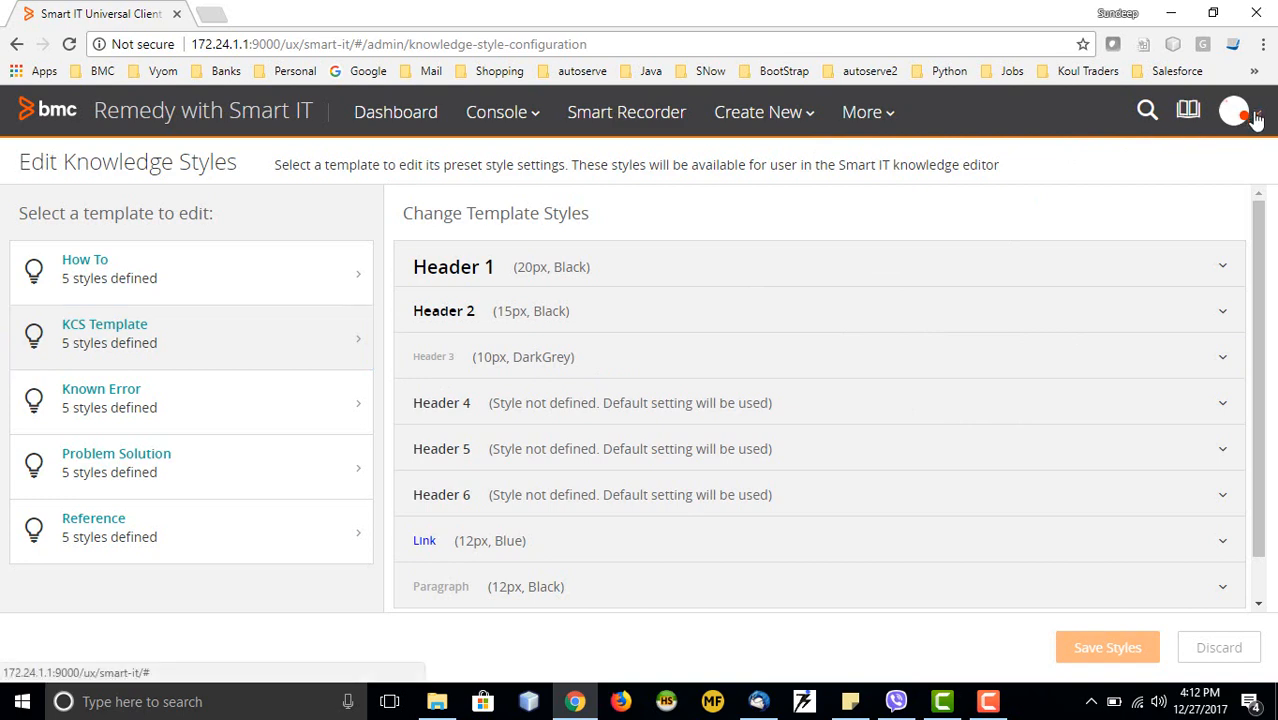
Open My profile from the avatar menu and scroll through the profile page
{"action": "left_click", "coordinate": [1237, 112]}
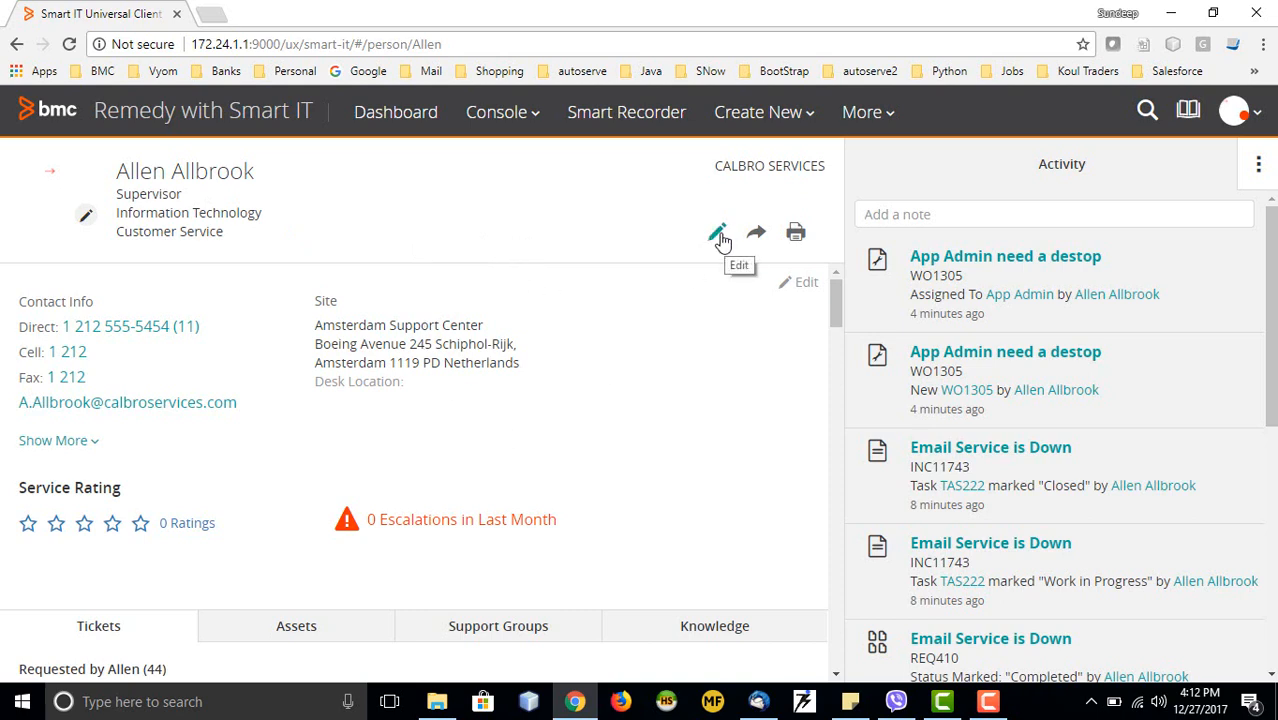
{"action": "scroll", "coordinate": [330, 496], "scroll_direction": "down", "scroll_amount": 1}
{"action": "scroll", "coordinate": [355, 293], "scroll_direction": "up", "scroll_amount": 1}
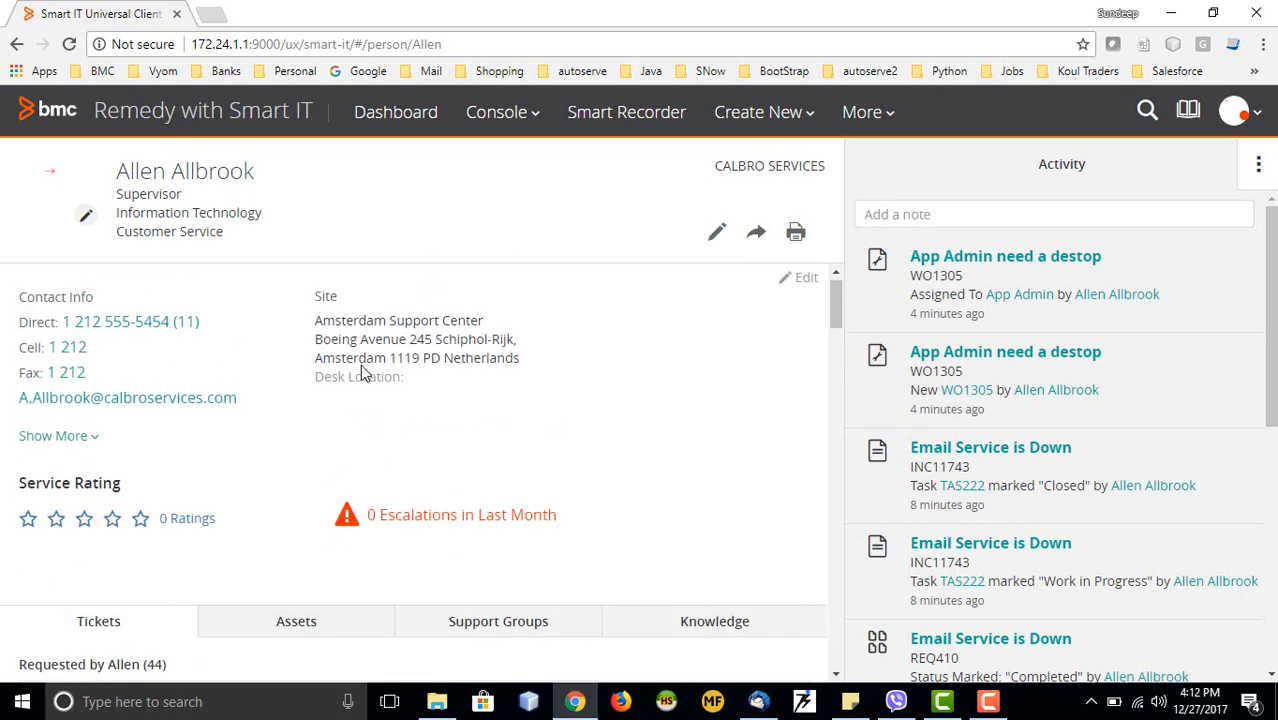
{"action": "scroll", "coordinate": [311, 486], "scroll_direction": "down", "scroll_amount": 2}
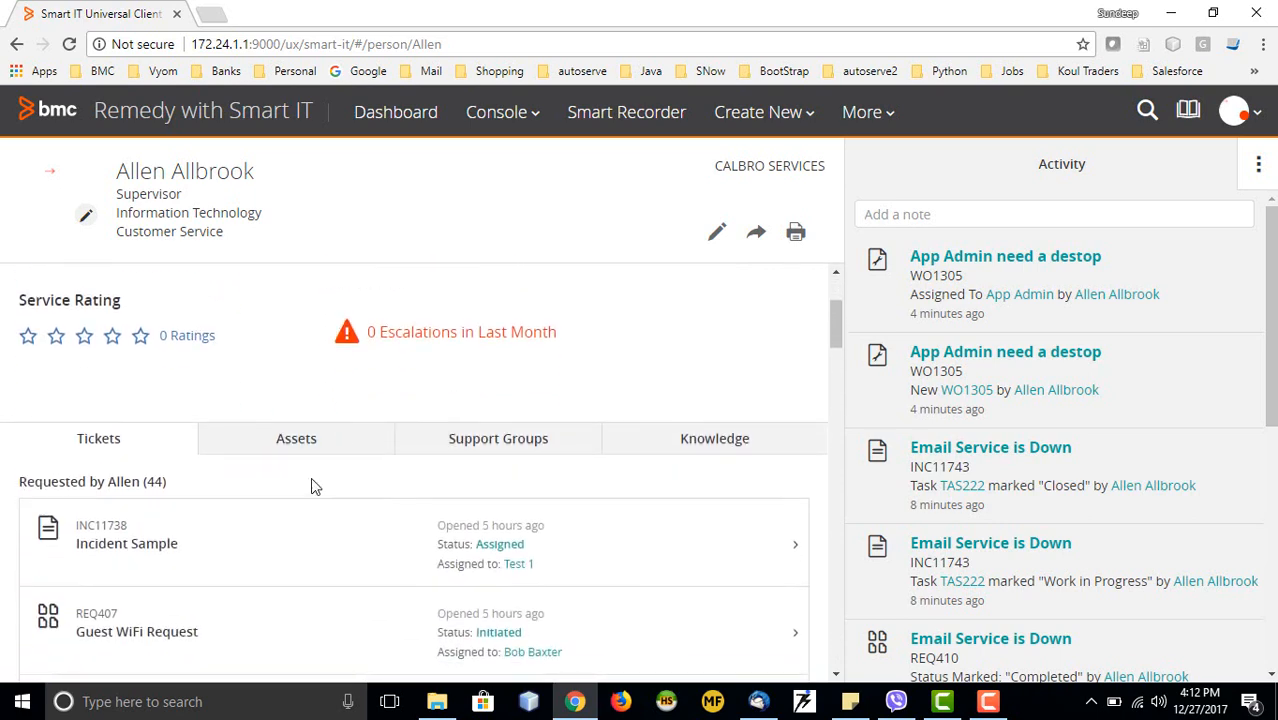
{"action": "scroll", "coordinate": [480, 425], "scroll_direction": "down", "scroll_amount": 3}
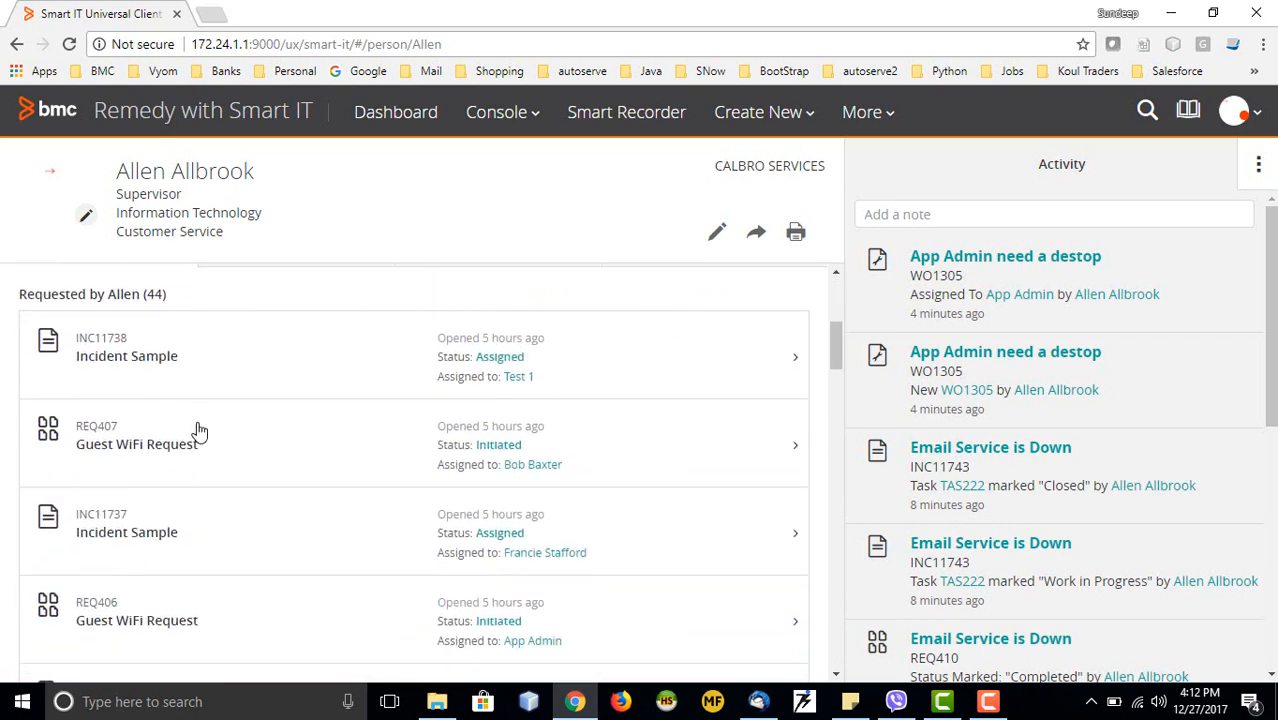
{"action": "scroll", "coordinate": [270, 445], "scroll_direction": "up", "scroll_amount": 3}
Check the profile's Assets, Support Groups and Knowledge tabs
{"action": "left_click", "coordinate": [329, 440]}
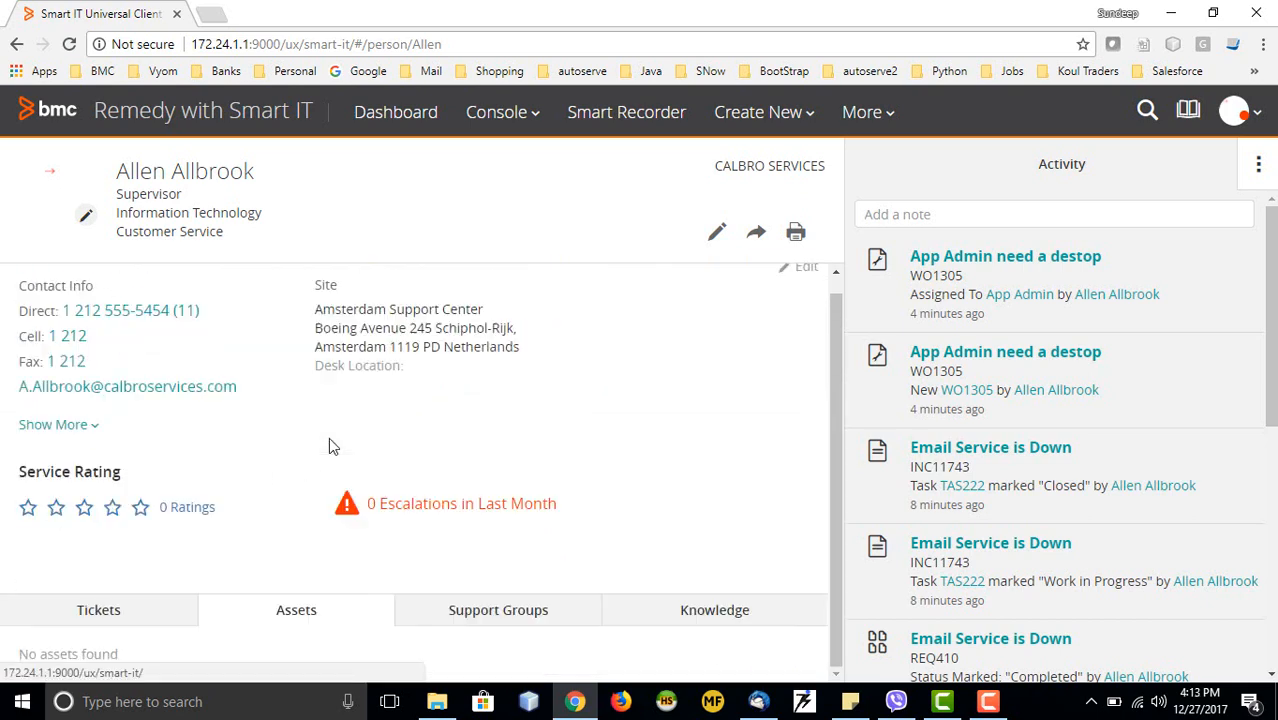
{"action": "left_click", "coordinate": [500, 616]}
{"action": "left_click", "coordinate": [697, 438]}
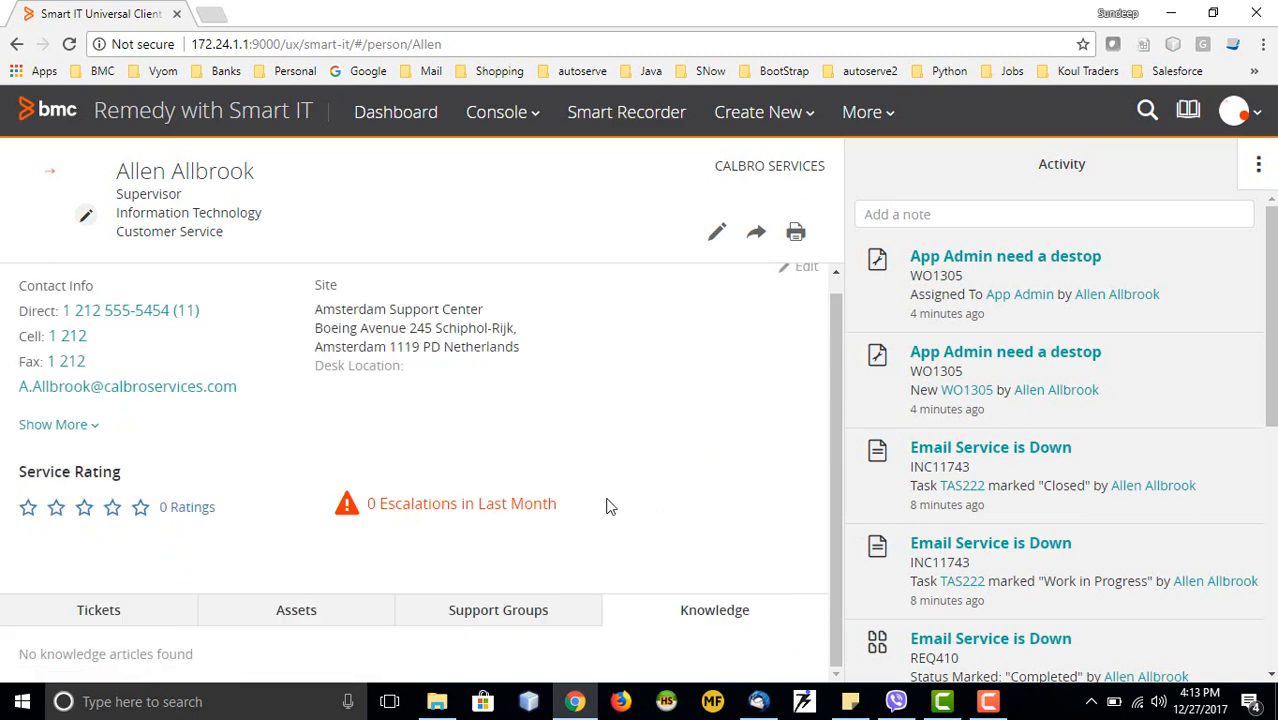
{"action": "left_click", "coordinate": [1258, 122]}
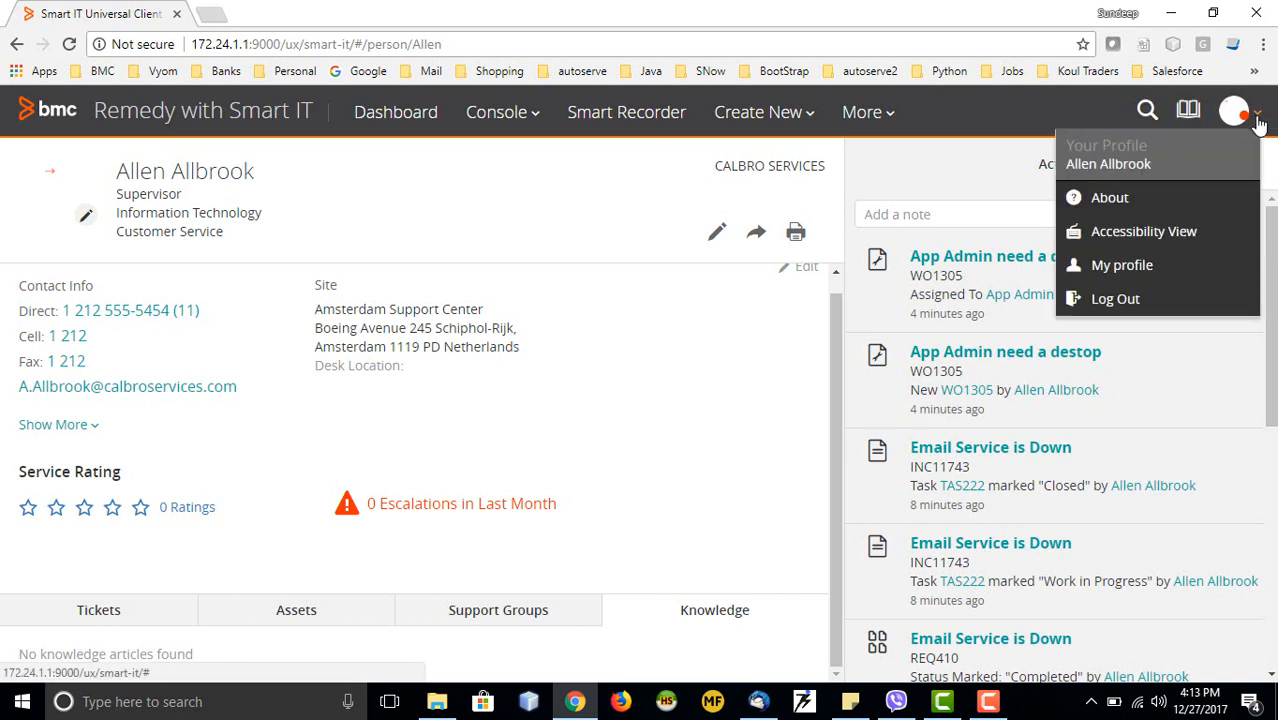
{"action": "left_click", "coordinate": [1147, 241]}
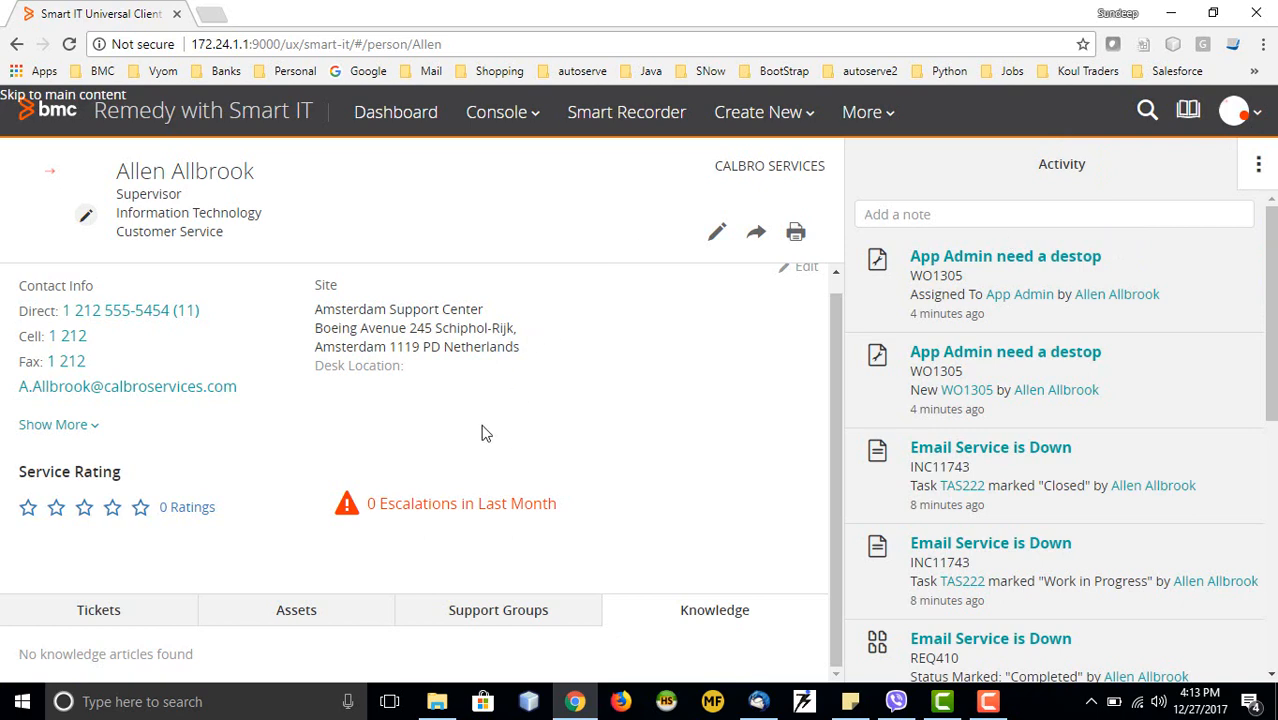
{"action": "left_click", "coordinate": [1262, 124]}
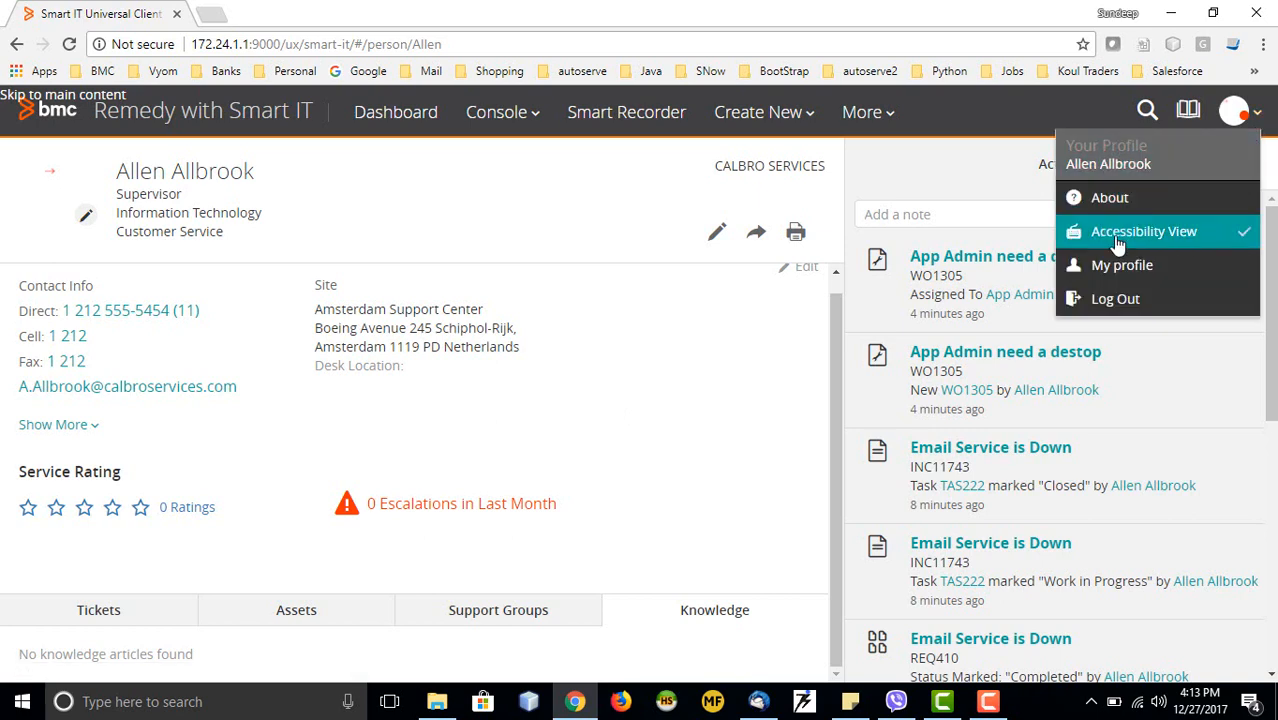
{"action": "left_click", "coordinate": [1104, 234]}
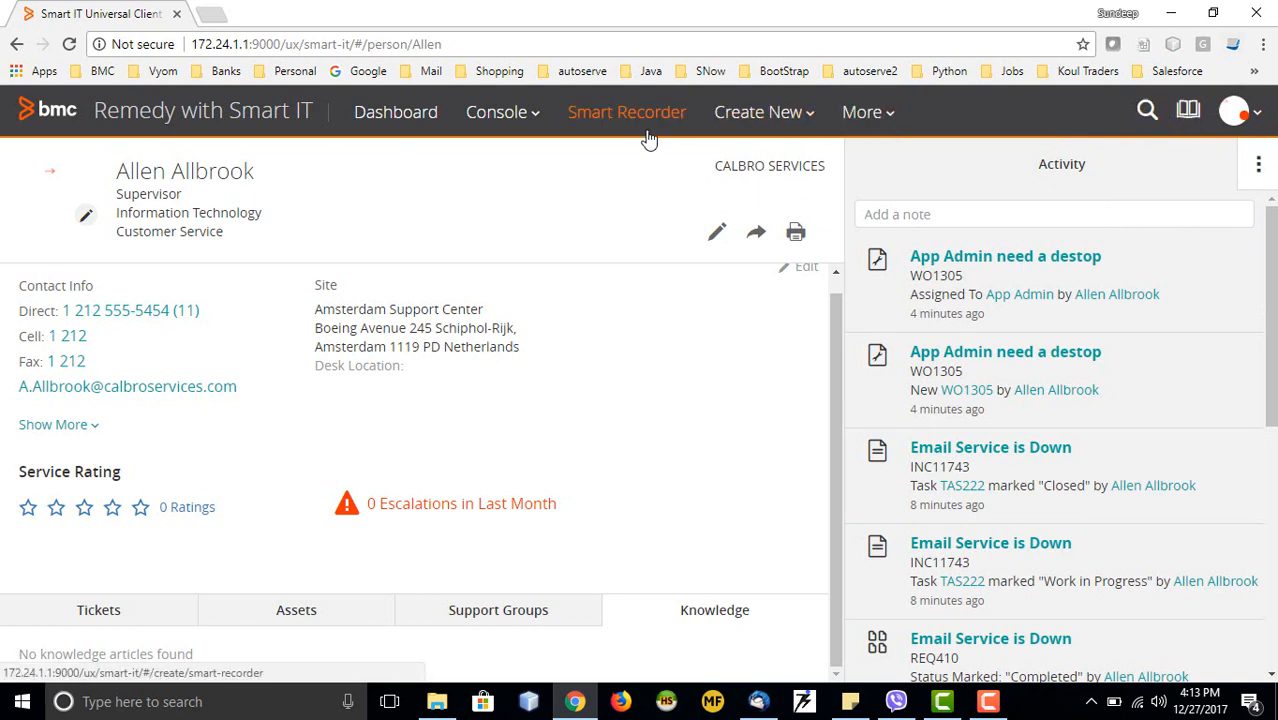
{"action": "left_click", "coordinate": [508, 113]}
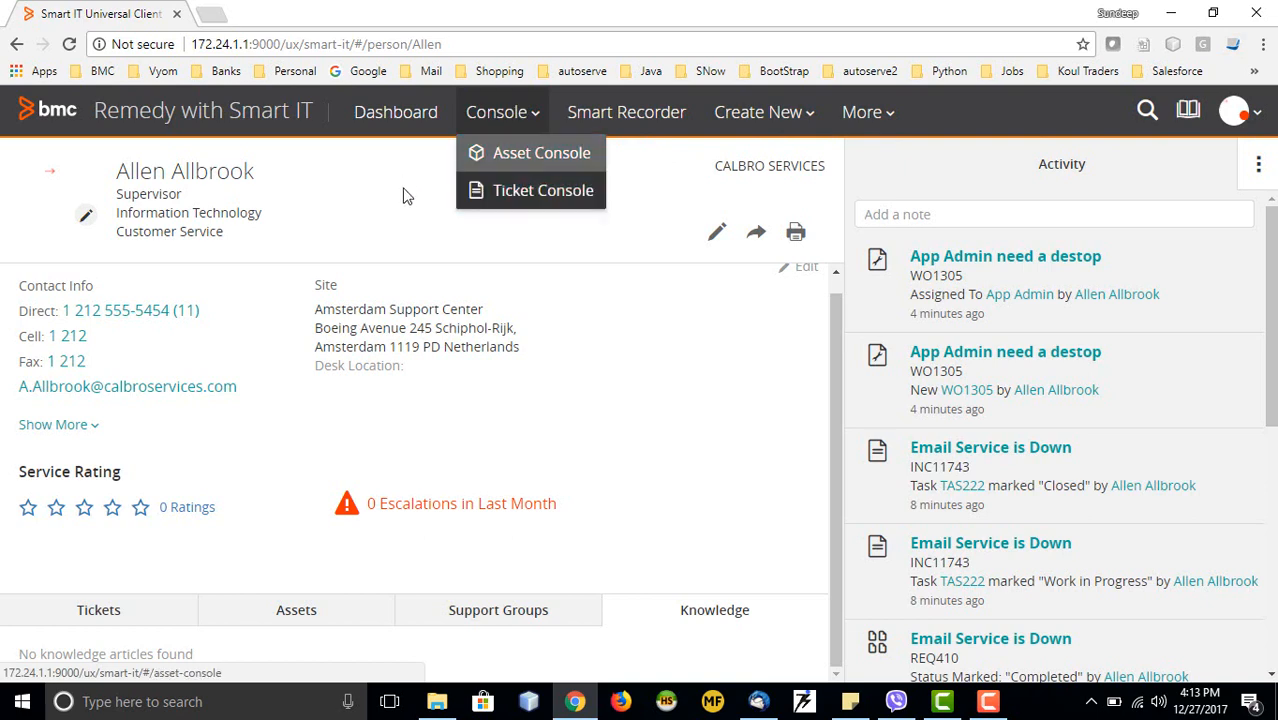
{"action": "left_click", "coordinate": [361, 175]}
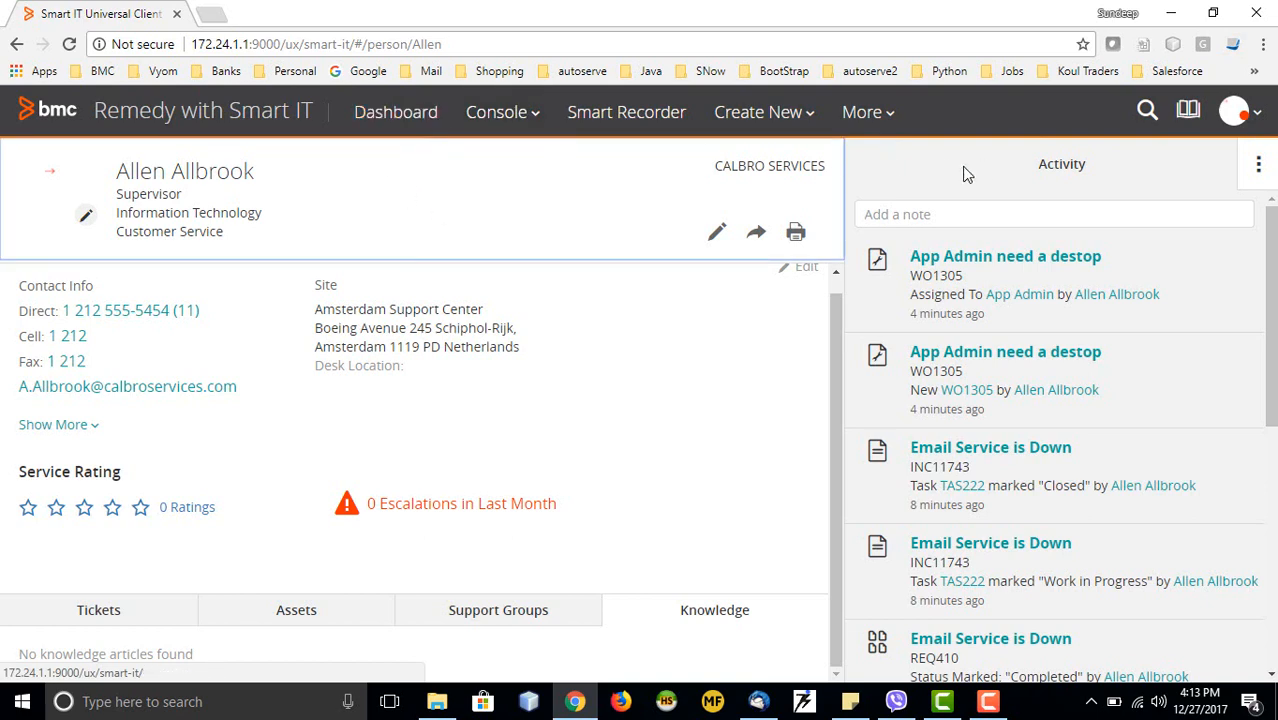
{"action": "left_click", "coordinate": [1238, 112]}
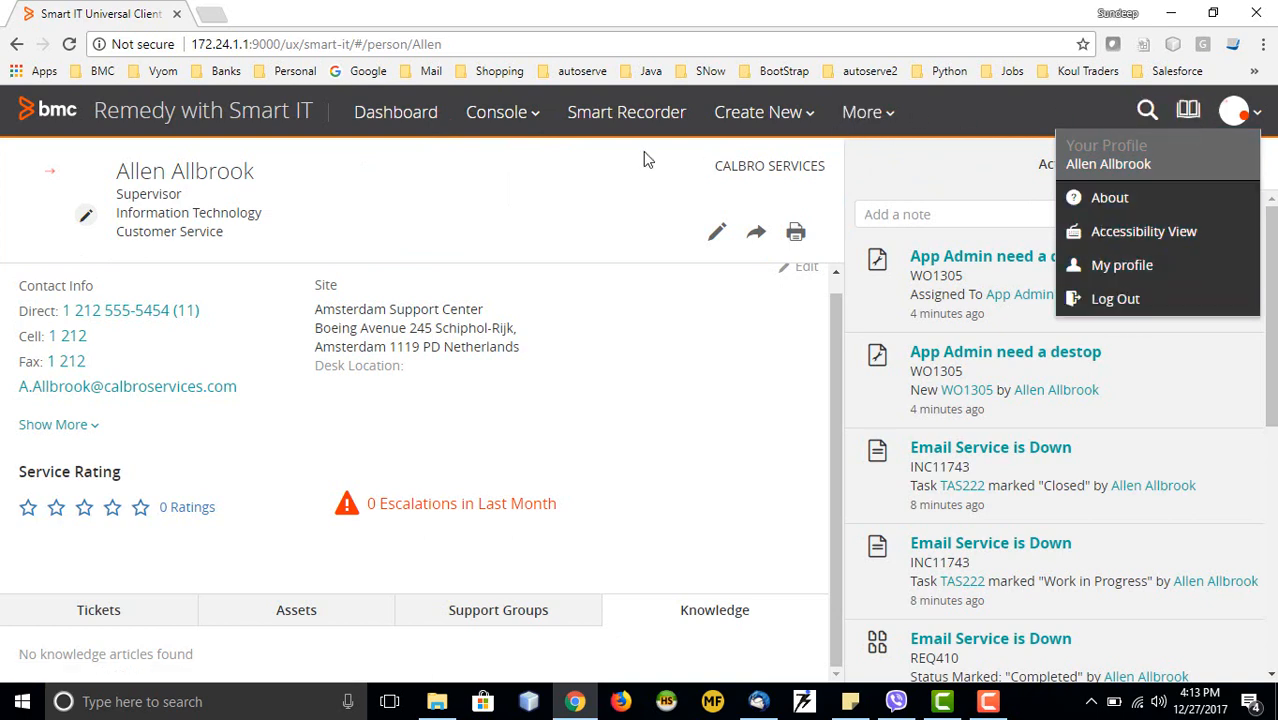
{"action": "left_click", "coordinate": [592, 262]}
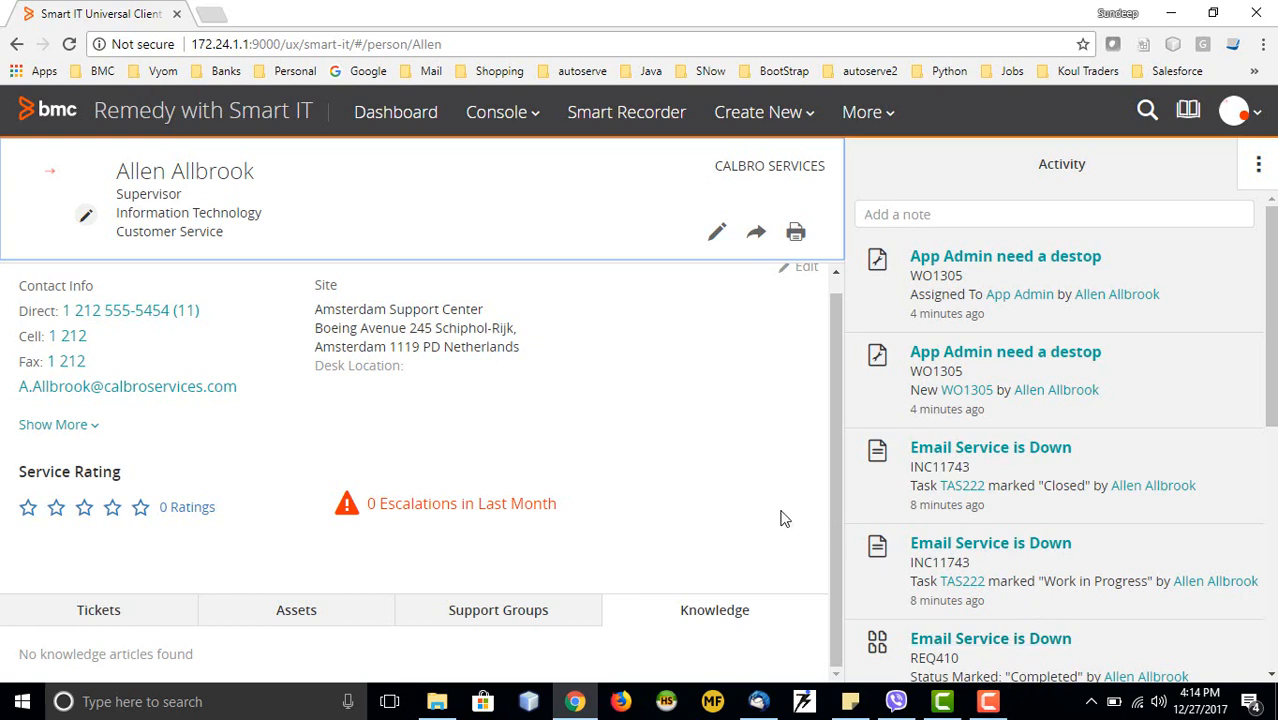
{"action": "left_click", "coordinate": [988, 701]}
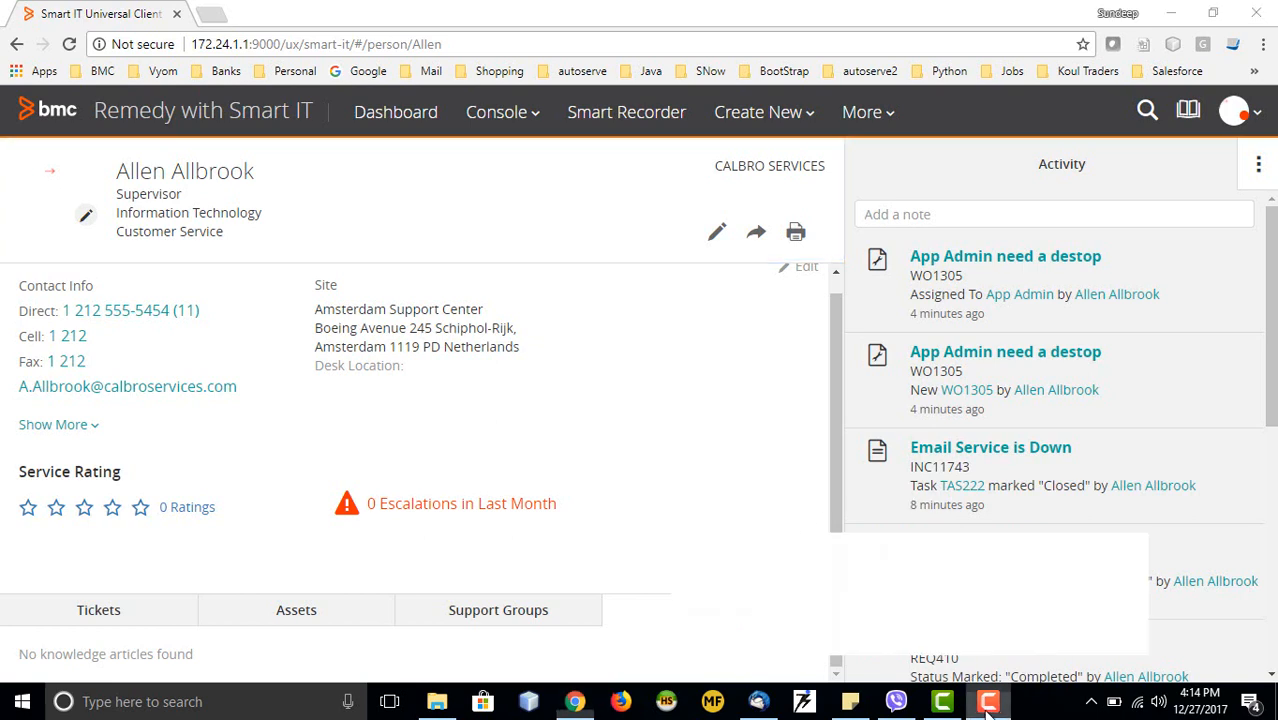